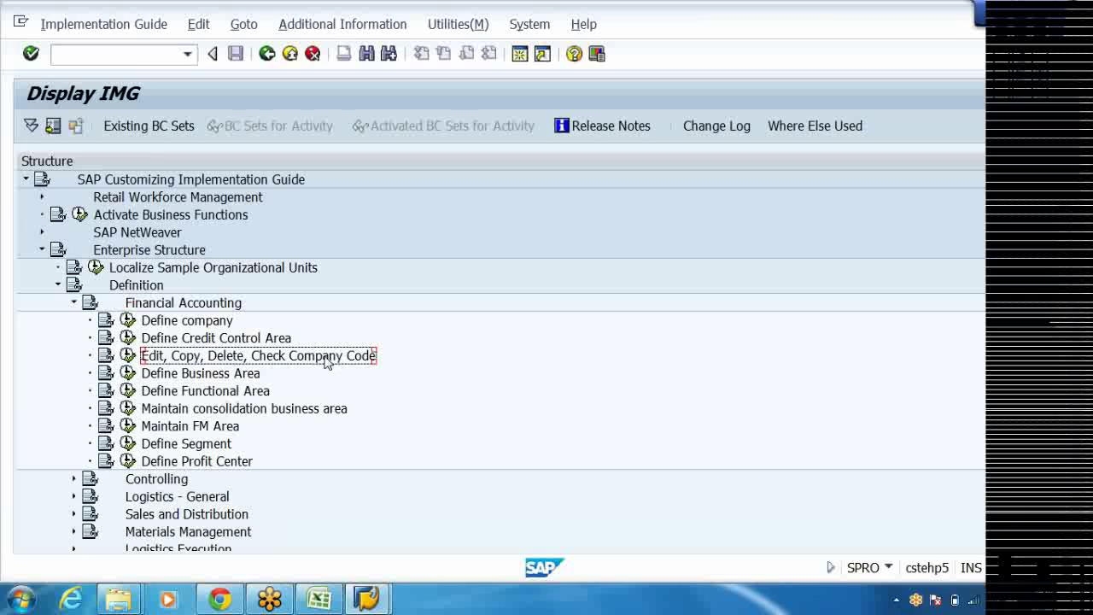
# Step: Open the Define Business Area activity under Enterprise Structure, Definition, Financial Accounting
pyautogui.click(199, 379)
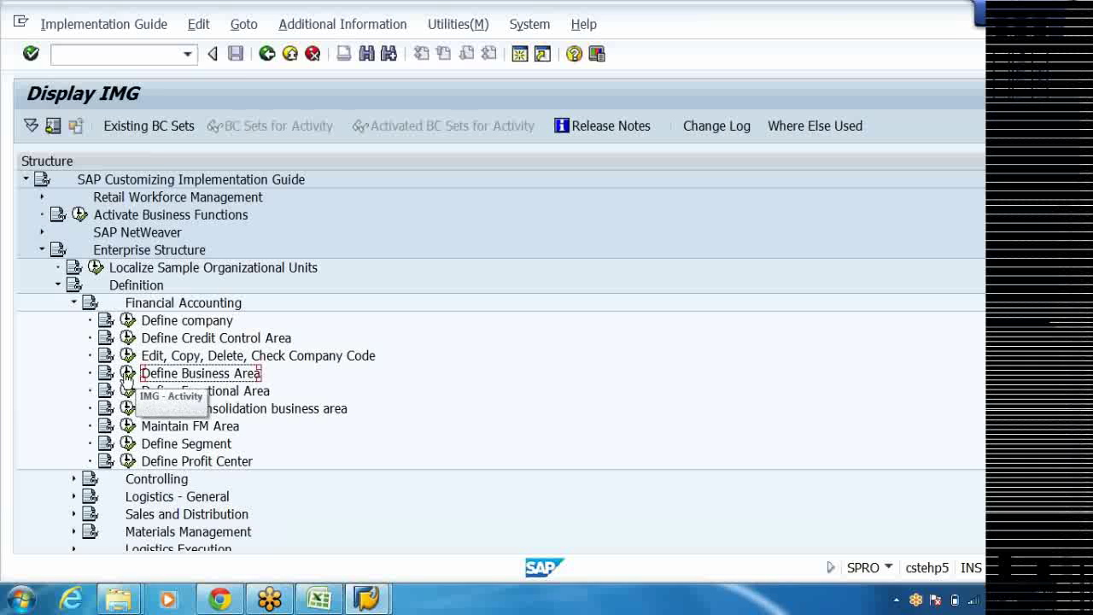
pyautogui.click(127, 374)
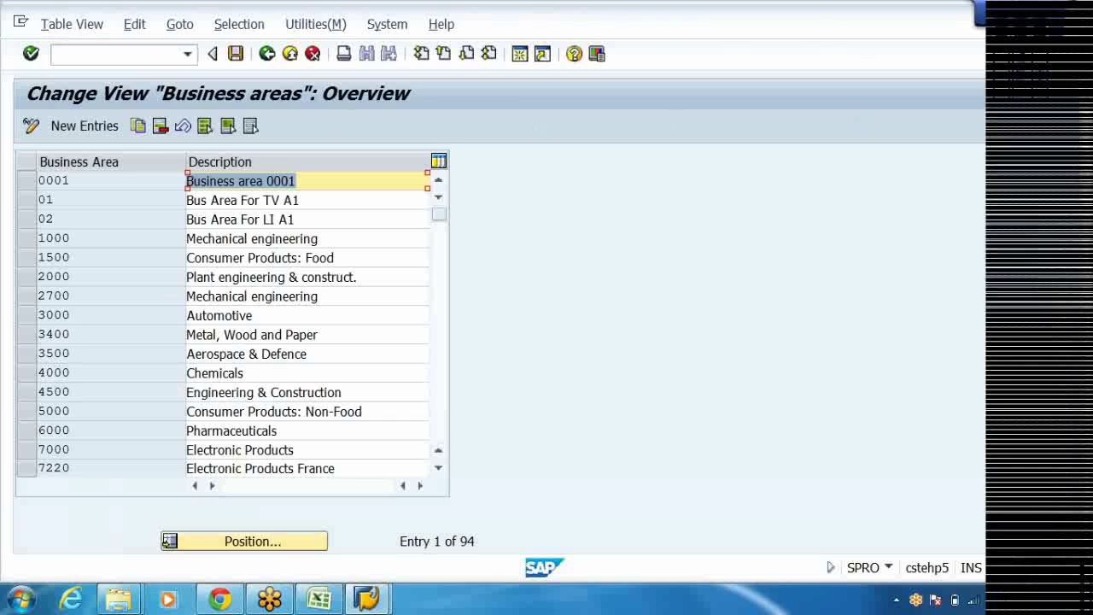
# Step: Look through the business areas overview to examine which area codes and descriptions already exist
pyautogui.click(246, 316)
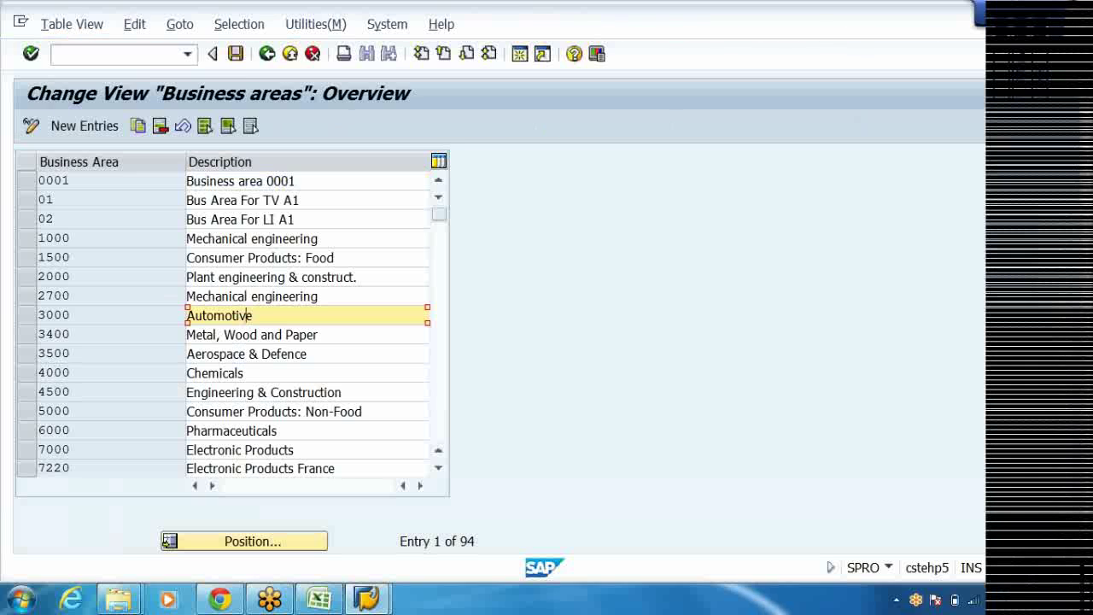
pyautogui.click(281, 543)
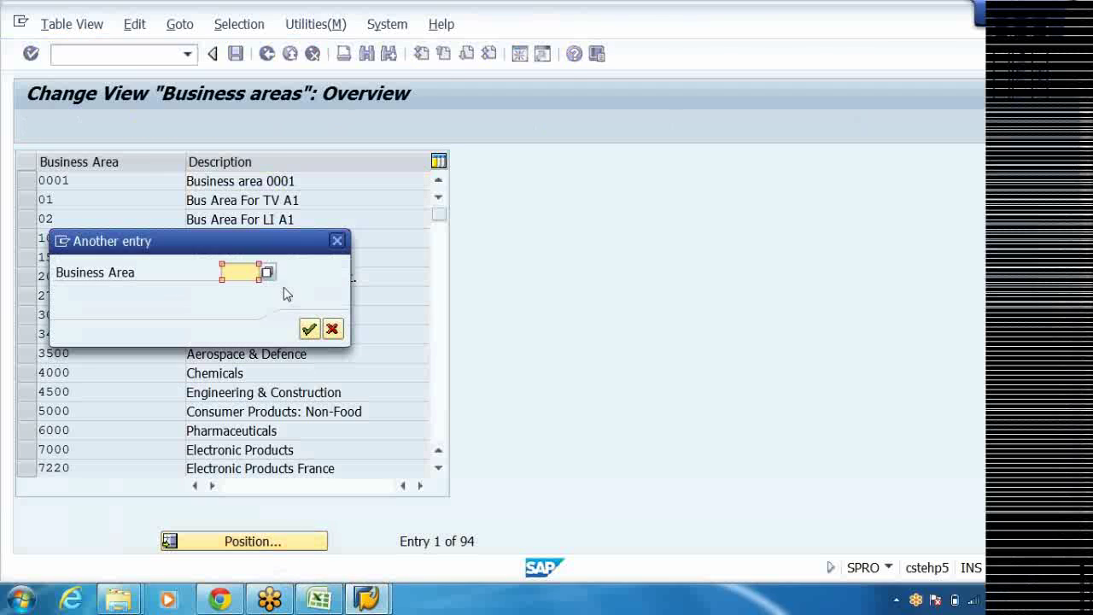
pyautogui.click(308, 328)
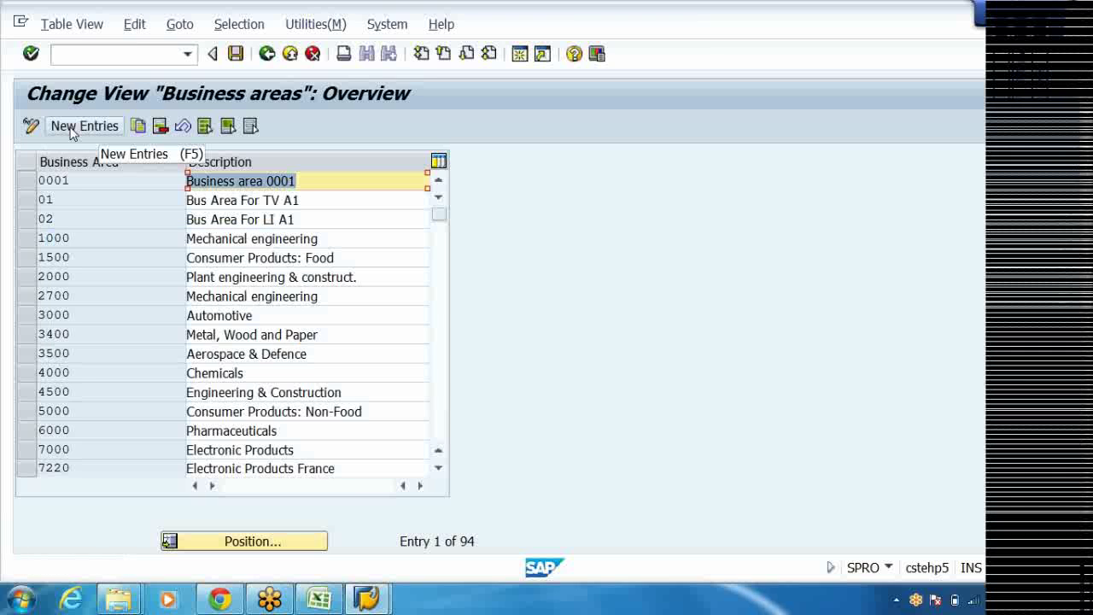
pyautogui.click(294, 334)
pyautogui.moveTo(437, 221); pyautogui.dragTo(442, 369)
pyautogui.scroll(-4, 285, 363)
pyautogui.scroll(-2, 265, 334)
pyautogui.click(282, 354)
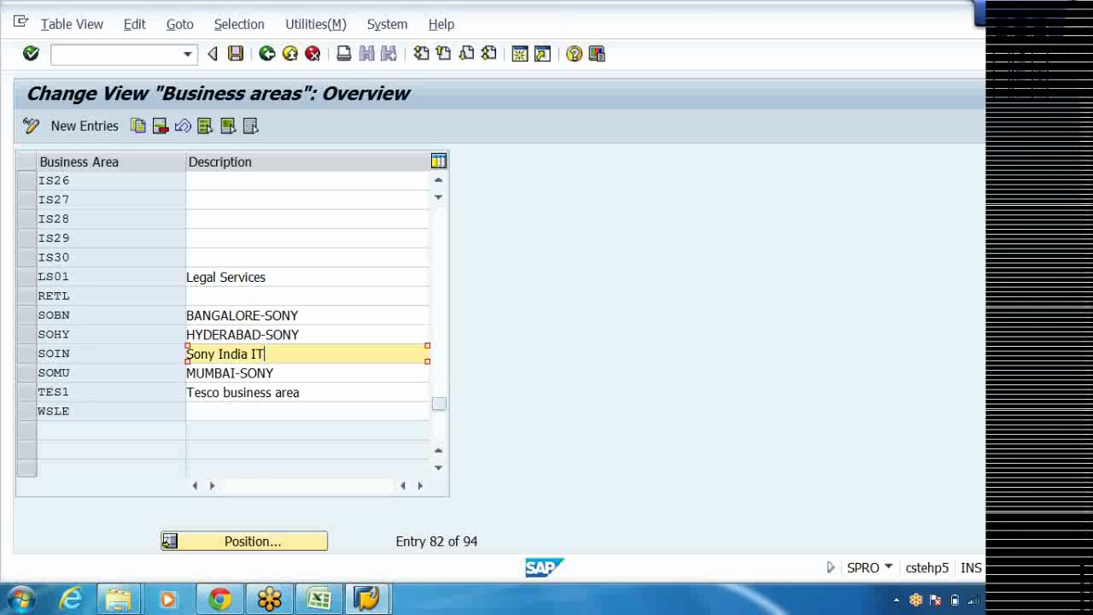
pyautogui.click(302, 316)
pyautogui.scroll(-3, 303, 367)
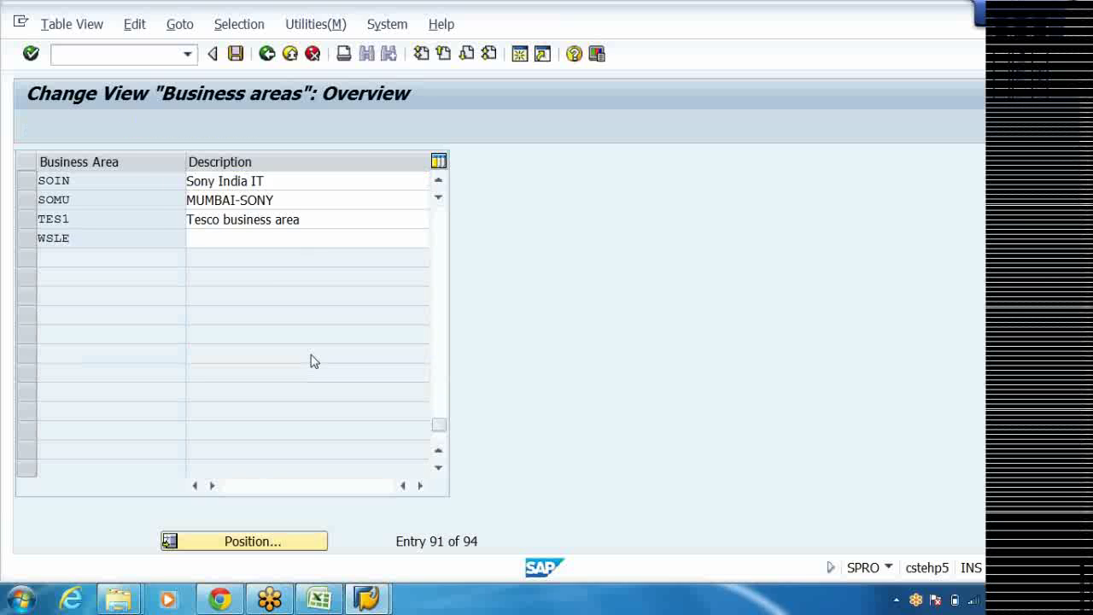
pyautogui.scroll(3, 314, 364)
pyautogui.scroll(5, 320, 365)
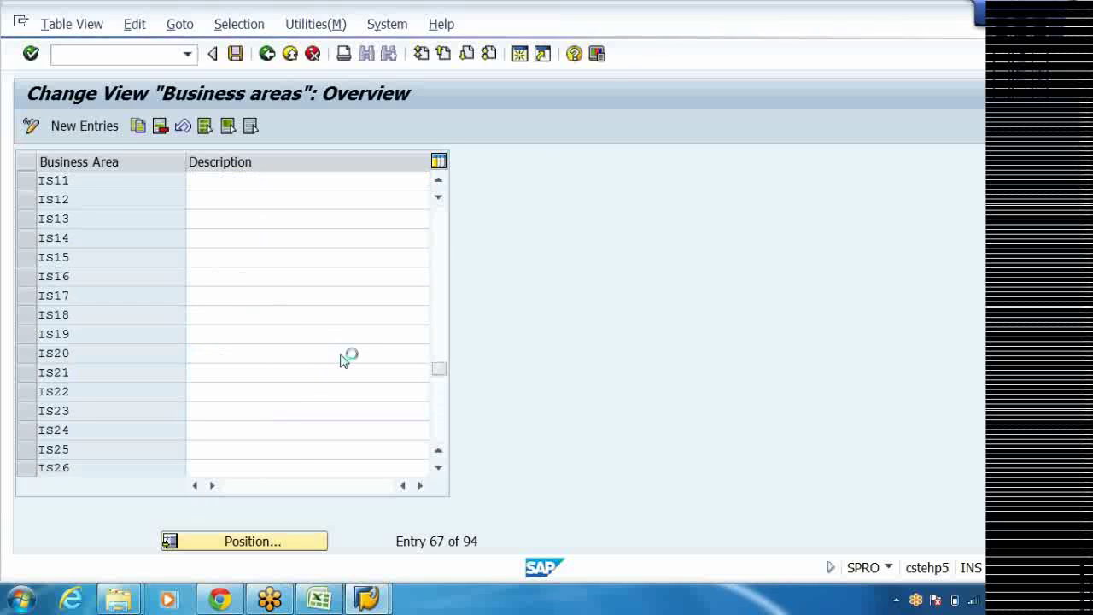
pyautogui.scroll(14, 346, 356)
pyautogui.scroll(4, 347, 354)
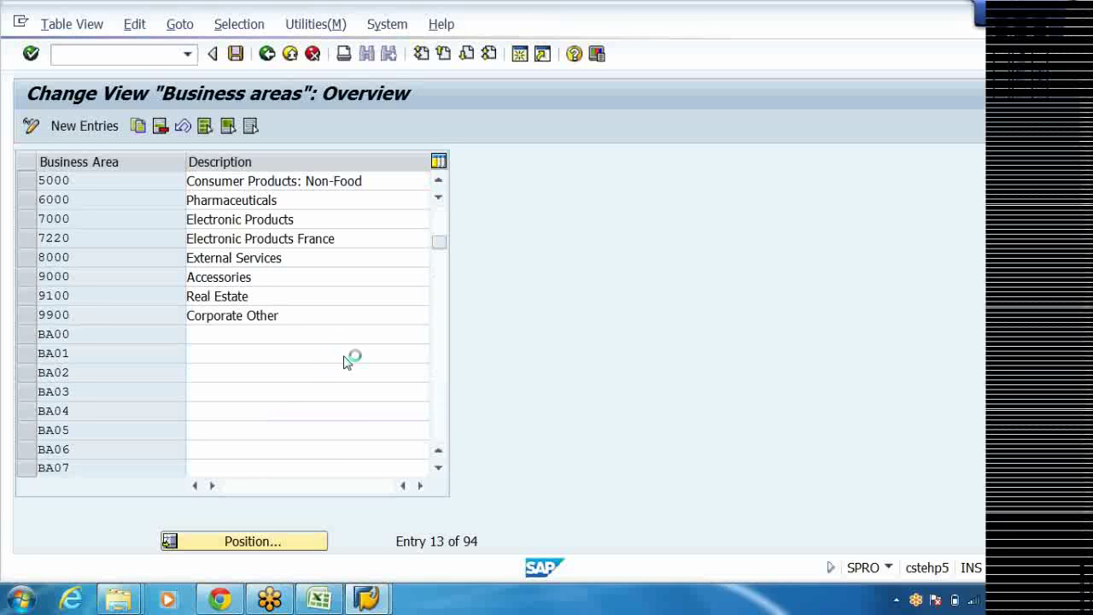
# Step: Delete the business areas DRBN, DRCH and DRHY from the overview and save the change
pyautogui.scroll(-3, 346, 361)
pyautogui.scroll(-7, 346, 365)
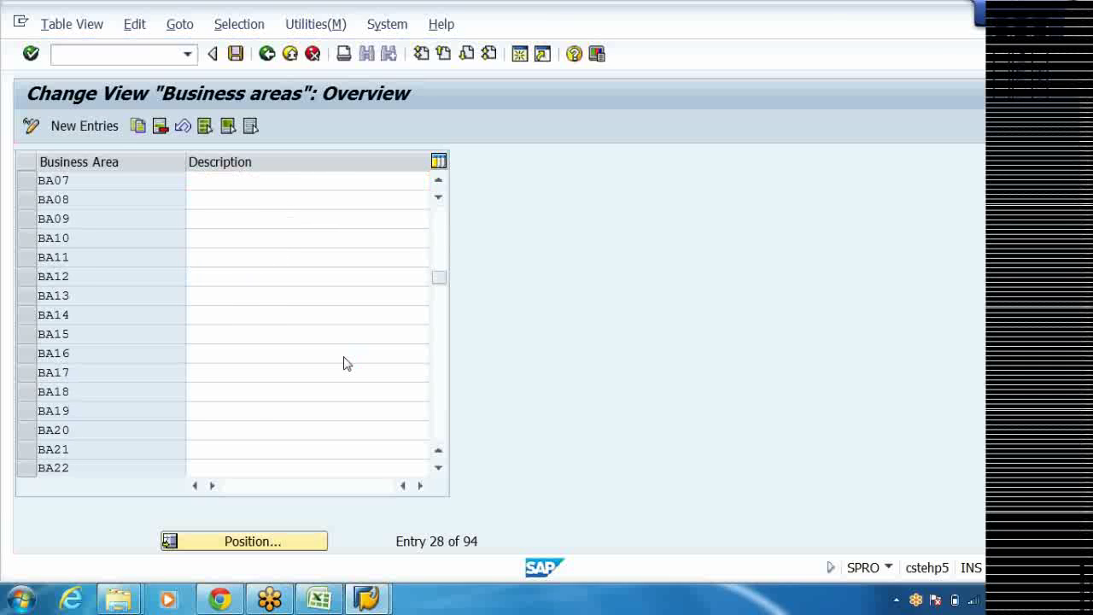
pyautogui.scroll(-1, 12, 373)
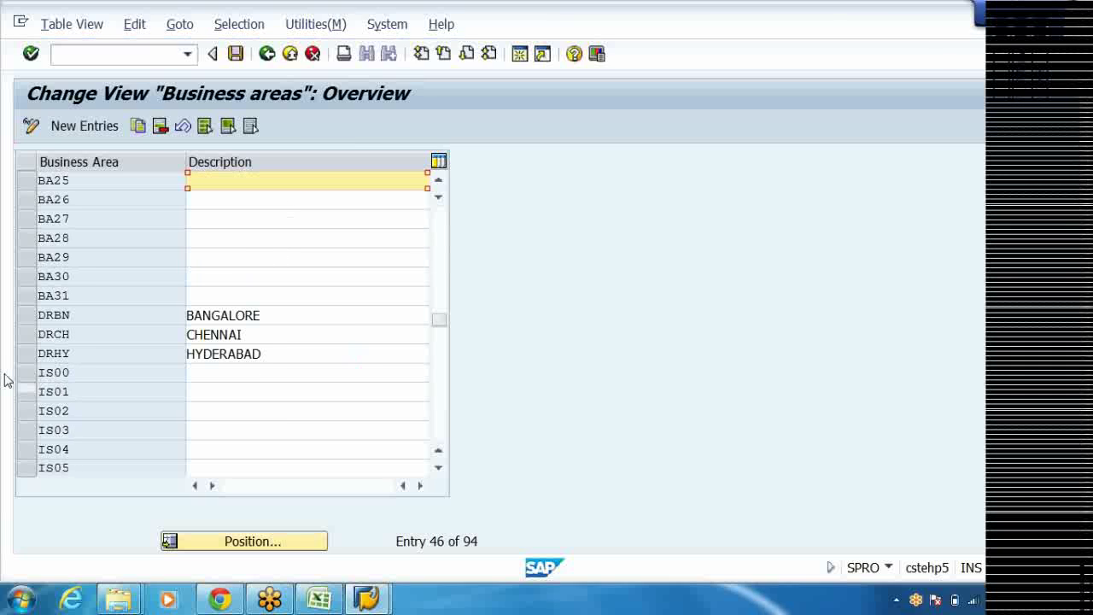
pyautogui.click(27, 316)
pyautogui.click(27, 334)
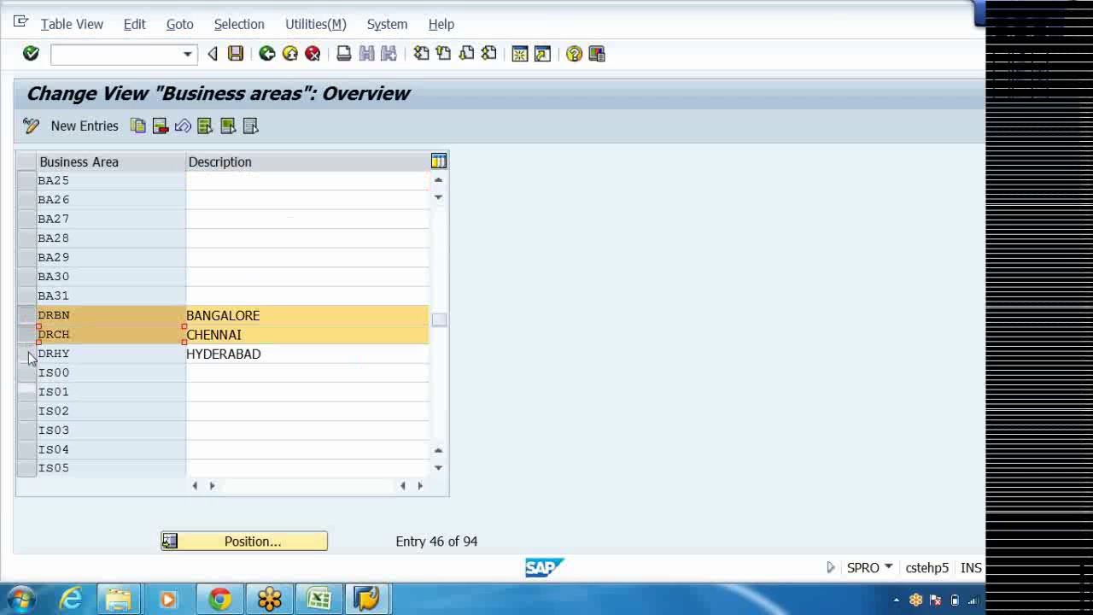
pyautogui.click(26, 354)
pyautogui.click(159, 125)
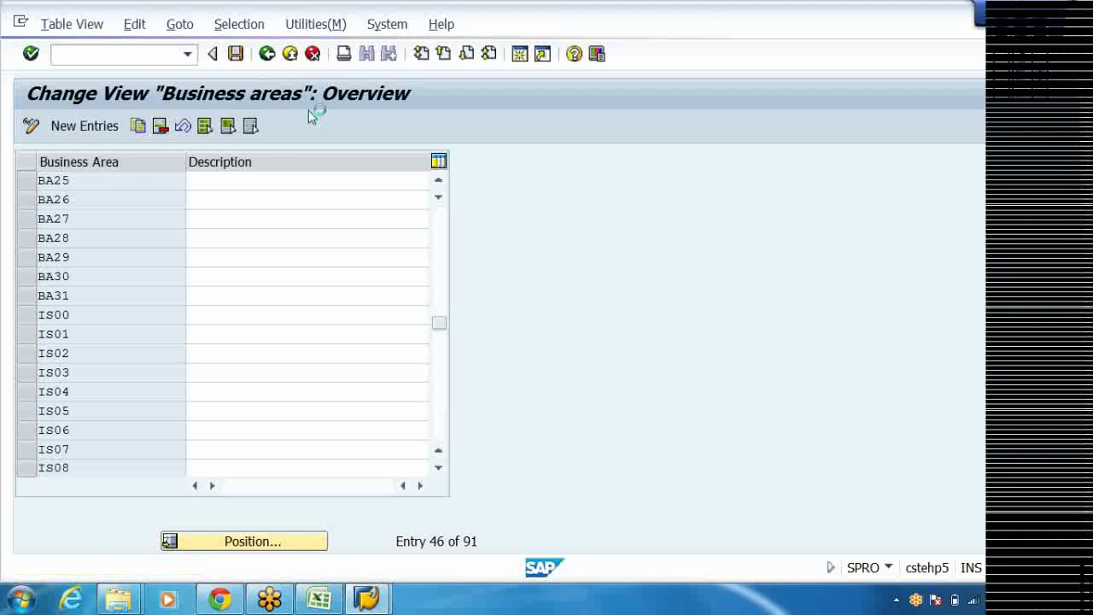
pyautogui.click(237, 53)
pyautogui.click(360, 330)
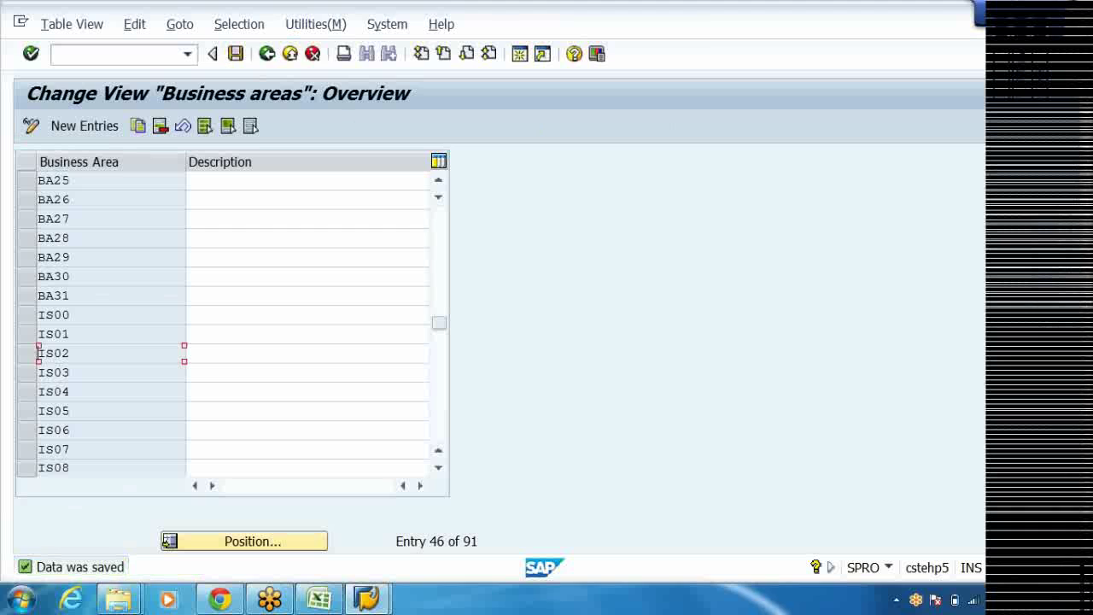
# Step: Switch to the DRL_GRP workbook in Excel and examine the Bangalore, Chennai and Shameerpet plant location boxes in the organisation structure
pyautogui.click(318, 599)
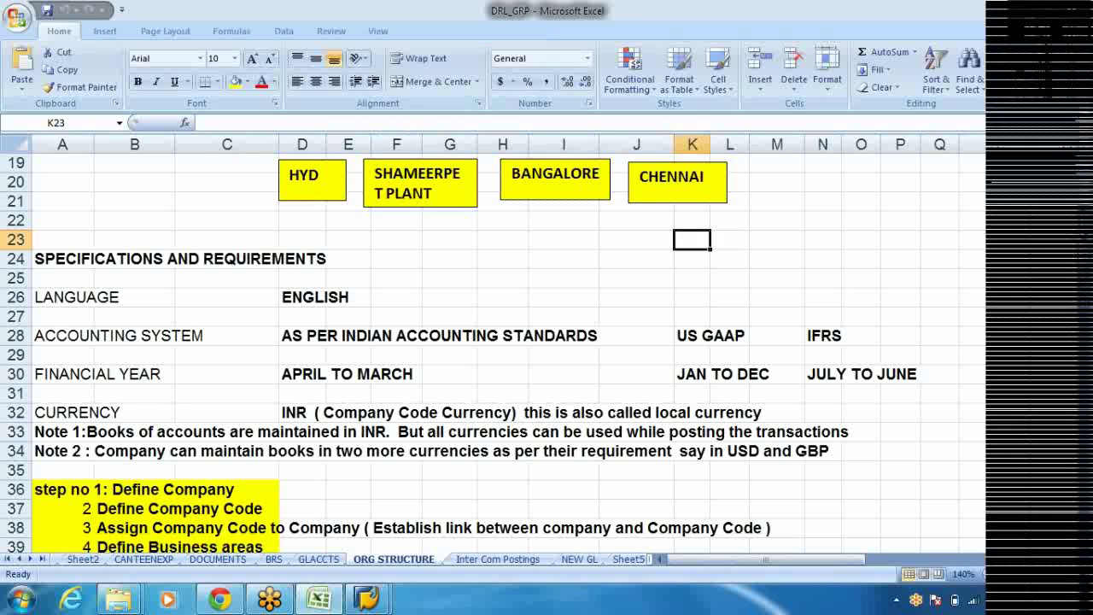
pyautogui.click(555, 179)
pyautogui.click(670, 187)
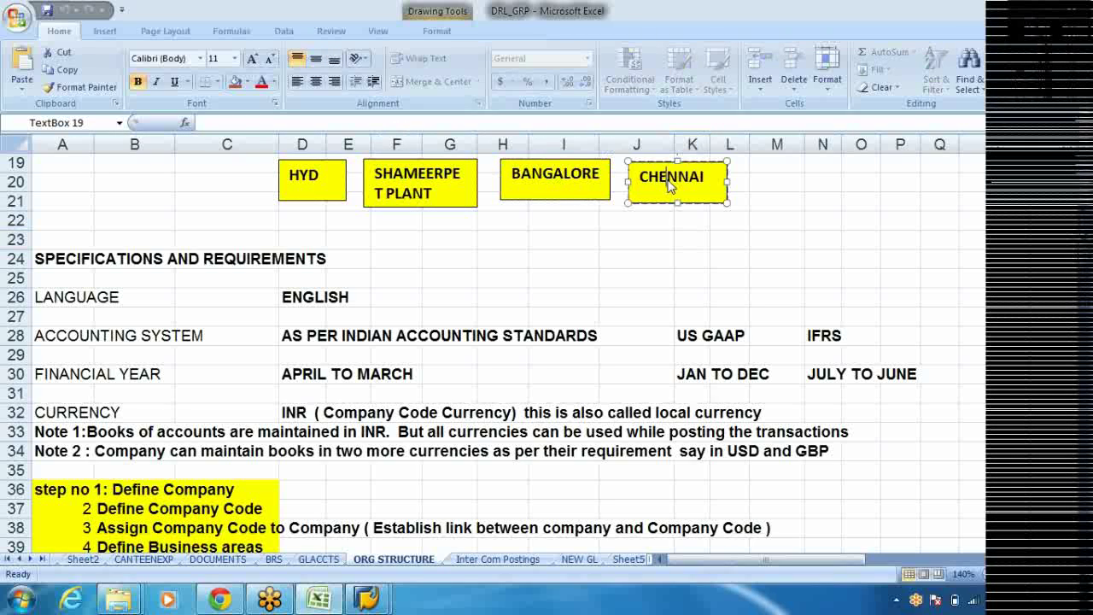
pyautogui.click(412, 189)
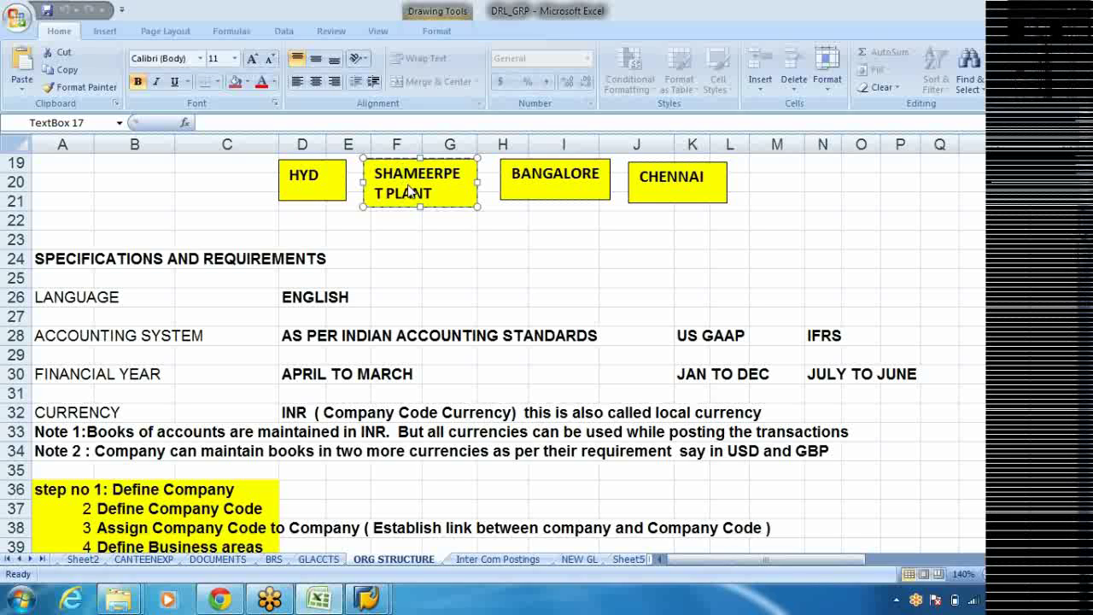
# Step: Switch back to SAP and create a new business area entry DRBN with the description BANGALORE-DRL
pyautogui.hotkey('alt', 'Tab')
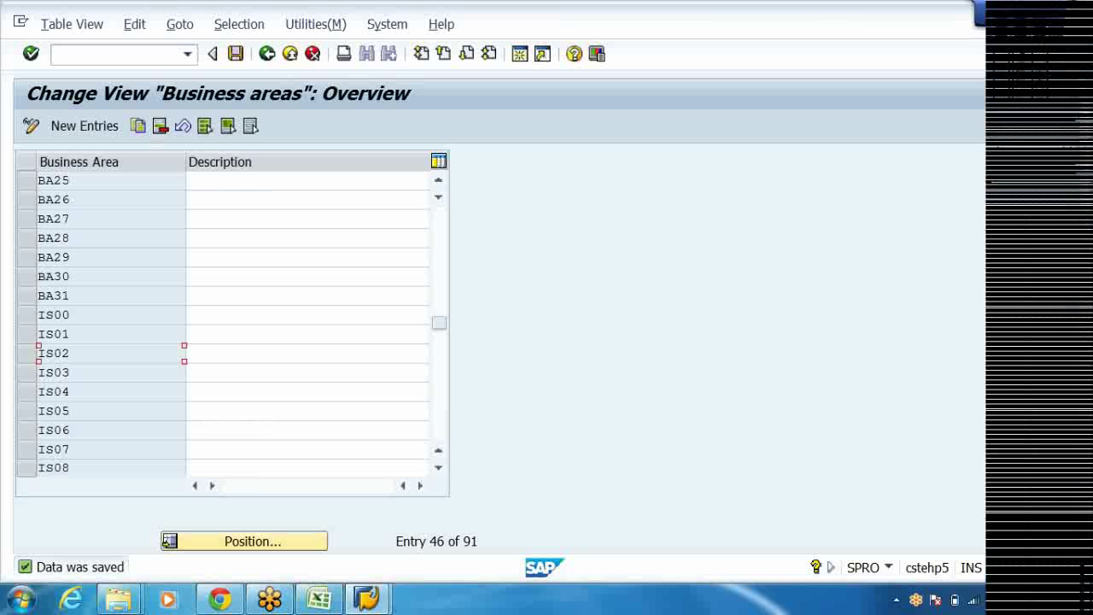
pyautogui.click(84, 126)
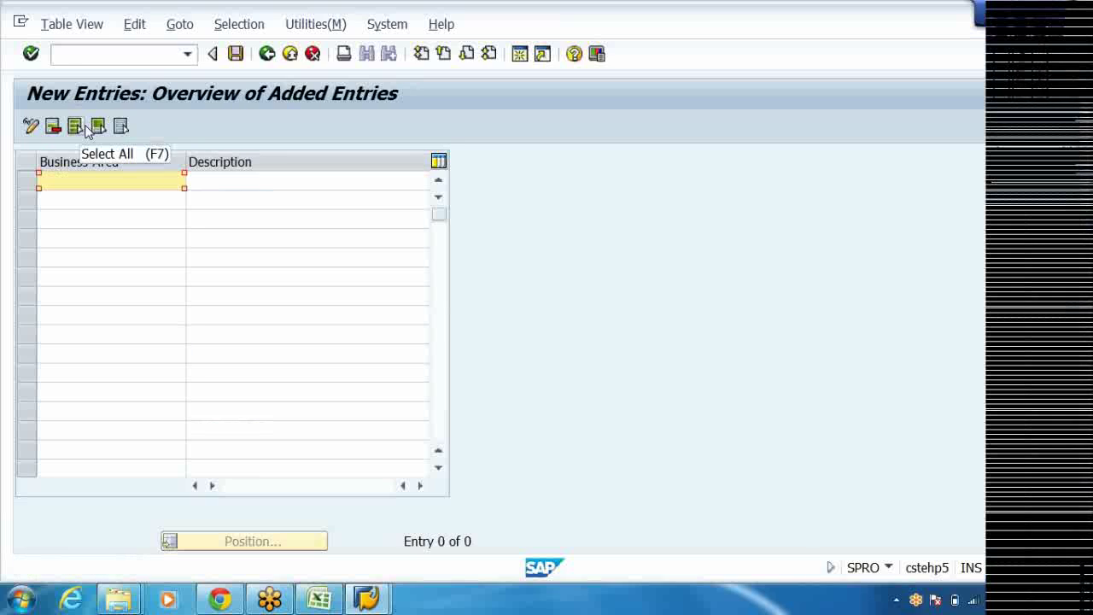
pyautogui.write('DRB')
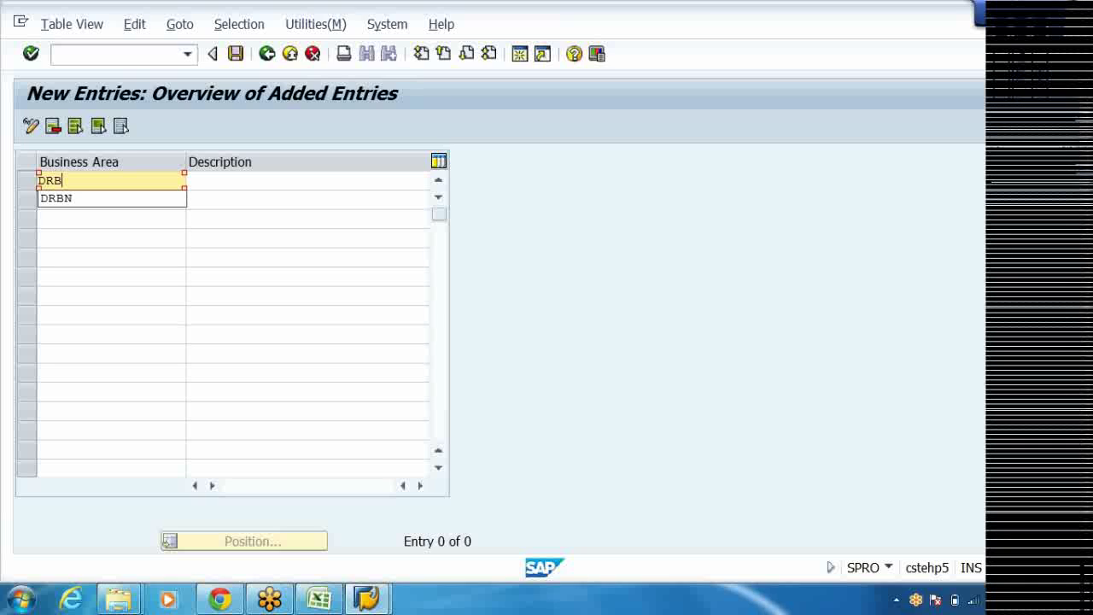
pyautogui.write('N')
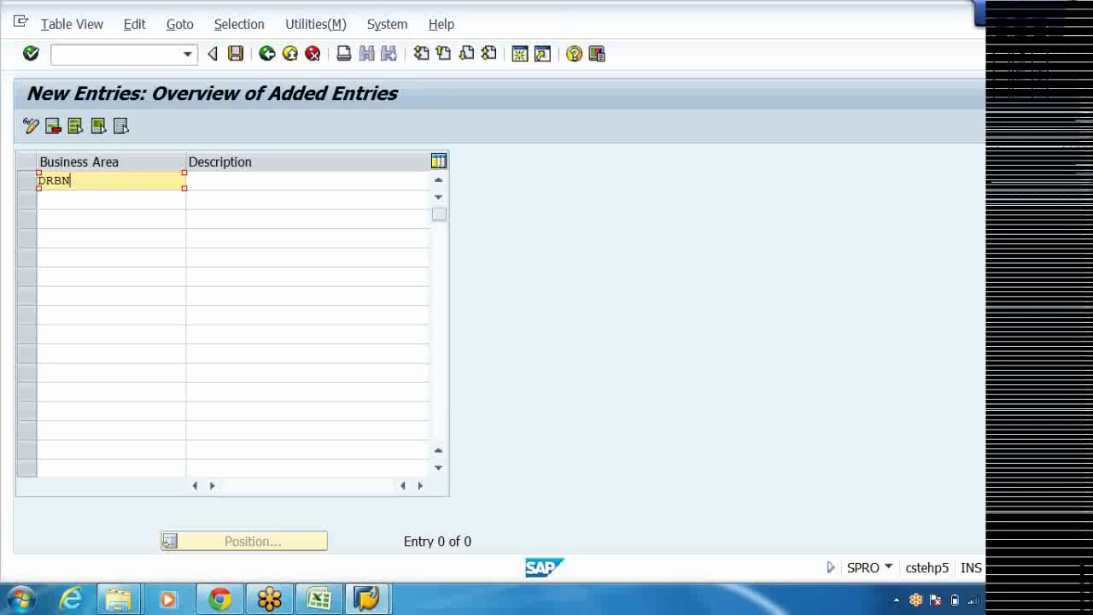
pyautogui.click(211, 182)
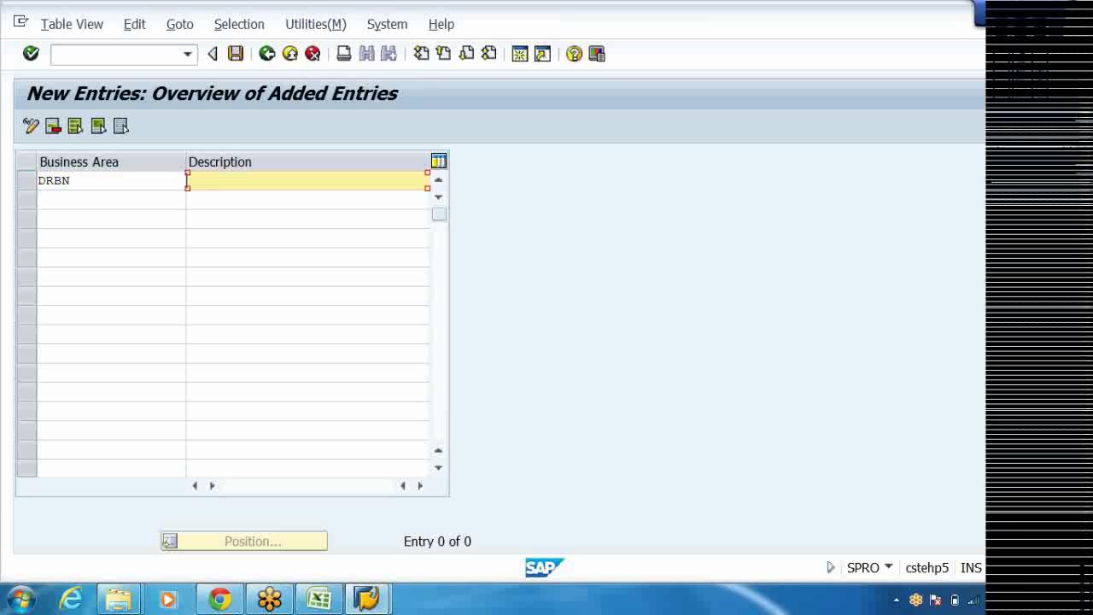
pyautogui.write('BANGALORE')
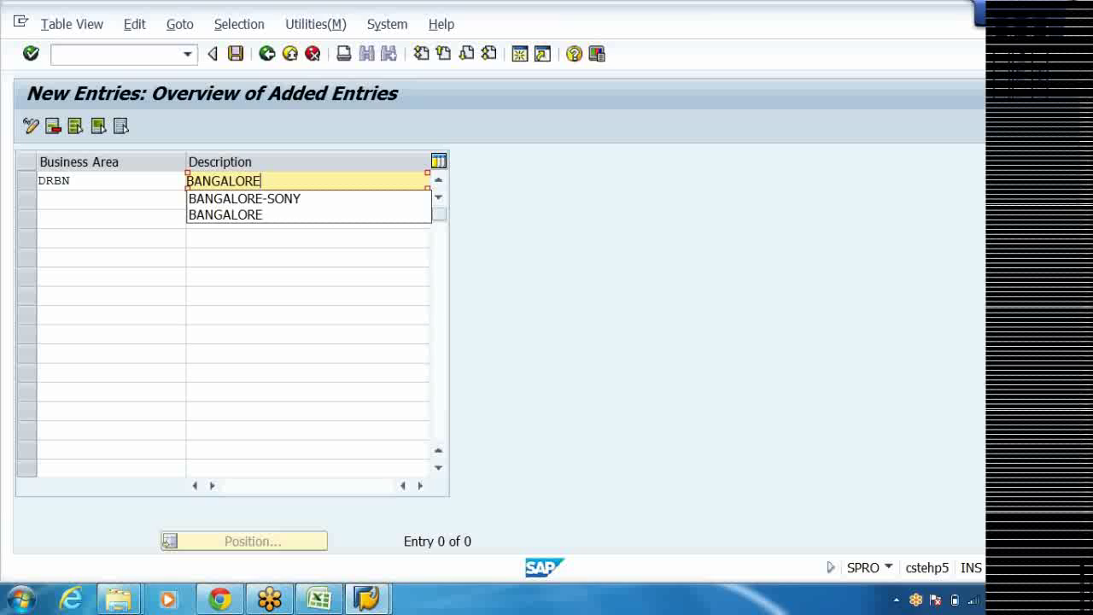
pyautogui.write('-DRL')
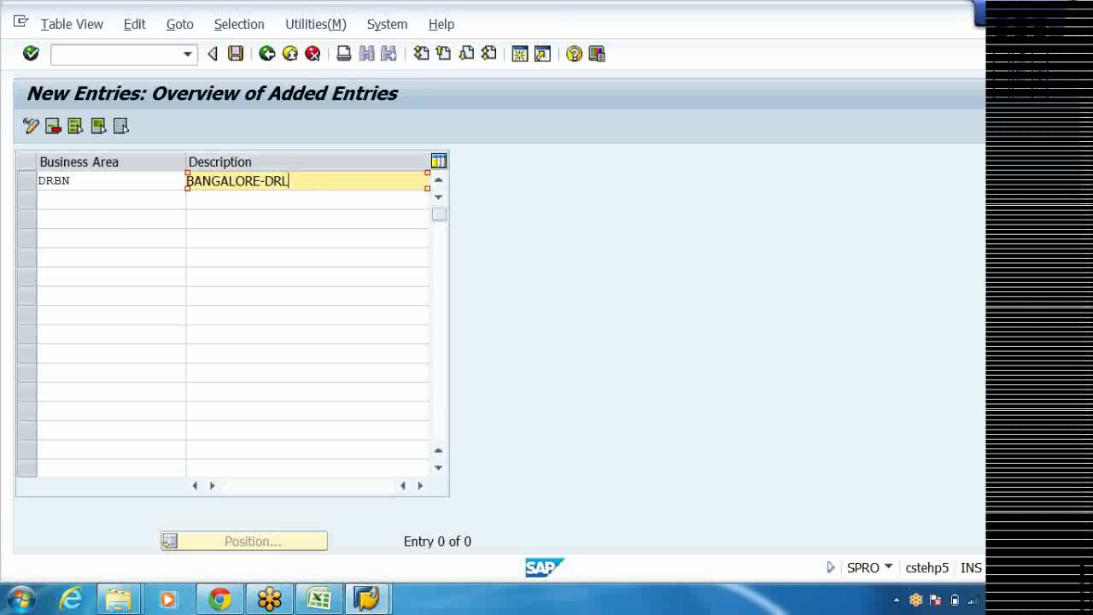
# Step: Add a second business area entry DRHY with the description HYDERABAD-DRL
pyautogui.click(150, 201)
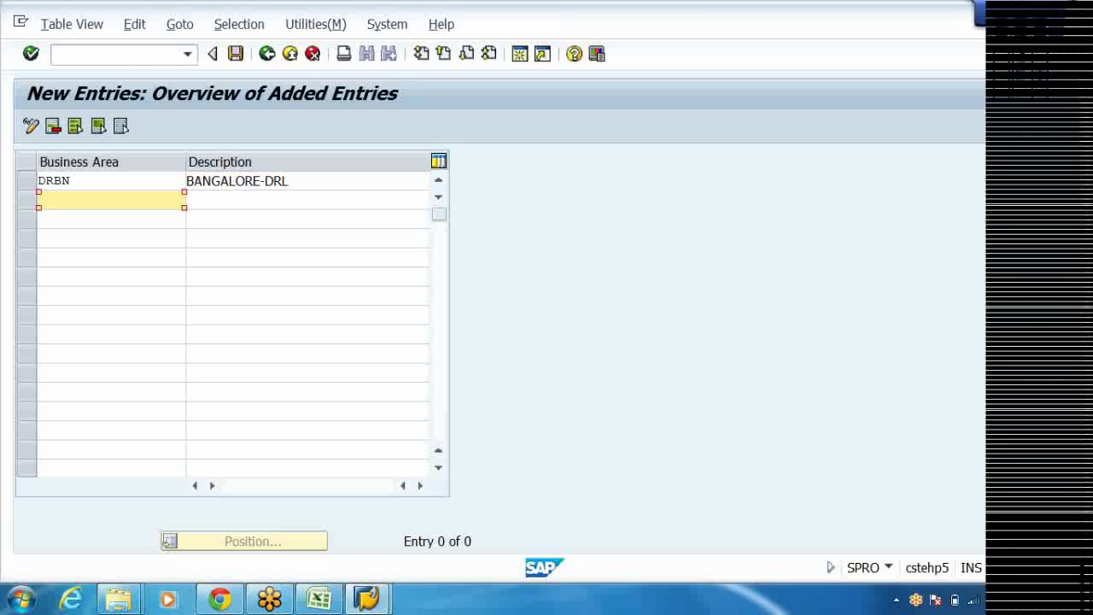
pyautogui.write('DR')
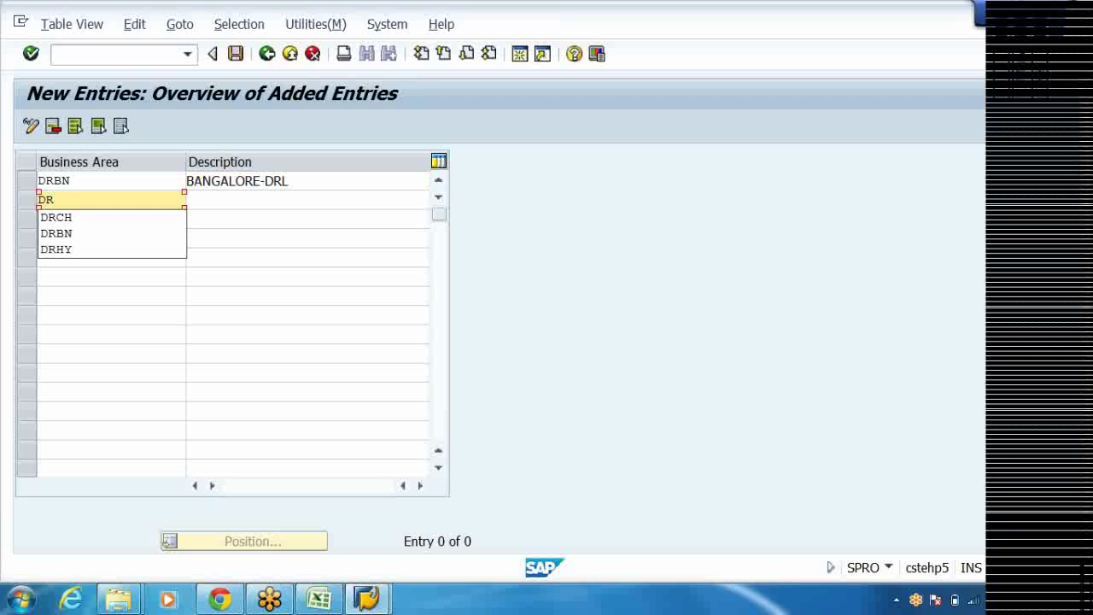
pyautogui.write('HY')
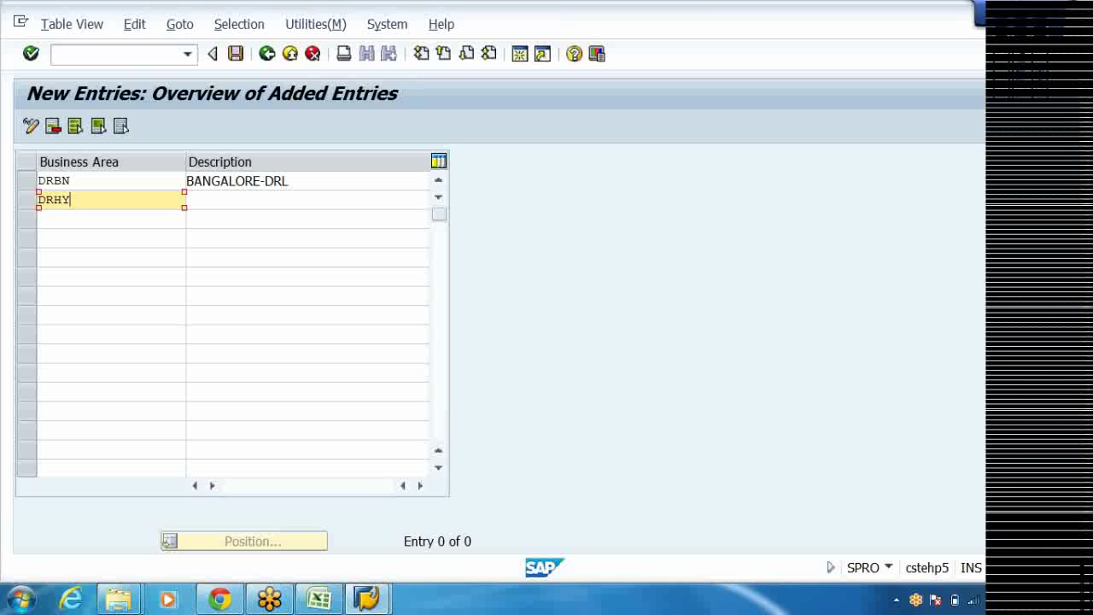
pyautogui.press('Tab')
pyautogui.write('H')
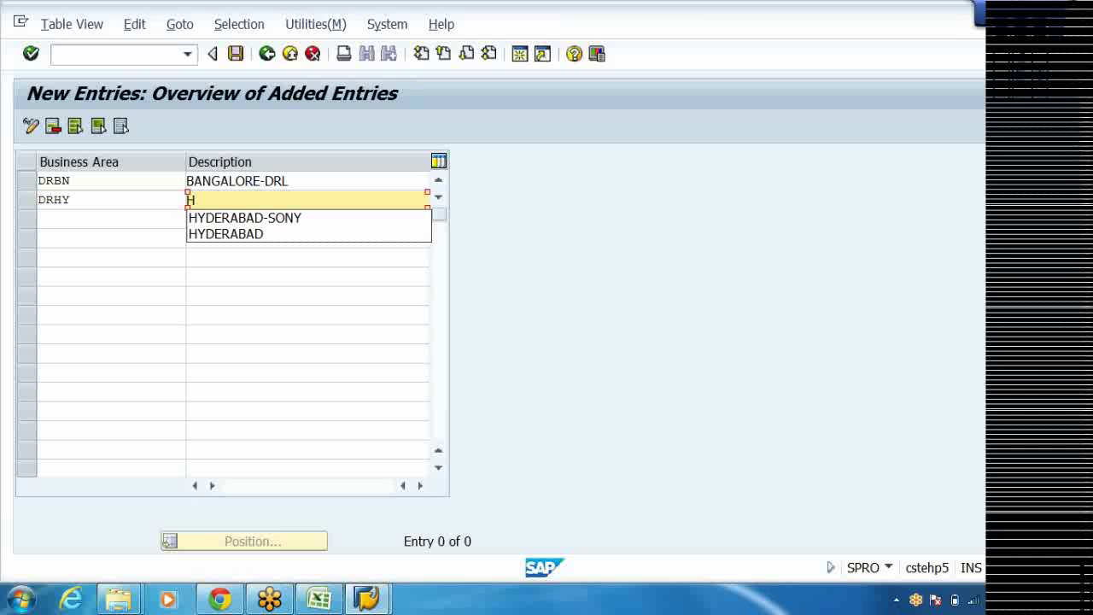
pyautogui.click(239, 234)
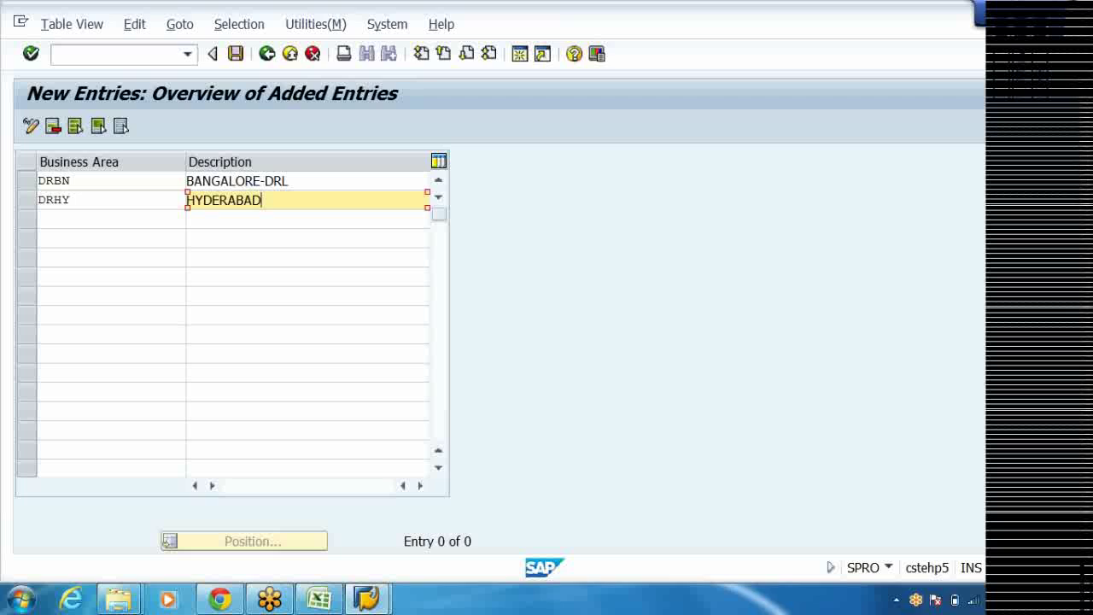
pyautogui.write('-DRL')
# Step: Add a third business area entry DRCH described as CHENNAI-DRL, then save the new entries and return to the overview
pyautogui.click(111, 220)
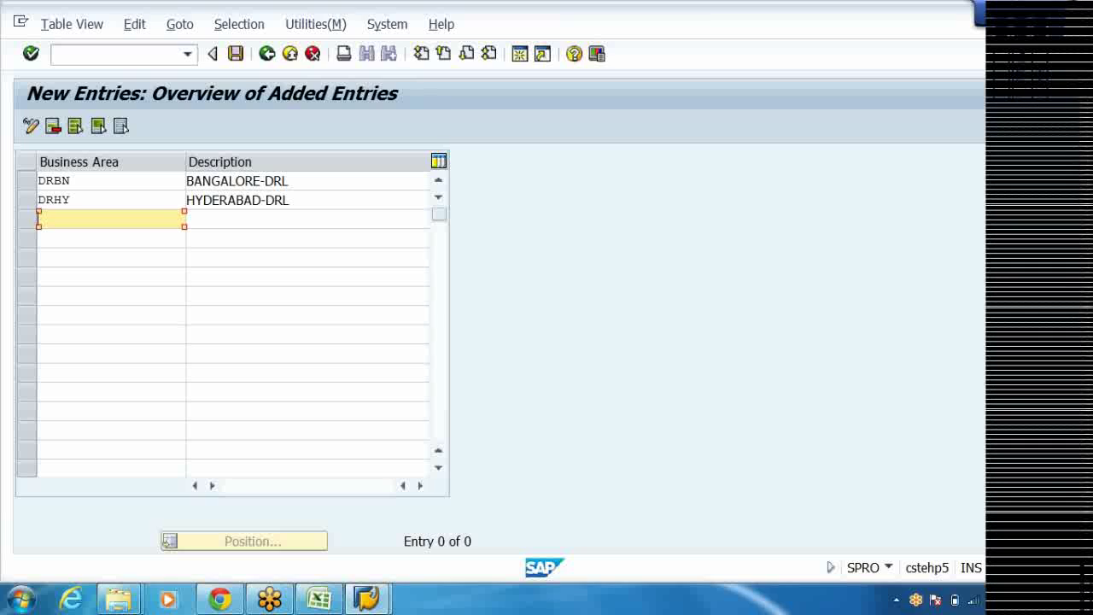
pyautogui.write('DR')
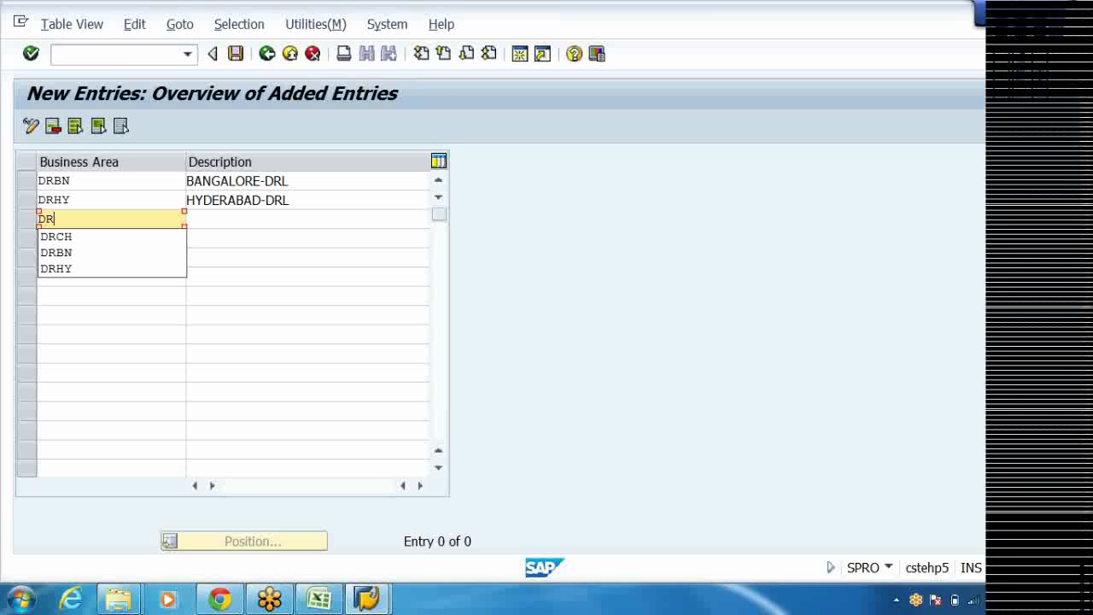
pyautogui.write('CH')
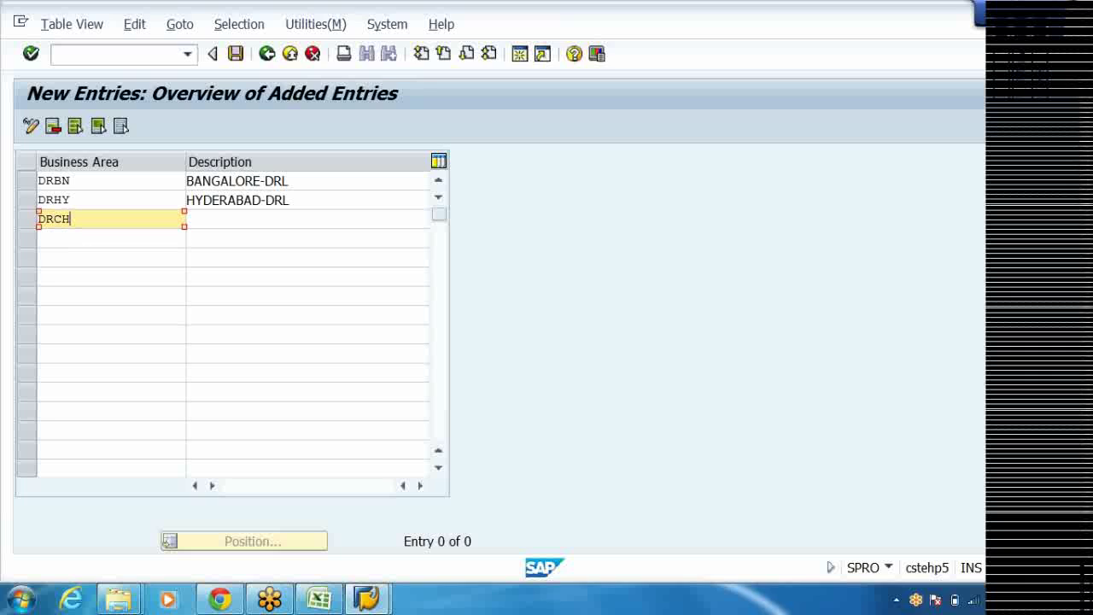
pyautogui.press('Tab')
pyautogui.write('C')
pyautogui.click(214, 239)
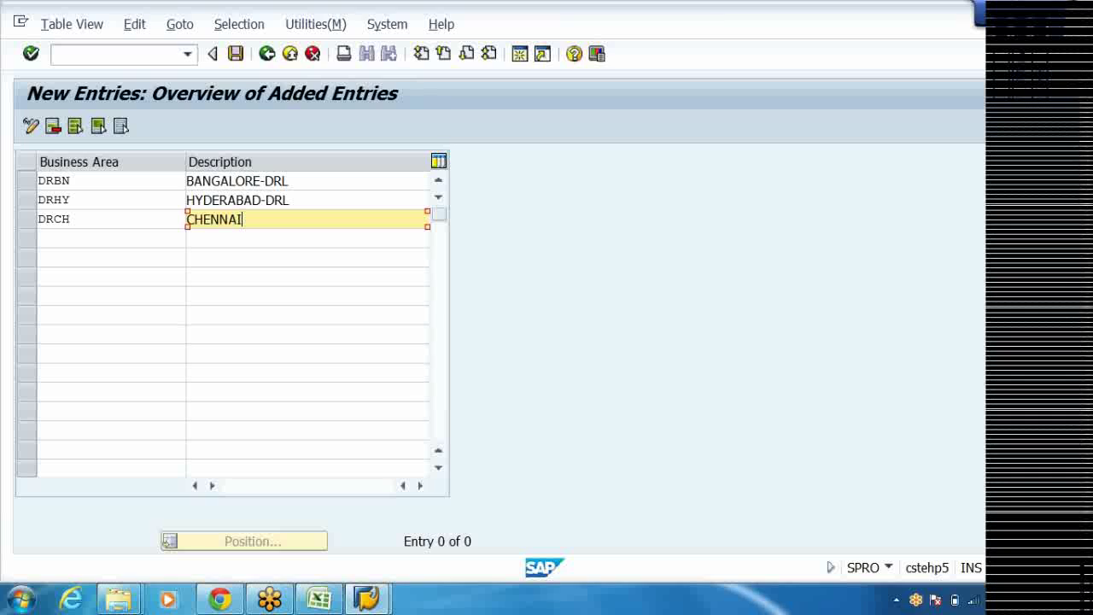
pyautogui.write('-DRL')
pyautogui.click(236, 54)
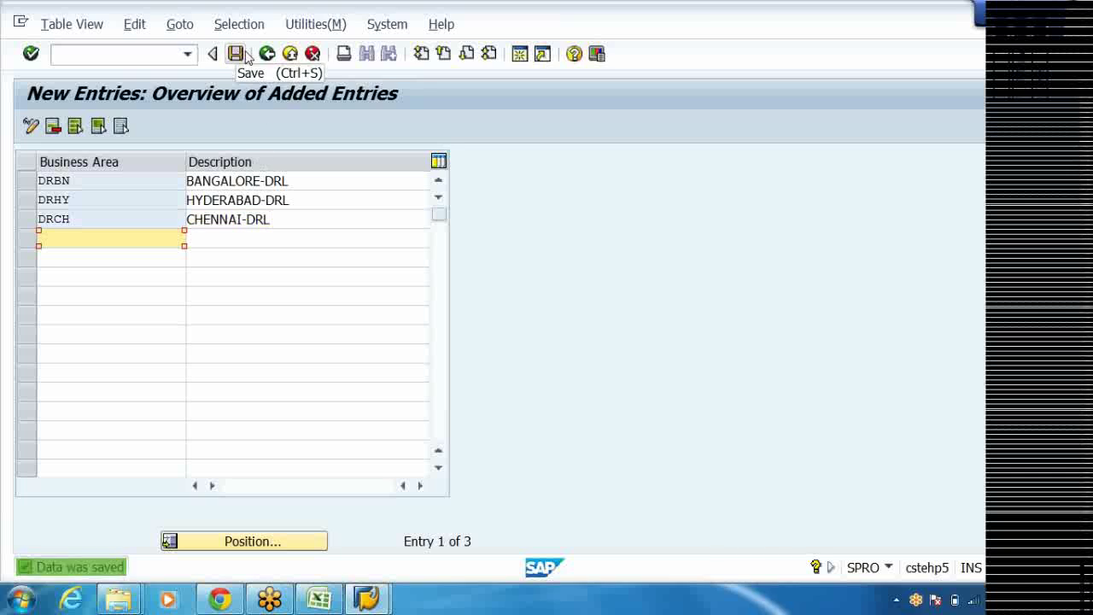
pyautogui.click(267, 54)
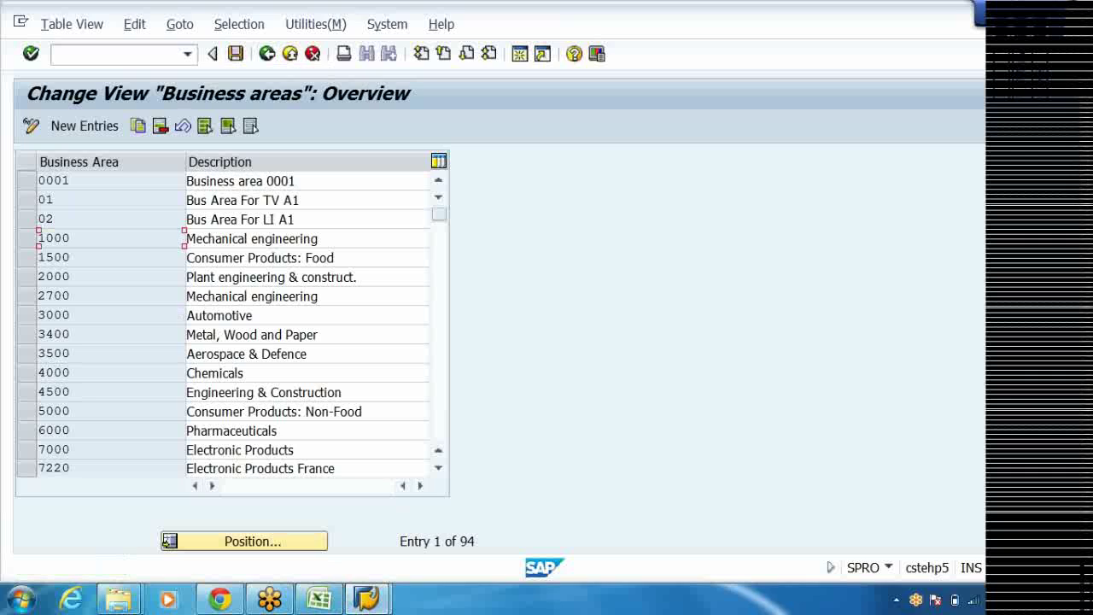
# Step: Leave the business areas overview and collapse the Enterprise Structure branch of the implementation guide, including its Definition and Financial Accounting nodes
pyautogui.click(267, 54)
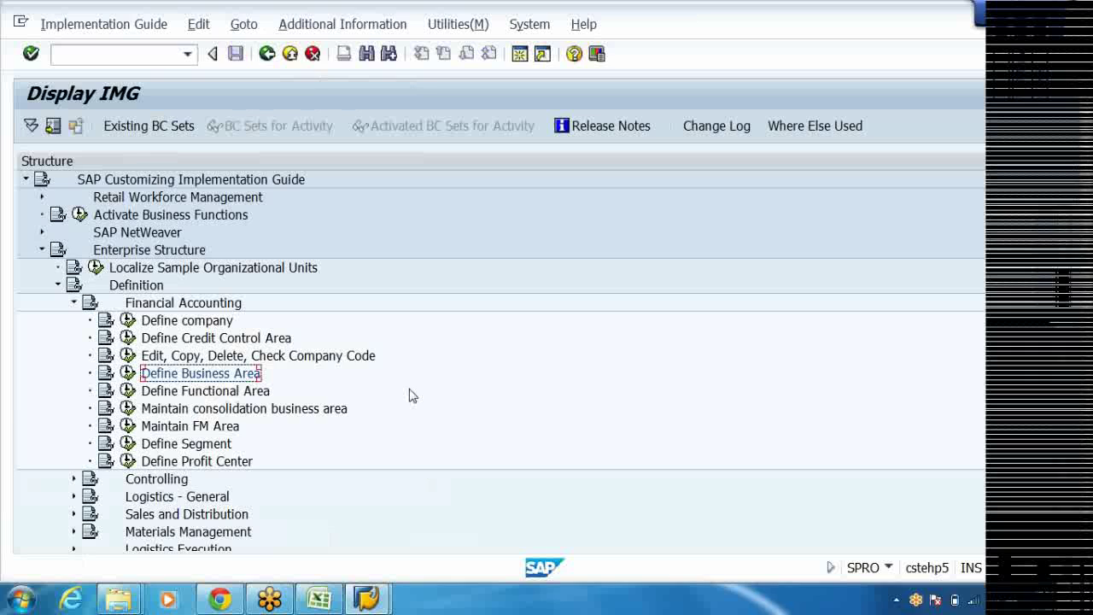
pyautogui.click(74, 304)
pyautogui.click(58, 285)
pyautogui.click(42, 249)
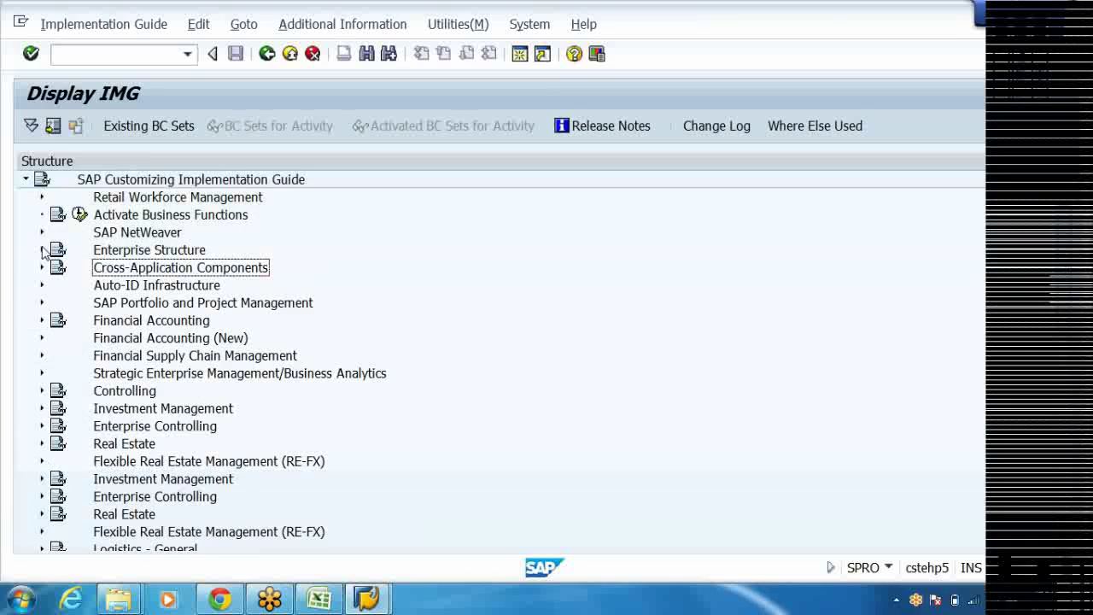
# Step: Switch to the DRL_GRP workbook in Excel and review steps 5 to 8, from defining the chart of accounts to the retained earnings account
pyautogui.click(318, 599)
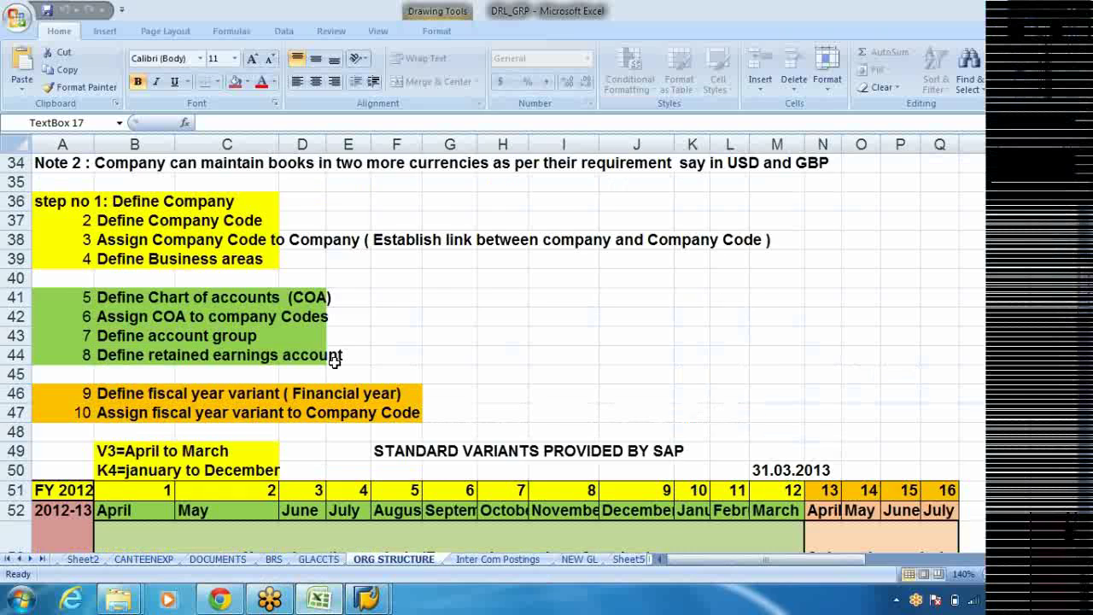
pyautogui.scroll(-4, 334, 361)
pyautogui.scroll(3, 329, 320)
pyautogui.click(116, 240)
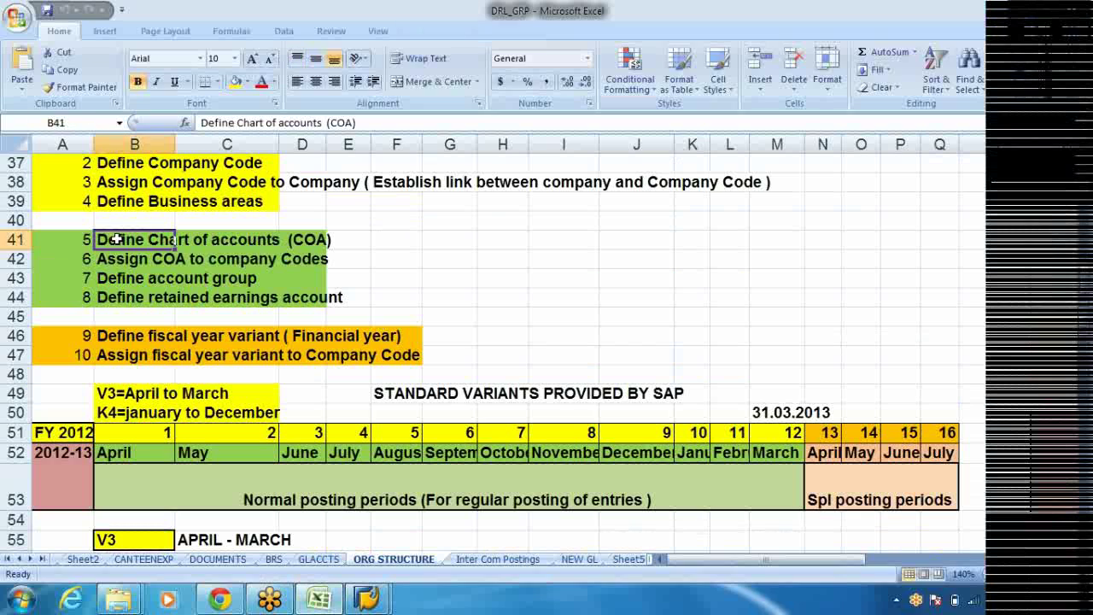
pyautogui.click(128, 259)
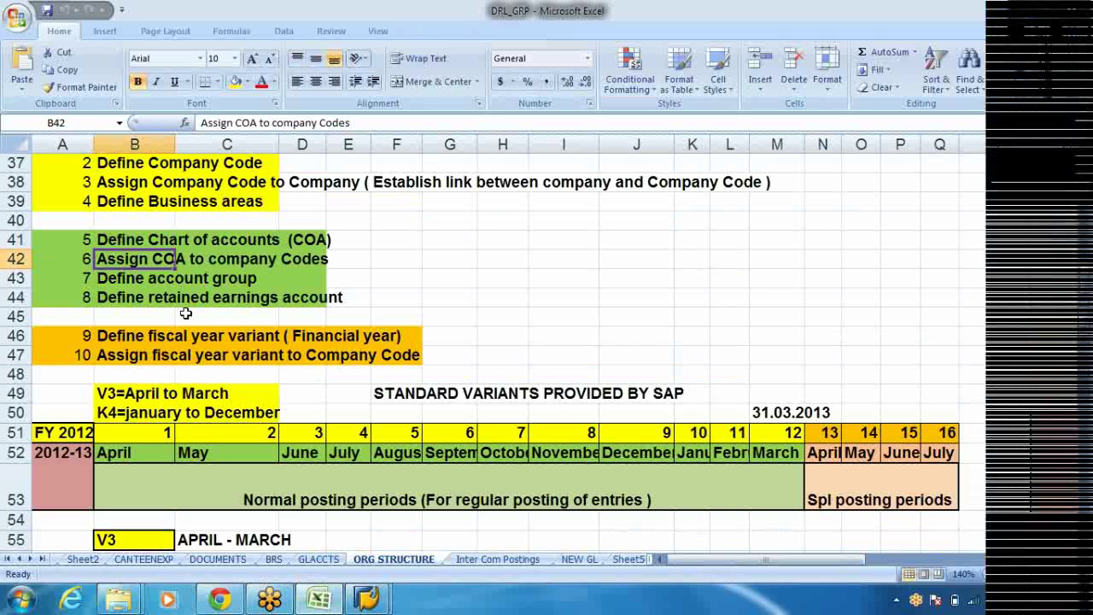
pyautogui.click(122, 279)
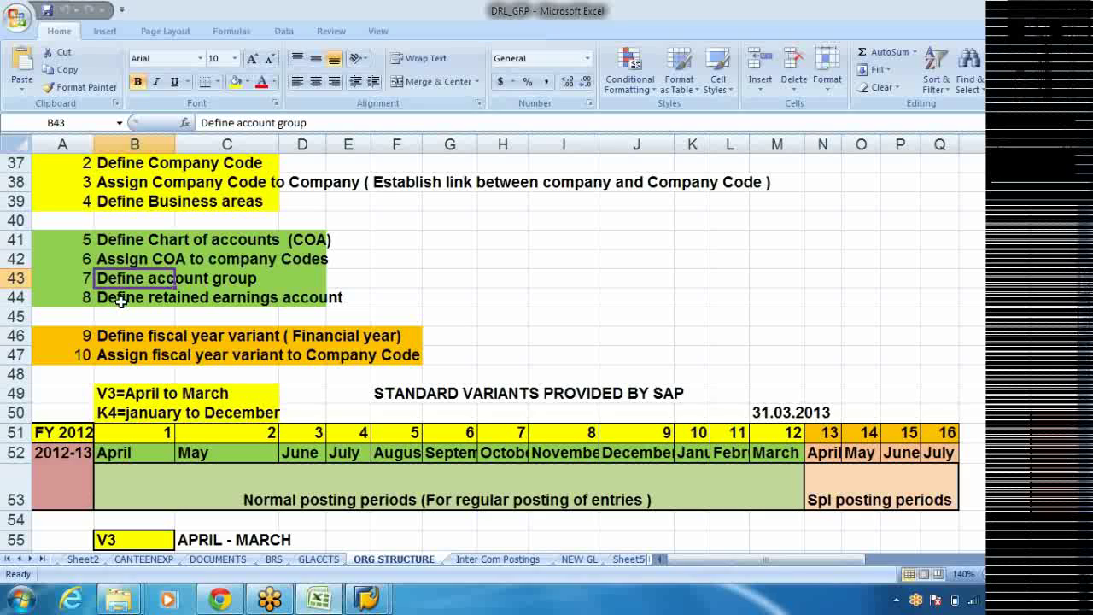
pyautogui.click(122, 299)
pyautogui.moveTo(115, 240); pyautogui.dragTo(368, 301)
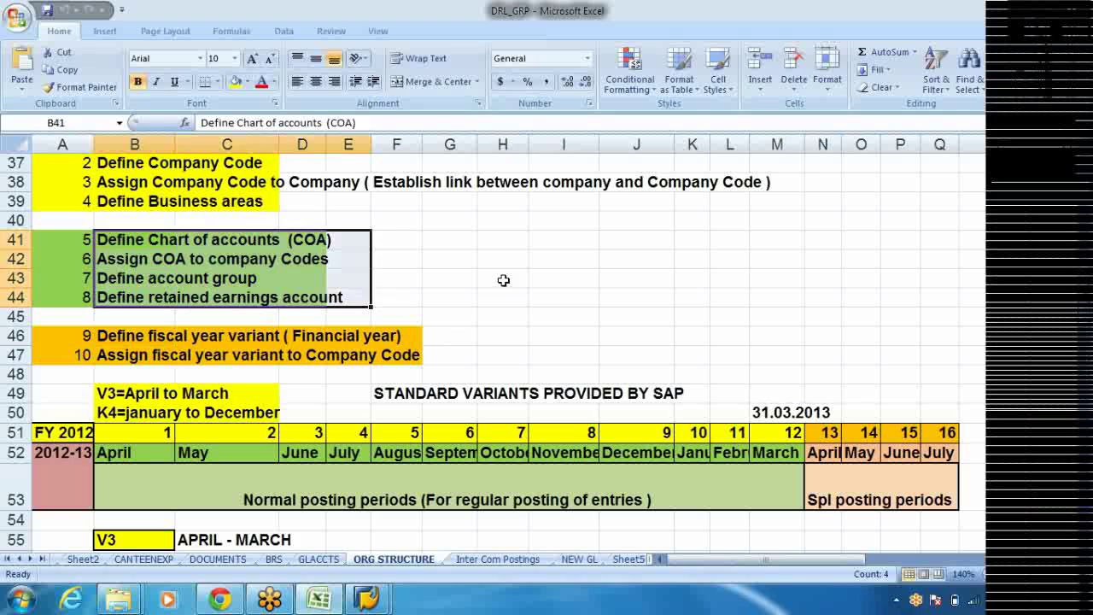
pyautogui.click(491, 281)
# Step: Switch back to SAP and expand Financial Accounting (New) and its General Ledger Accounting (New) node in the implementation guide
pyautogui.hotkey('alt', 'Tab')
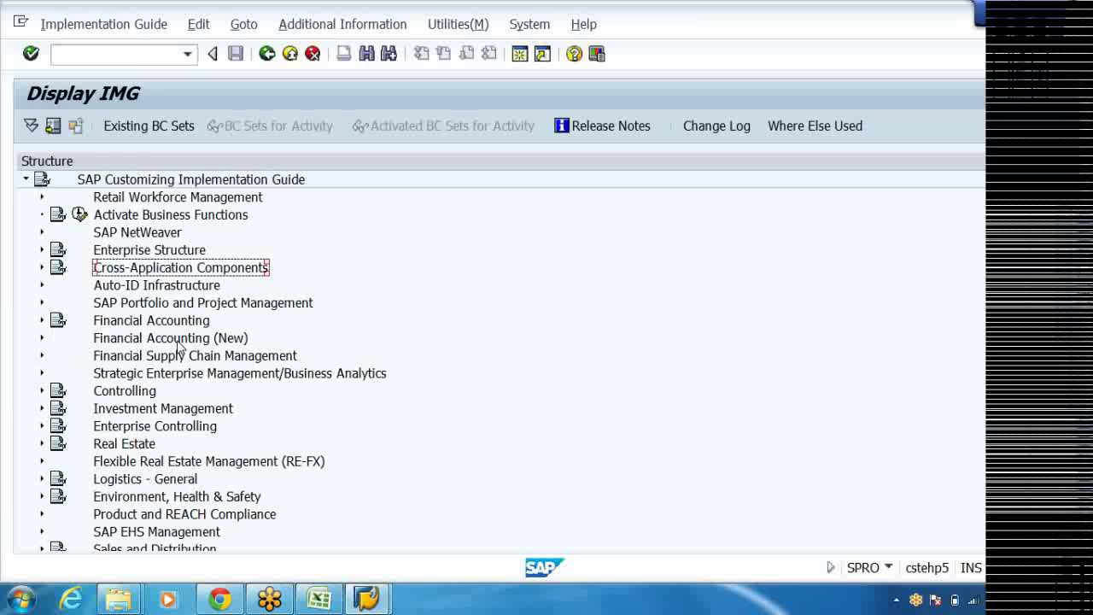
pyautogui.click(128, 252)
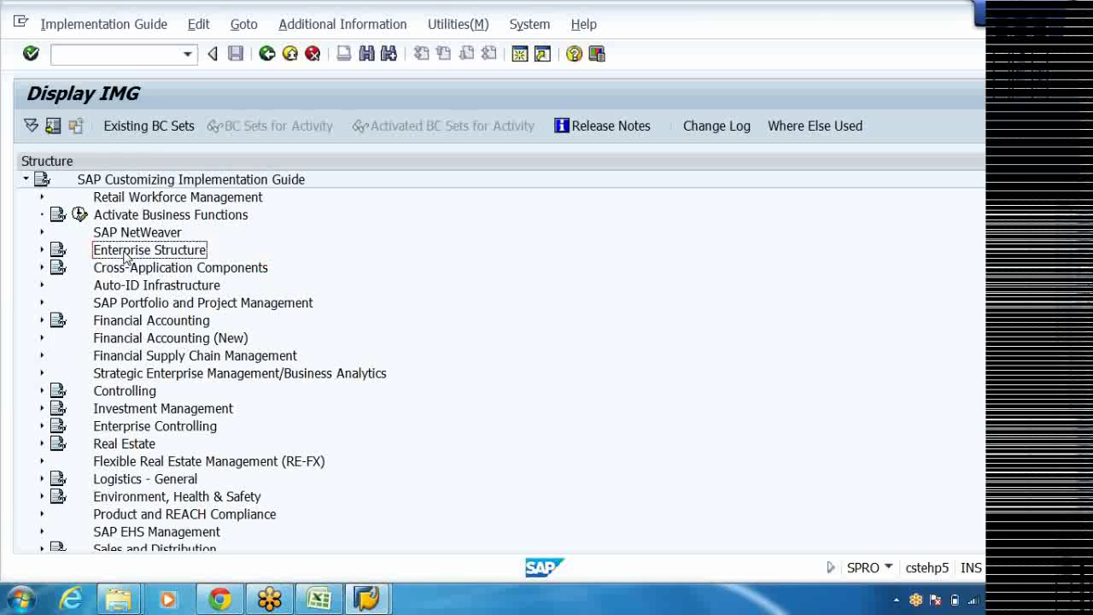
pyautogui.click(43, 250)
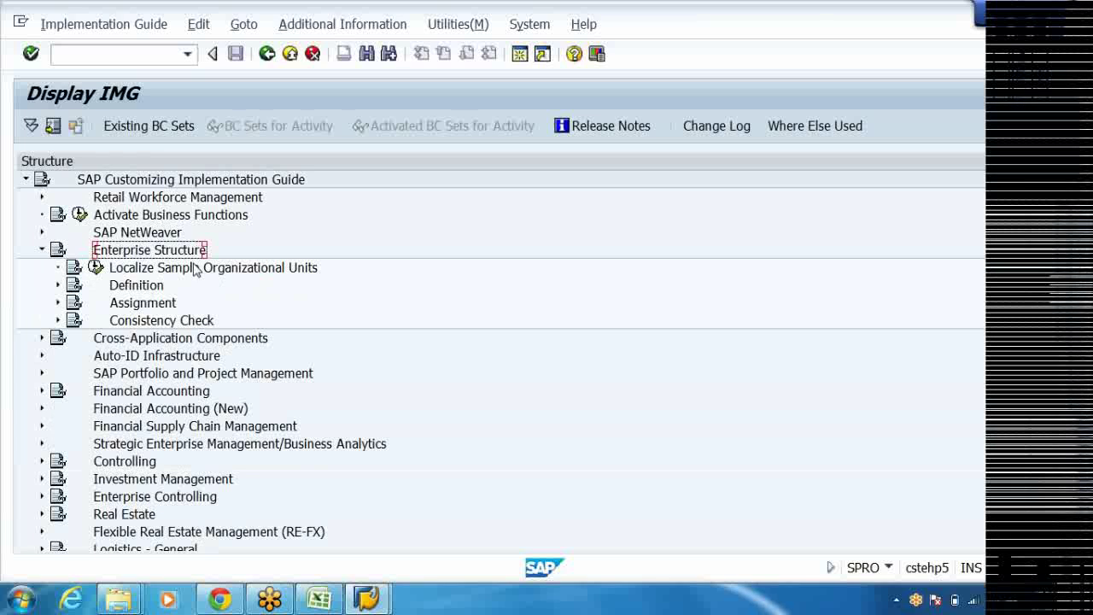
pyautogui.scroll(-1, 327, 311)
pyautogui.scroll(-1, 327, 311)
pyautogui.click(215, 339)
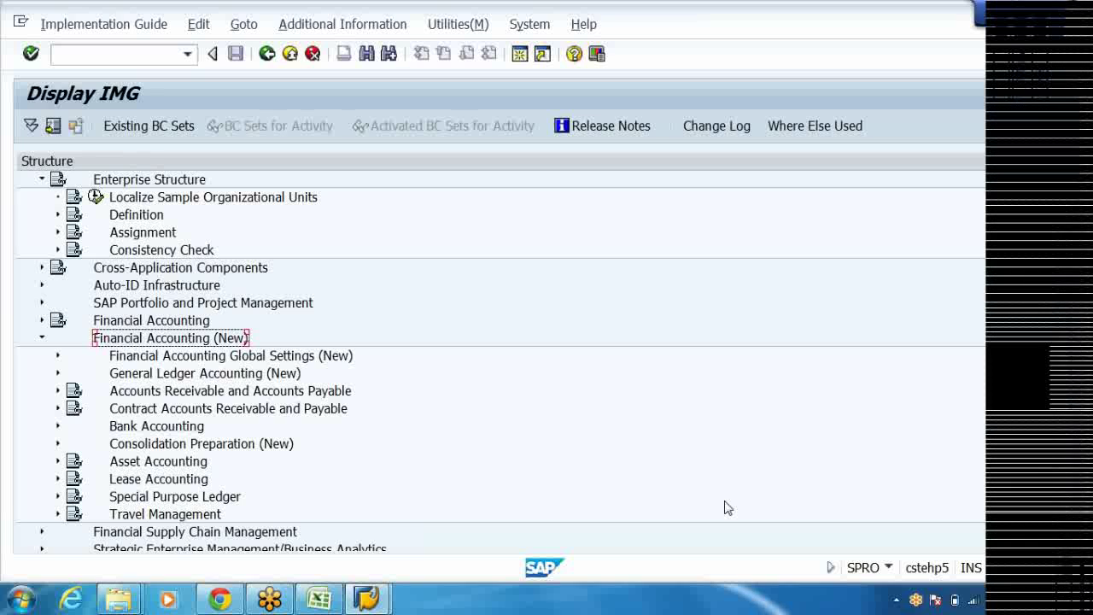
pyautogui.press('Down')
pyautogui.press('Down')
pyautogui.press('Right')
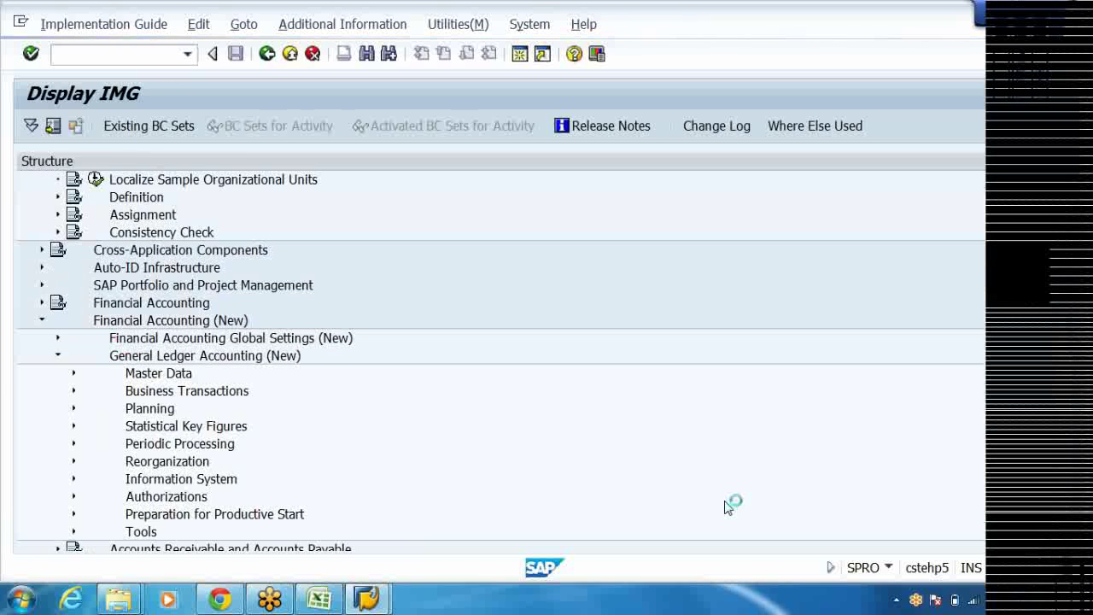
# Step: Expand Master Data, G/L Accounts and Preparations under General Ledger Accounting (New), and select Edit Chart of Accounts List
pyautogui.press('Down')
pyautogui.press('Right')
pyautogui.press('Down')
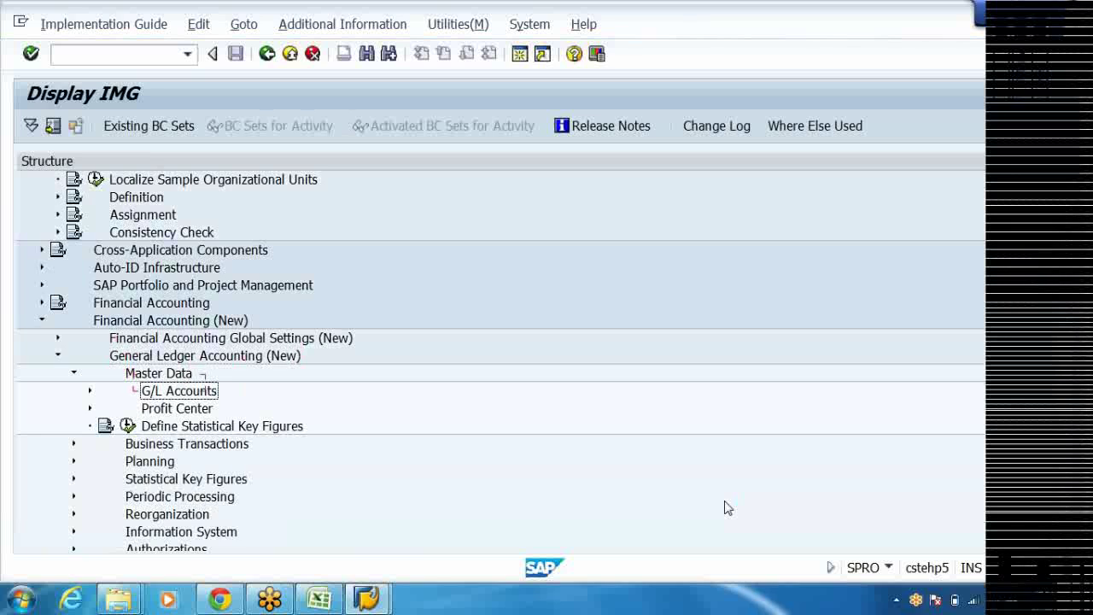
pyautogui.press('Right')
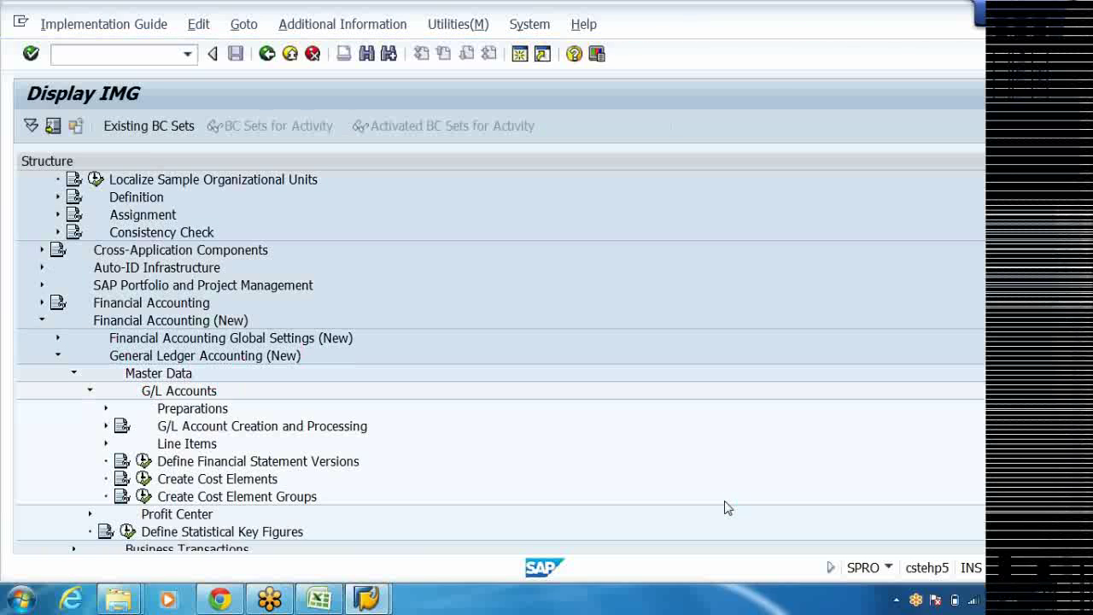
pyautogui.press('Down')
pyautogui.press('Right')
pyautogui.press('Down')
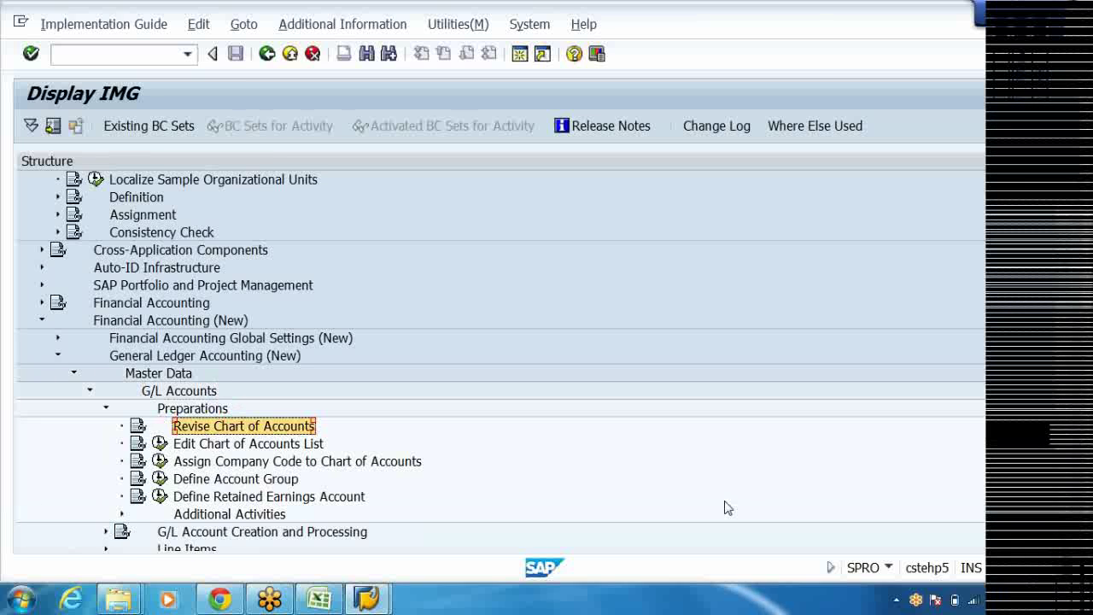
pyautogui.press('Down')
# Step: Compare the chart of accounts steps in the Excel workbook with the company code assignment, account group and retained earnings activities in SAP
pyautogui.hotkey('alt', 'Tab')
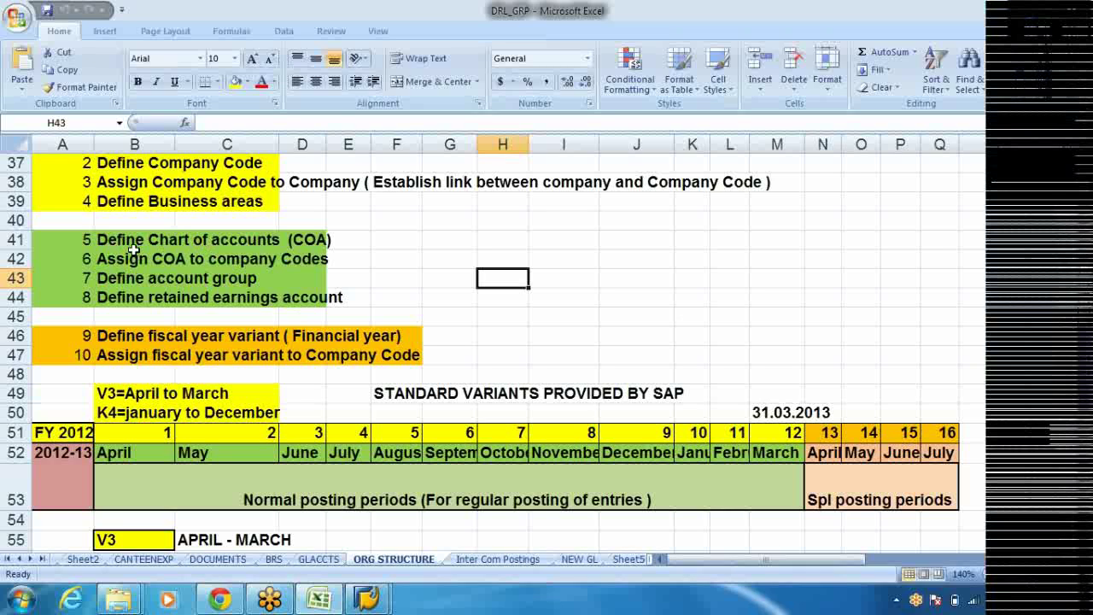
pyautogui.hotkey('alt', 'Tab')
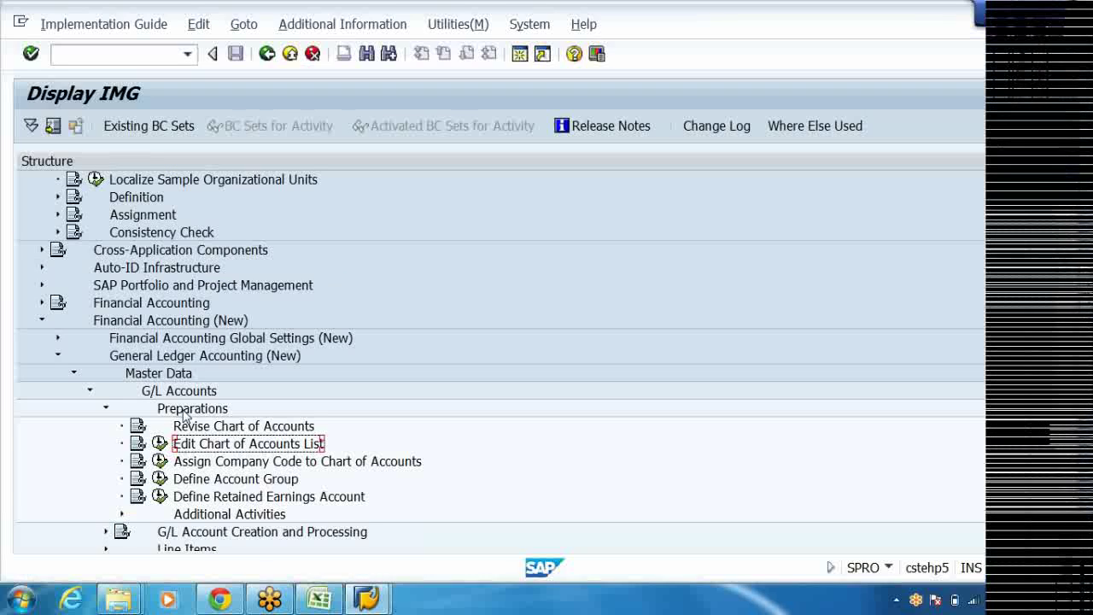
pyautogui.click(193, 464)
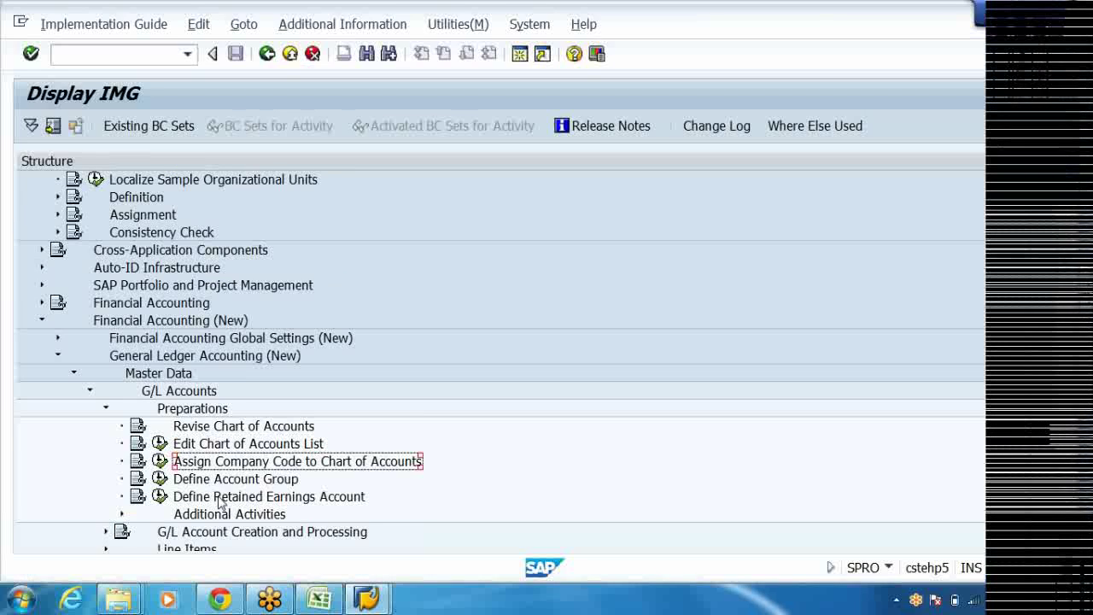
pyautogui.press('Down')
pyautogui.press('Down')
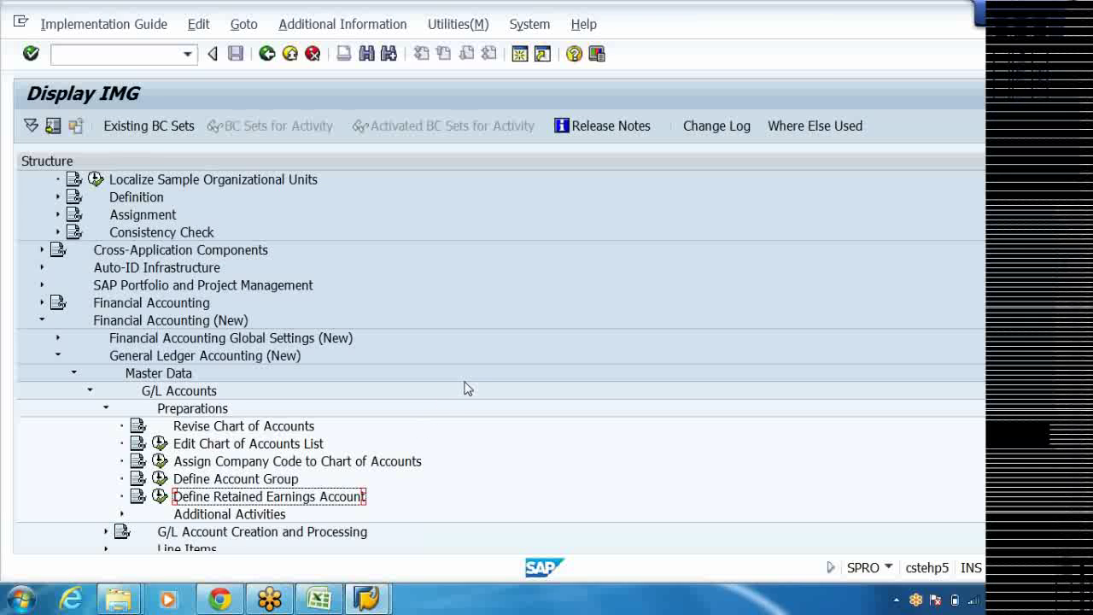
# Step: Execute the Edit Chart of Accounts List activity and start a new chart of accounts entry
pyautogui.scroll(-3, 484, 358)
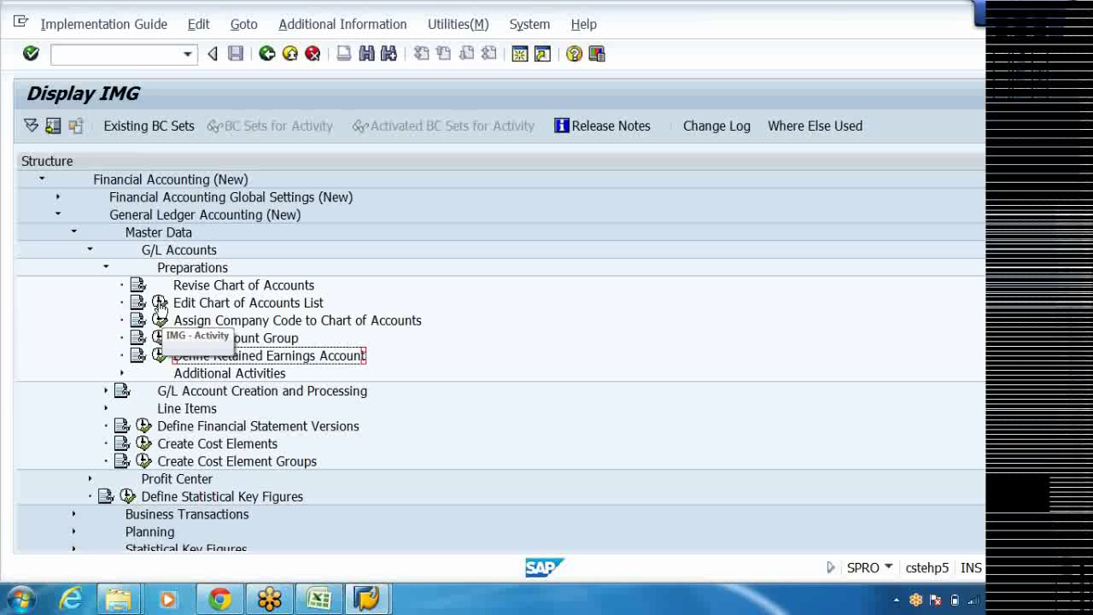
pyautogui.click(160, 304)
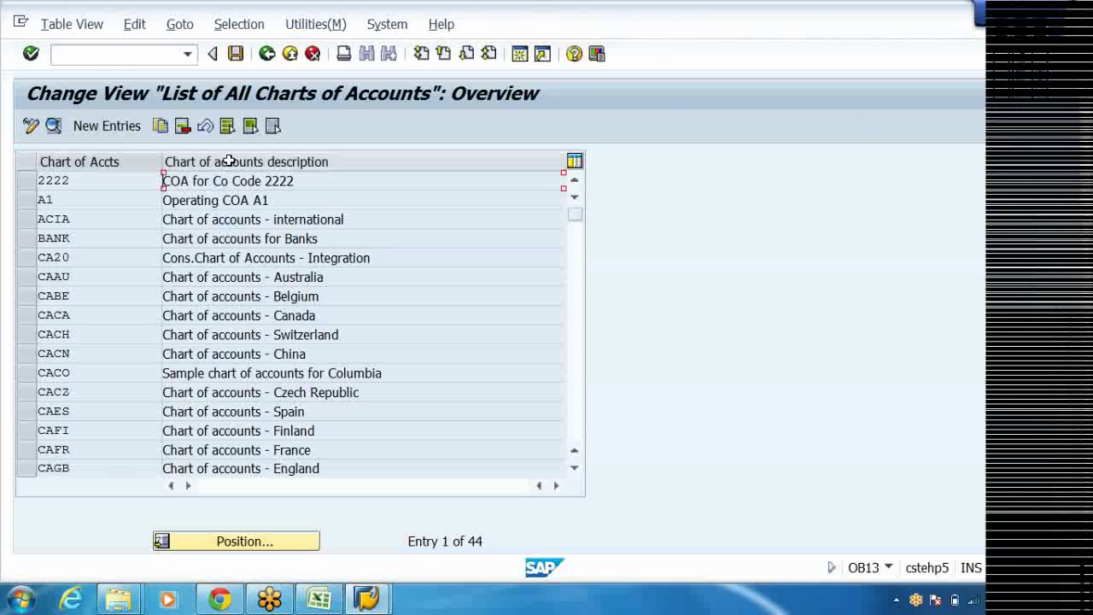
pyautogui.click(98, 126)
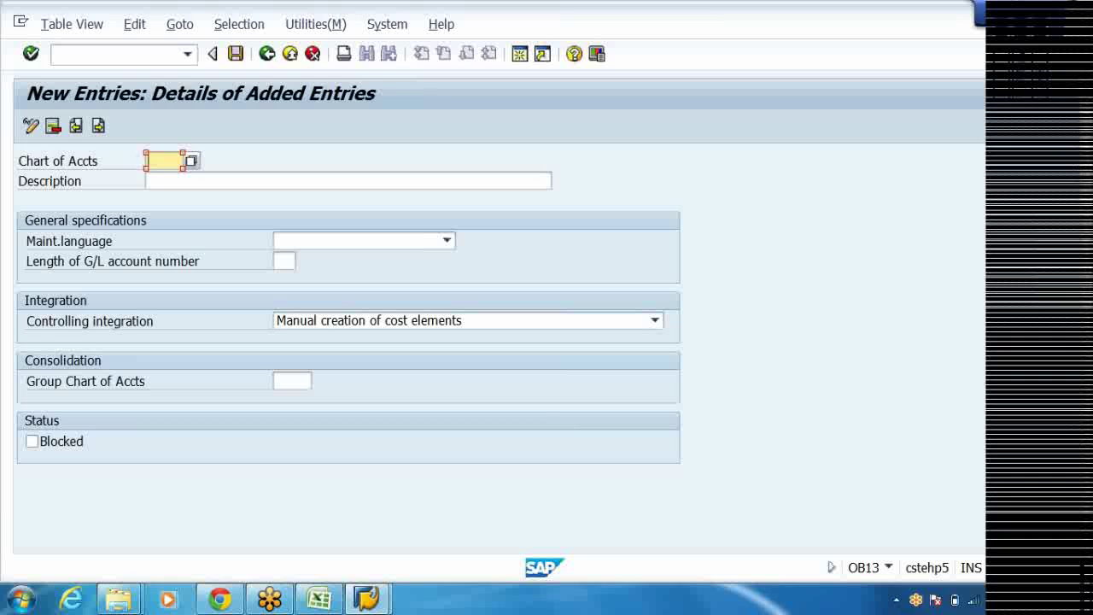
# Step: Enter DRCA as the chart of accounts with the description CHART OF ACCOUNTS FOR DRL GRP
pyautogui.click(164, 161)
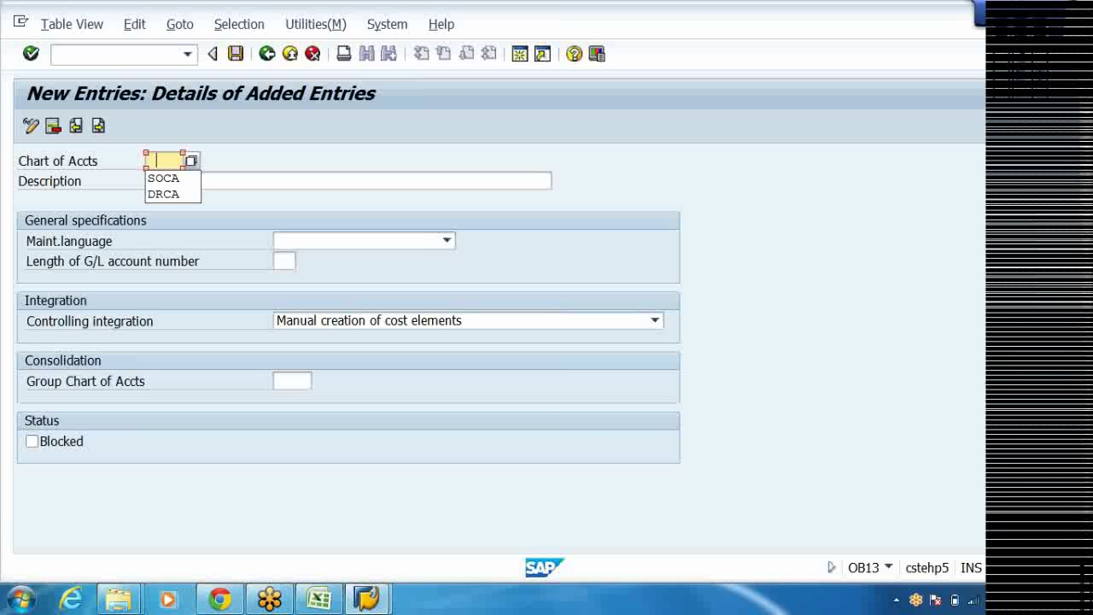
pyautogui.click(171, 195)
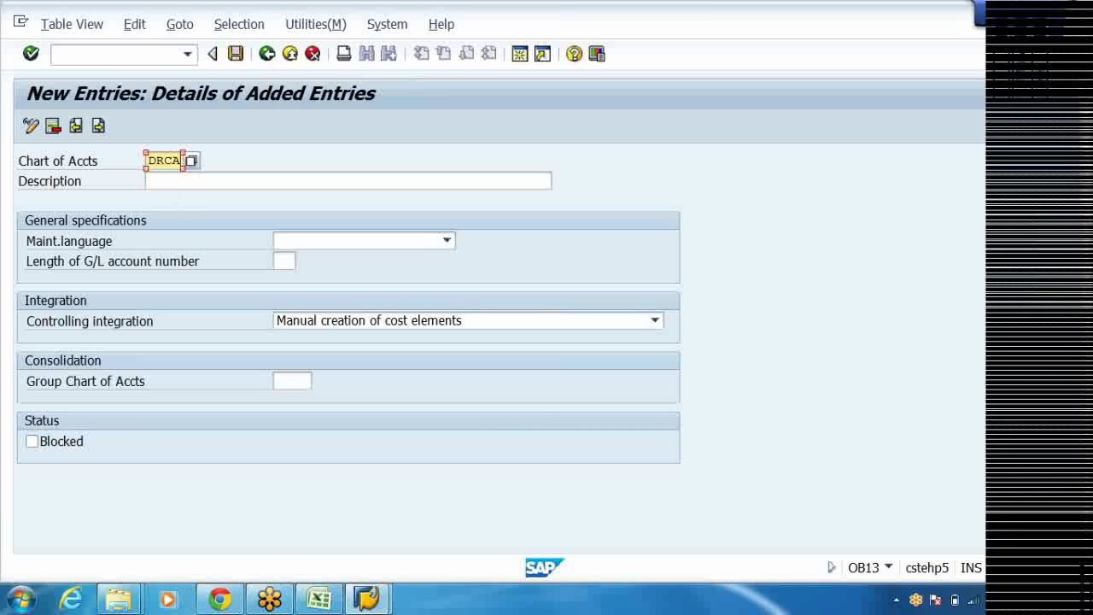
pyautogui.click(179, 181)
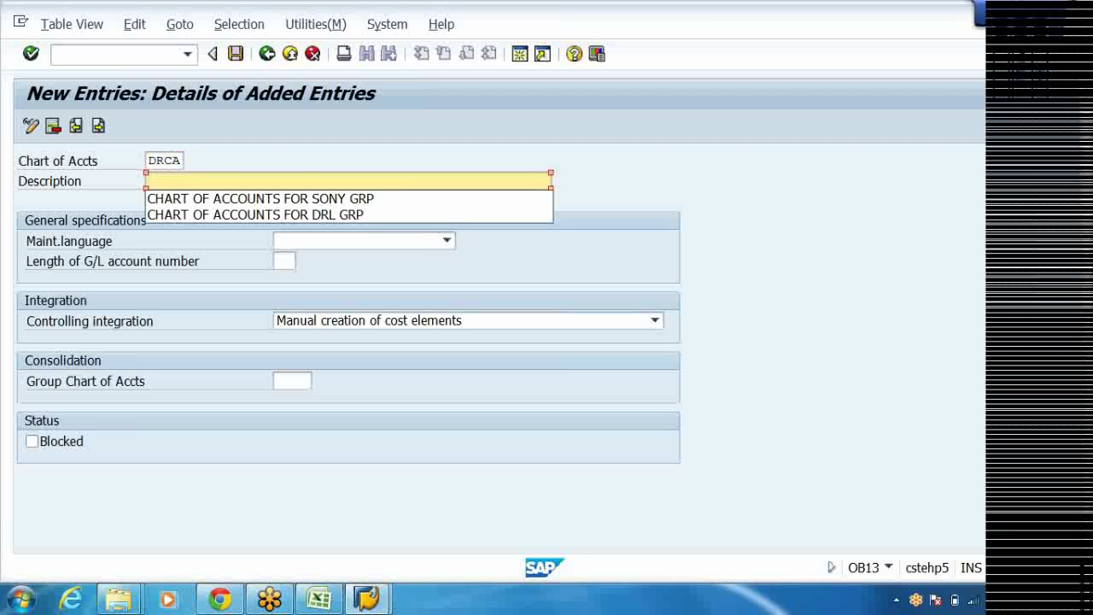
pyautogui.click(199, 214)
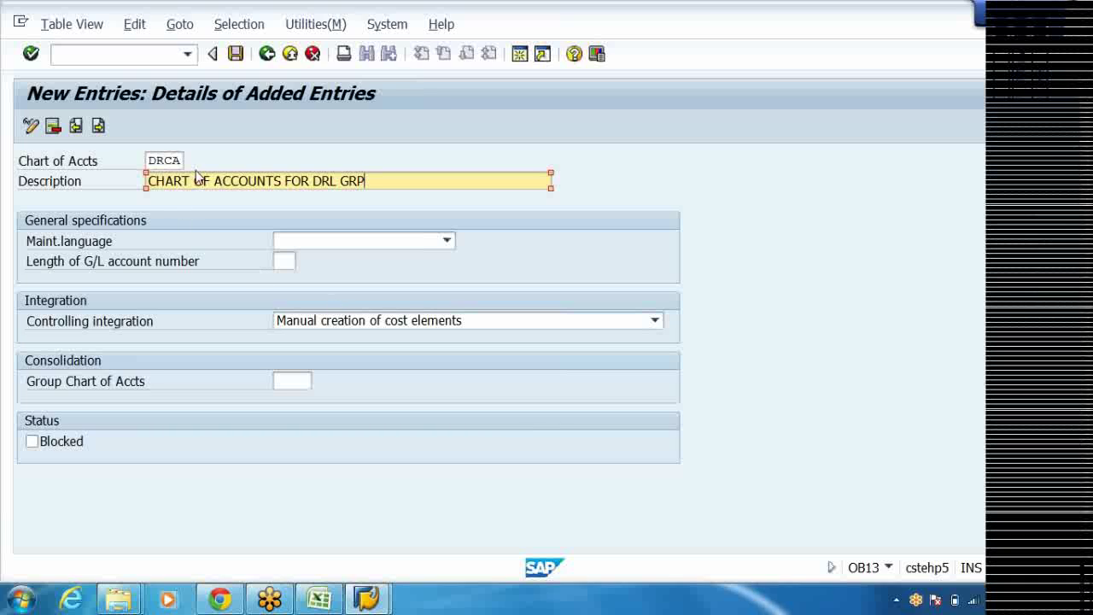
pyautogui.moveTo(364, 181); pyautogui.dragTo(146, 181)
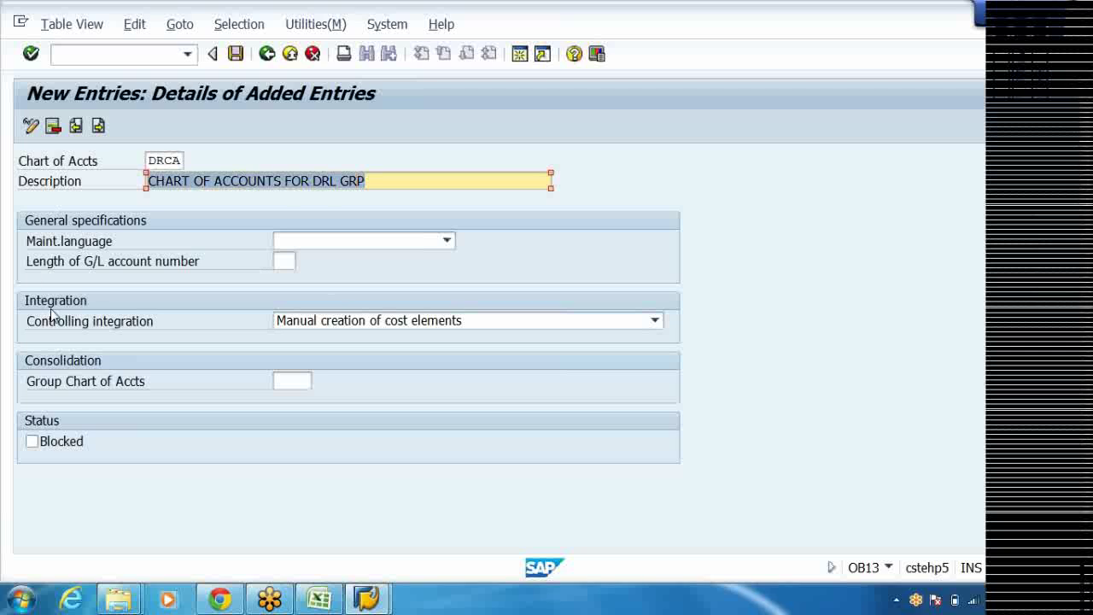
# Step: Set the maintenance language of the DRCA chart to English and move on to the G/L account number length
pyautogui.click(74, 244)
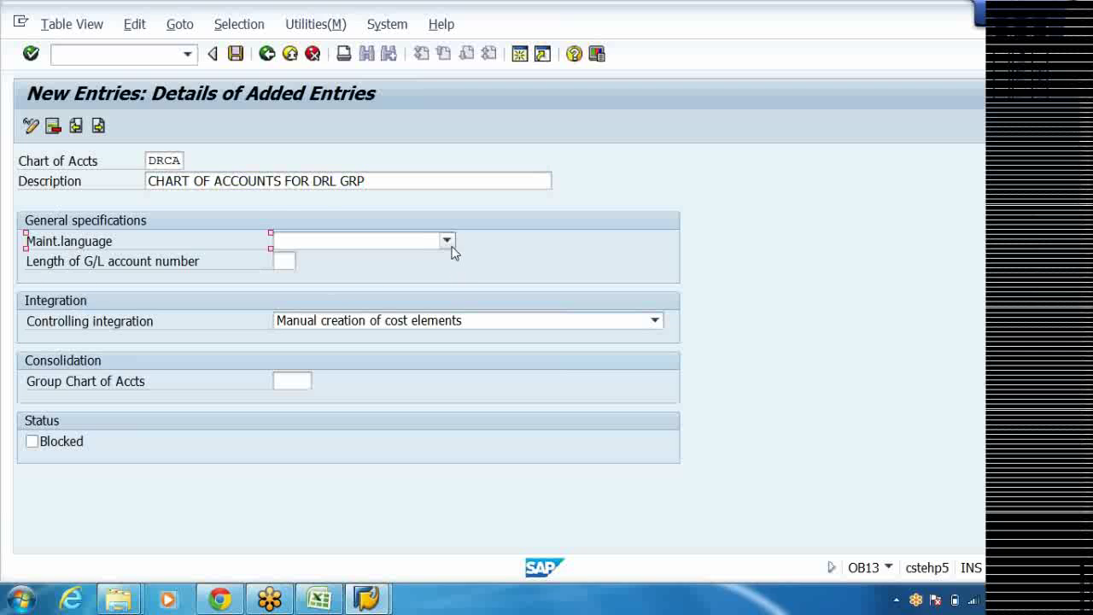
pyautogui.click(447, 244)
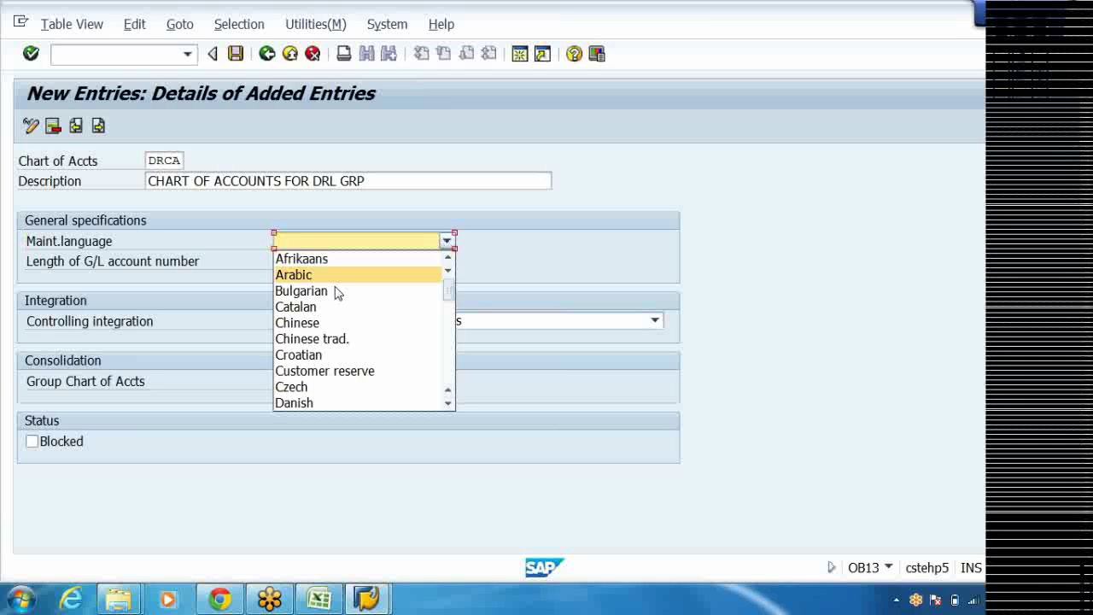
pyautogui.press('e')
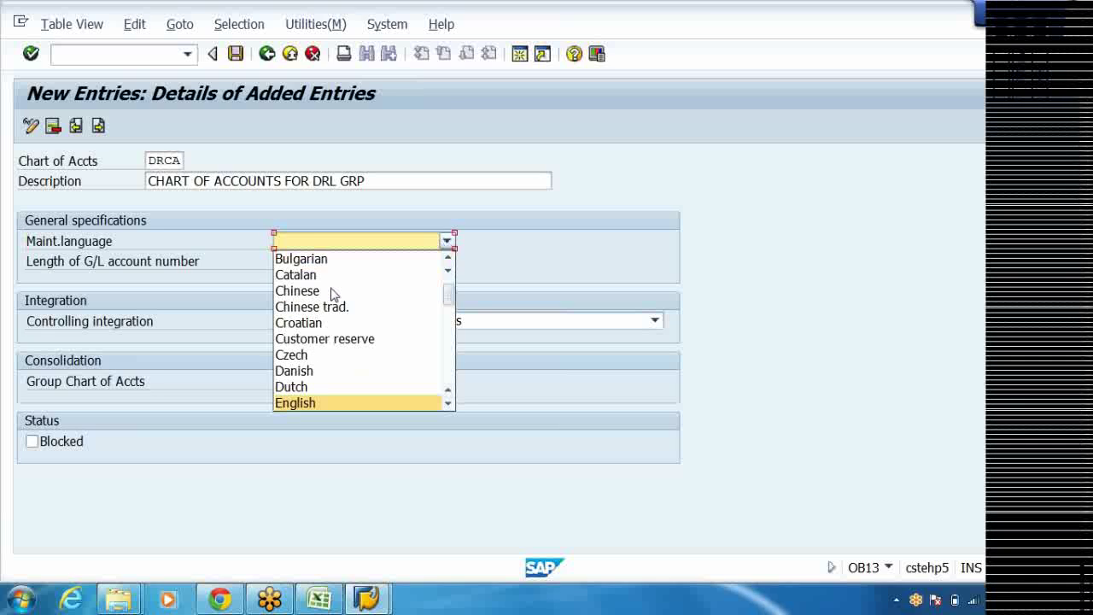
pyautogui.press('Return')
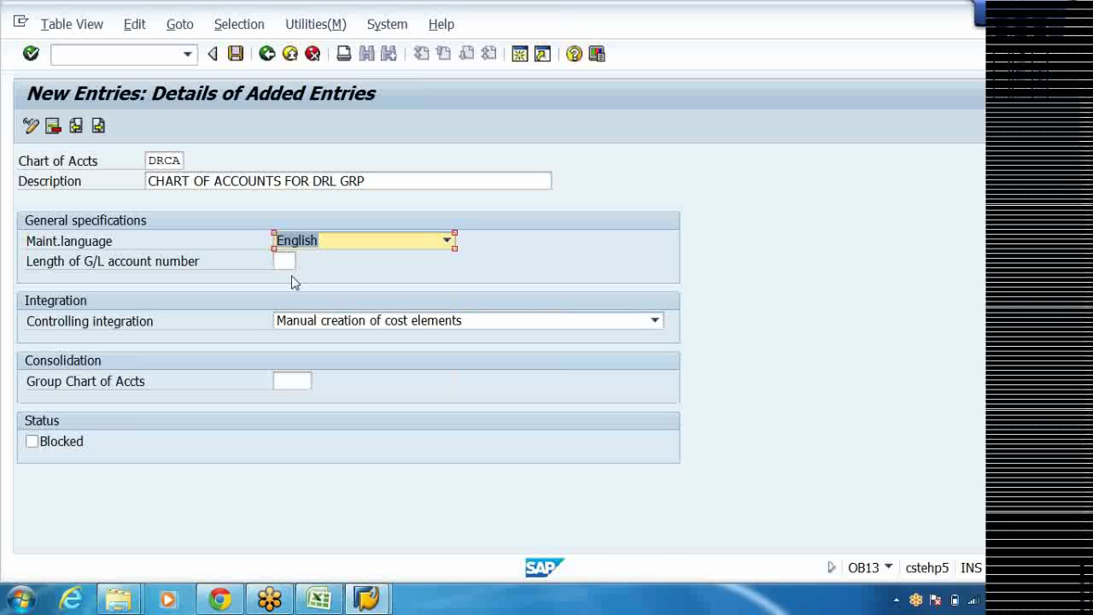
pyautogui.press('Tab')
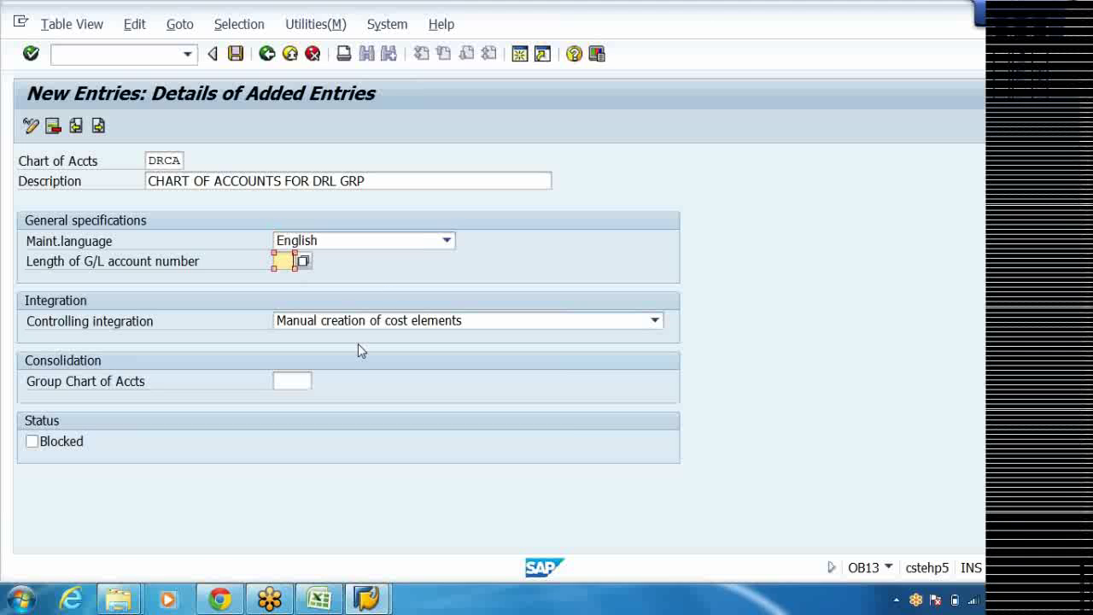
# Step: Switch to the Excel workbook and examine the DRCA account groups and their number ranges on the ACC GRP sheet
pyautogui.click(316, 600)
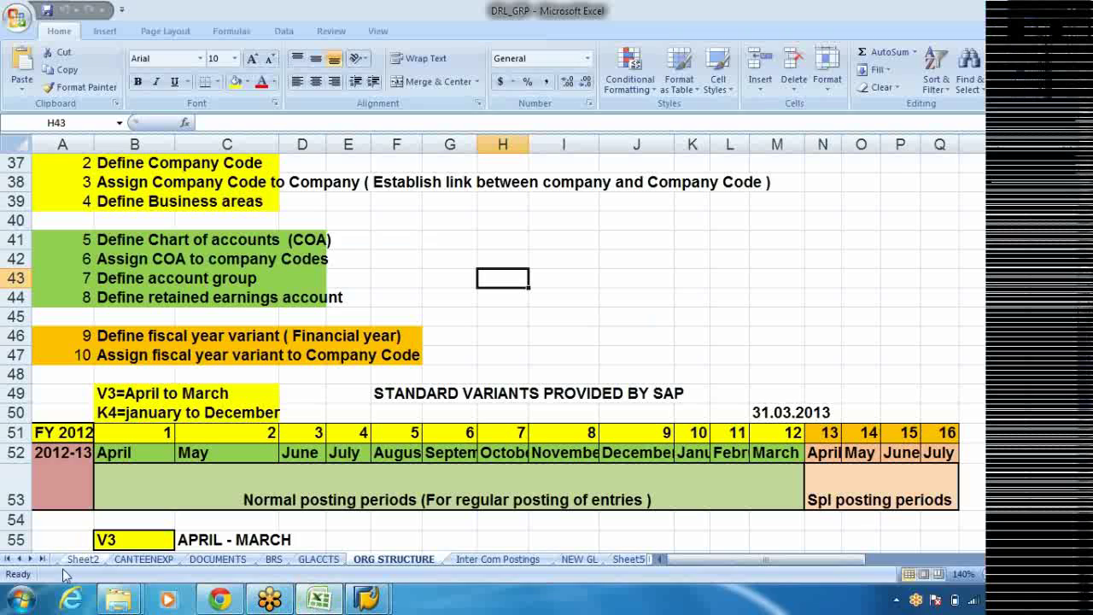
pyautogui.click(6, 559)
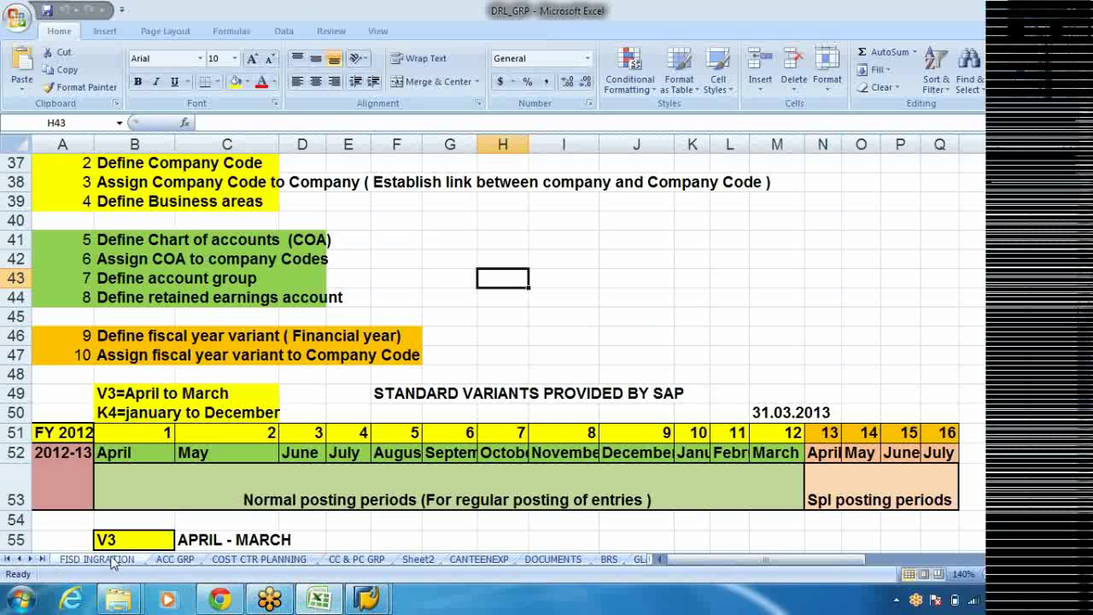
pyautogui.click(175, 560)
pyautogui.scroll(3, 482, 325)
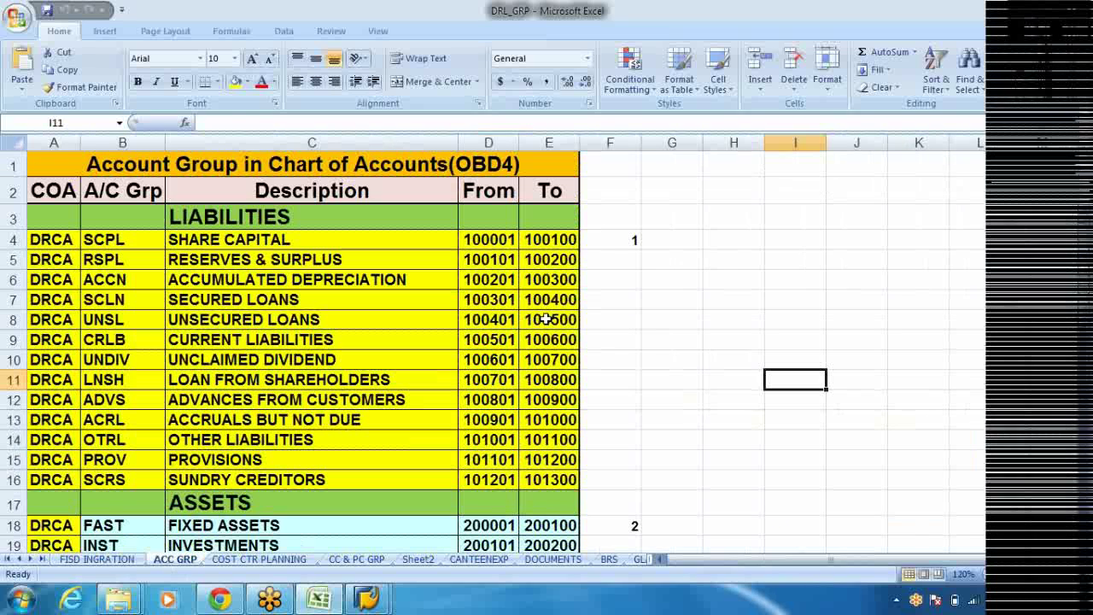
# Step: Examine the From and To account numbers of the liability groups from SHARE CAPITAL to SECURED LOANS
pyautogui.click(484, 240)
pyautogui.click(549, 240)
pyautogui.moveTo(483, 247); pyautogui.dragTo(566, 299)
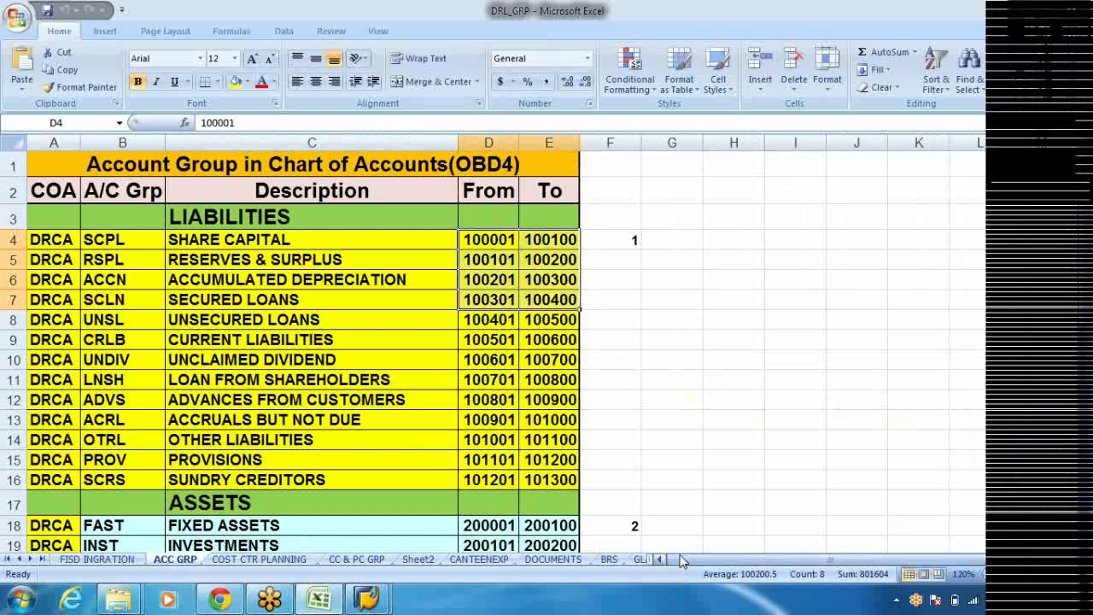
pyautogui.click(493, 240)
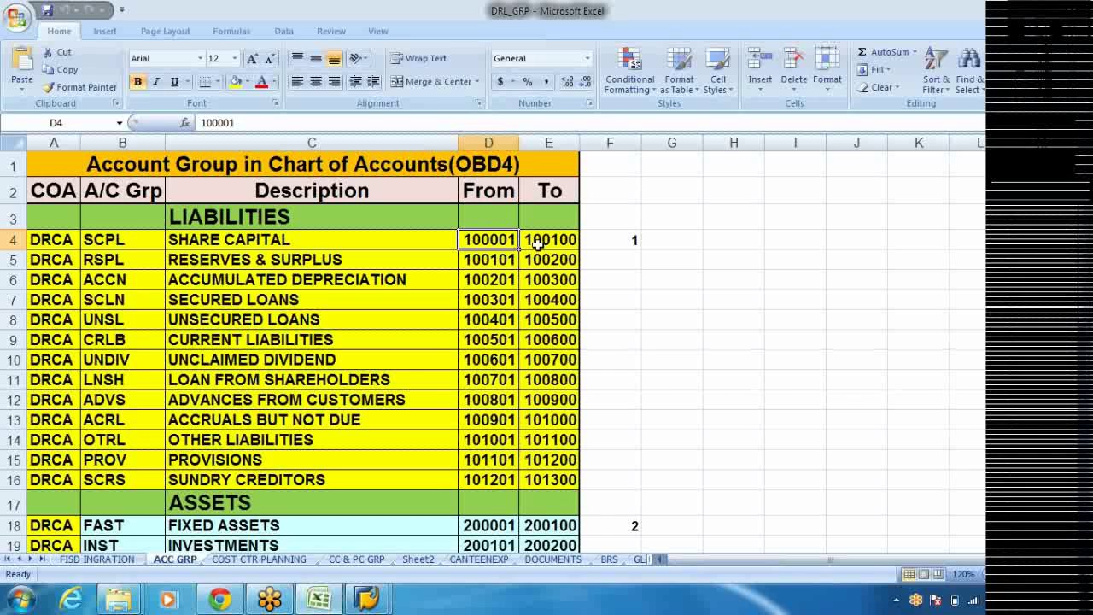
# Step: Switch back to SAP and review the new DRCA entry's maintenance language, group chart of accounts, code and description
pyautogui.hotkey('alt', 'Tab')
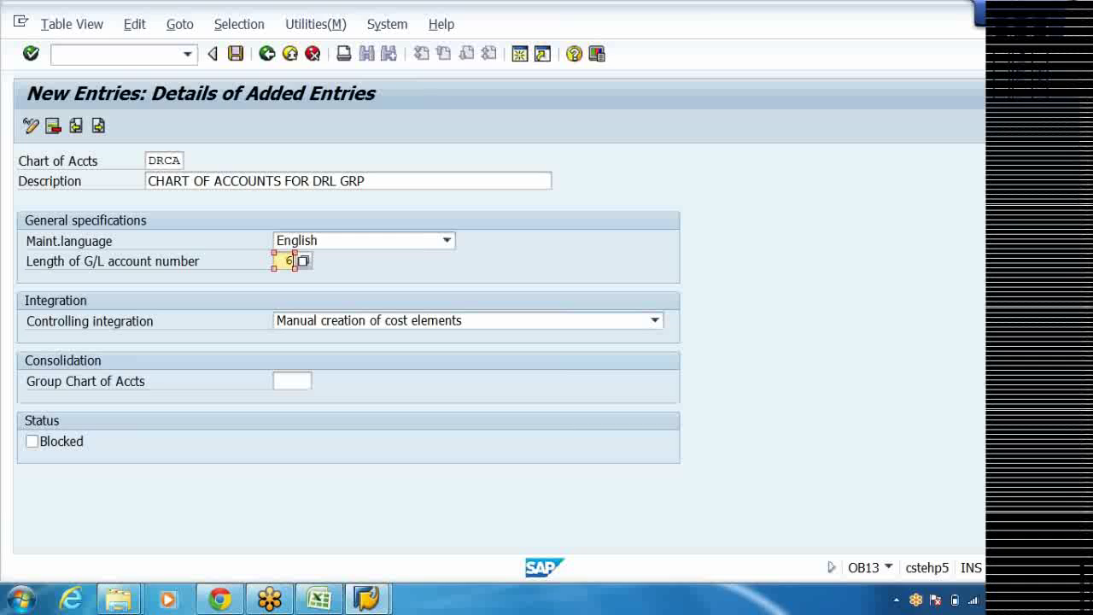
pyautogui.click(390, 243)
pyautogui.click(390, 242)
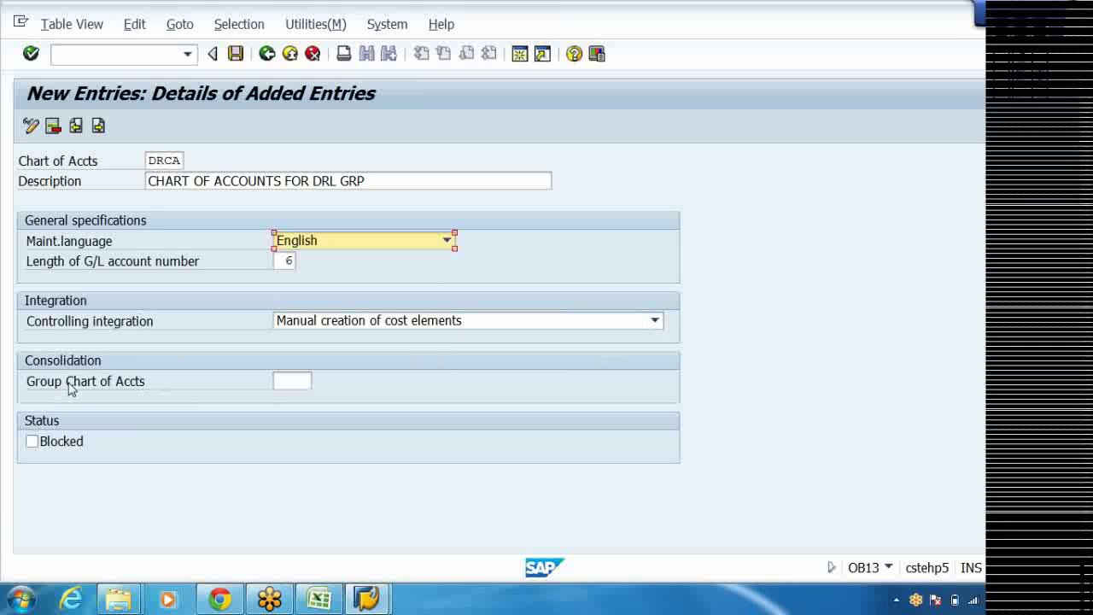
pyautogui.click(293, 382)
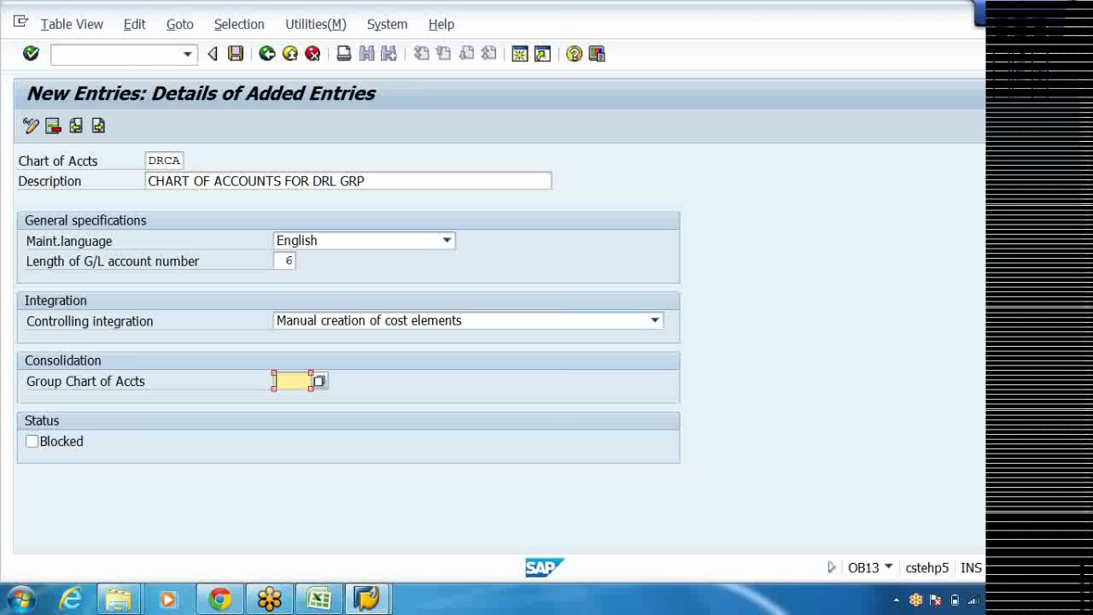
pyautogui.moveTo(148, 160); pyautogui.dragTo(207, 163)
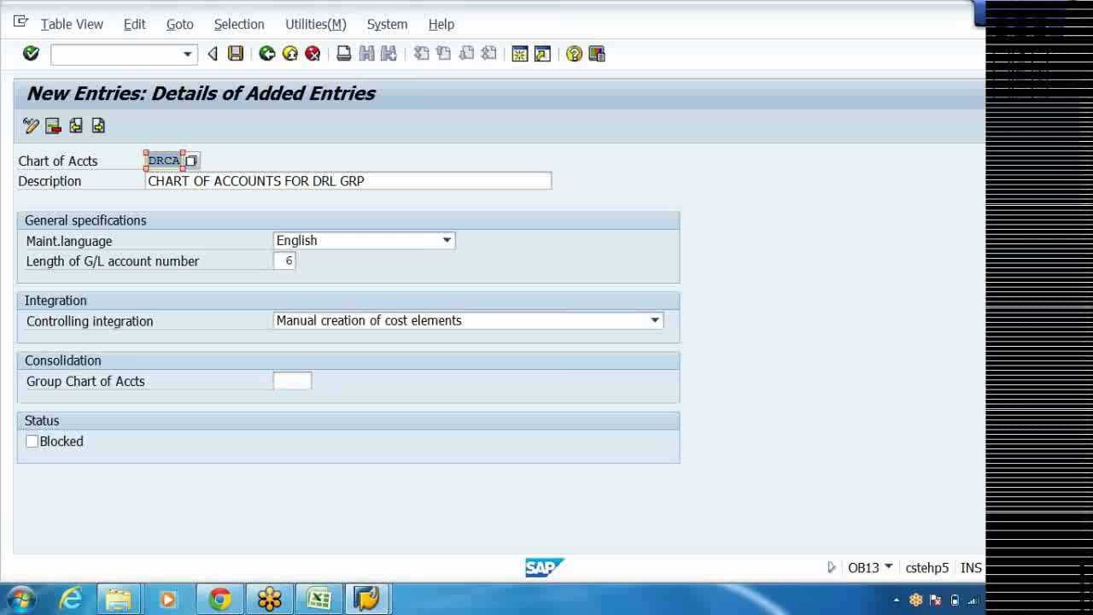
pyautogui.press('Tab')
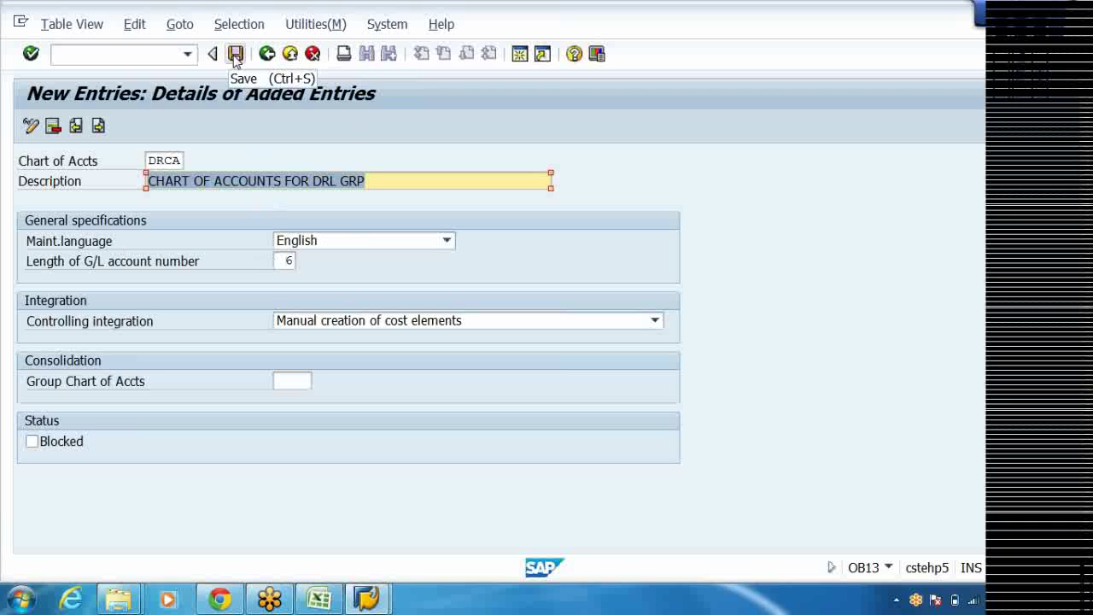
# Step: Leave the new entry without saving and position the chart of accounts list at DRCA
pyautogui.click(290, 54)
pyautogui.click(315, 55)
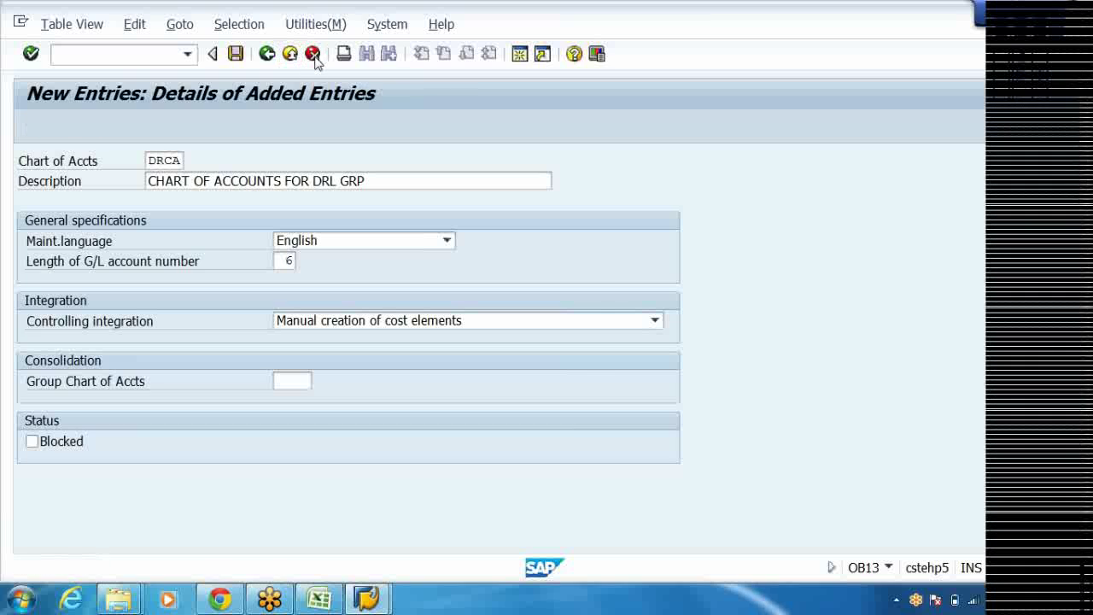
pyautogui.click(309, 352)
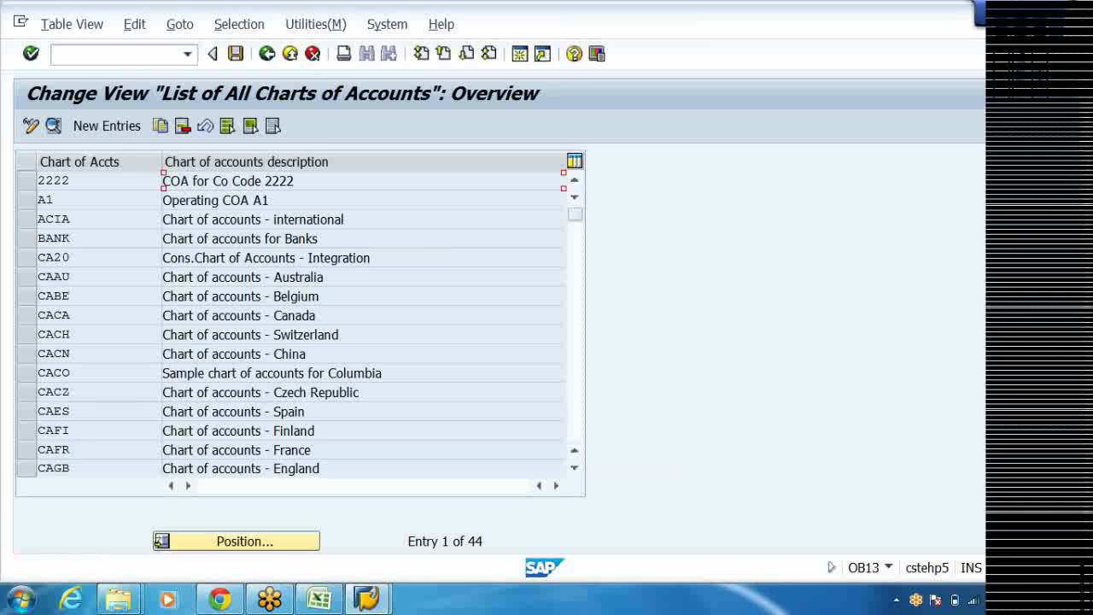
pyautogui.click(265, 544)
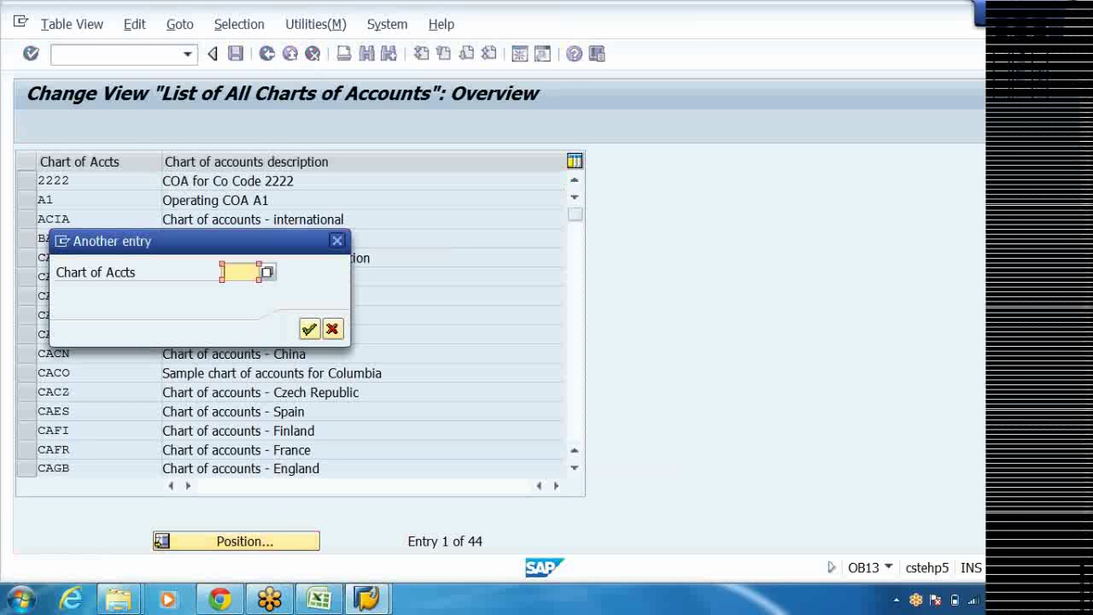
pyautogui.write('DRCA')
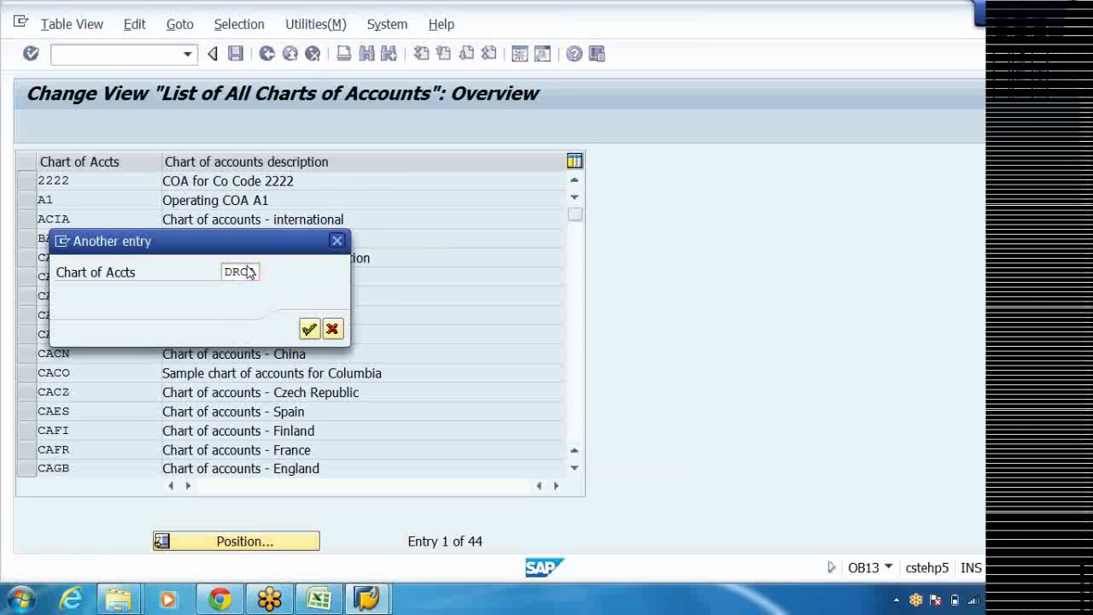
pyautogui.press('Return')
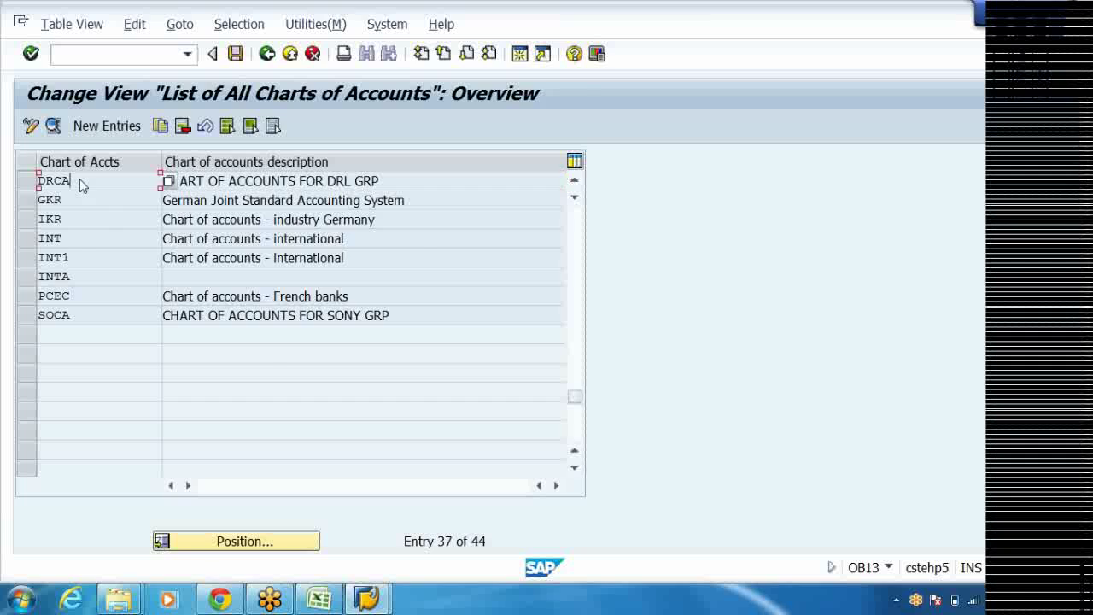
# Step: Open the details of the existing DRCA chart of accounts and review its code and description
pyautogui.doubleClick(82, 181)
pyautogui.click(366, 182)
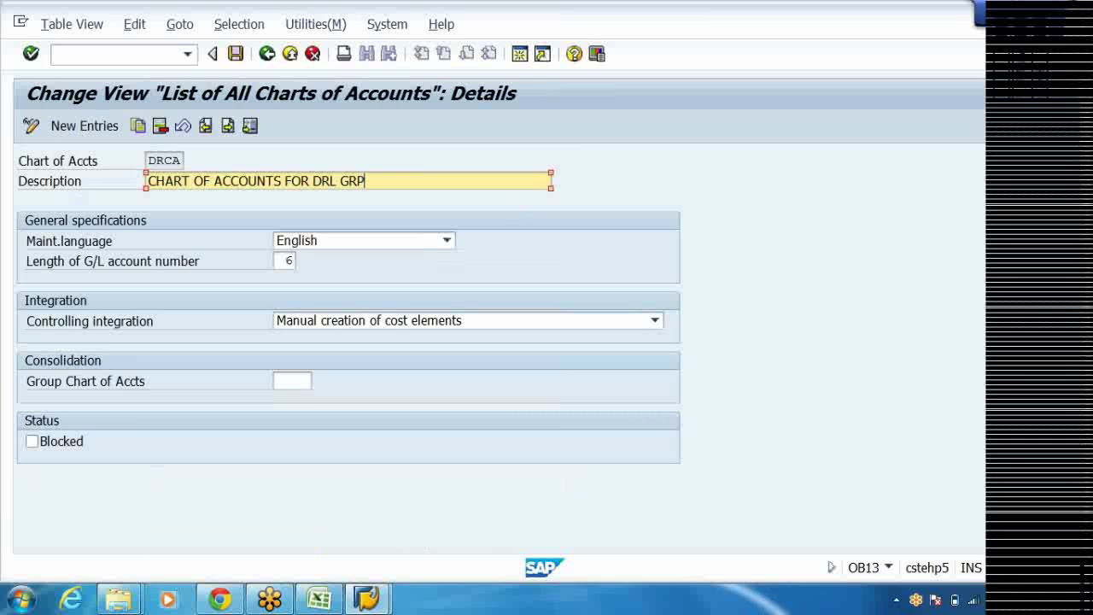
pyautogui.click(175, 159)
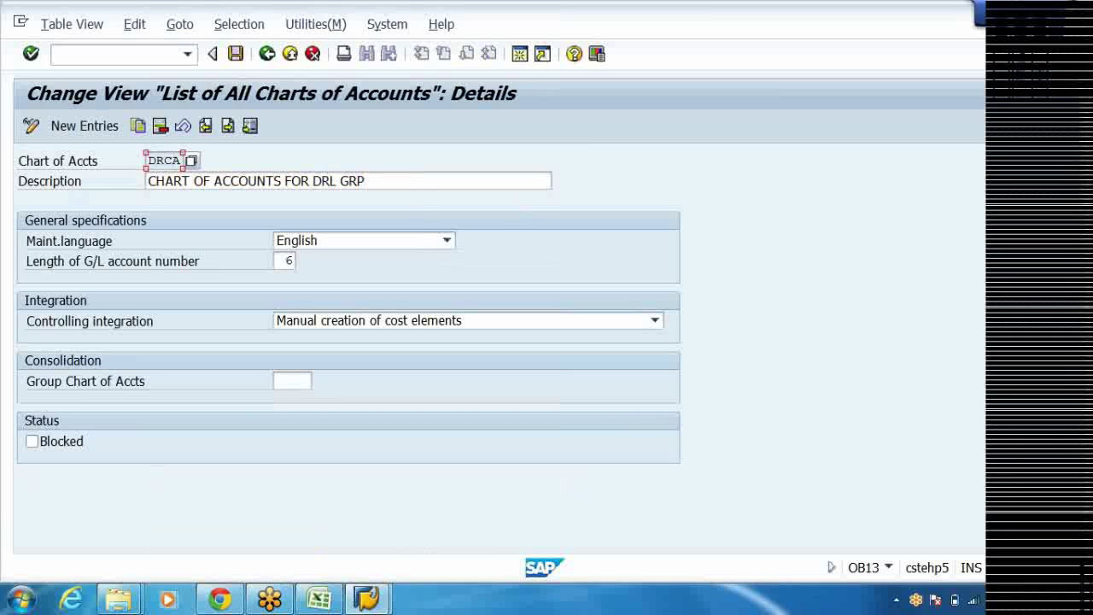
pyautogui.moveTo(178, 181); pyautogui.dragTo(368, 182)
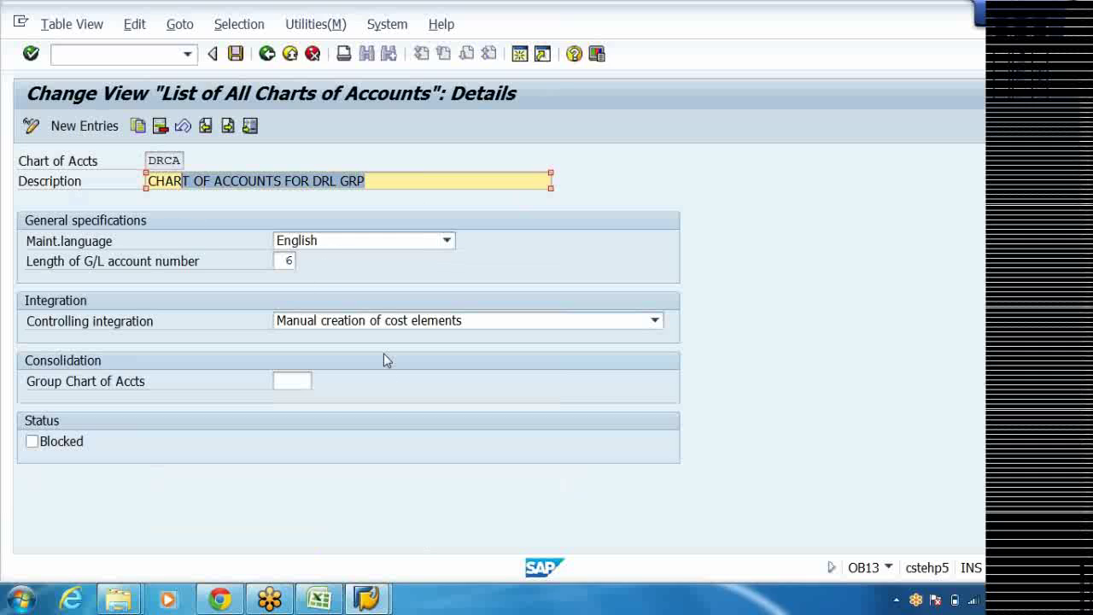
# Step: Save the DRCA chart of accounts and execute the Assign Company Code to Chart of Accounts activity
pyautogui.click(237, 54)
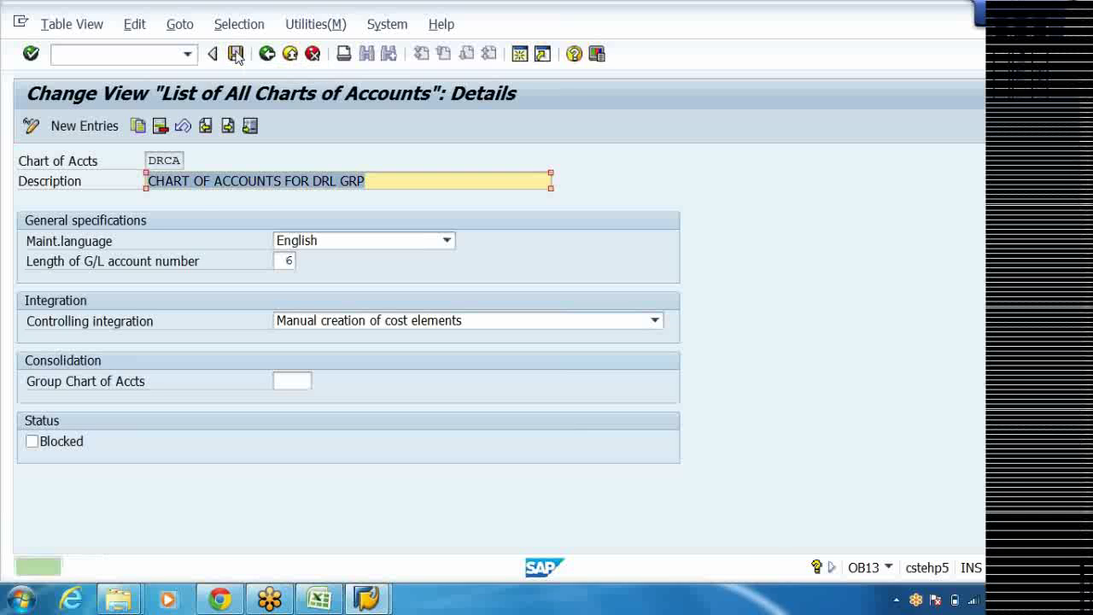
pyautogui.click(267, 54)
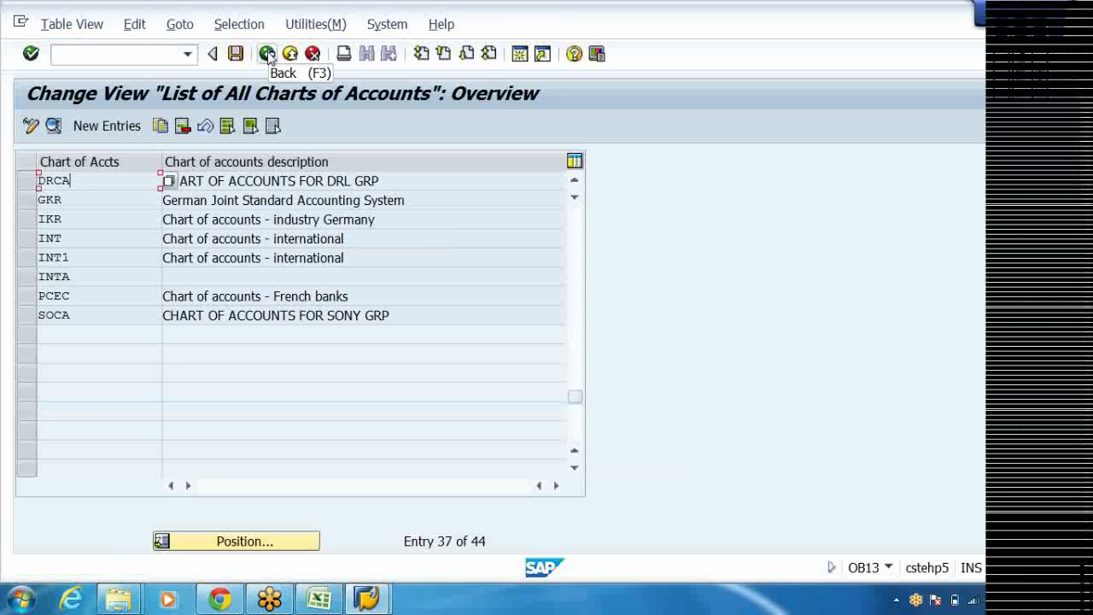
pyautogui.click(268, 53)
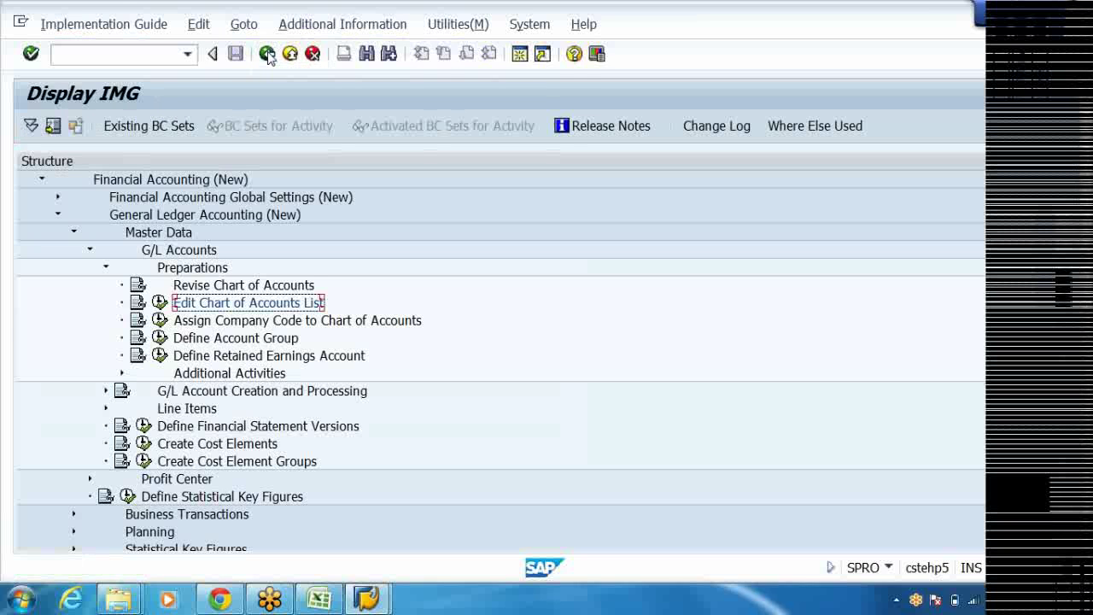
pyautogui.click(329, 322)
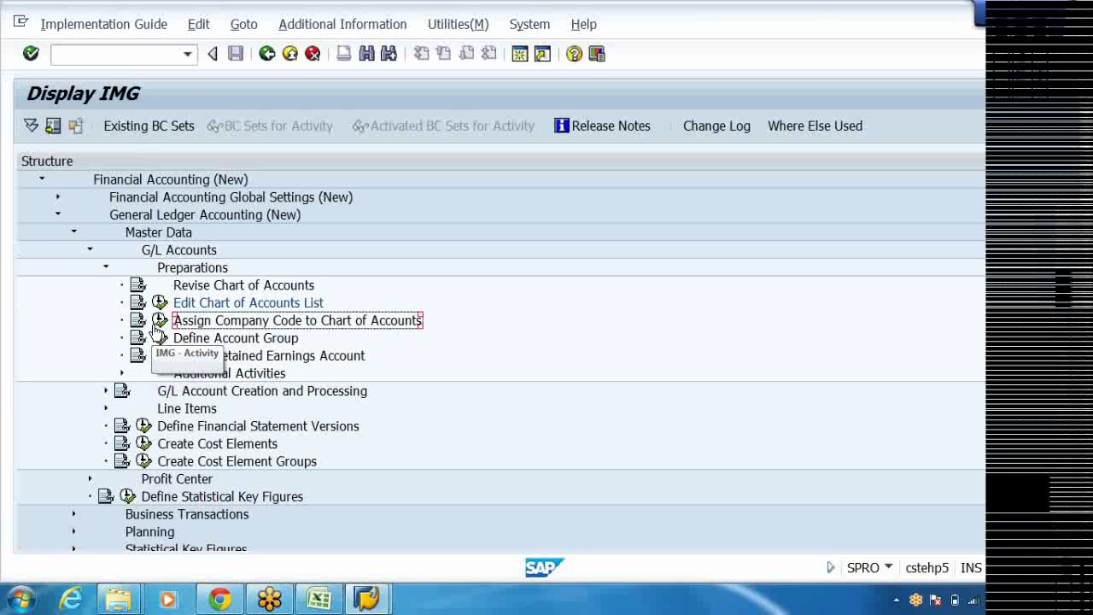
pyautogui.click(160, 321)
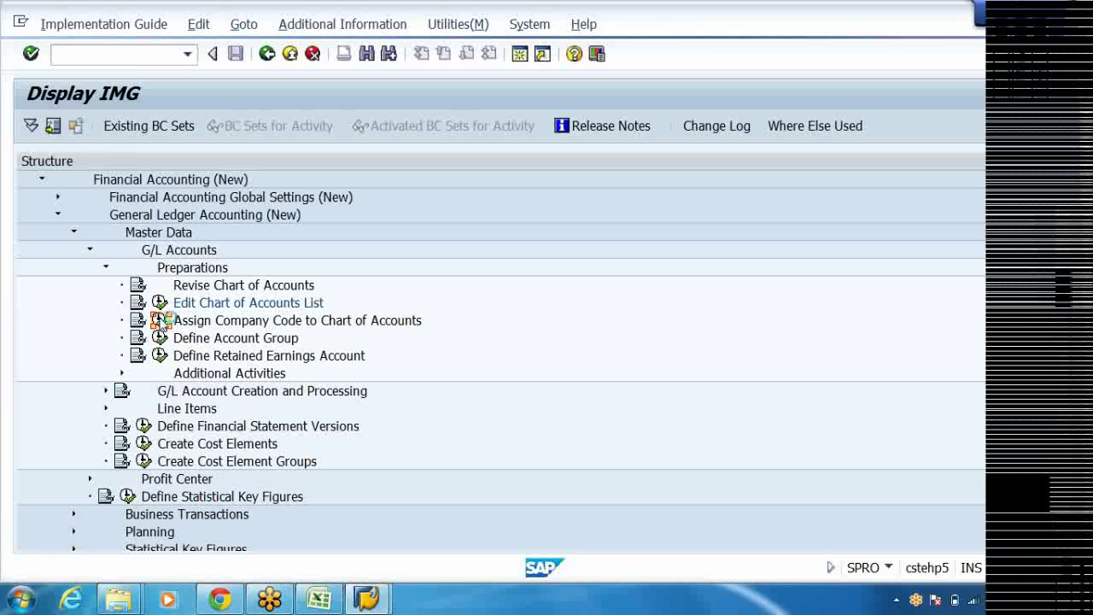
# Step: Switch to the Excel workbook and examine the FI organisation structure diagram on the ORG STRUCTURE sheet
pyautogui.click(326, 602)
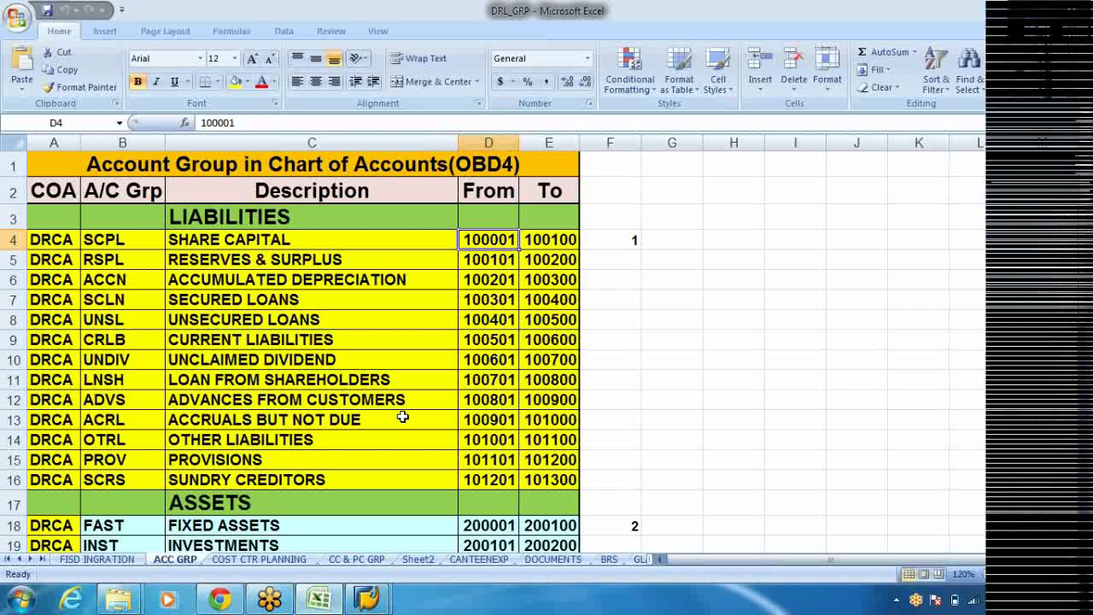
pyautogui.click(42, 559)
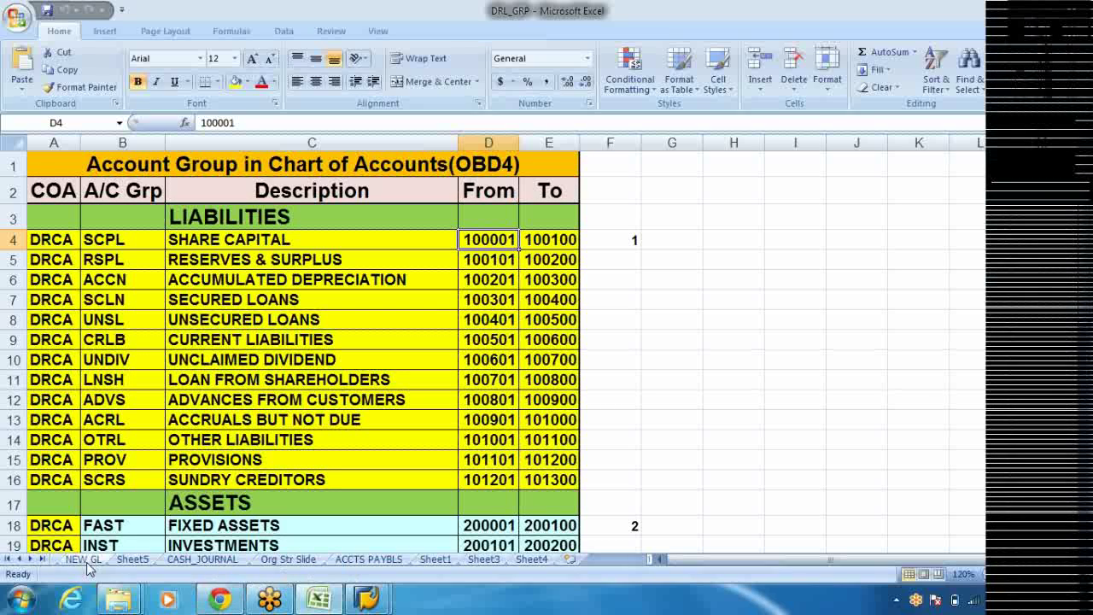
pyautogui.click(18, 559)
pyautogui.click(19, 560)
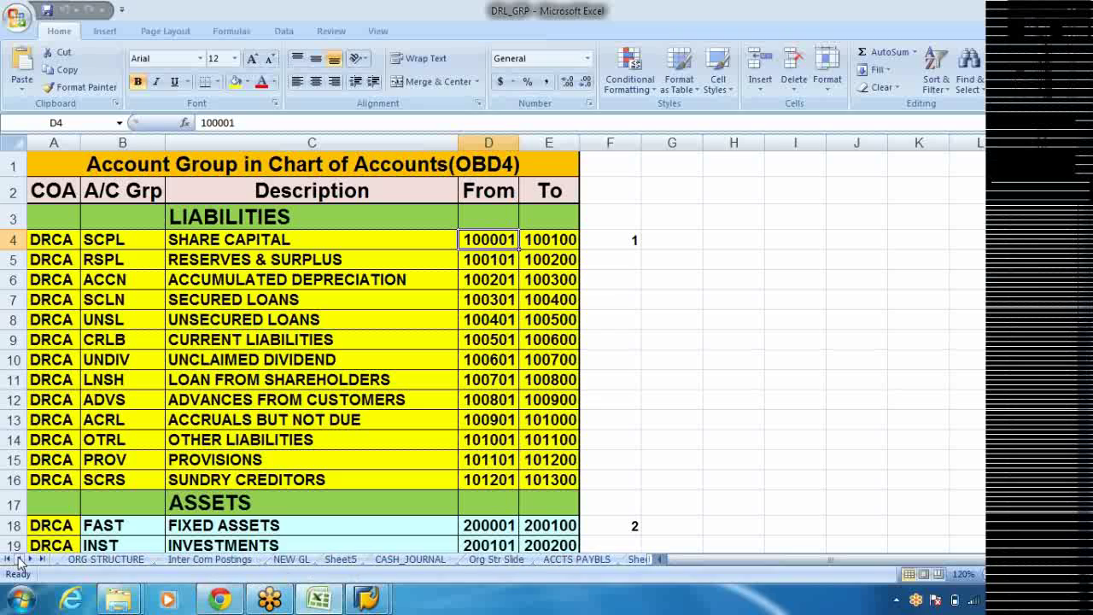
pyautogui.click(106, 561)
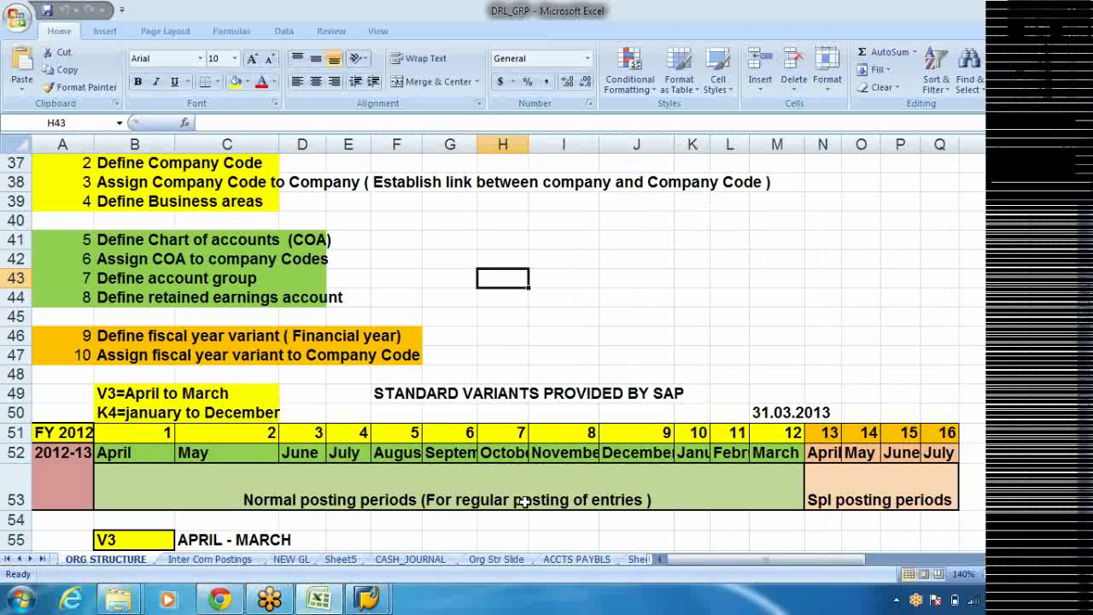
pyautogui.scroll(12, 500, 352)
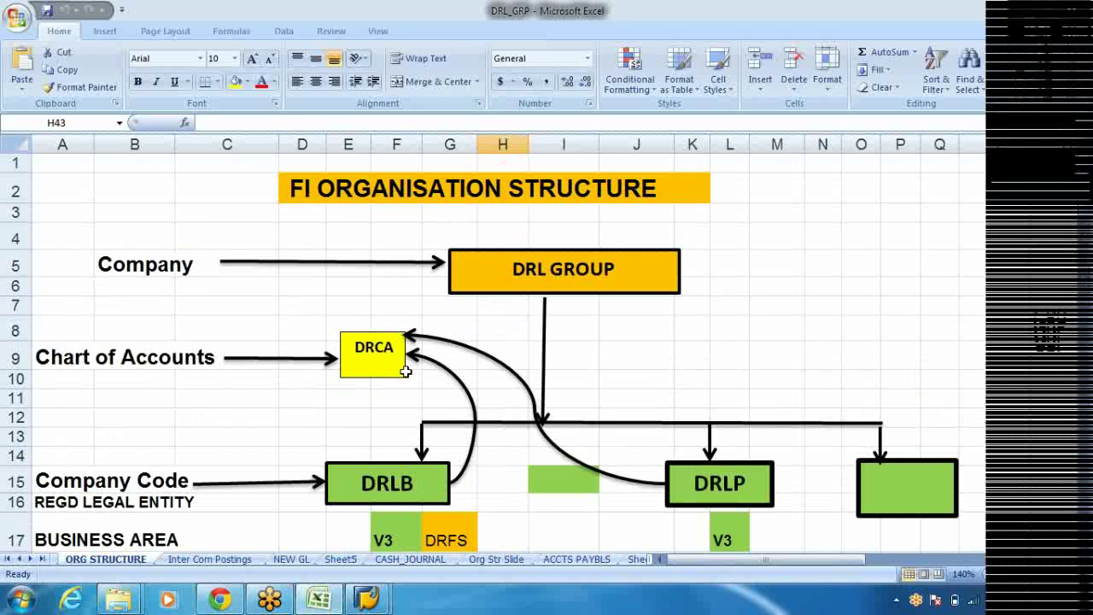
# Step: Switch back to SAP and position the company code assignment list at DRLB
pyautogui.hotkey('alt', 'Tab')
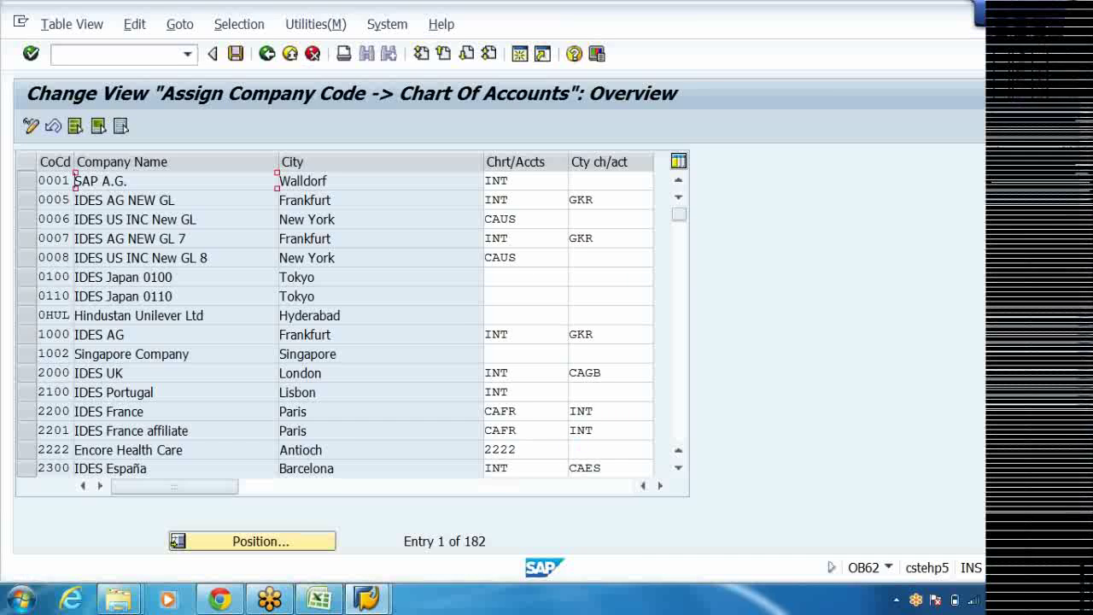
pyautogui.click(250, 546)
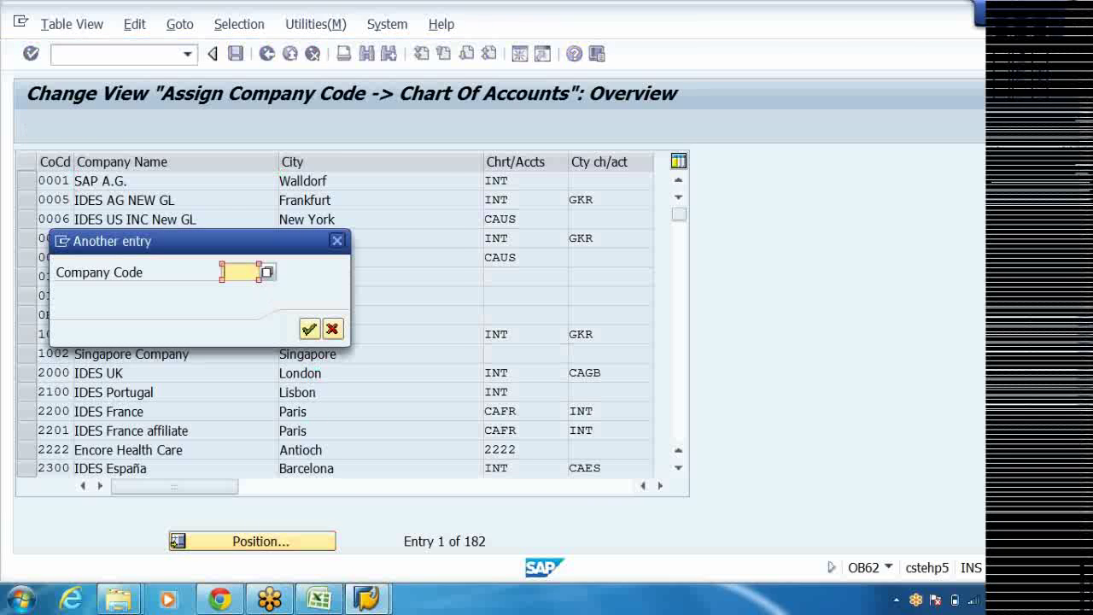
pyautogui.write('D')
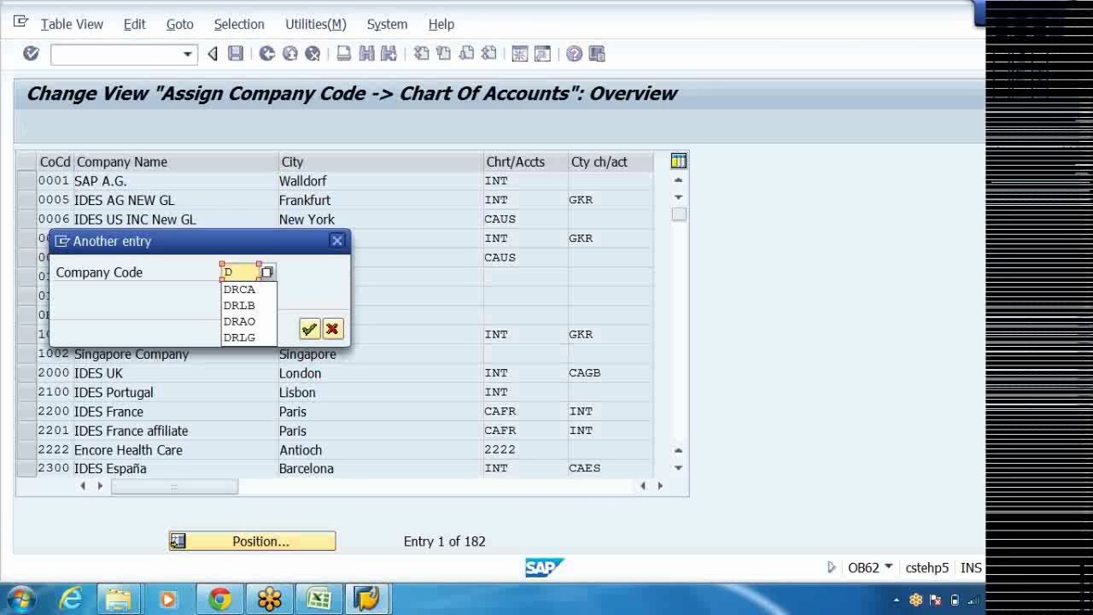
pyautogui.click(246, 305)
pyautogui.press('Return')
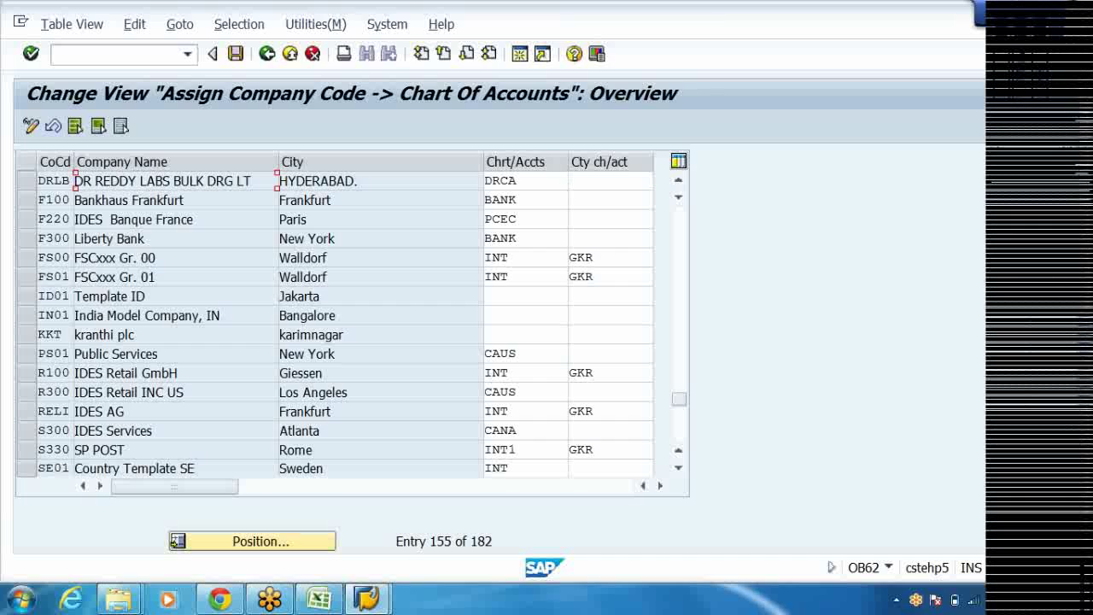
# Step: Clear the chart of accounts of company code DRLB and assign DRCA from the list of available charts
pyautogui.press('Tab')
pyautogui.press('Delete')
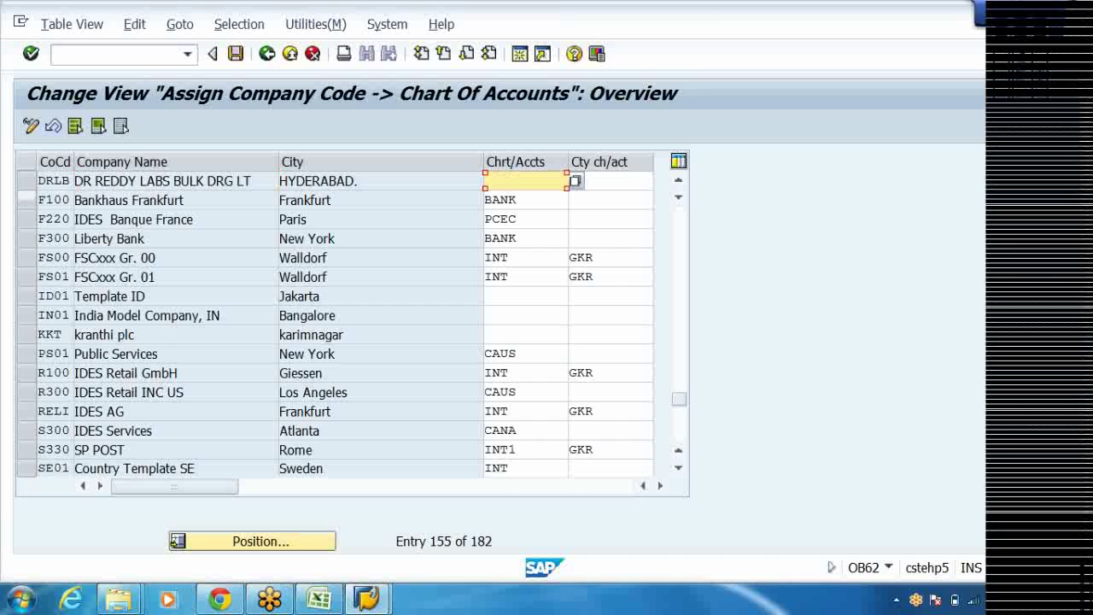
pyautogui.press('Return')
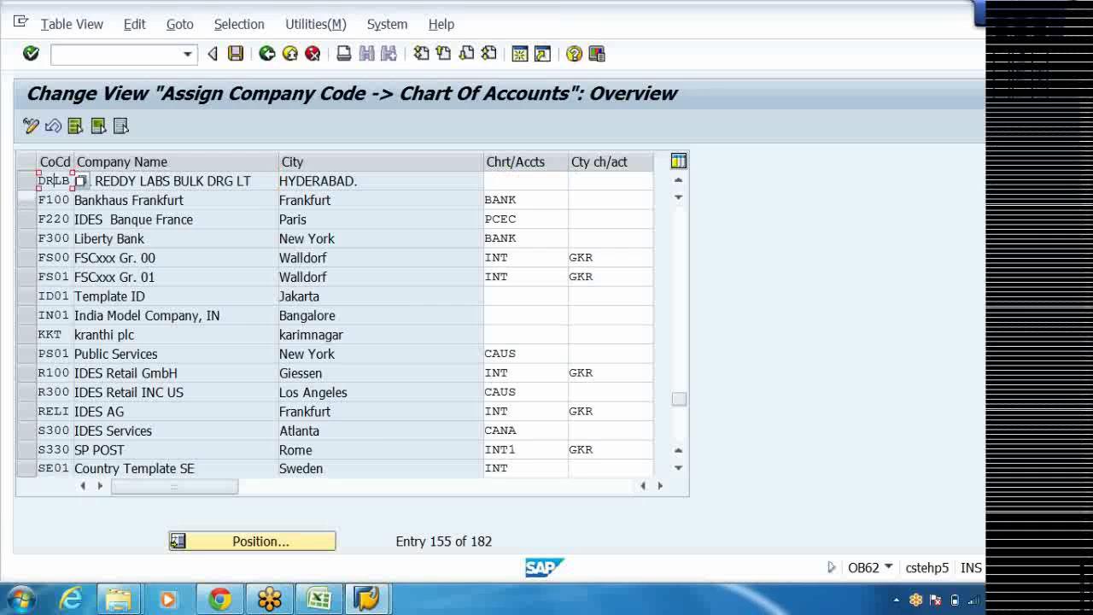
pyautogui.click(526, 181)
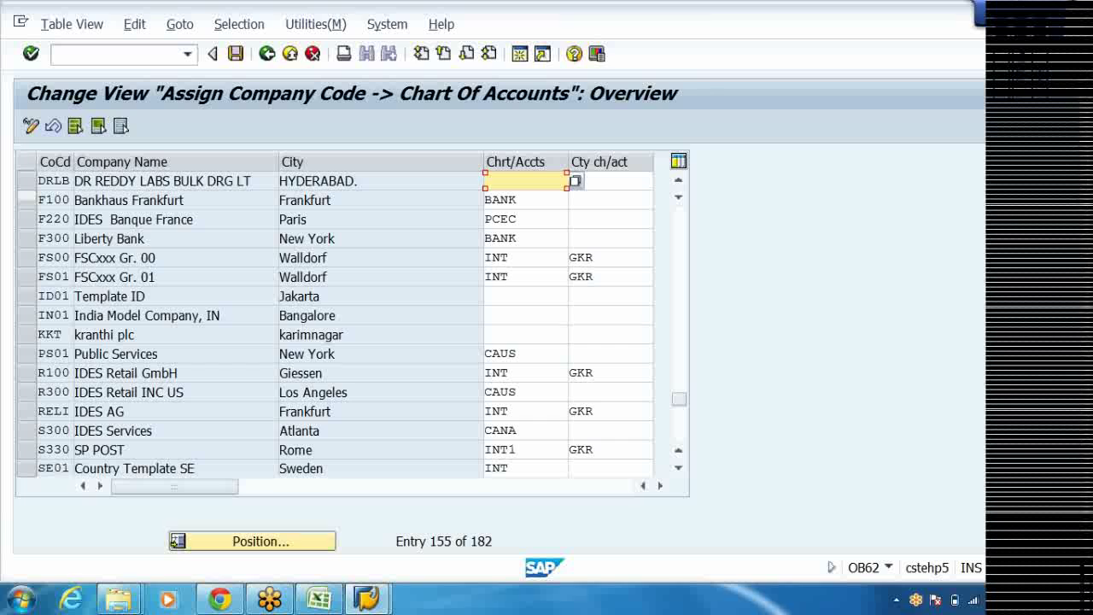
pyautogui.click(577, 181)
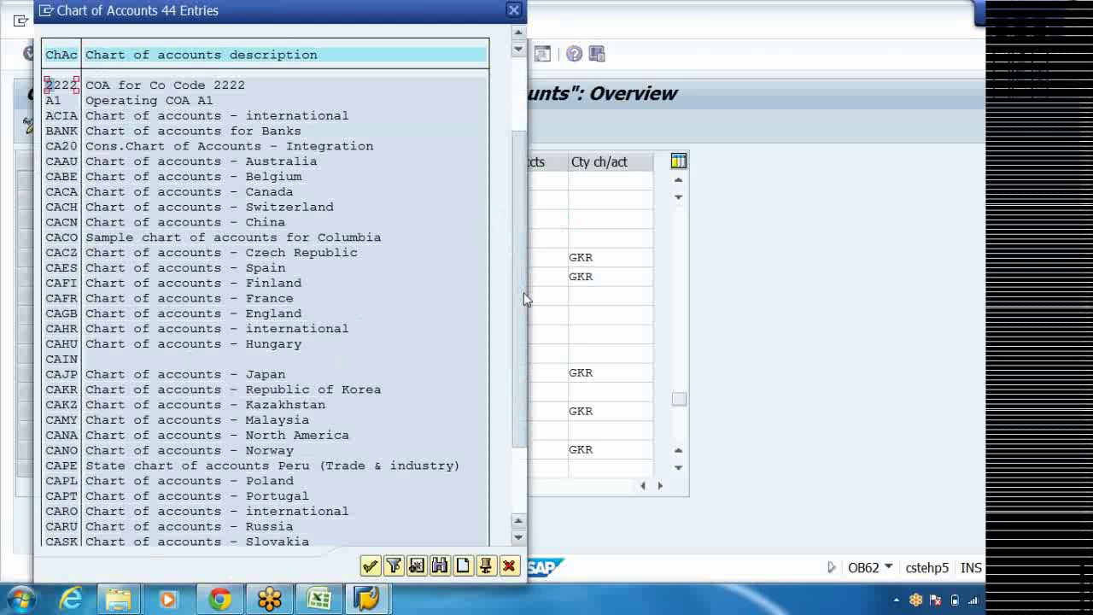
pyautogui.scroll(-2, 522, 293)
pyautogui.click(67, 529)
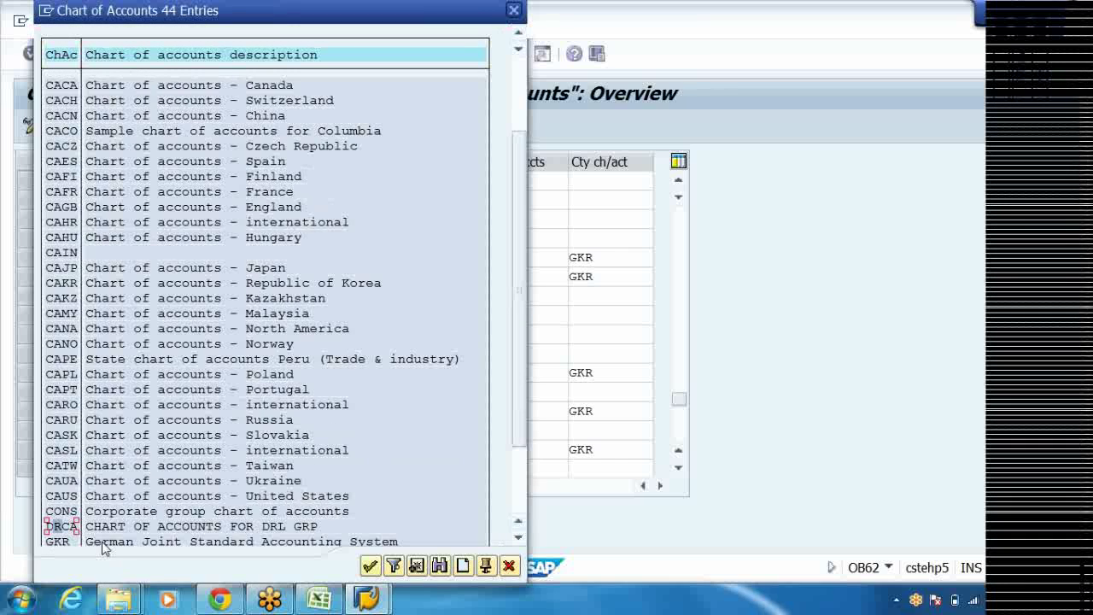
pyautogui.doubleClick(60, 526)
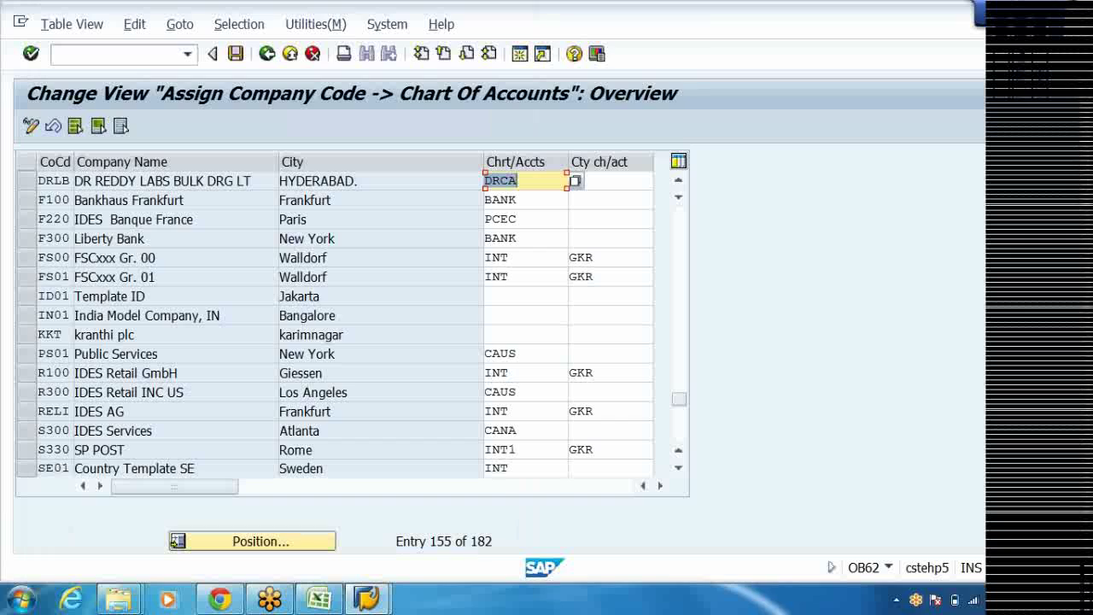
# Step: Save the DRLB chart of accounts assignment in customizing request CSTK900064, DRL GROUP CONFIGURATION SETTINGS
pyautogui.click(519, 181)
pyautogui.click(235, 53)
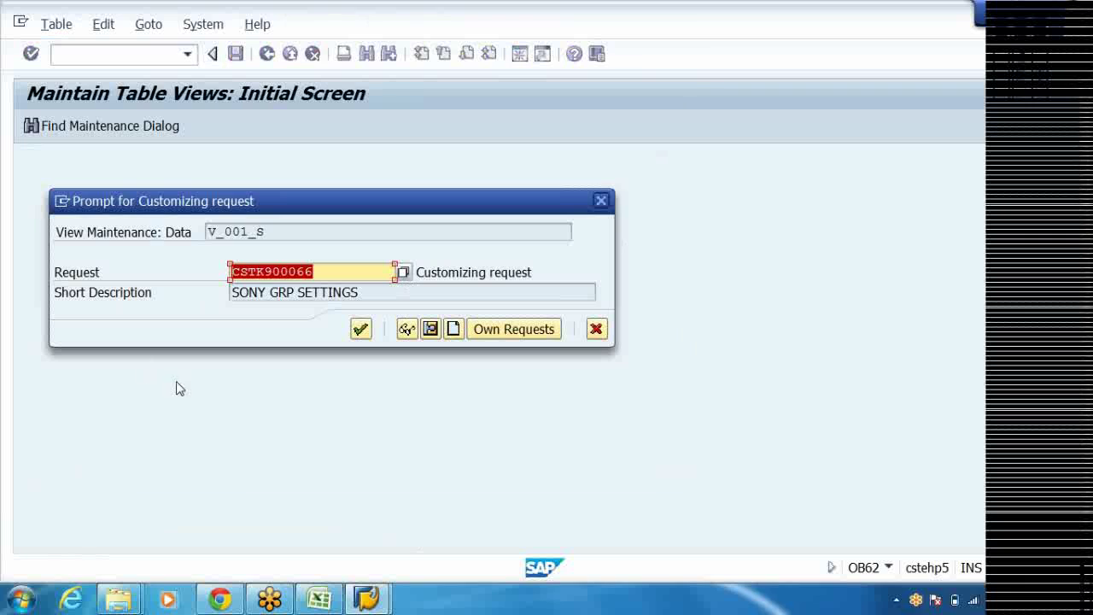
pyautogui.press('End')
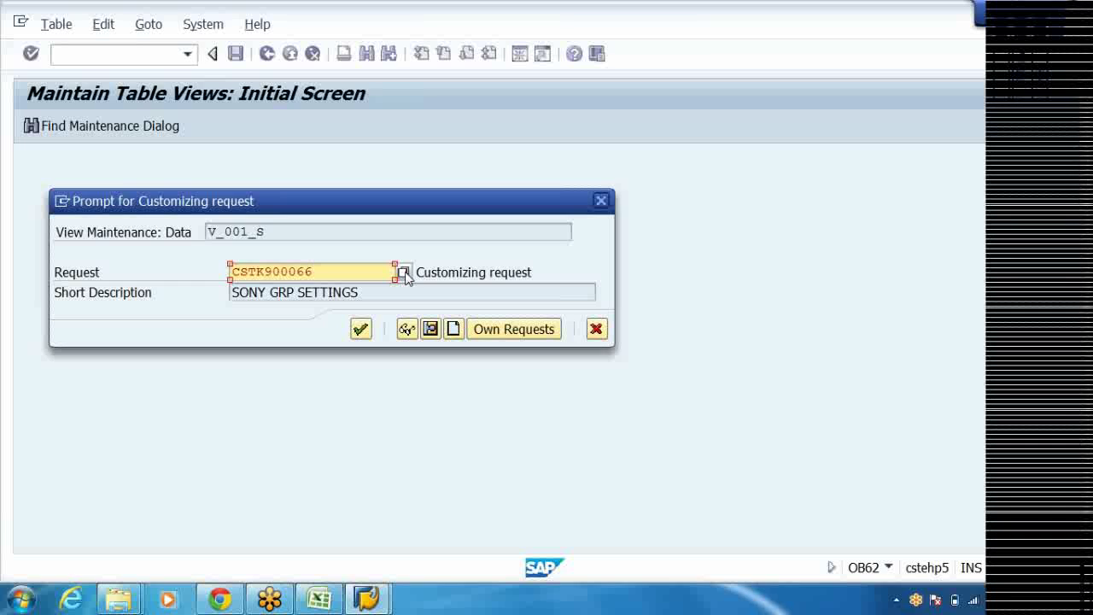
pyautogui.click(405, 273)
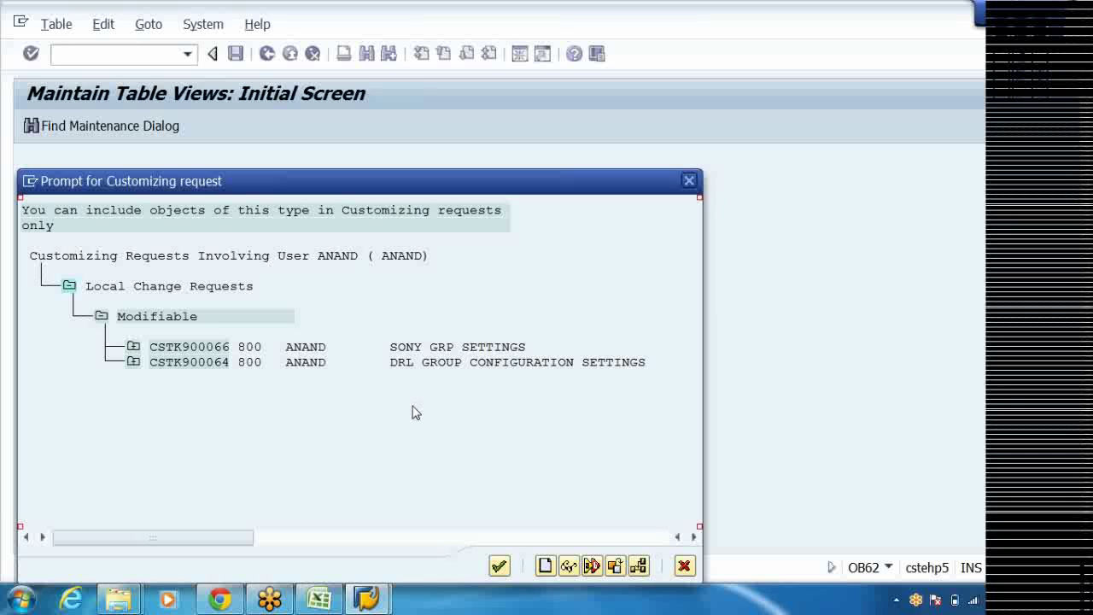
pyautogui.doubleClick(393, 365)
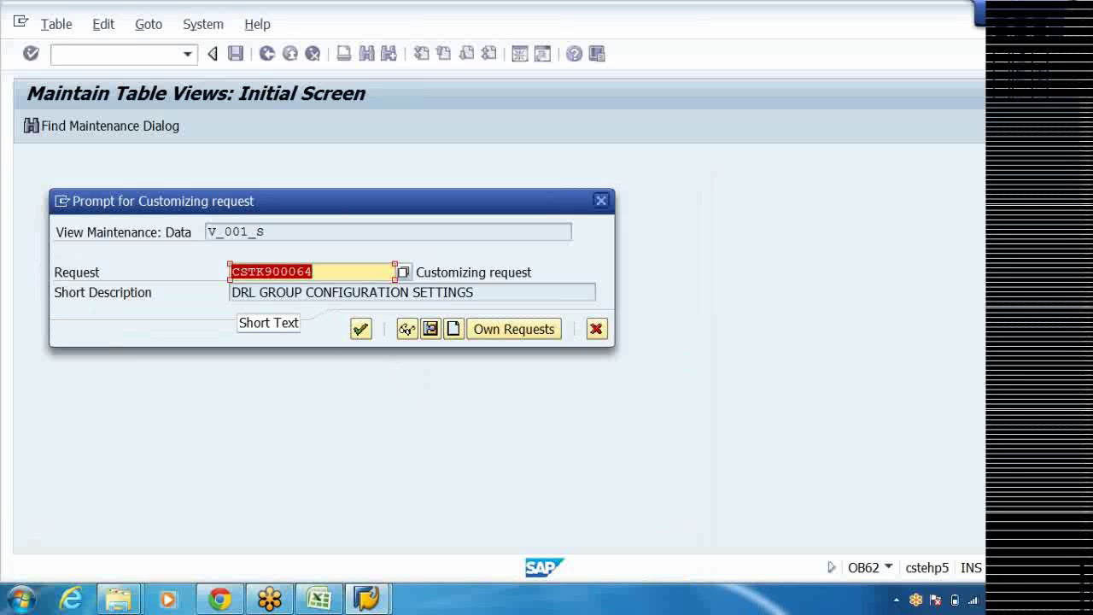
pyautogui.press('Tab')
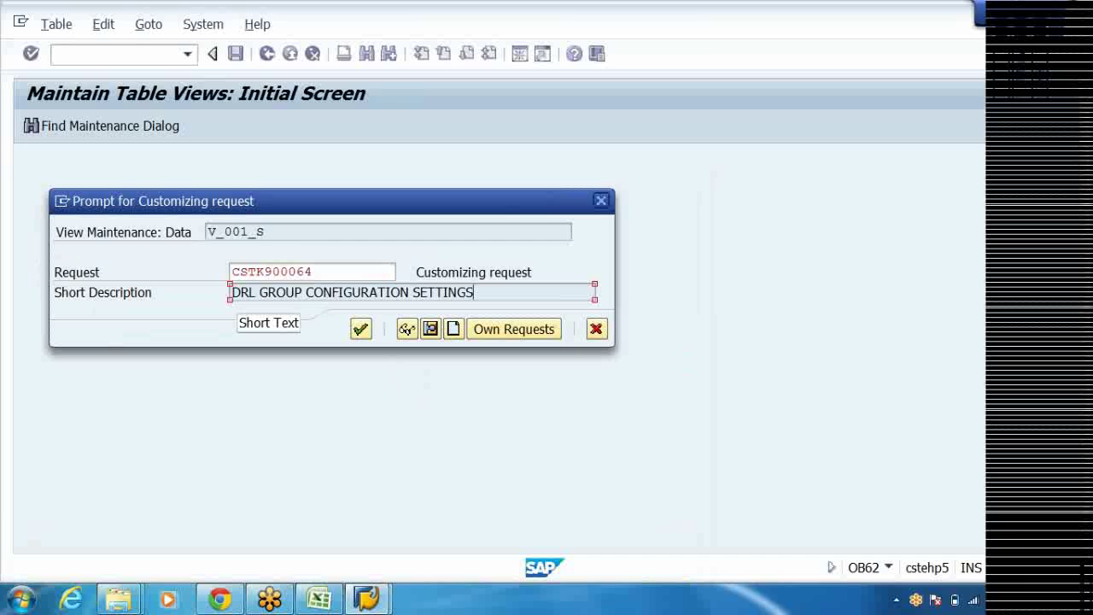
pyautogui.moveTo(475, 292); pyautogui.dragTo(123, 301)
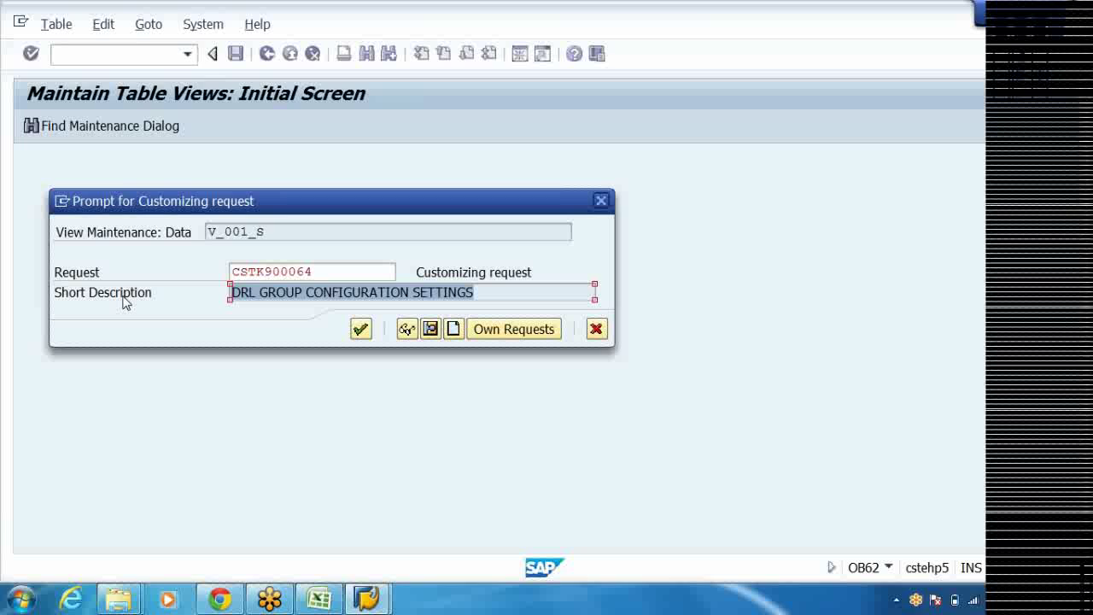
pyautogui.click(361, 330)
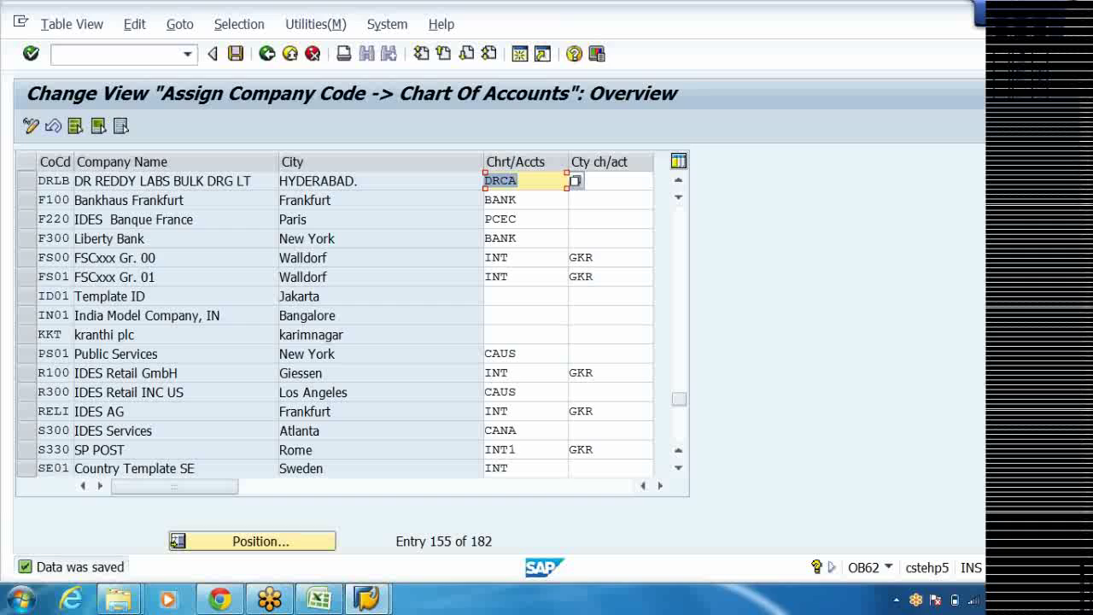
# Step: Save the assignment list again and check the chart of accounts entry in the DRLB row
pyautogui.click(519, 181)
pyautogui.click(233, 54)
pyautogui.click(234, 55)
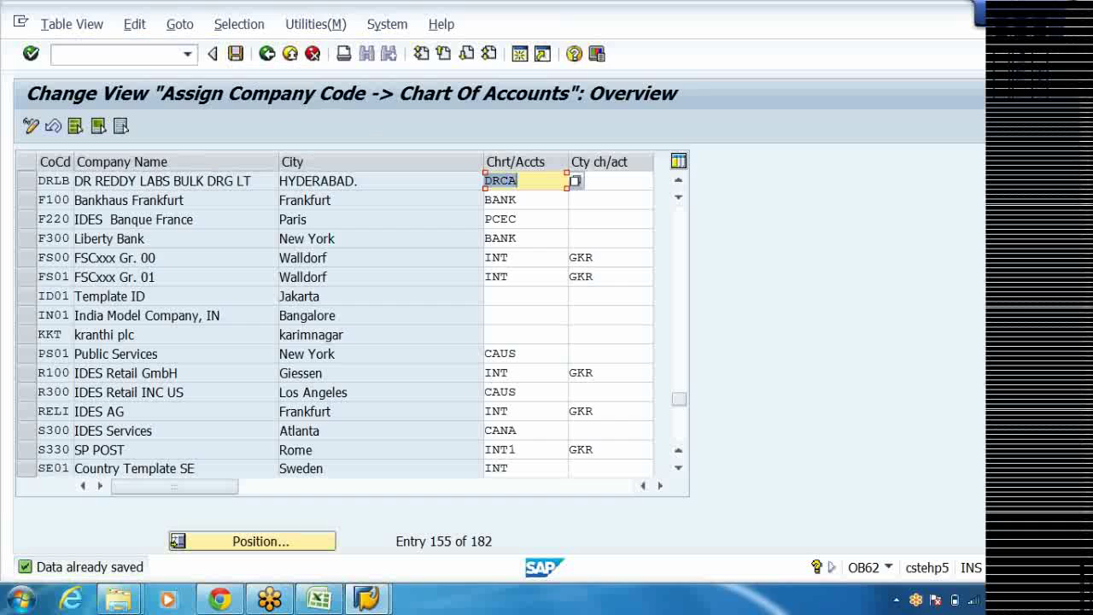
pyautogui.click(45, 181)
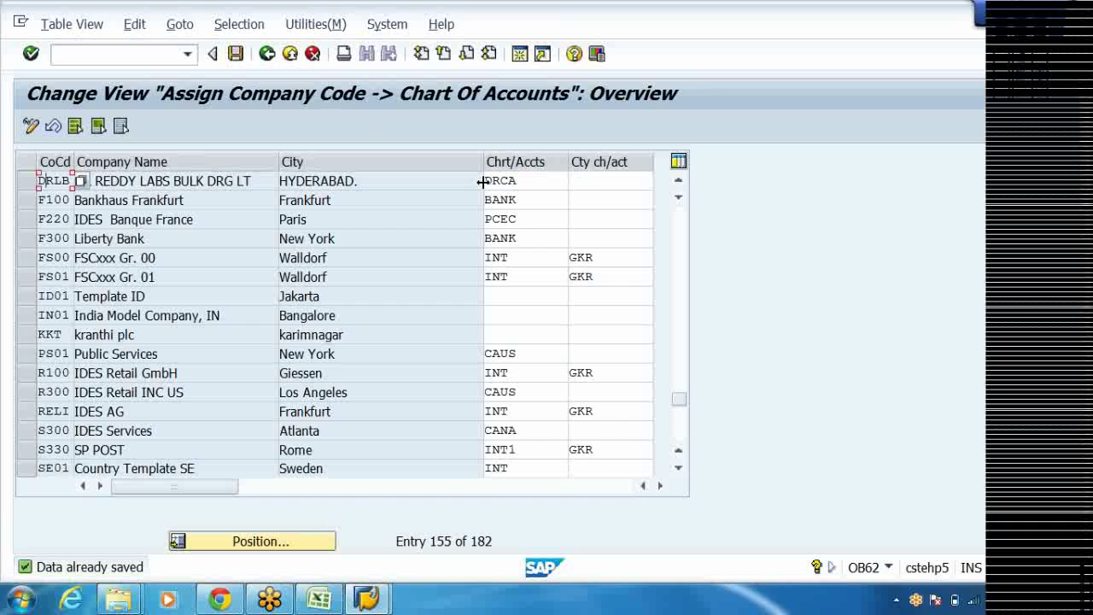
pyautogui.press('Tab')
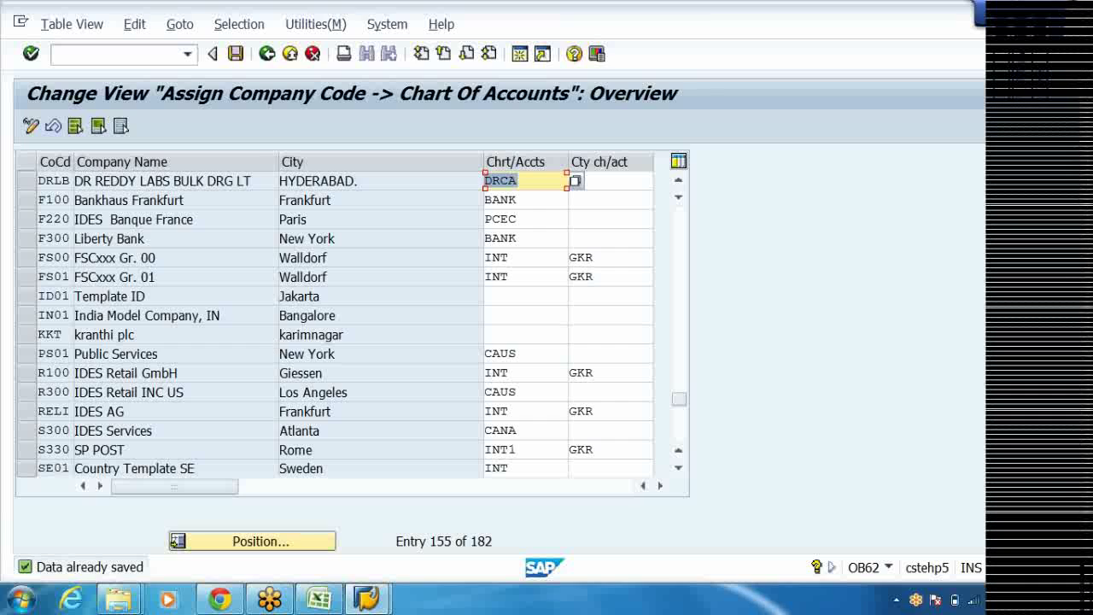
# Step: Return to the implementation guide, execute the Define Account Group activity and start new G/L account group entries
pyautogui.click(268, 54)
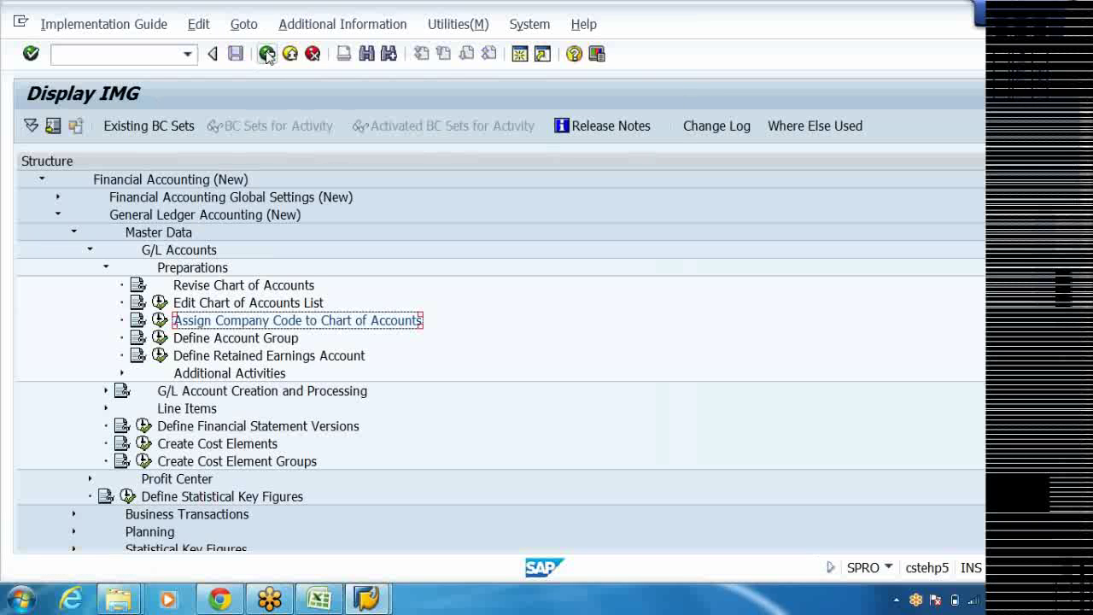
pyautogui.click(246, 340)
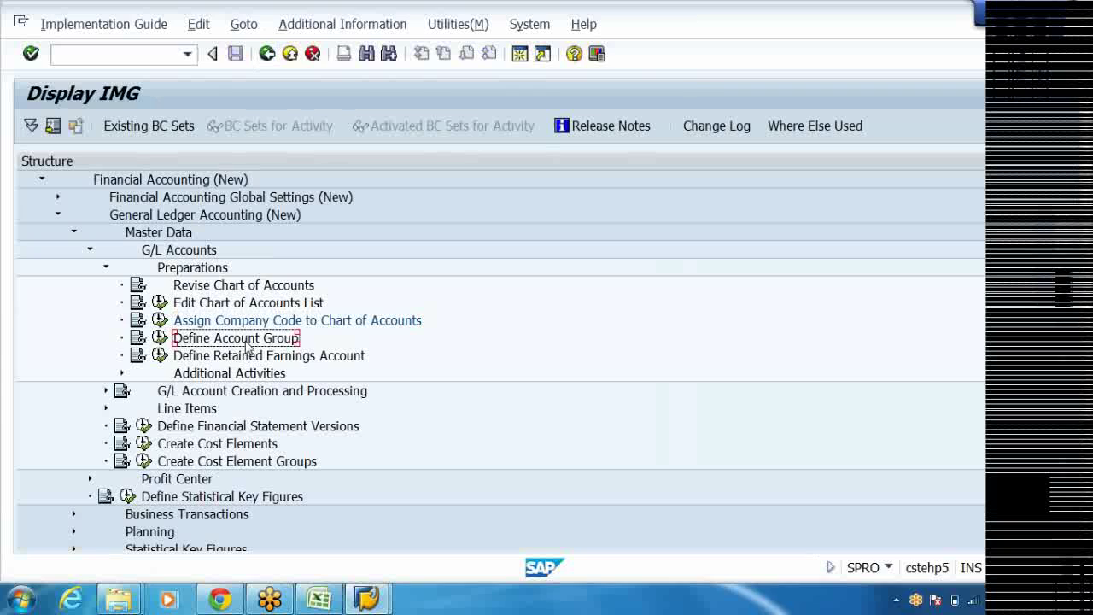
pyautogui.click(160, 338)
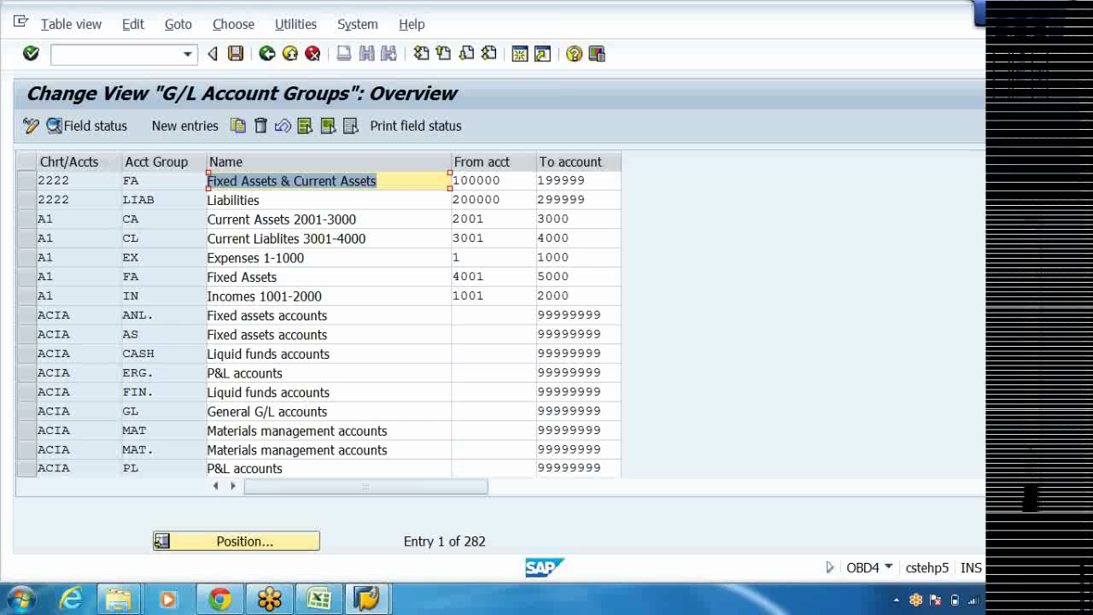
pyautogui.click(182, 126)
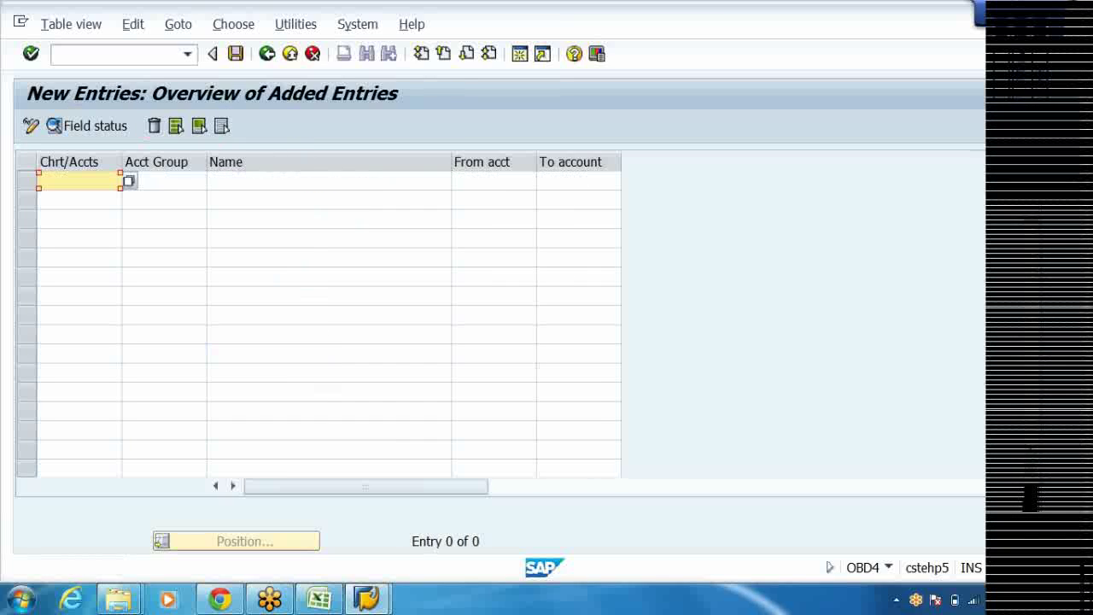
pyautogui.press('Tab')
pyautogui.press('Tab')
pyautogui.press('Tab')
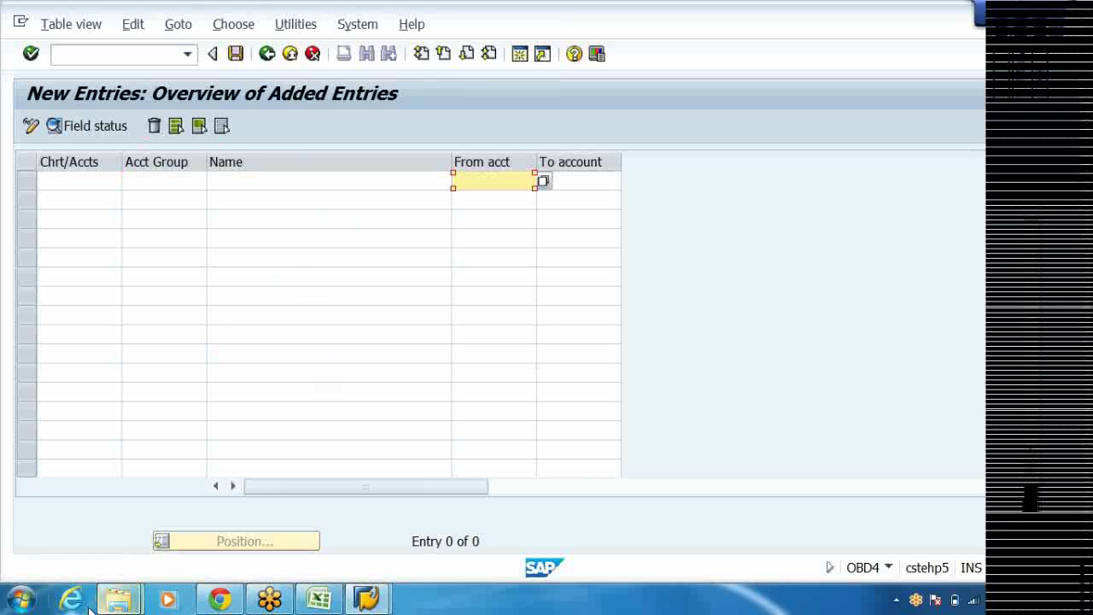
# Step: Switch to the DRL_GRP Excel workbook and show the ACC GRP sheet
pyautogui.click(310, 600)
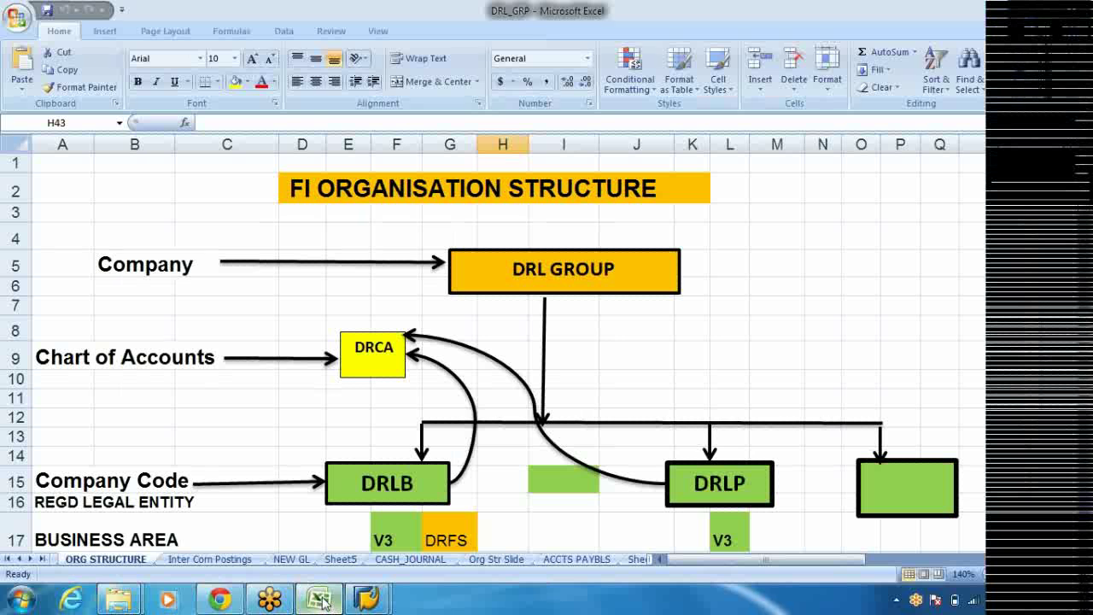
pyautogui.click(7, 559)
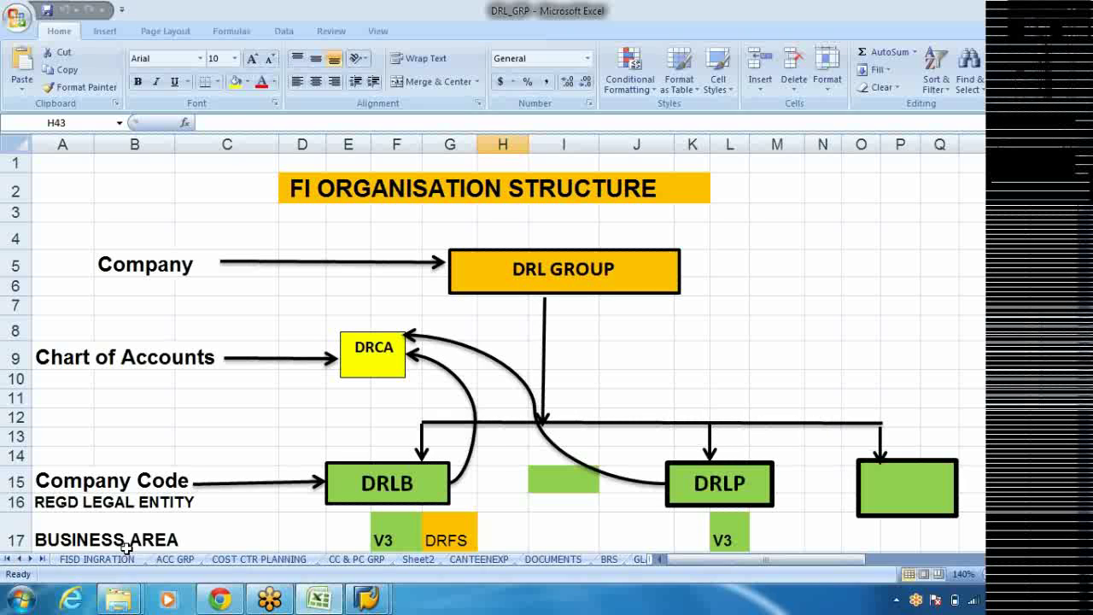
pyautogui.click(174, 560)
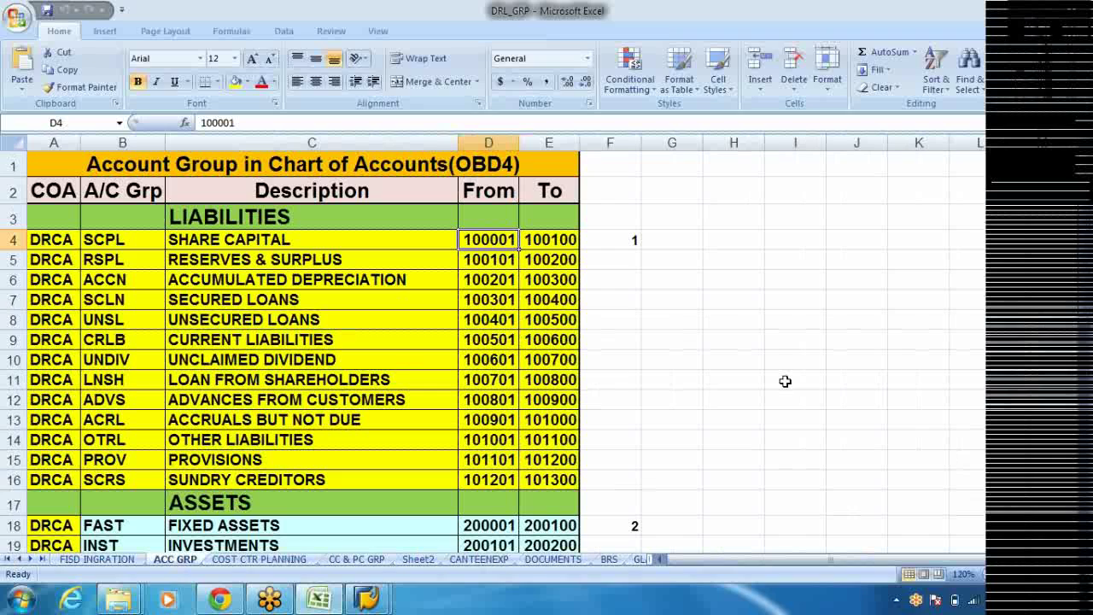
# Step: Copy the liabilities account groups from SHARE CAPITAL to SUNDRY CREDITORS, cells A4:E16
pyautogui.click(44, 242)
pyautogui.hotkey('shift', 'Right')
pyautogui.hotkey('shift', 'Right')
pyautogui.hotkey('shift', 'Right')
pyautogui.hotkey('shift', 'Right')
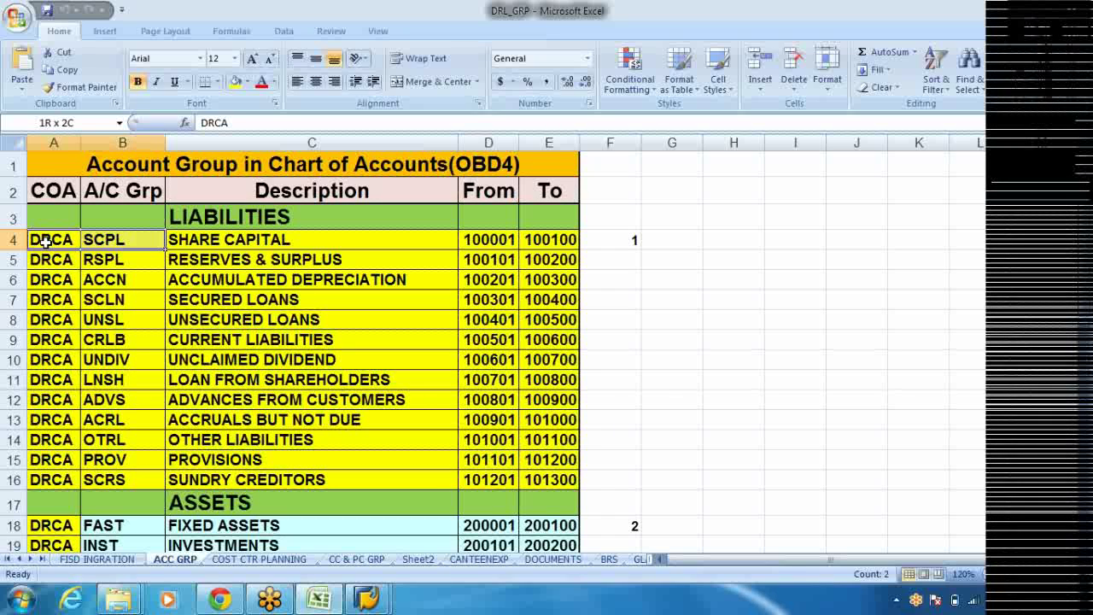
pyautogui.hotkey('shift', 'Down')
pyautogui.hotkey('shift', 'Down')
pyautogui.hotkey('shift', 'Down')
pyautogui.hotkey('shift', 'Down')
pyautogui.hotkey('shift', 'Down')
pyautogui.hotkey('shift', 'Down')
pyautogui.hotkey('shift', 'Down')
pyautogui.hotkey('shift', 'Down')
pyautogui.hotkey('shift', 'Down')
pyautogui.hotkey('shift', 'Down')
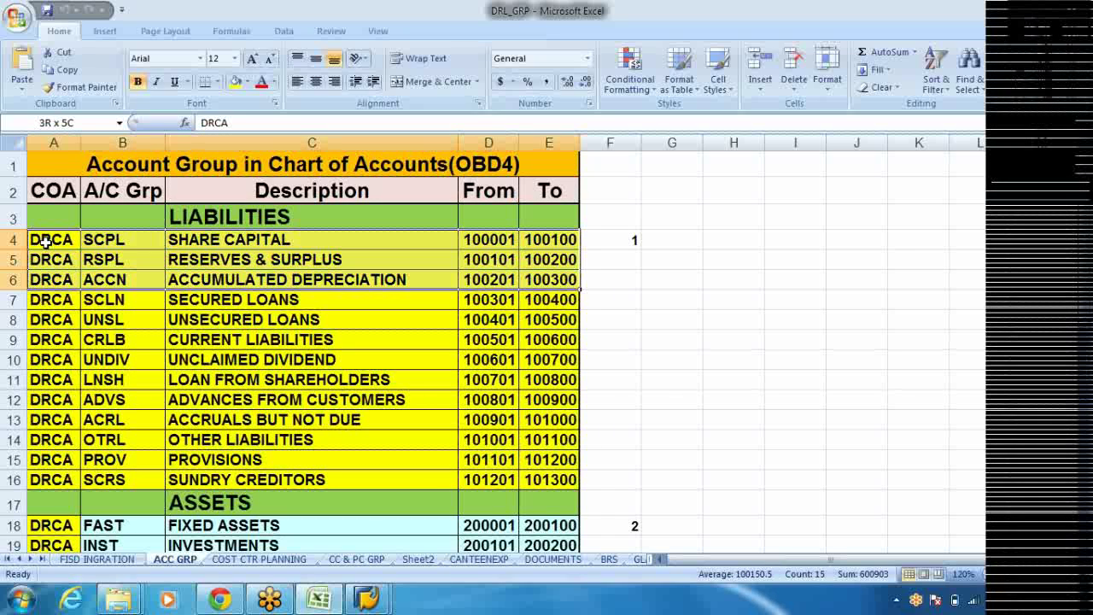
pyautogui.hotkey('shift', 'Down')
pyautogui.hotkey('shift', 'Down')
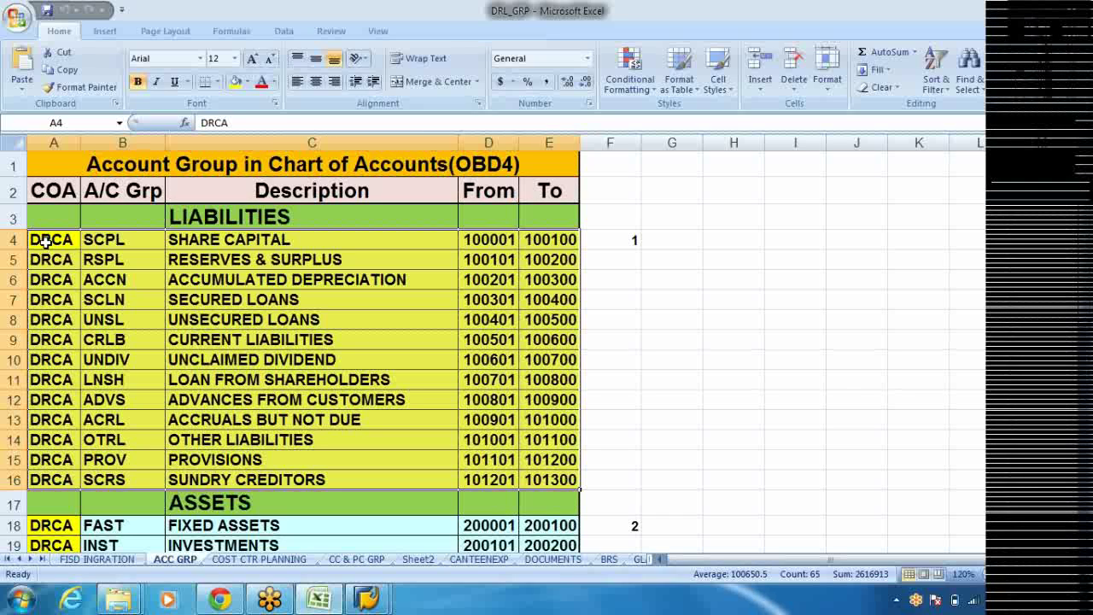
pyautogui.hotkey('ctrl', 'c')
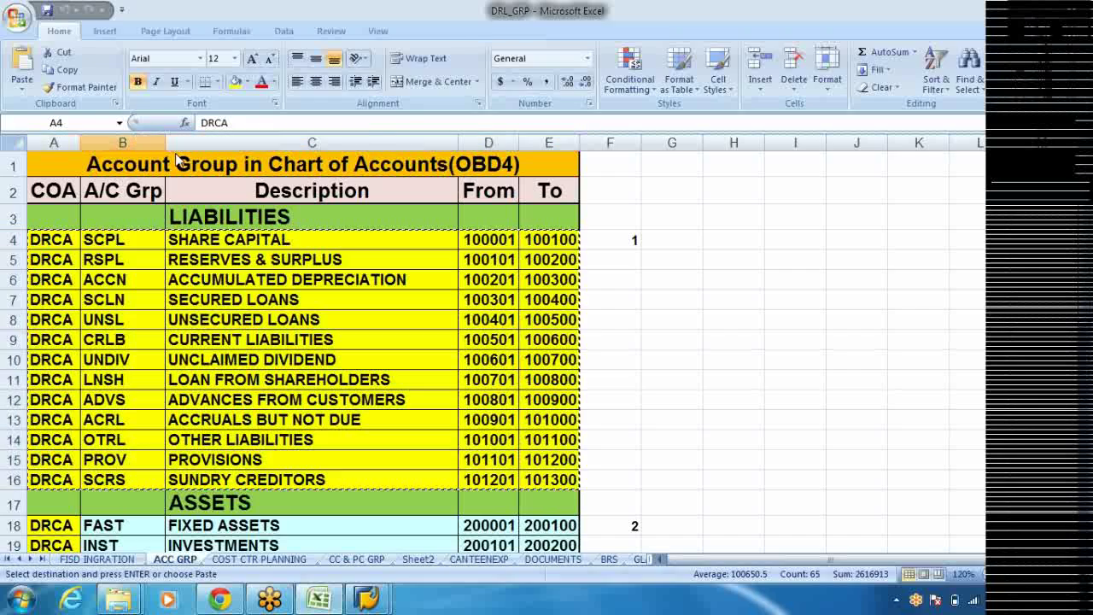
# Step: Switch to SAP, try to add the copied liabilities account groups as new entries, and discard them
pyautogui.hotkey('alt', 'Tab')
pyautogui.click(76, 181)
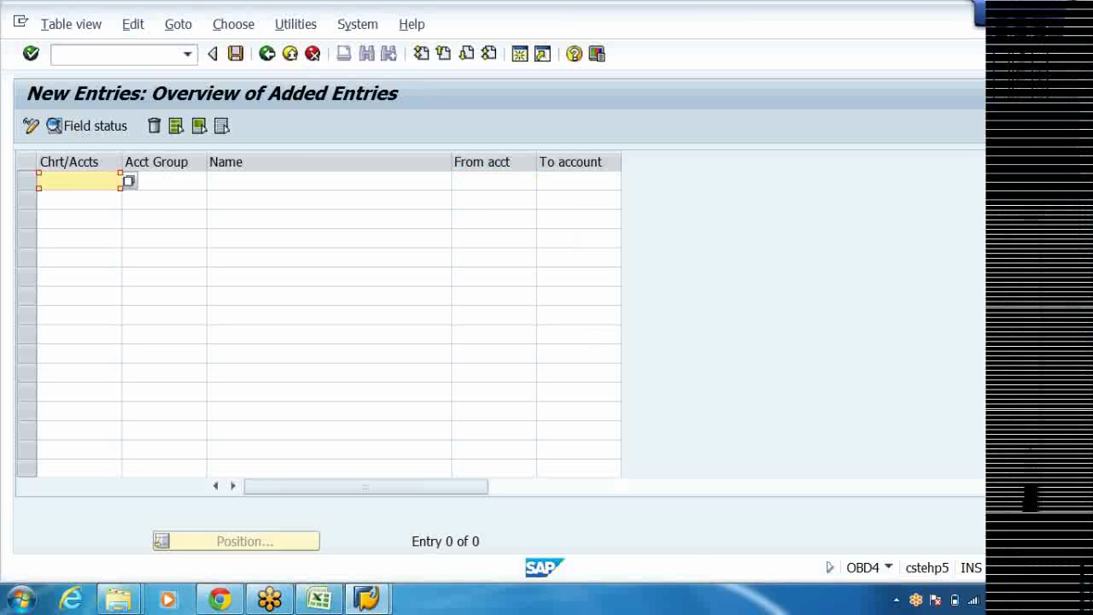
pyautogui.hotkey('alt', 'Tab')
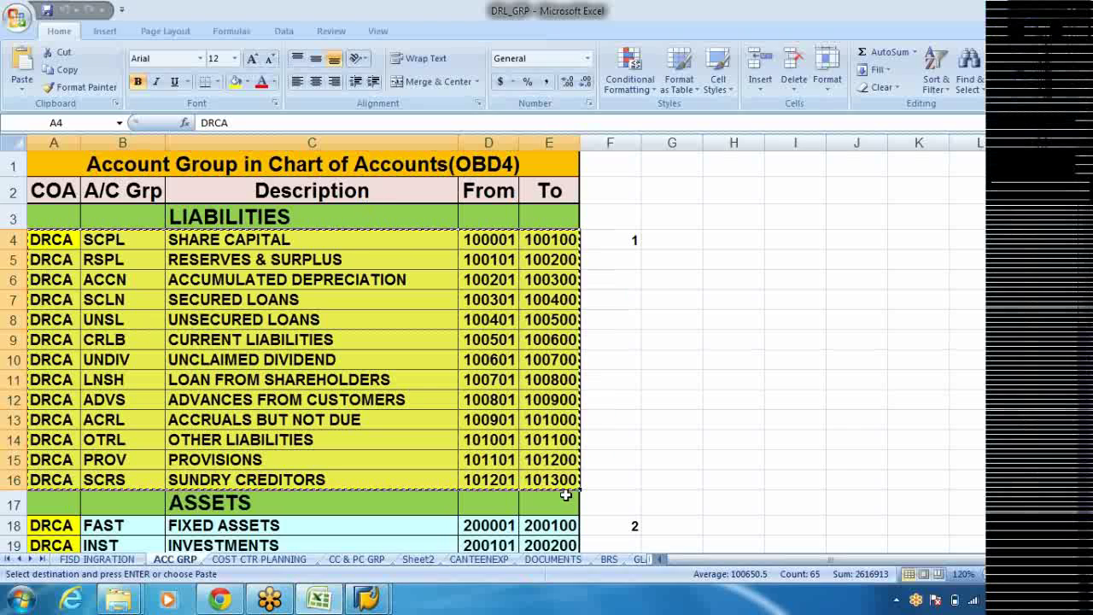
pyautogui.hotkey('alt', 'Tab')
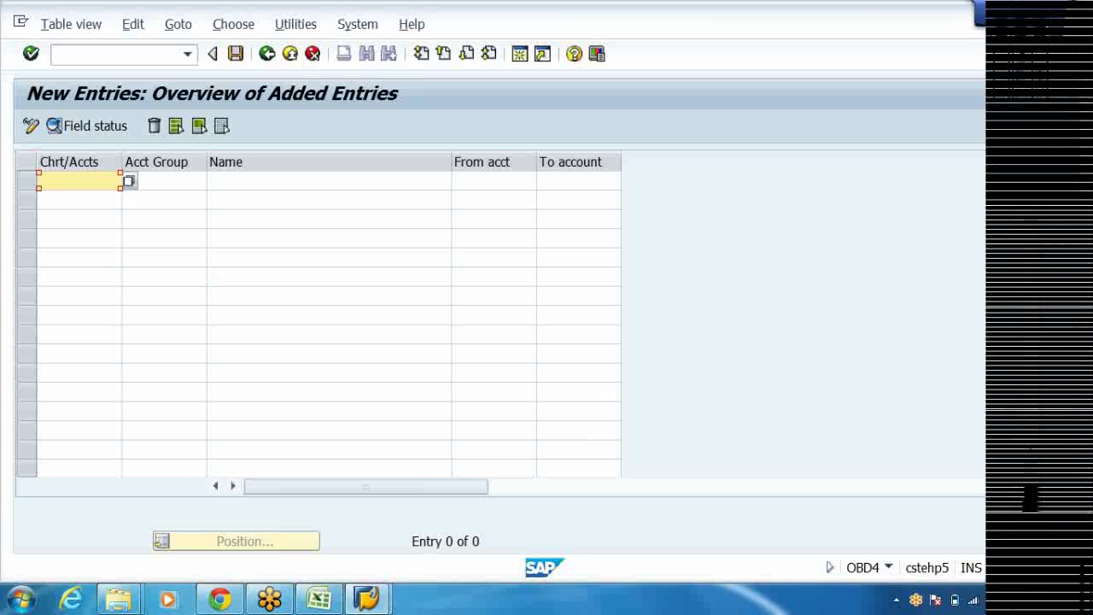
pyautogui.hotkey('ctrl', 'v')
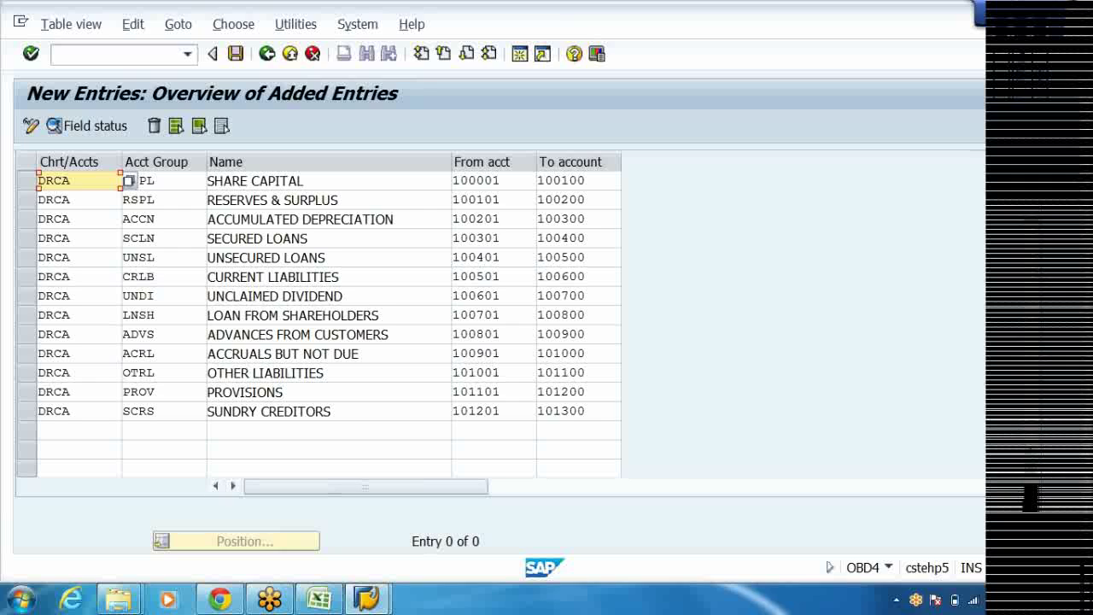
pyautogui.press('Return')
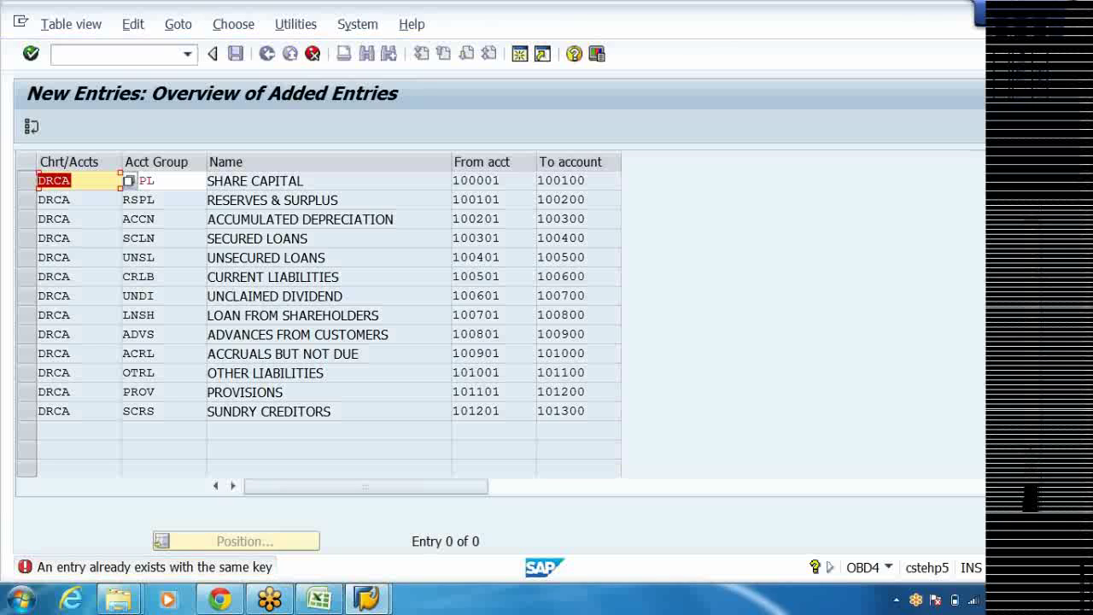
pyautogui.click(314, 53)
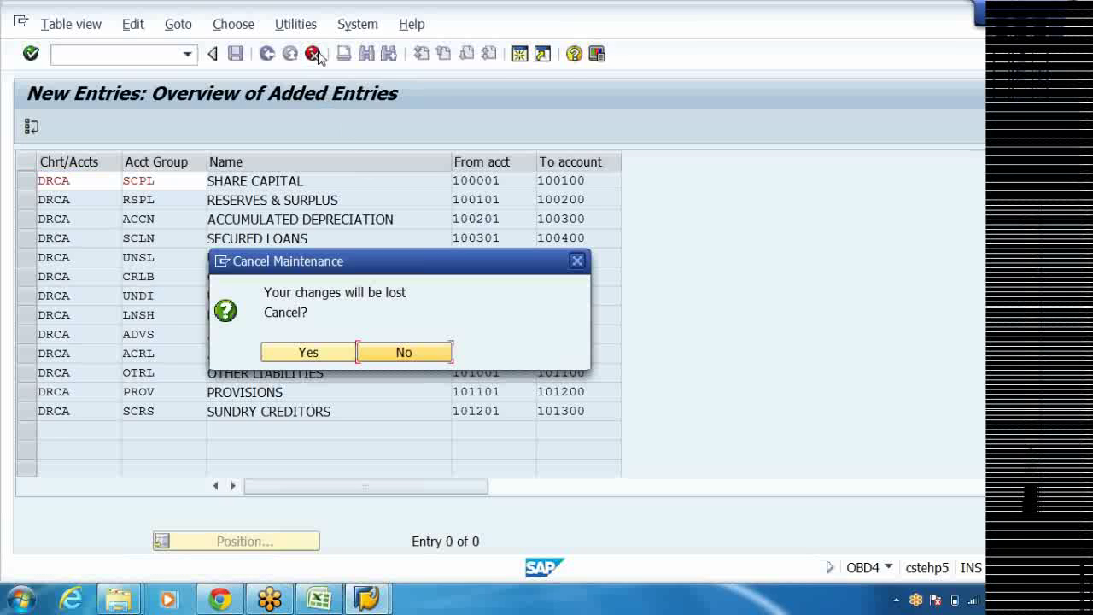
pyautogui.click(318, 350)
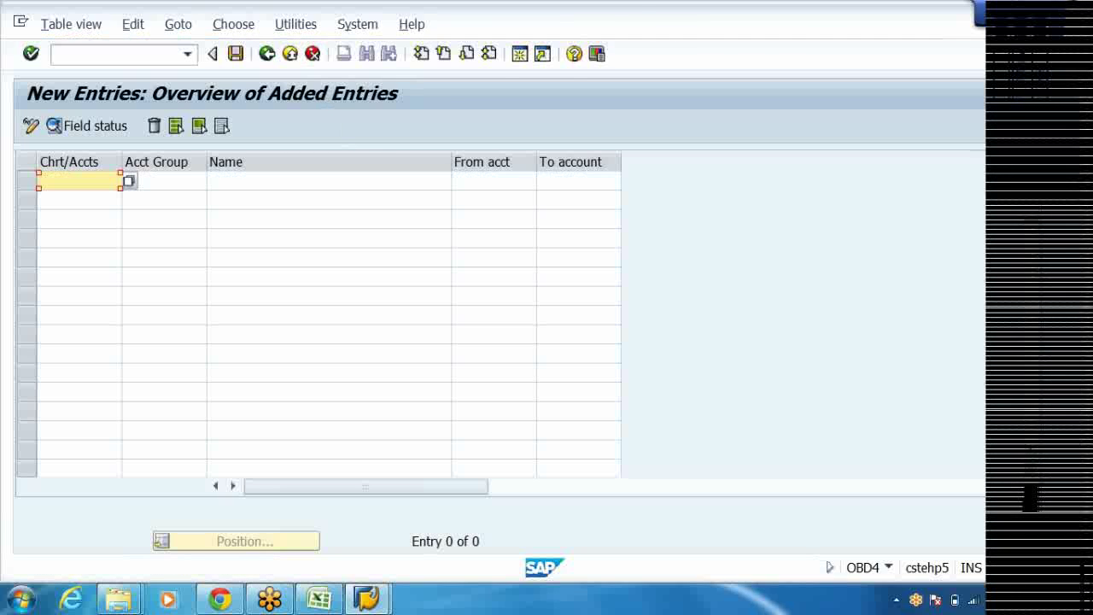
# Step: Switch to Excel and copy the assets account groups from FIXED ASSETS to OTHER CURRENT ASSETS, cells A18:E25
pyautogui.hotkey('alt', 'Tab')
pyautogui.scroll(-3, 103, 338)
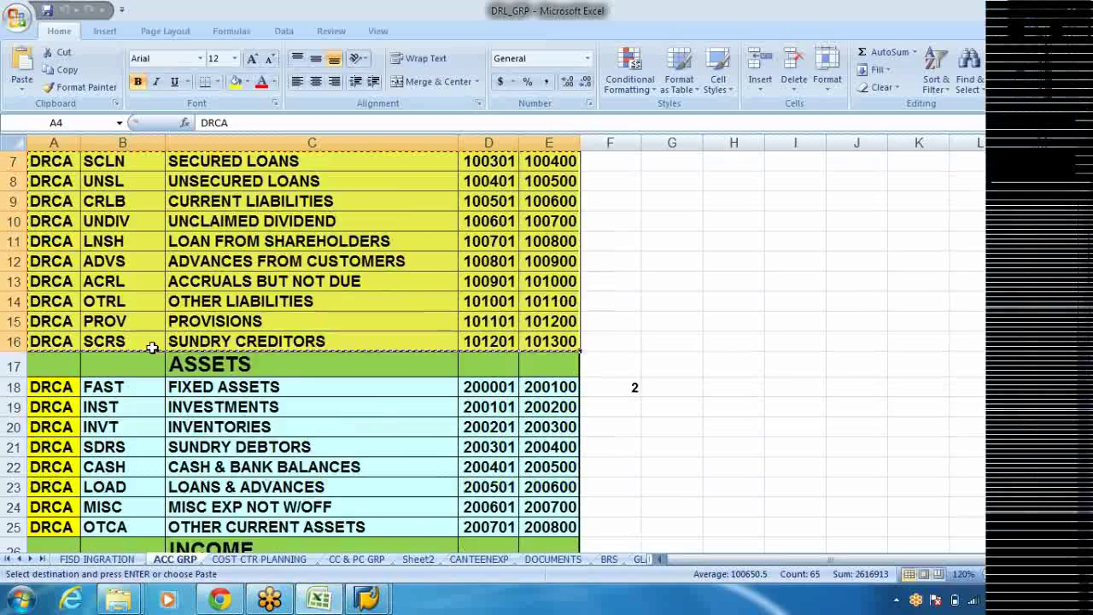
pyautogui.moveTo(41, 266); pyautogui.dragTo(533, 395)
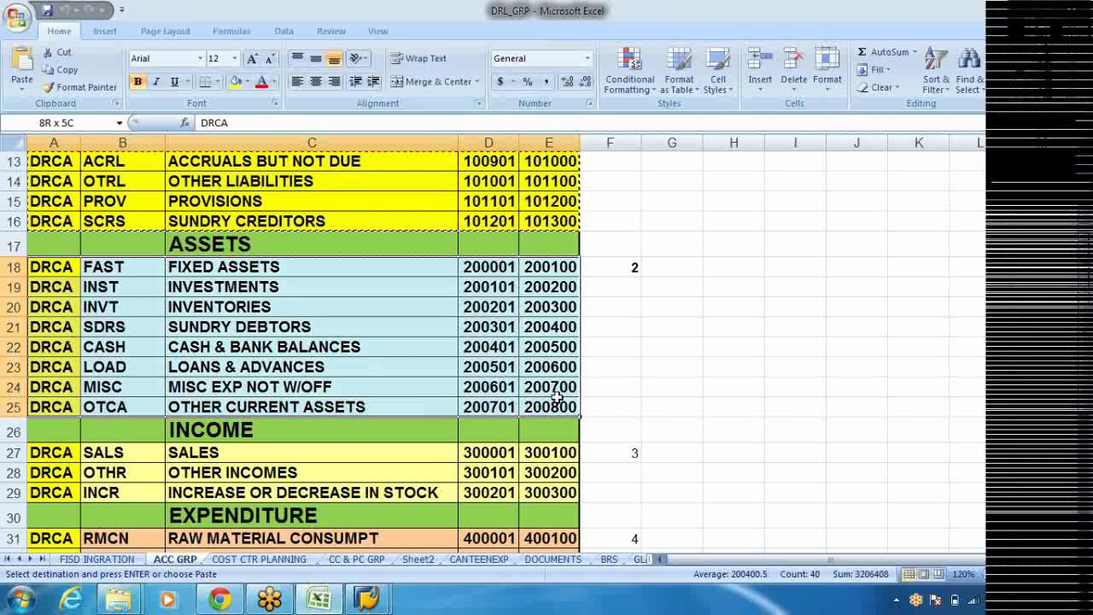
pyautogui.hotkey('ctrl', 'c')
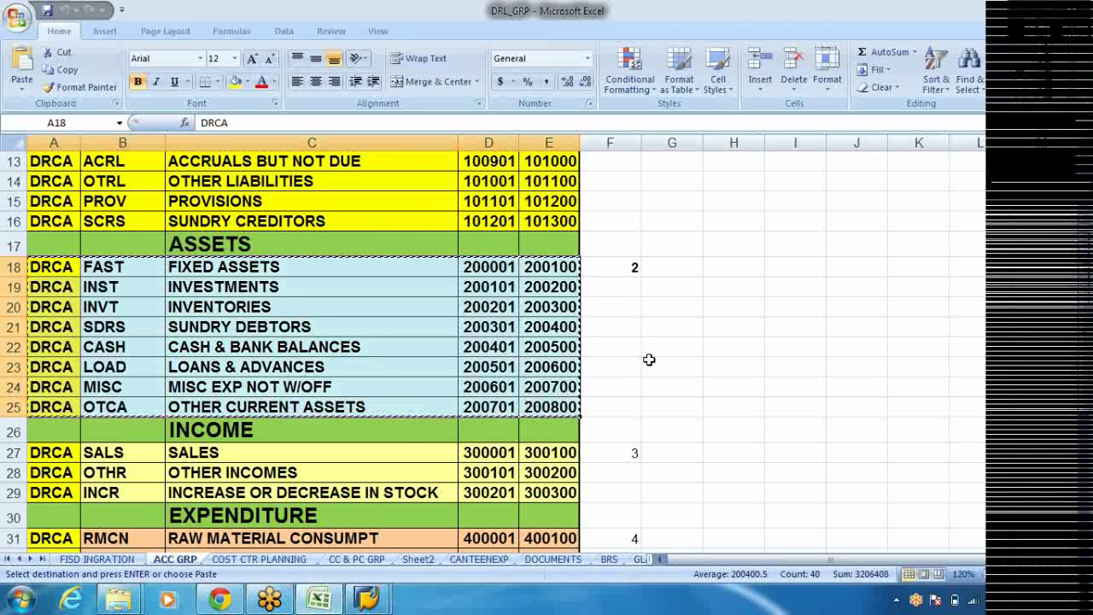
# Step: Switch to SAP, try to add the copied assets account groups as new entries, discard them, and return to the implementation guide
pyautogui.hotkey('alt', 'Tab')
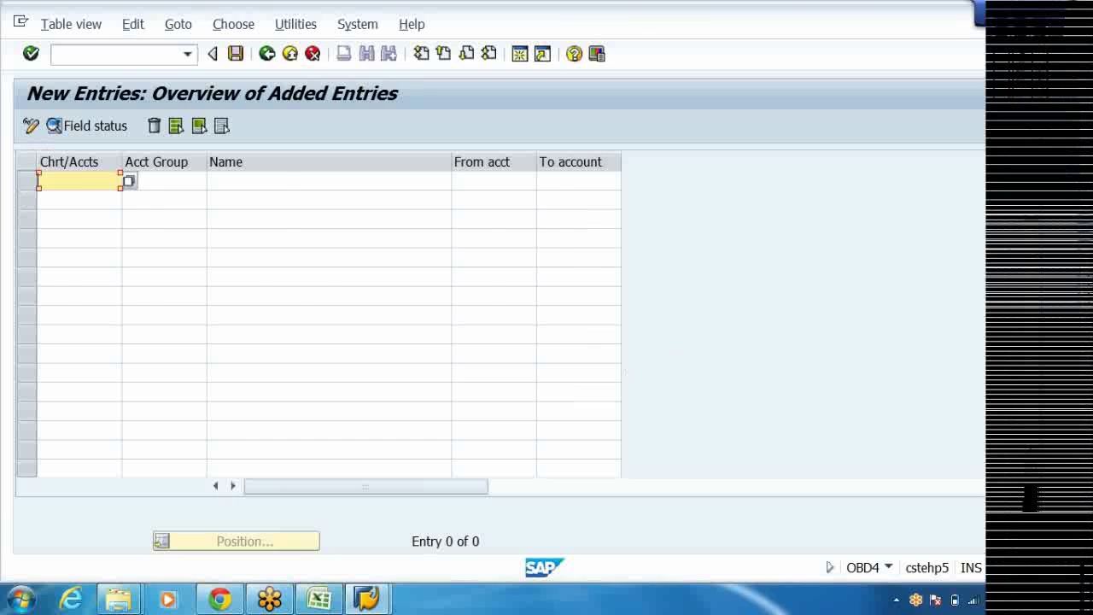
pyautogui.hotkey('ctrl', 'v')
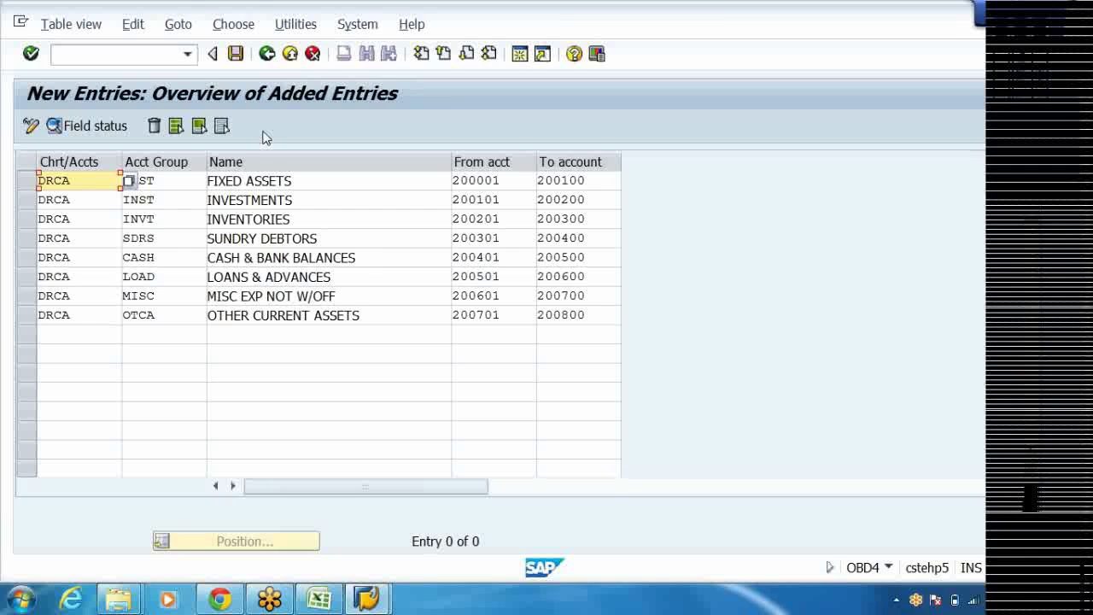
pyautogui.click(290, 53)
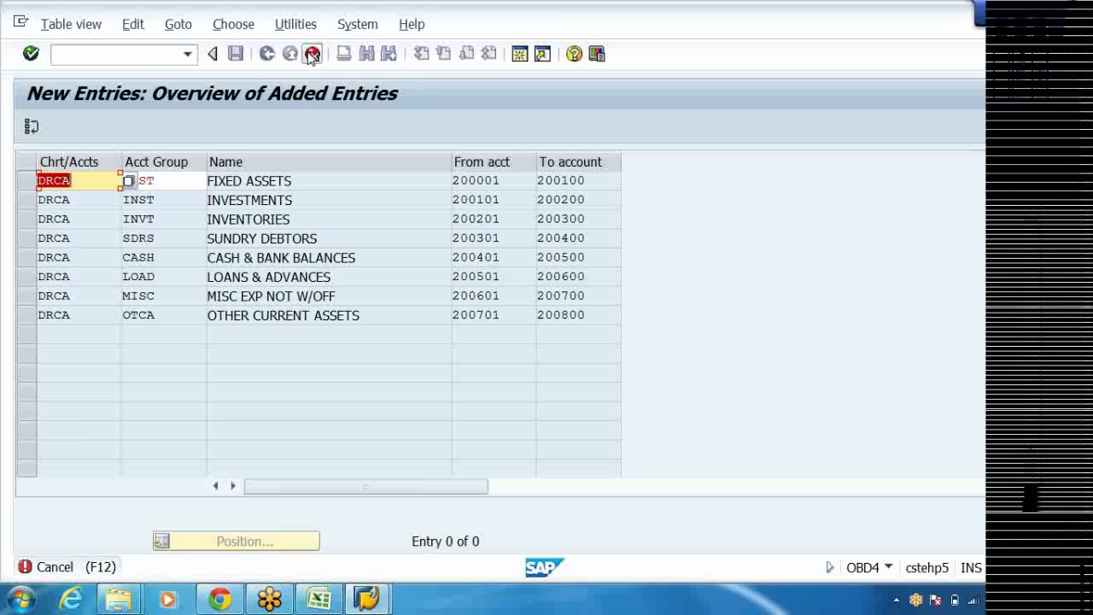
pyautogui.click(313, 54)
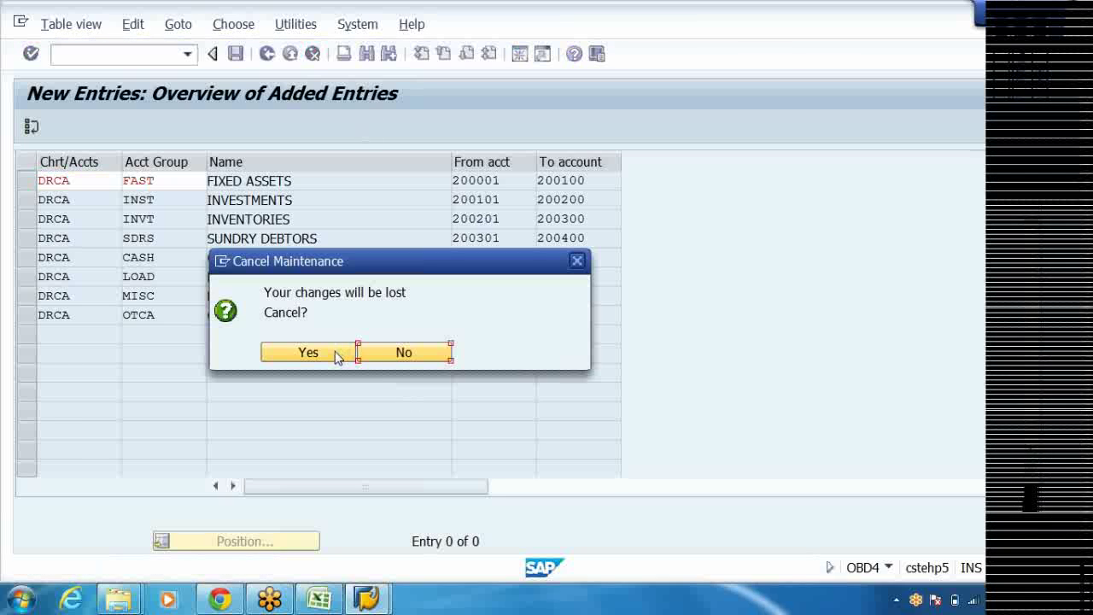
pyautogui.click(330, 355)
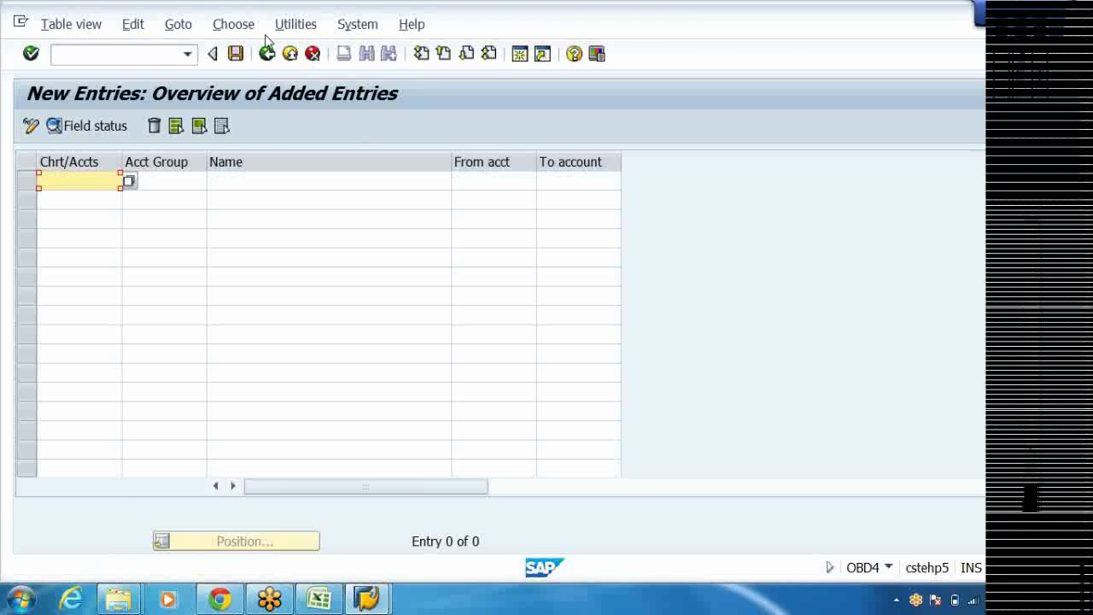
pyautogui.click(292, 51)
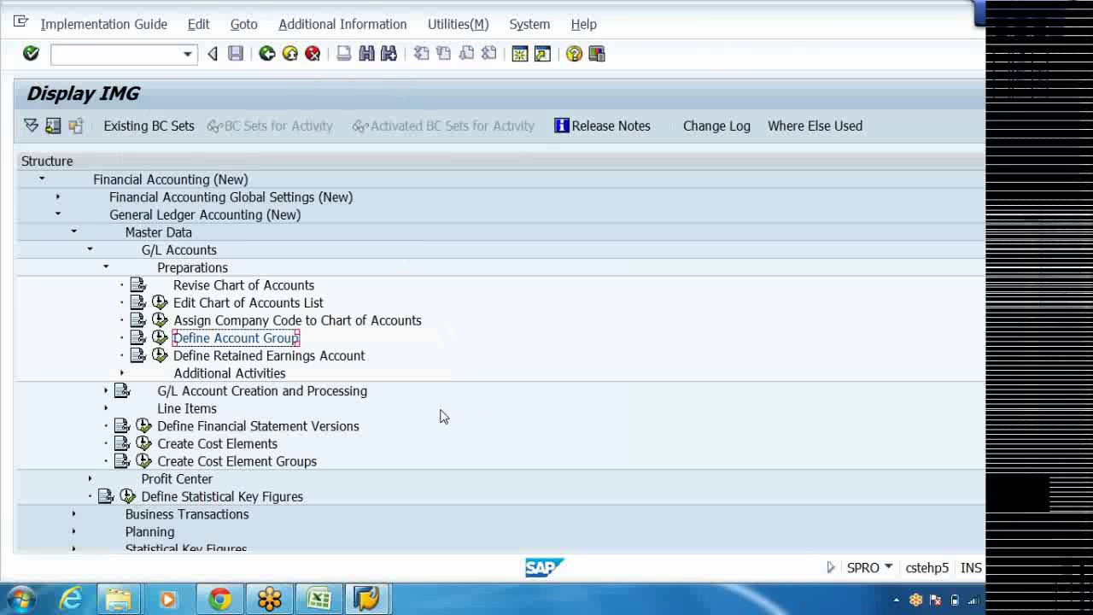
# Step: Open Define company under Enterprise Structure, Definition, Financial Accounting in the implementation guide, and start a new company entry
pyautogui.scroll(3, 442, 415)
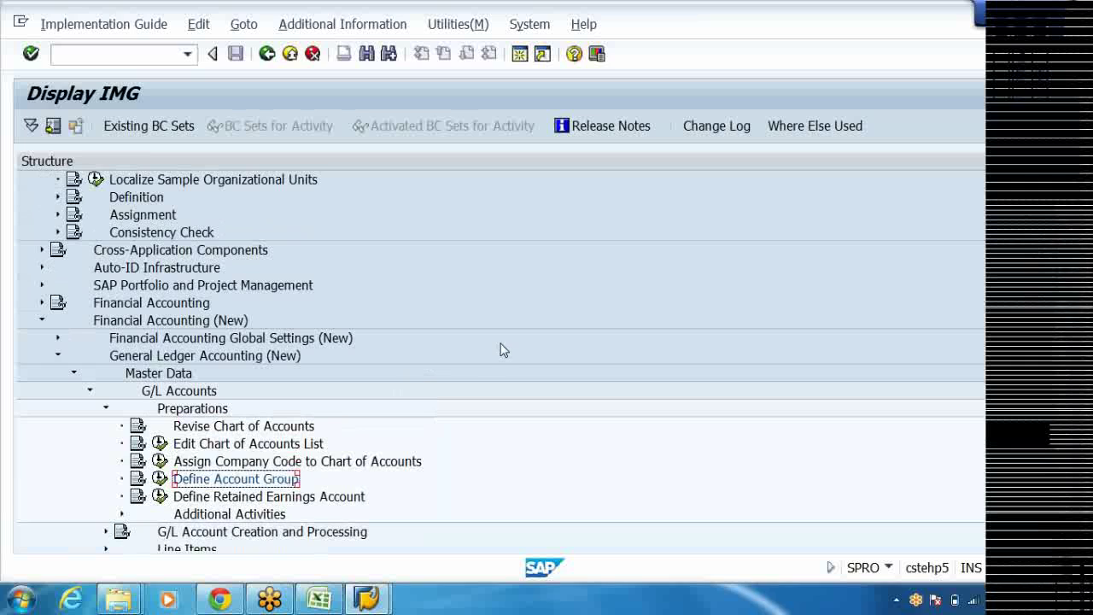
pyautogui.scroll(2, 468, 361)
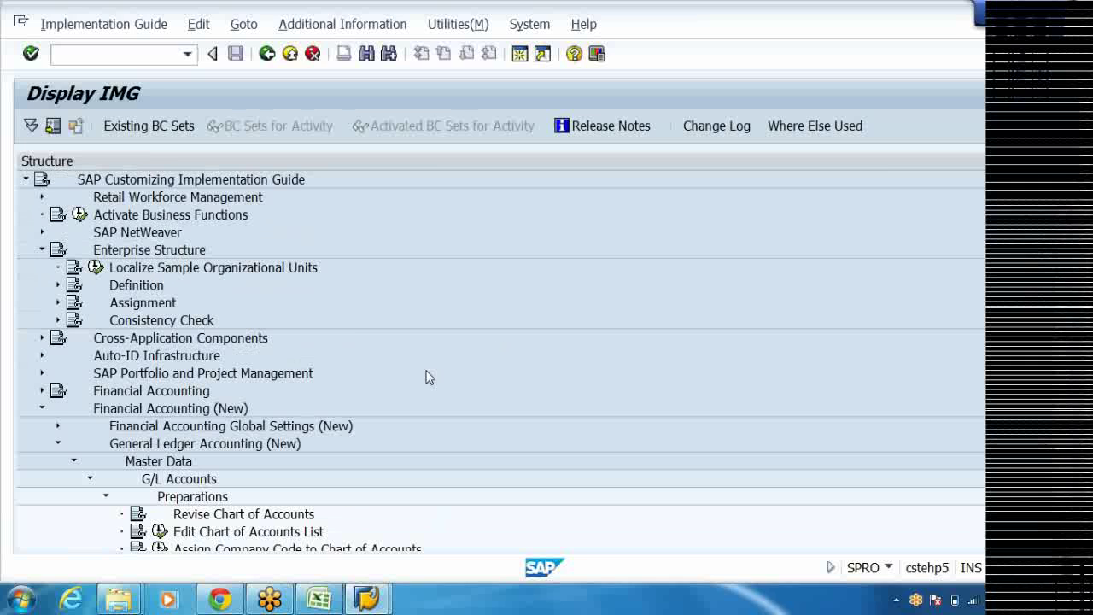
pyautogui.click(138, 290)
pyautogui.doubleClick(138, 291)
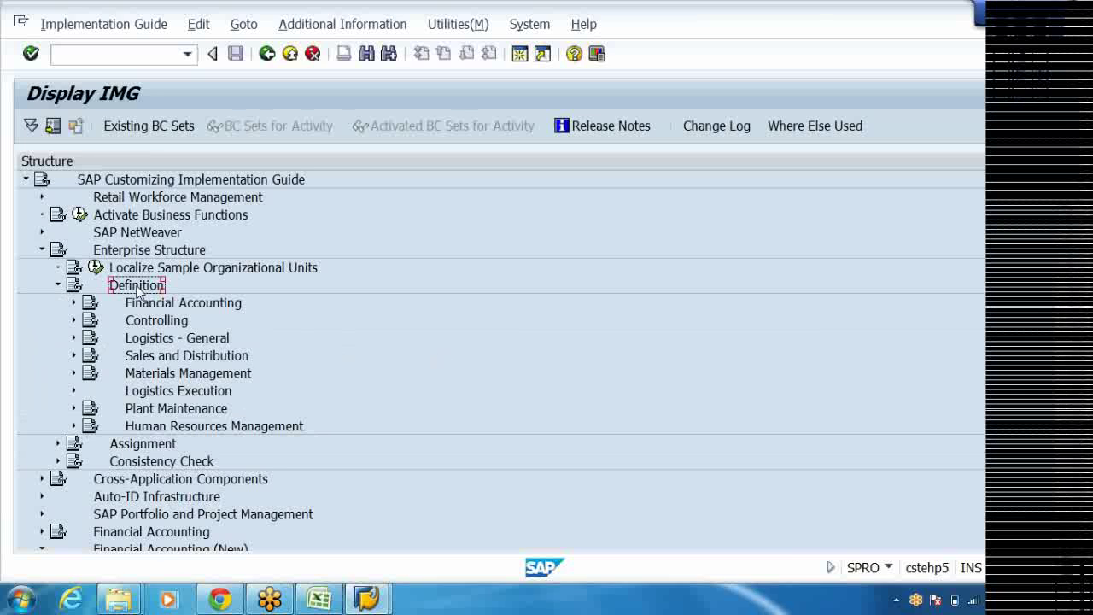
pyautogui.press('Down')
pyautogui.press('Right')
pyautogui.press('Down')
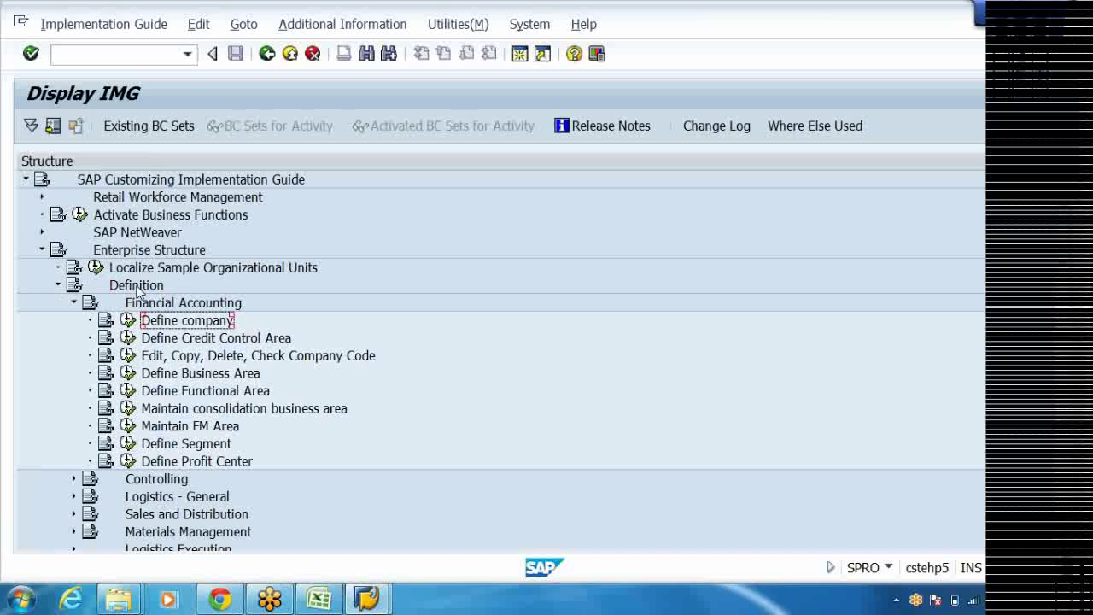
pyautogui.click(128, 320)
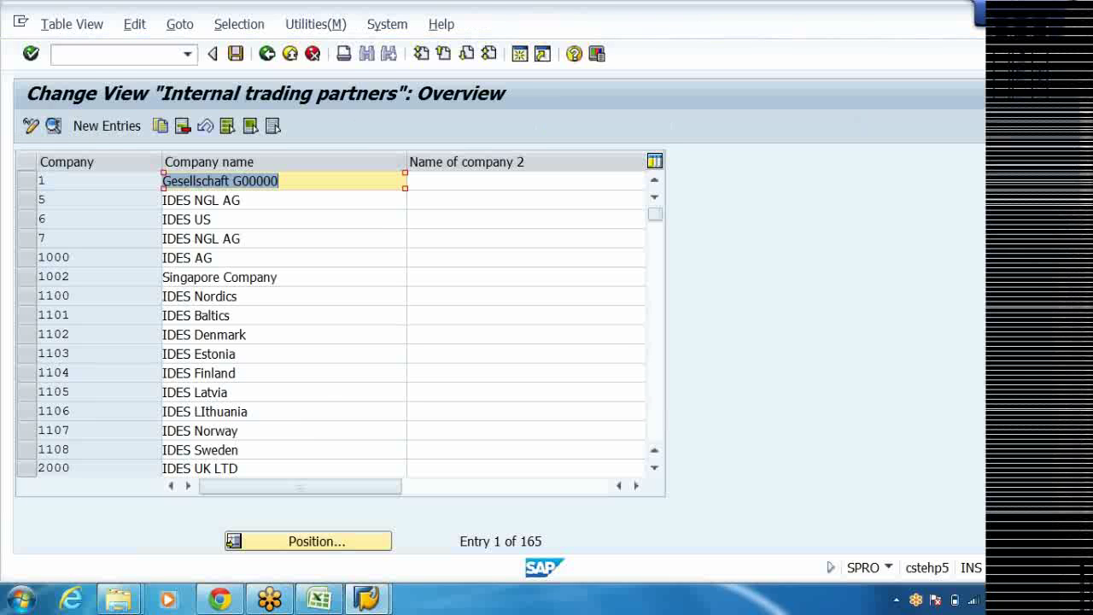
pyautogui.click(105, 127)
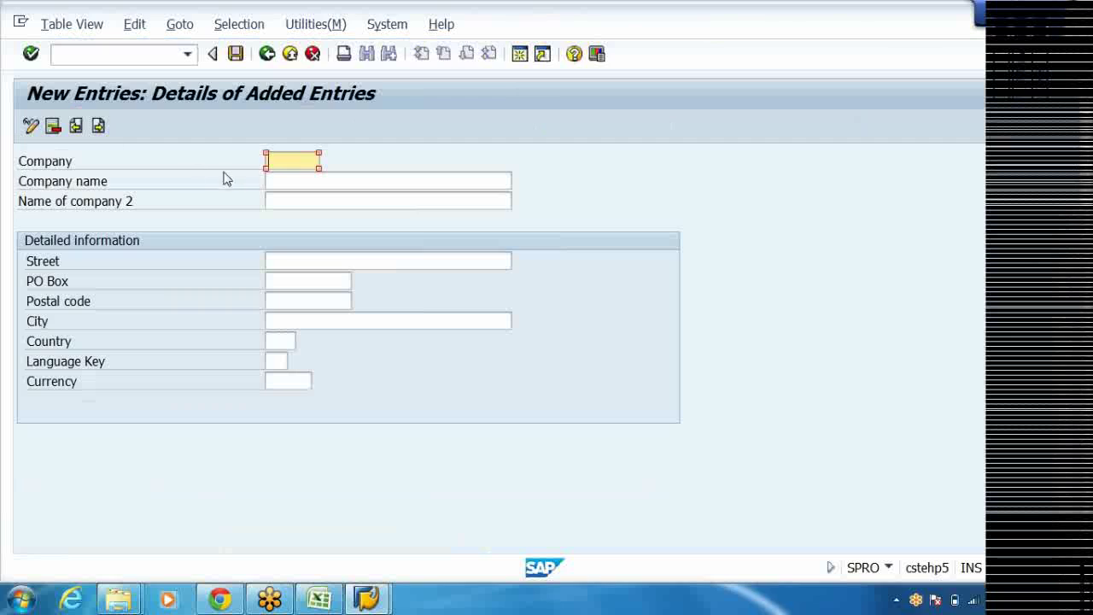
# Step: Enter DRL as the new company and DR REDDY LABS GROUP as its company name
pyautogui.write('DRL')
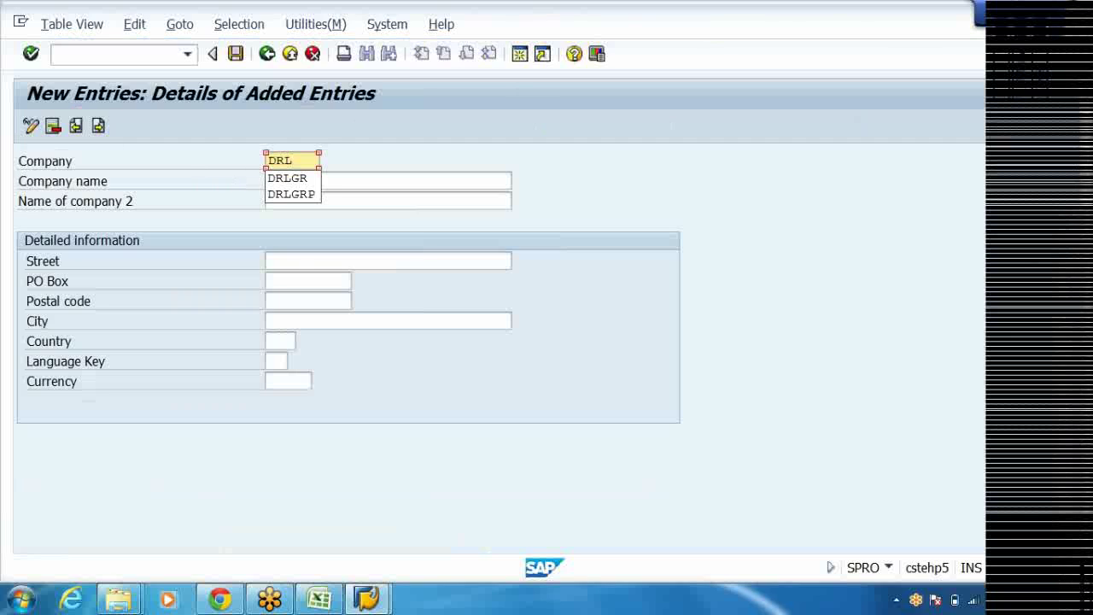
pyautogui.press('Down')
pyautogui.press('Tab')
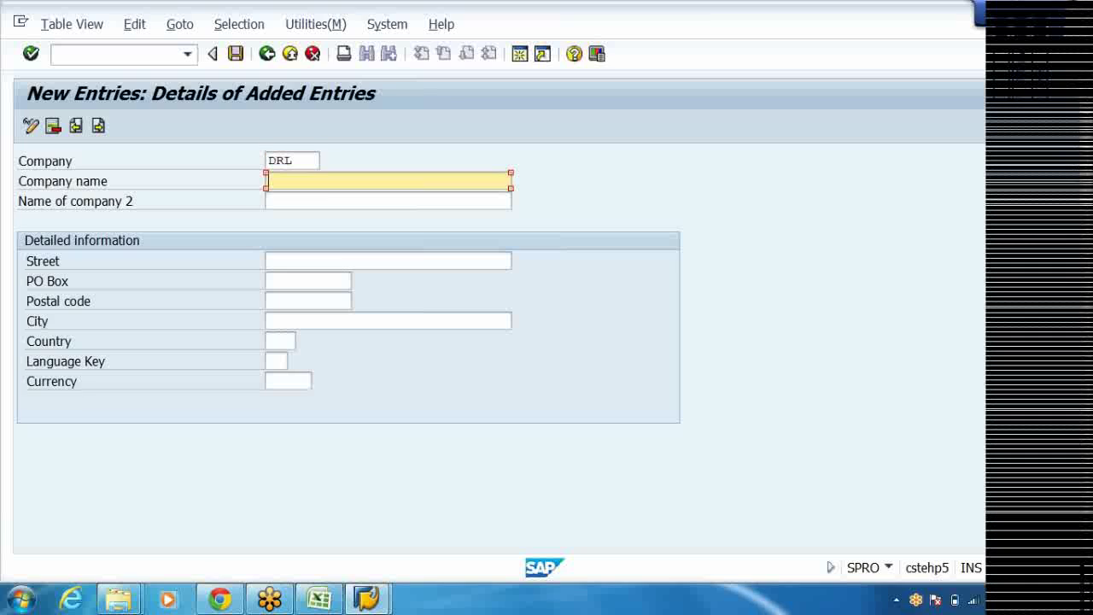
pyautogui.press('BackSpace')
pyautogui.press('Down')
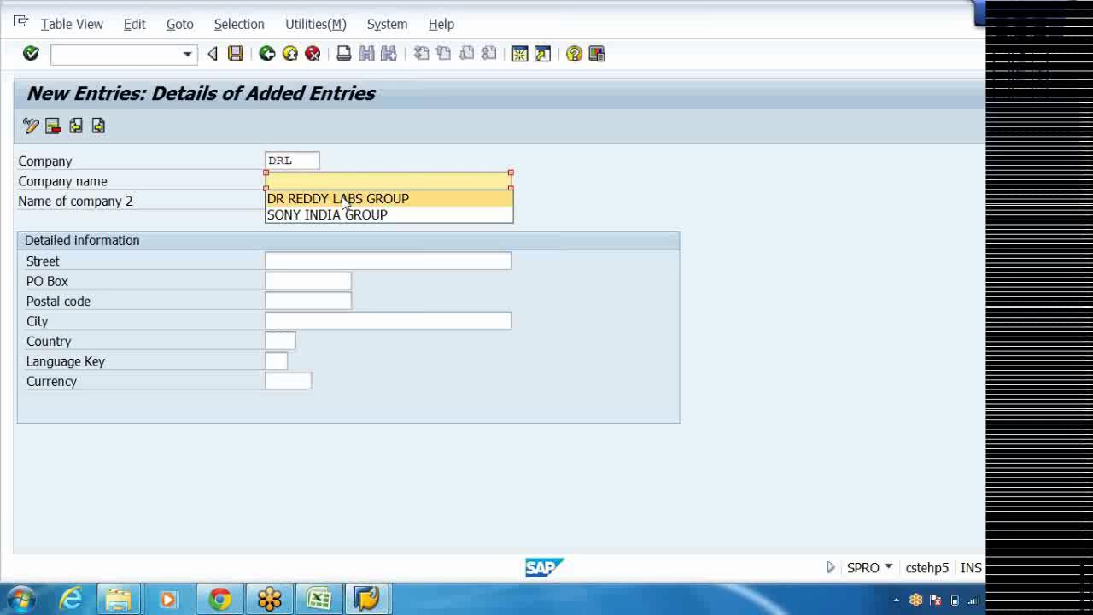
pyautogui.press('Return')
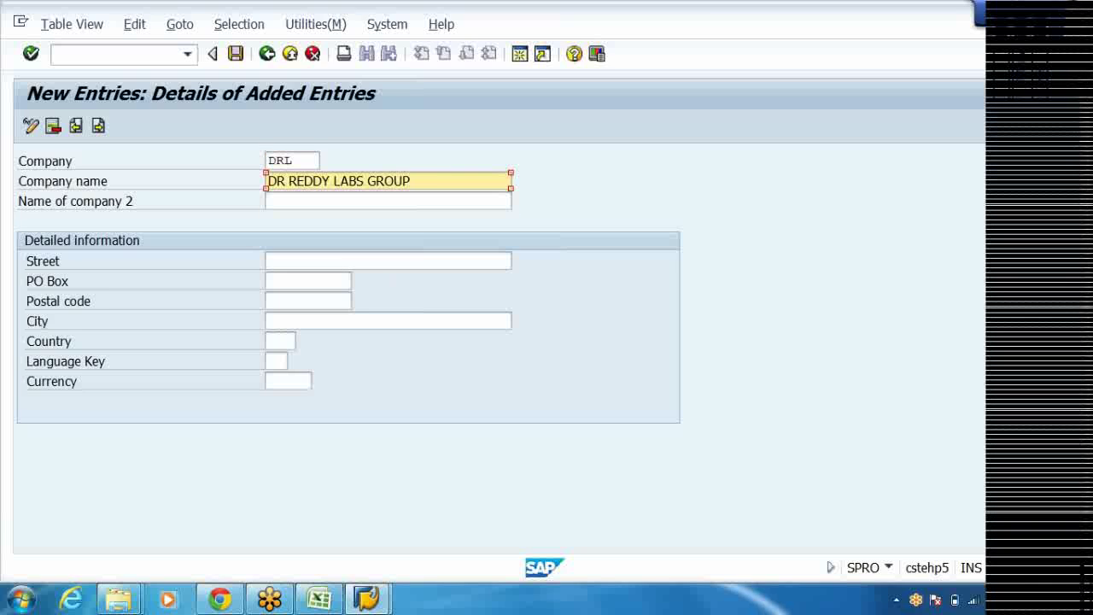
# Step: Fill in the new company's address details: street, PO box, postal code and city
pyautogui.click(312, 260)
pyautogui.click(314, 279)
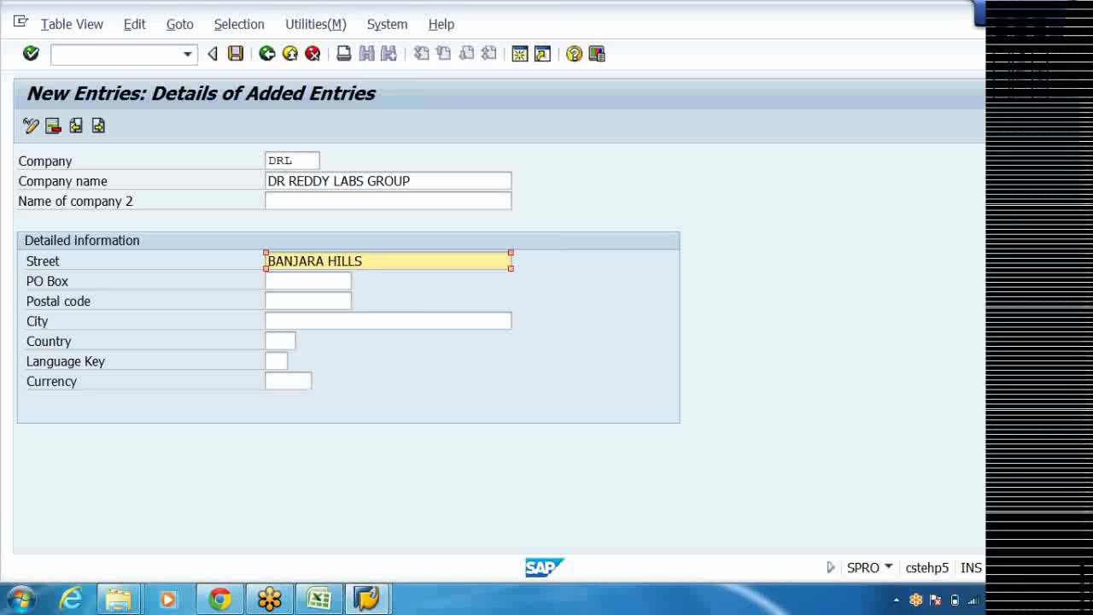
pyautogui.press('Tab')
pyautogui.press('Down')
pyautogui.press('Return')
pyautogui.press('Tab')
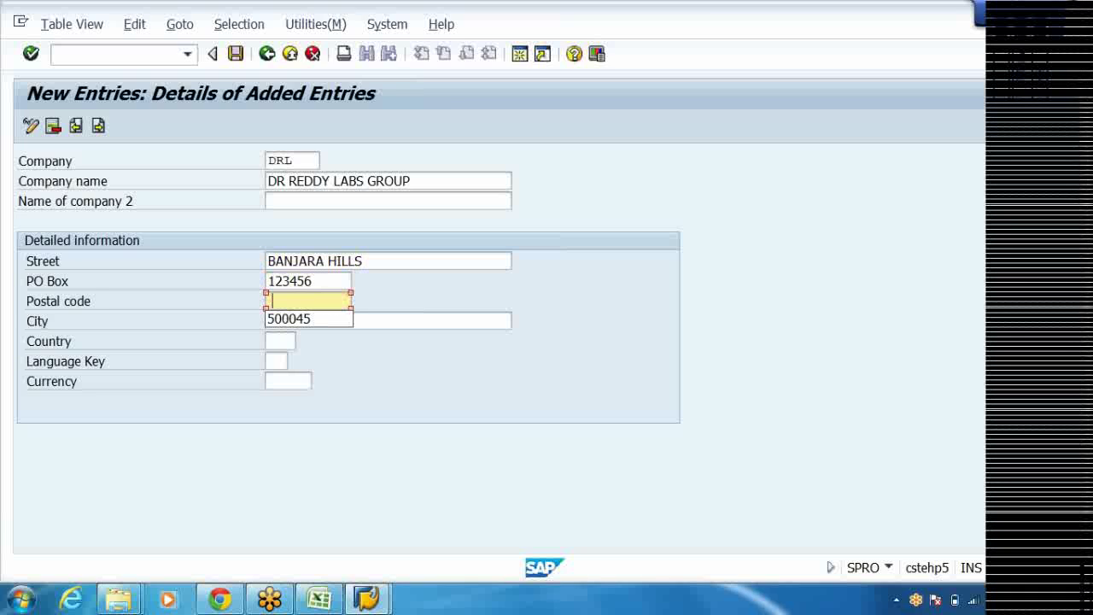
pyautogui.click(304, 319)
pyautogui.press('Tab')
pyautogui.click(299, 340)
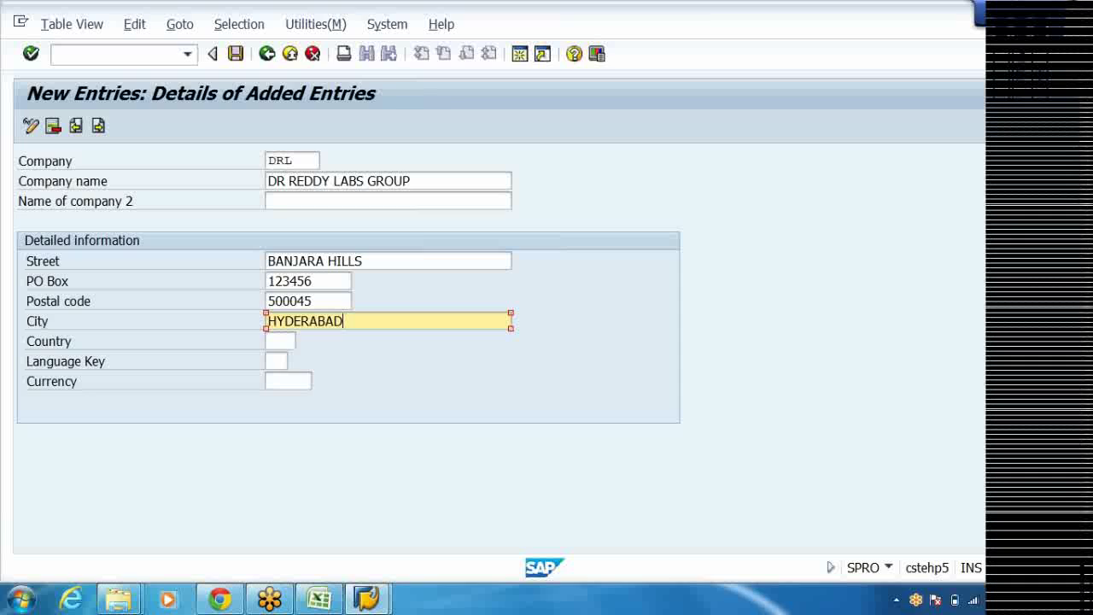
# Step: Set the company's country to IN, language key to EN and currency to INR
pyautogui.press('Tab')
pyautogui.press('Down')
pyautogui.press('Return')
pyautogui.press('Tab')
pyautogui.press('Down')
pyautogui.press('Return')
pyautogui.press('Tab')
pyautogui.click(286, 398)
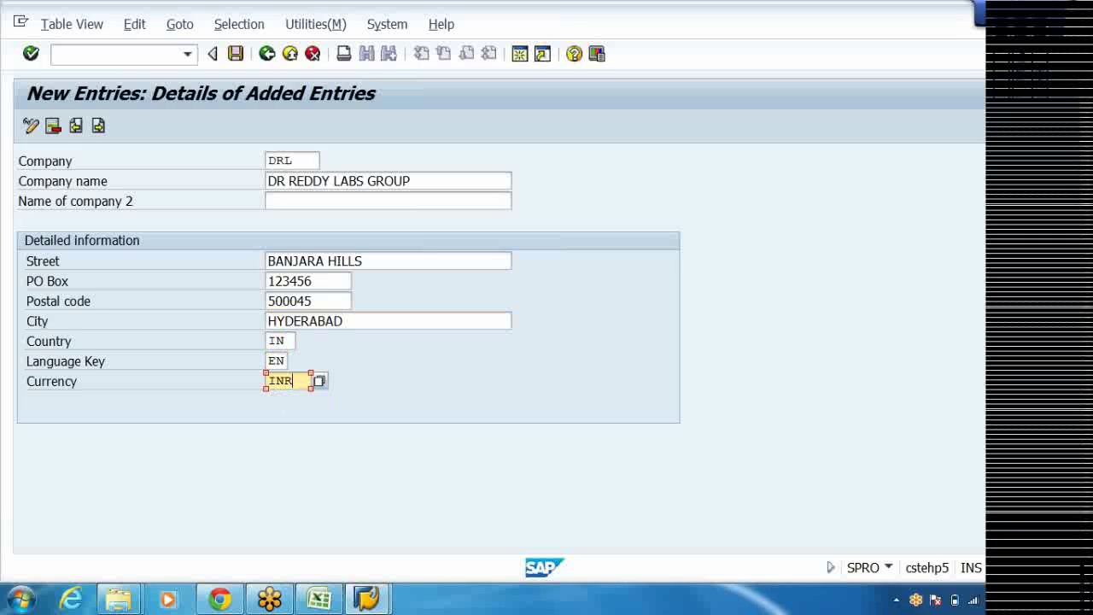
# Step: Switch to Excel, clear the pending copy of the assets account groups, and return to the DRL company entry in SAP
pyautogui.moveTo(295, 160); pyautogui.dragTo(256, 159)
pyautogui.click(294, 161)
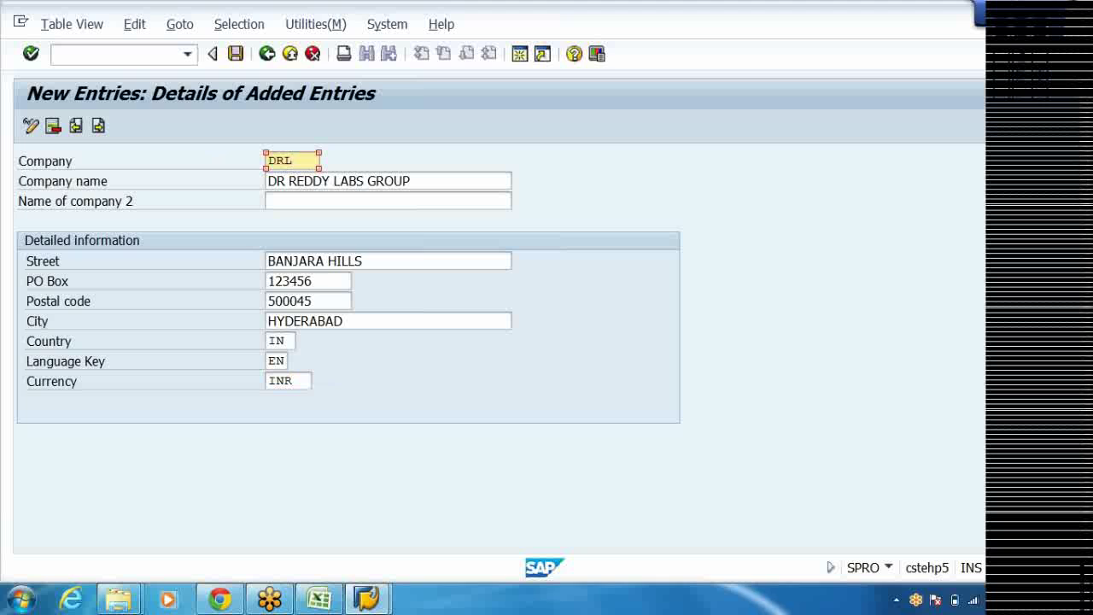
pyautogui.click(319, 598)
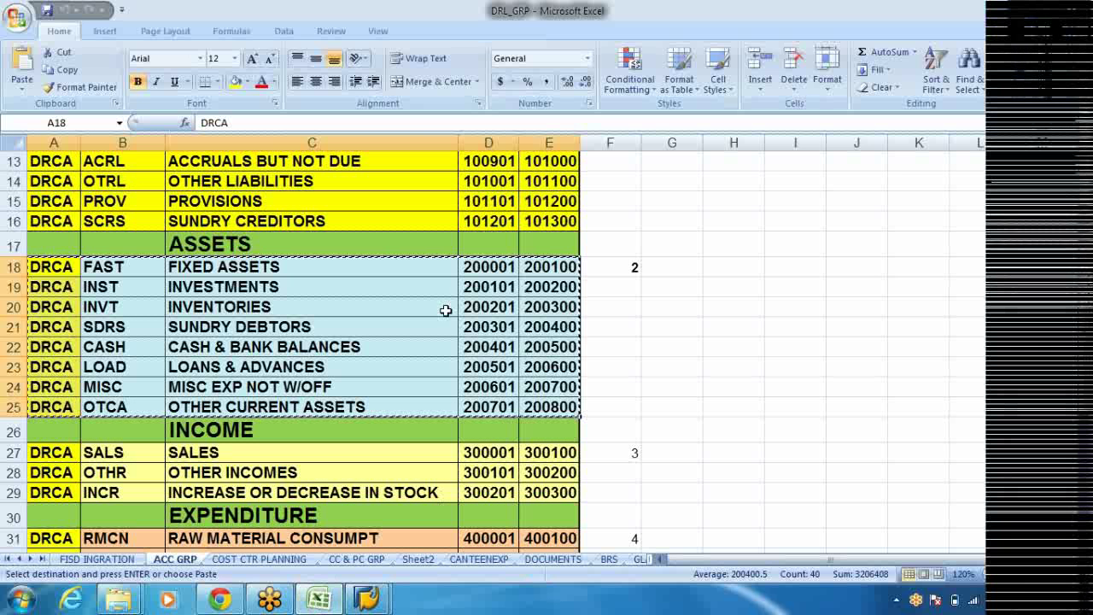
pyautogui.press('Escape')
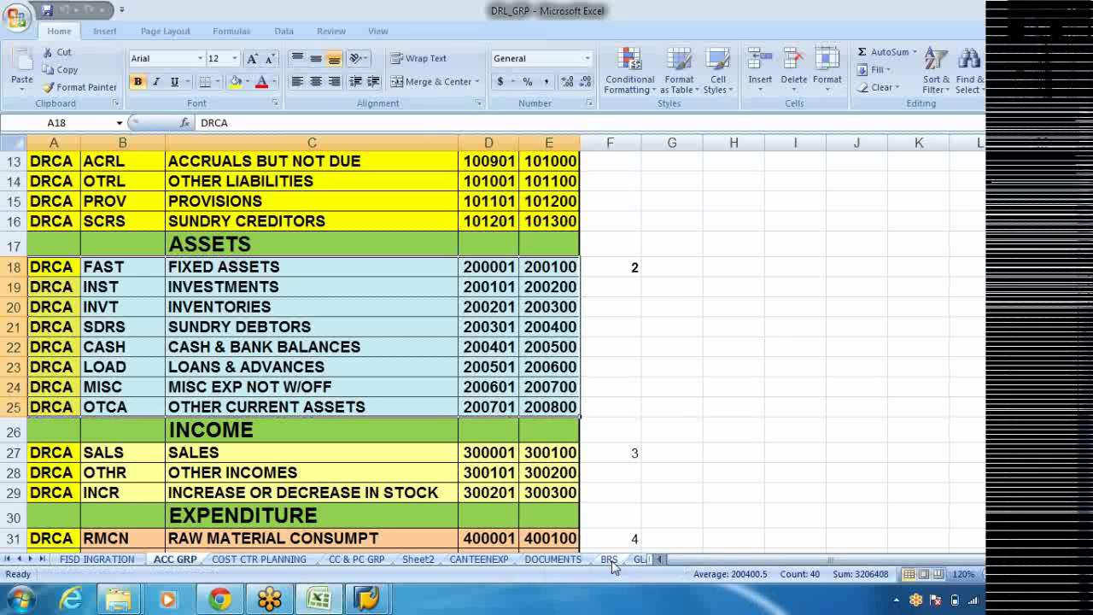
pyautogui.hotkey('alt', 'Tab')
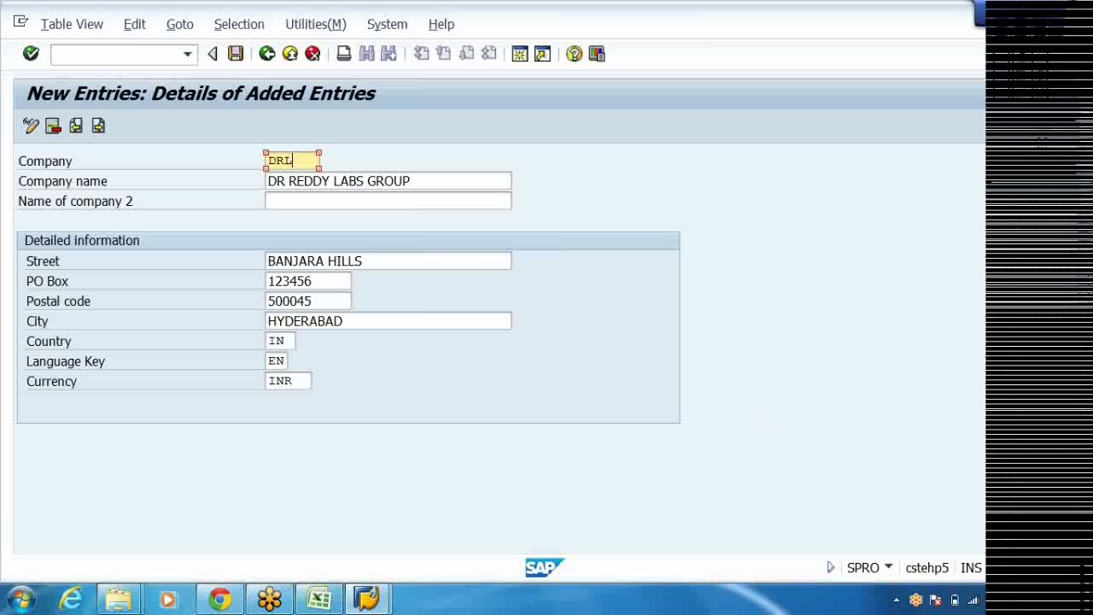
pyautogui.hotkey('shift', 'Home')
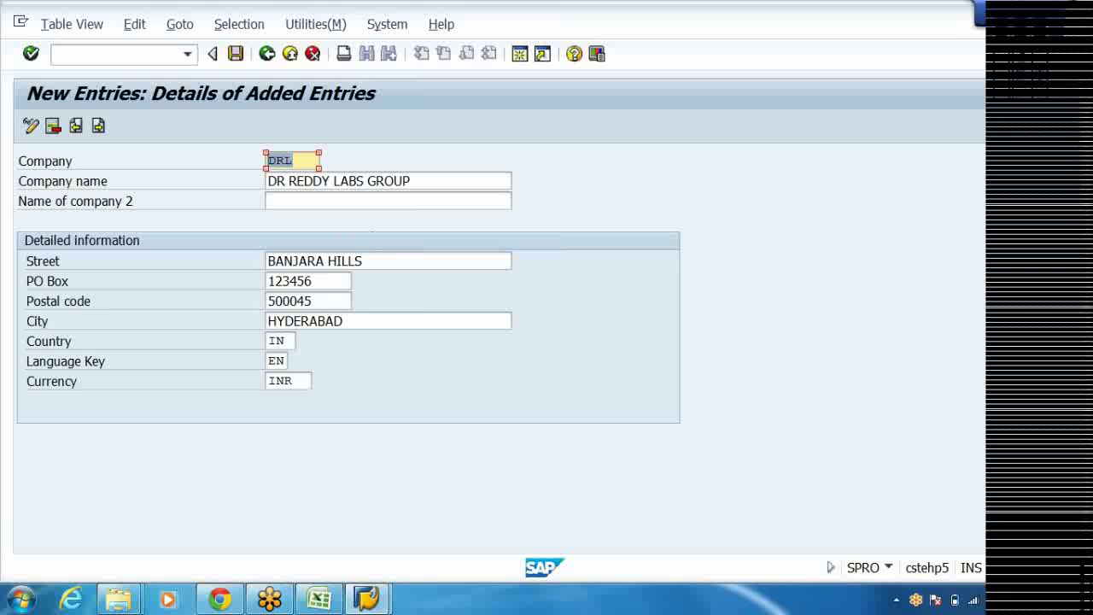
pyautogui.click(306, 161)
pyautogui.click(415, 181)
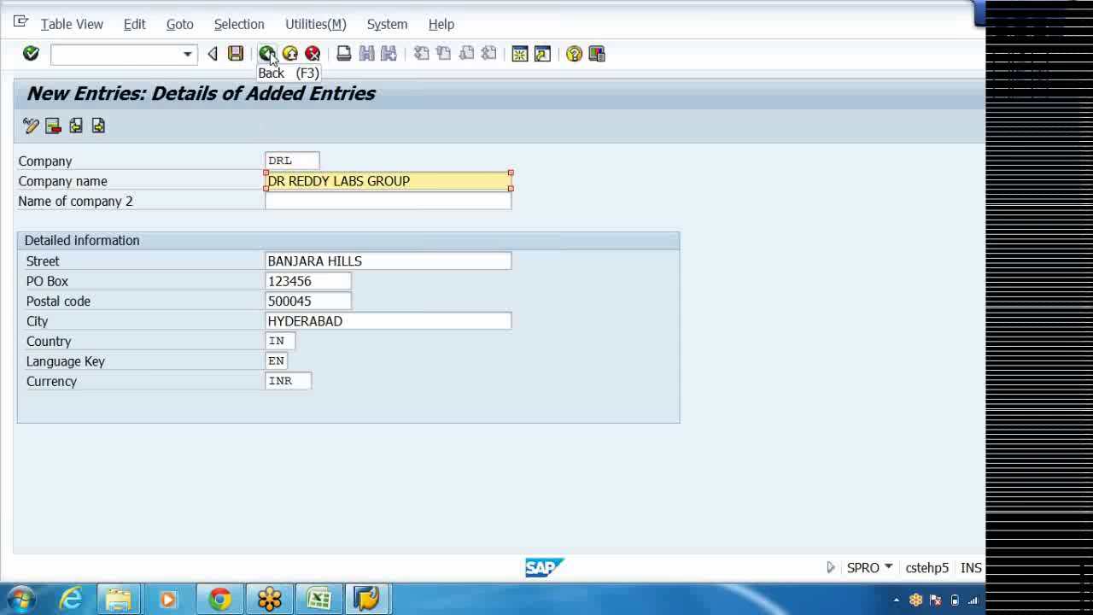
# Step: Save the DRL company under customizing request CSTK900064 and return to the implementation guide
pyautogui.click(237, 54)
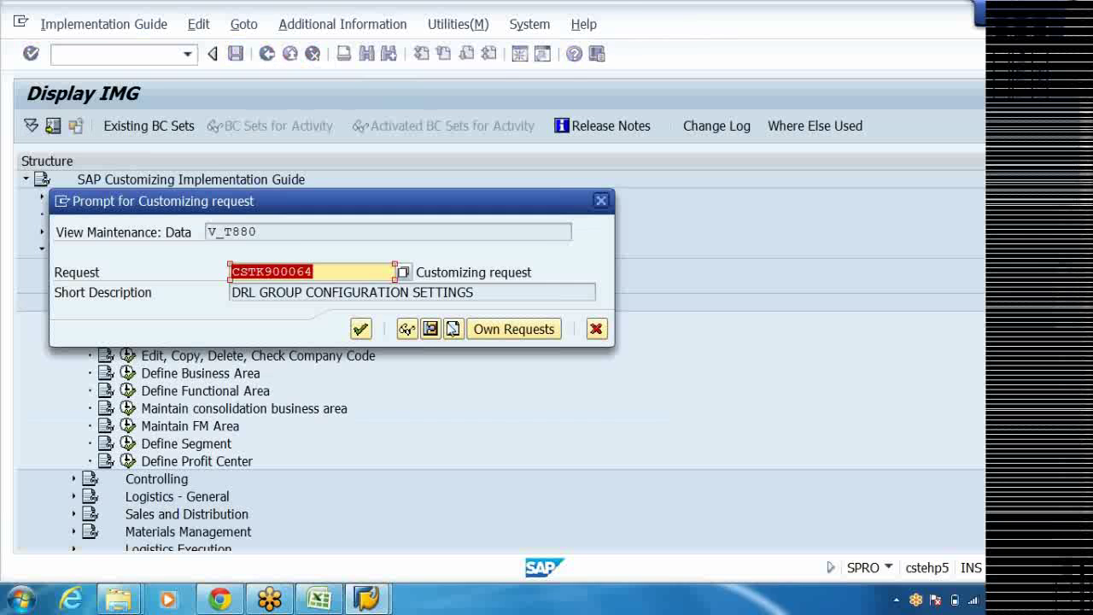
pyautogui.click(360, 329)
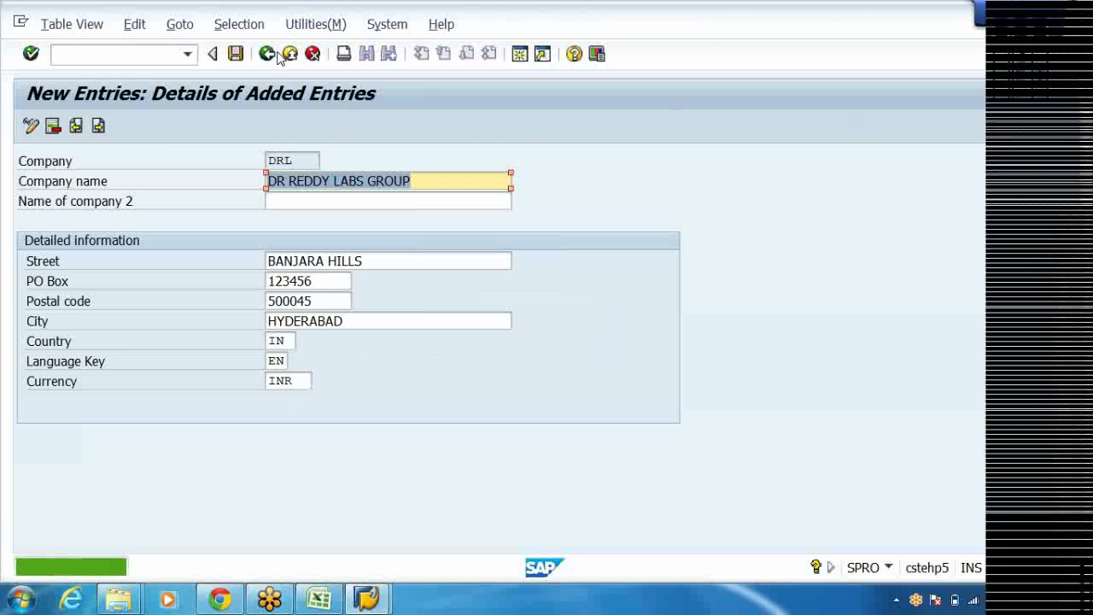
pyautogui.click(268, 55)
pyautogui.click(267, 55)
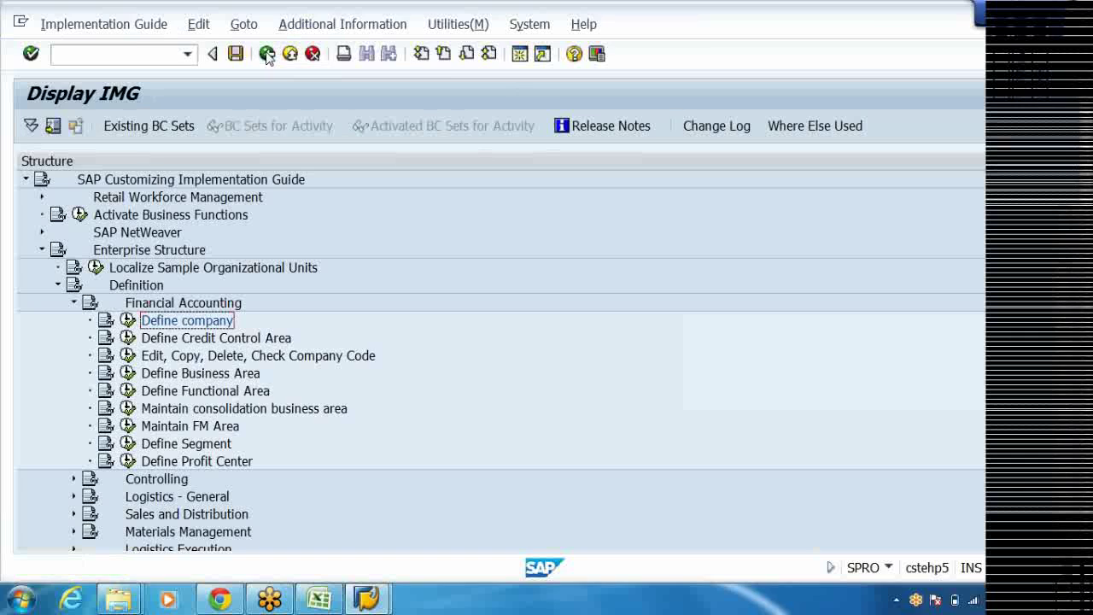
# Step: Open the company code maintenance from Edit, Copy, Delete, Check Company Code and start a new company code entry
pyautogui.click(146, 357)
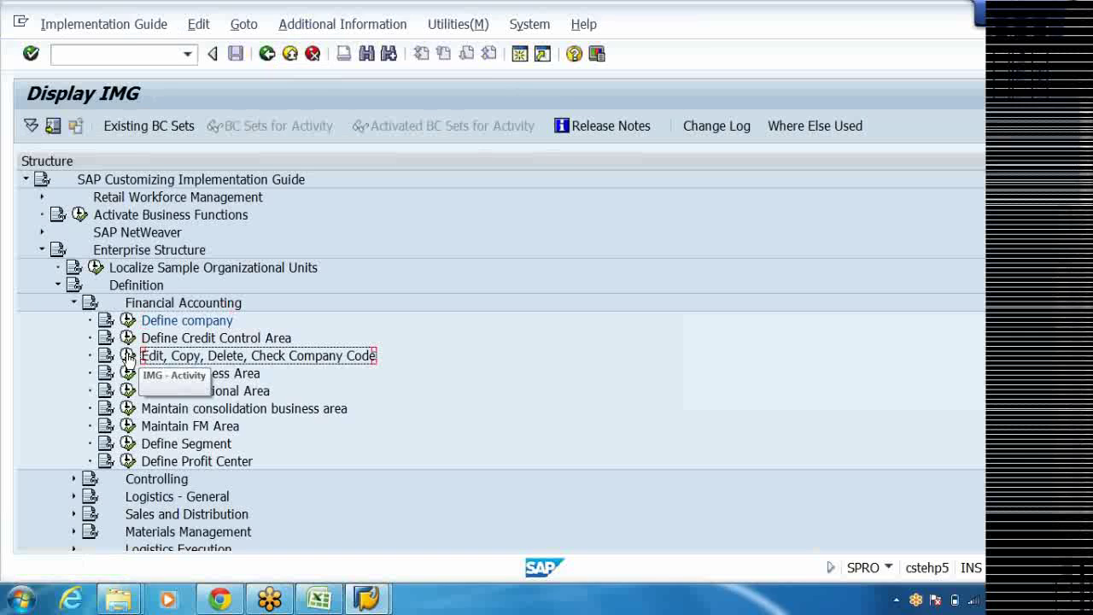
pyautogui.click(128, 356)
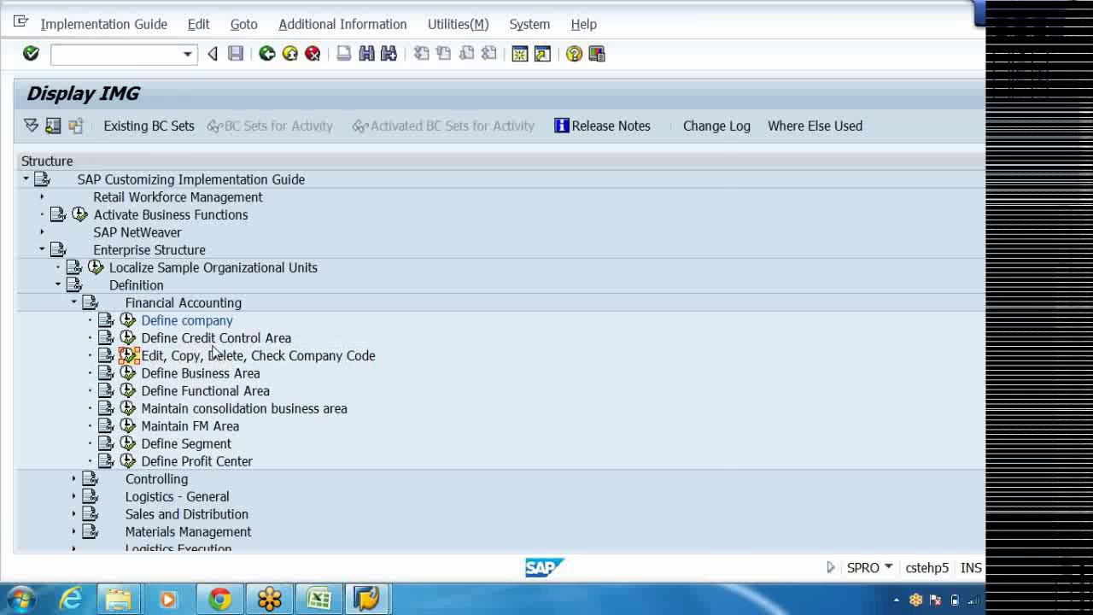
pyautogui.doubleClick(128, 207)
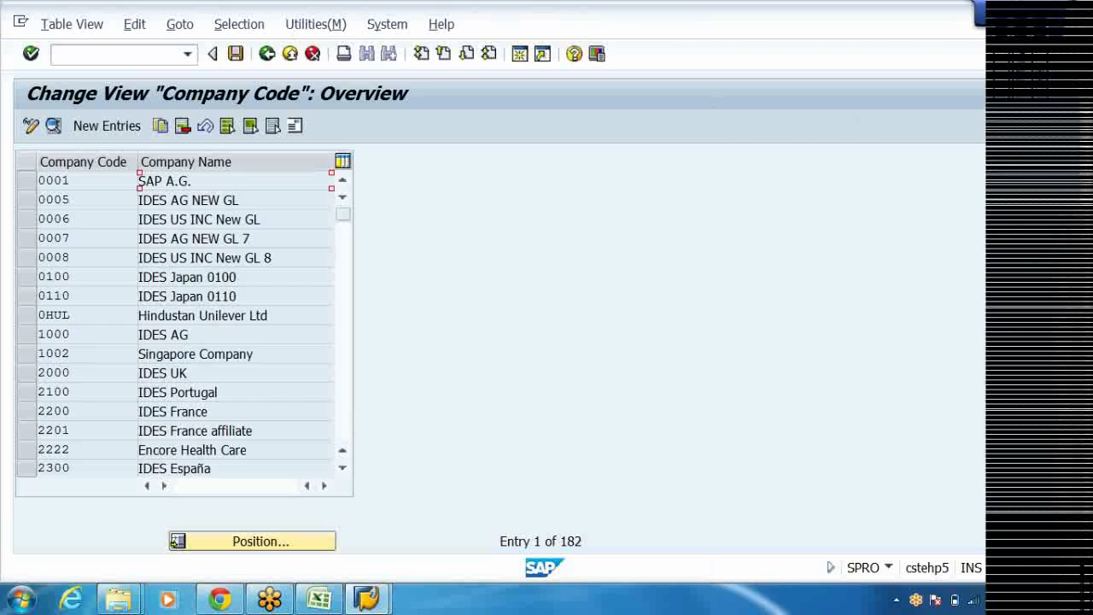
pyautogui.click(101, 125)
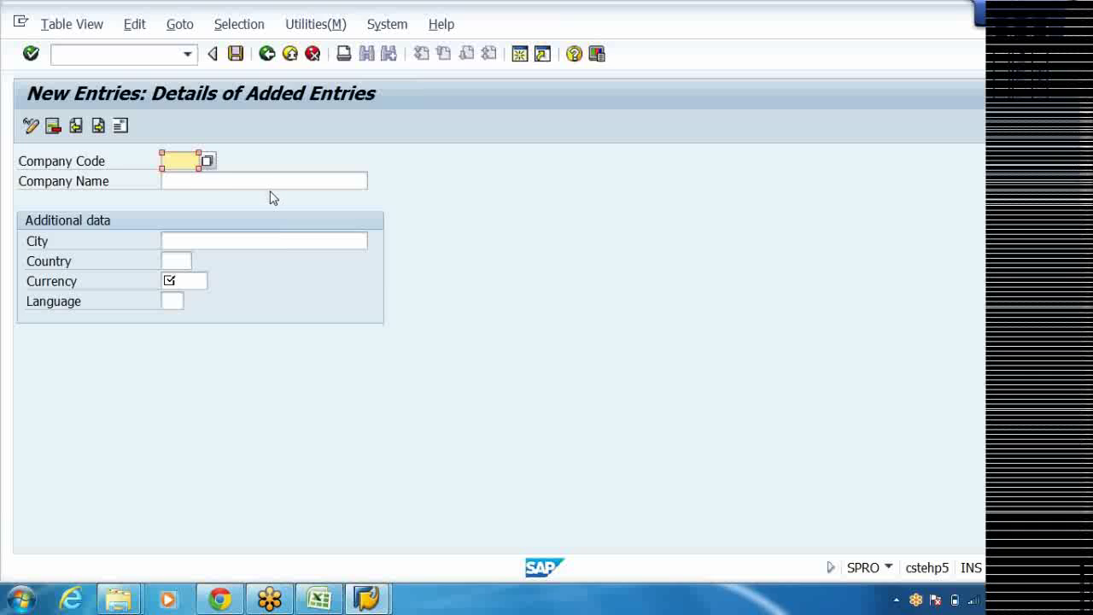
# Step: Enter company code DRL with company name DR REDDY LABS BULK DRG LT and city HYDERABAD
pyautogui.write('DRL')
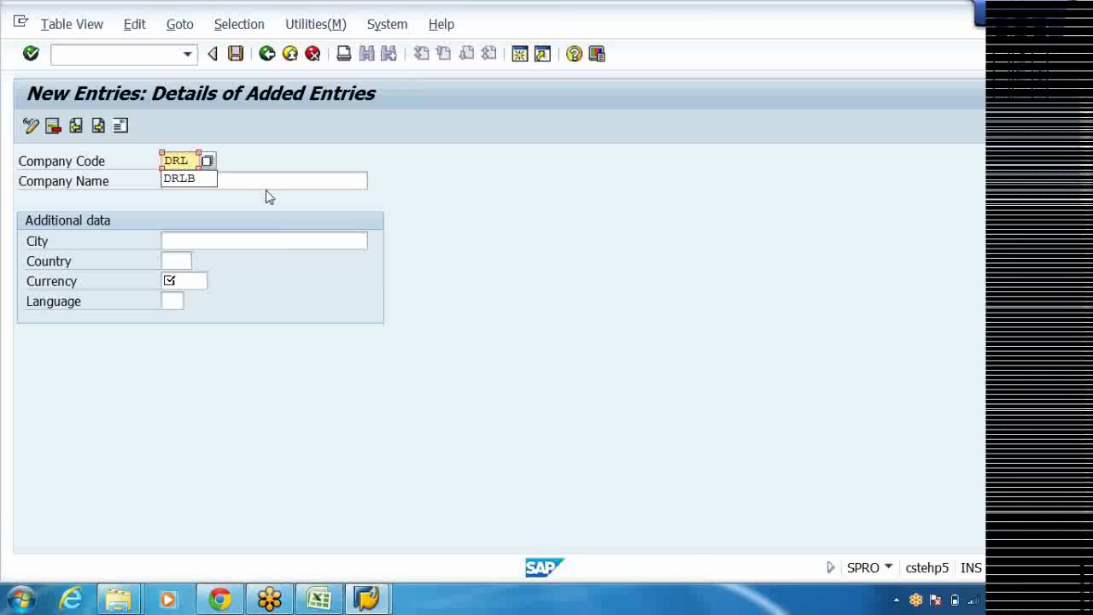
pyautogui.press('Tab')
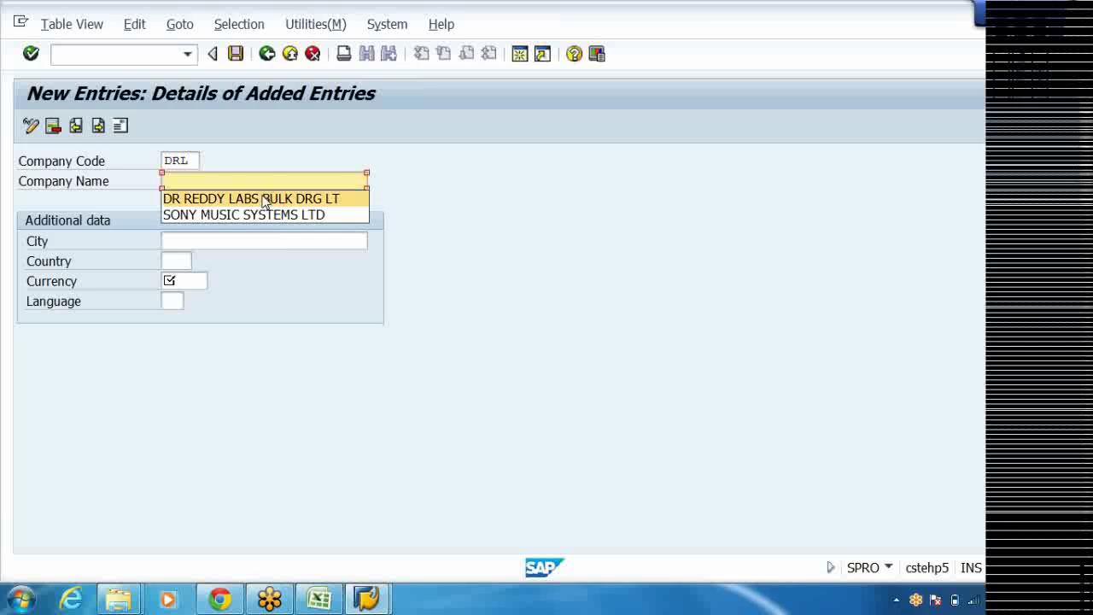
pyautogui.click(265, 198)
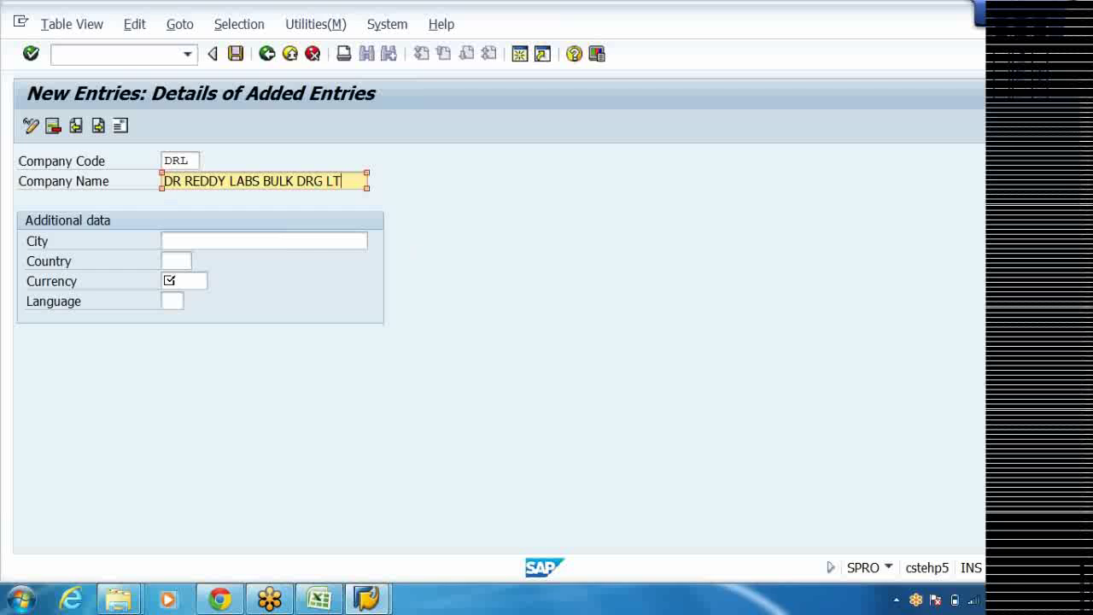
pyautogui.click(252, 242)
pyautogui.click(247, 254)
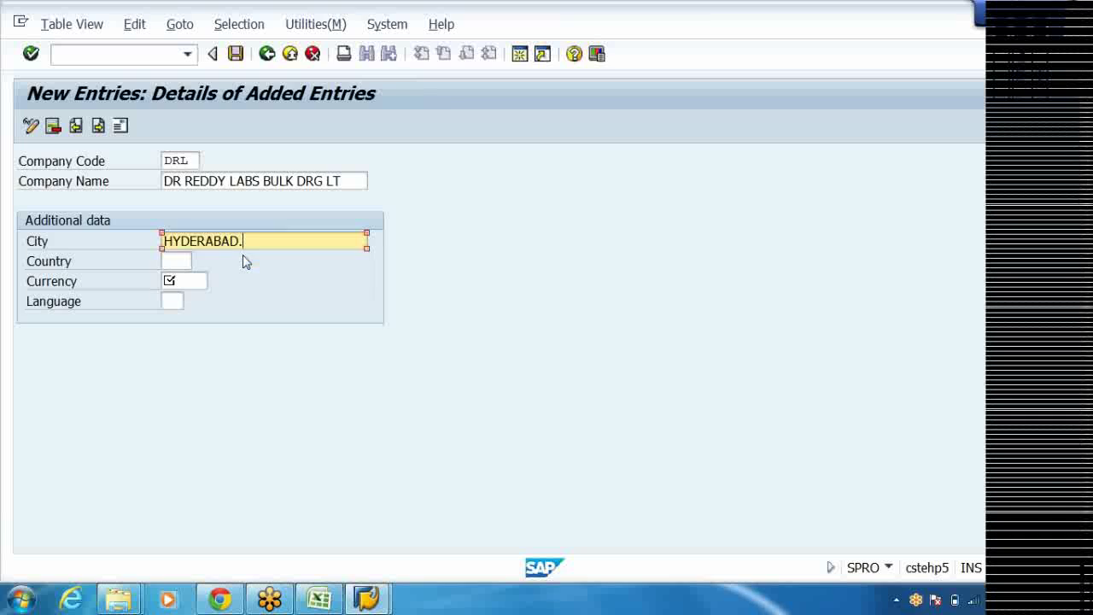
# Step: Set the company code's country to IN, currency to INR and language to EN
pyautogui.click(176, 261)
pyautogui.click(180, 278)
pyautogui.click(172, 281)
pyautogui.click(181, 299)
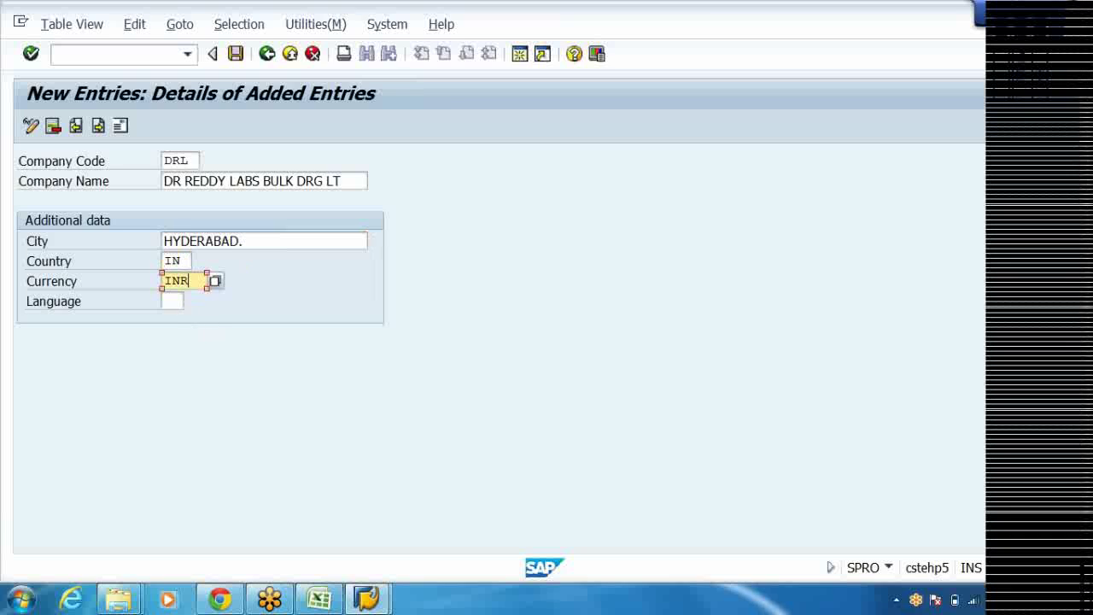
pyautogui.click(172, 300)
pyautogui.click(175, 317)
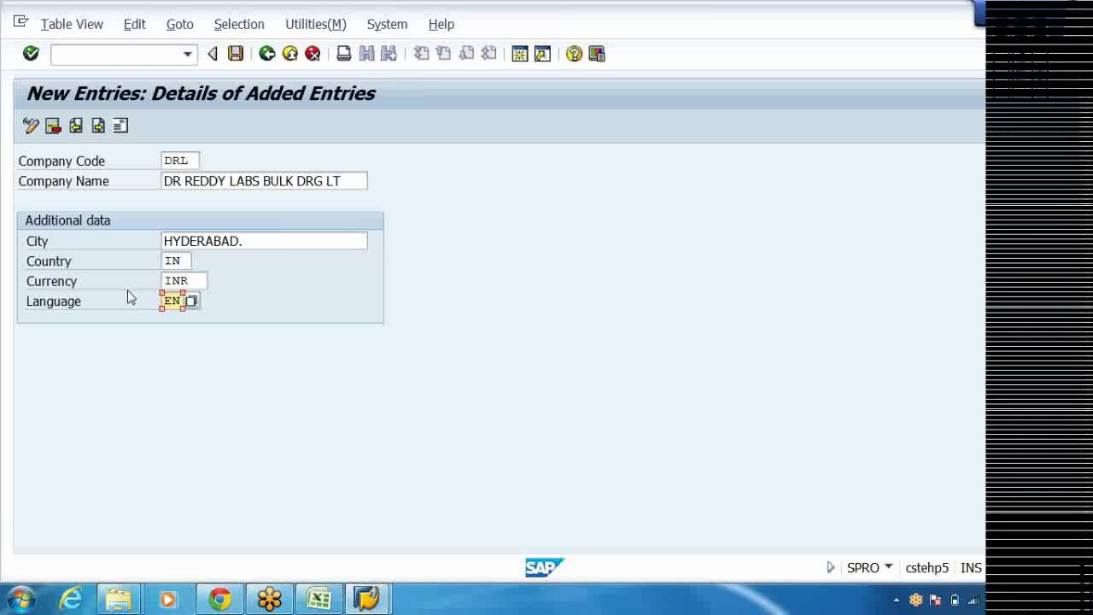
# Step: Save the company code entry and set its address title to Company and name to SONY MUSIC SYSTEMS LTD
pyautogui.click(236, 54)
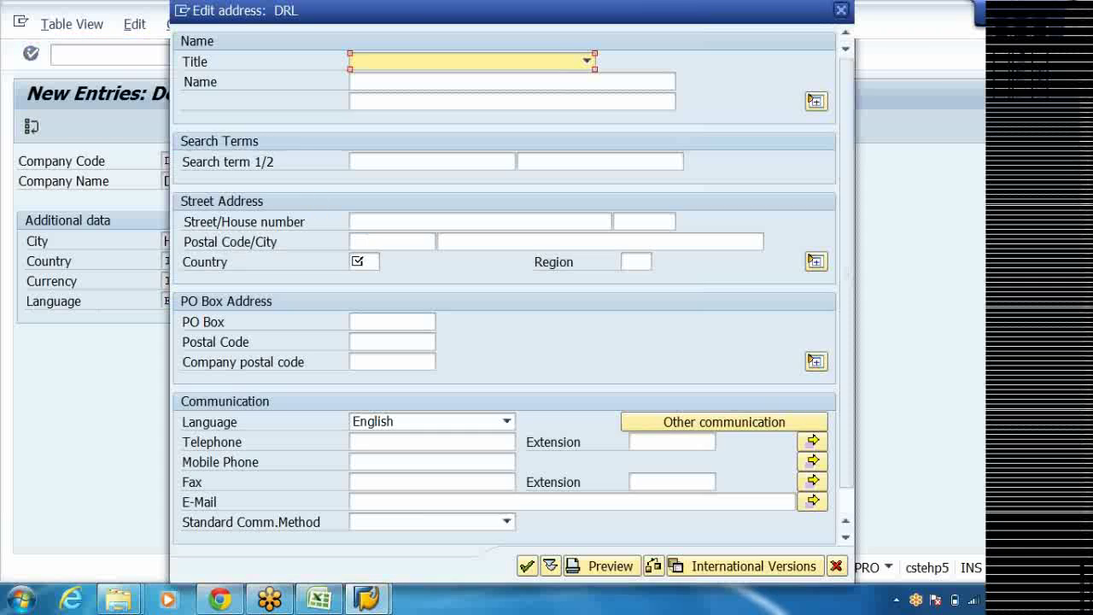
pyautogui.click(428, 81)
pyautogui.click(426, 101)
pyautogui.click(436, 66)
pyautogui.click(428, 79)
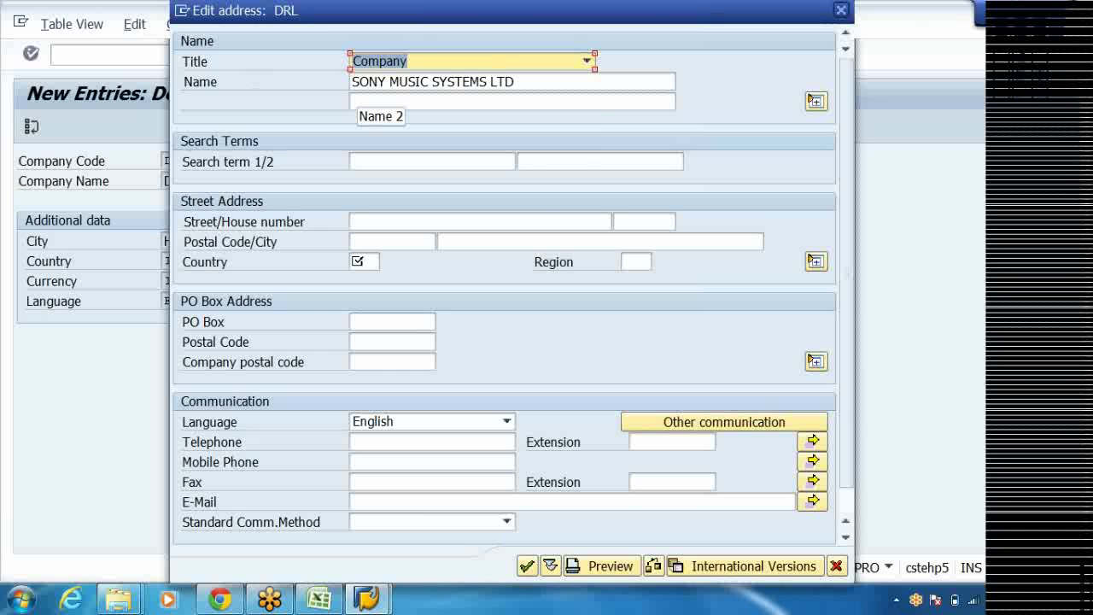
# Step: Set the address to country IN, postal code 500045 and city HYDERABAD, and confirm it
pyautogui.click(363, 262)
pyautogui.click(364, 284)
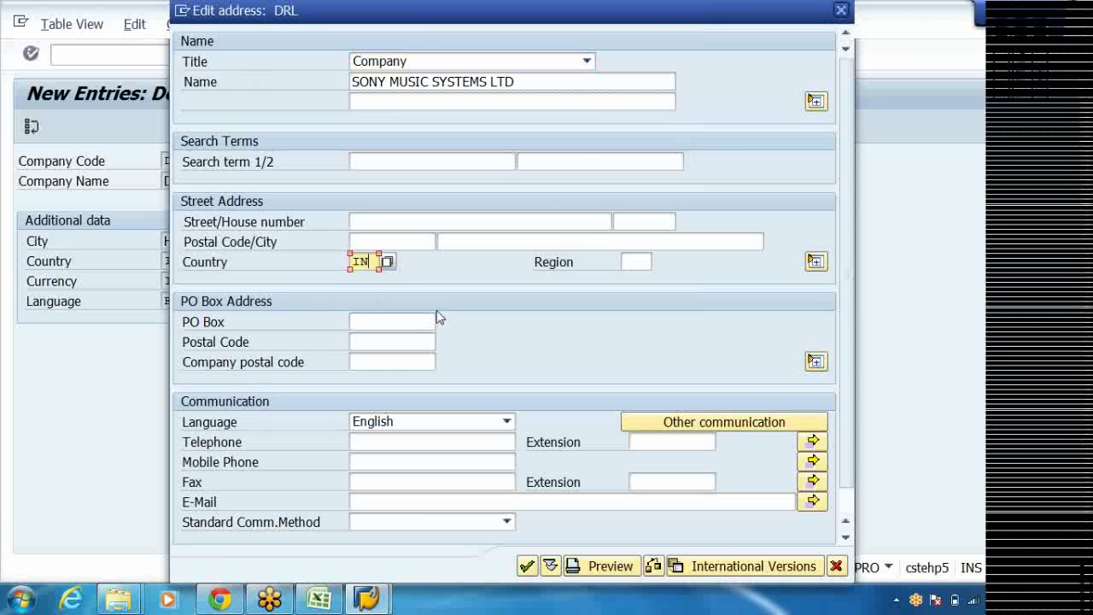
pyautogui.click(389, 241)
pyautogui.click(393, 259)
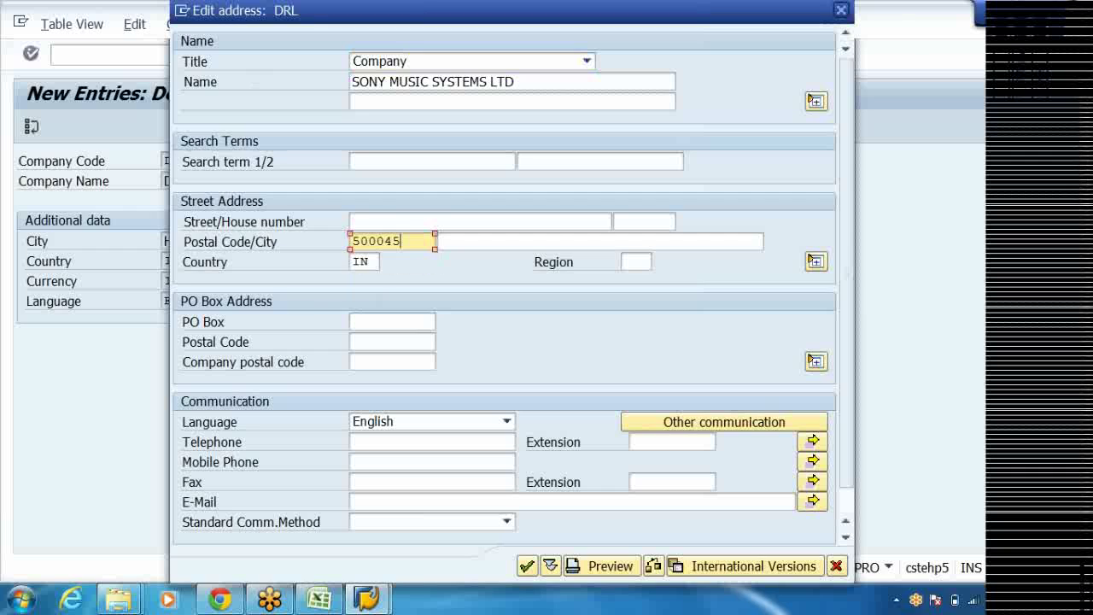
pyautogui.click(443, 242)
pyautogui.click(480, 276)
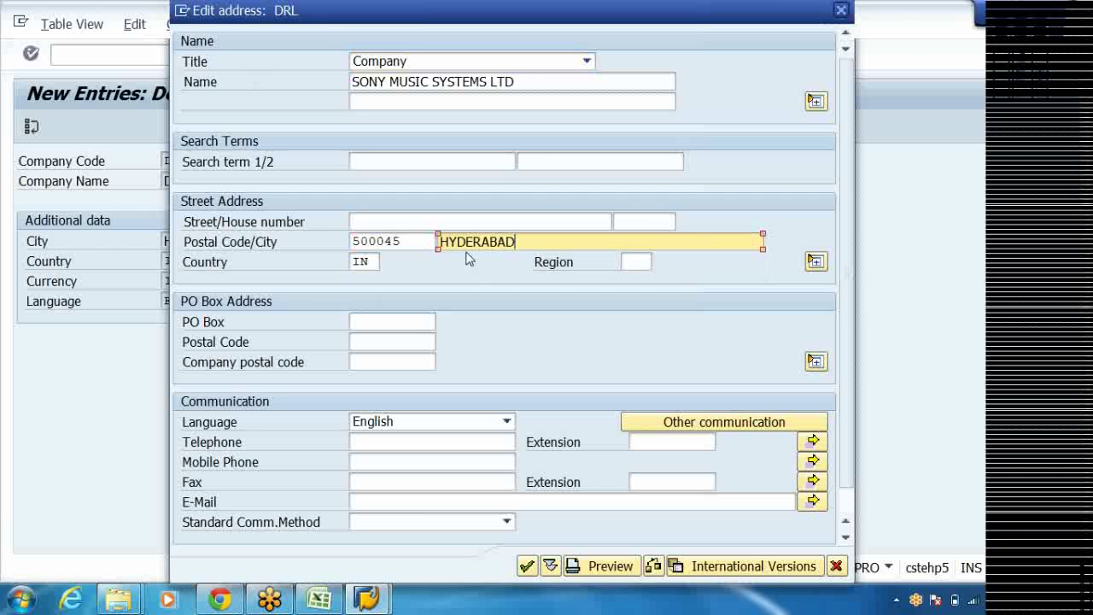
pyautogui.click(478, 221)
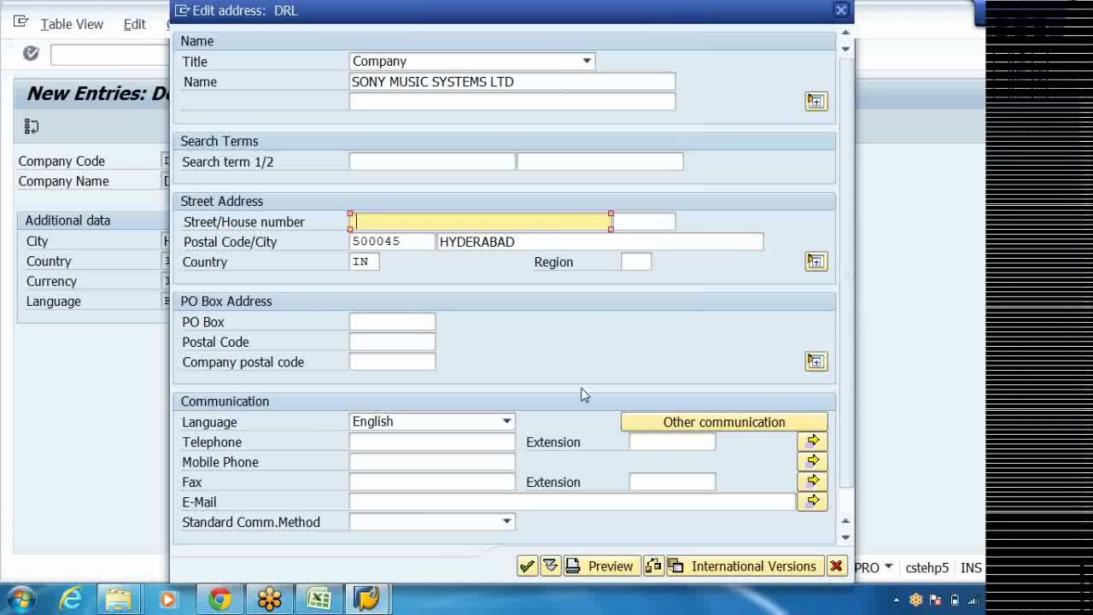
pyautogui.click(527, 568)
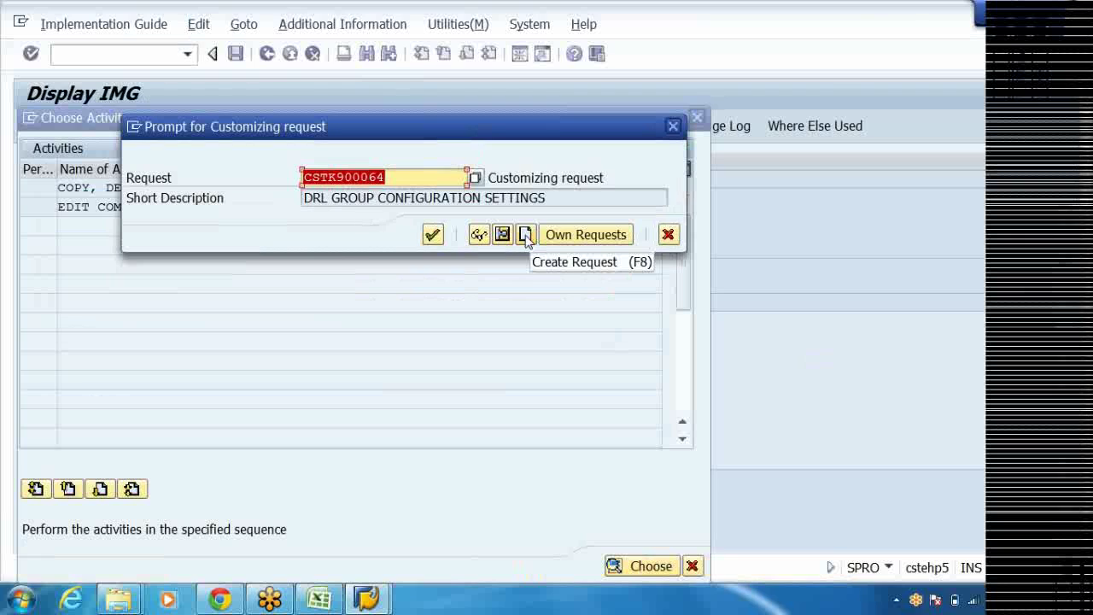
# Step: Save the company code under a new customizing request described as DRL COMP CODE SETTINGS and return to the implementation guide
pyautogui.click(525, 236)
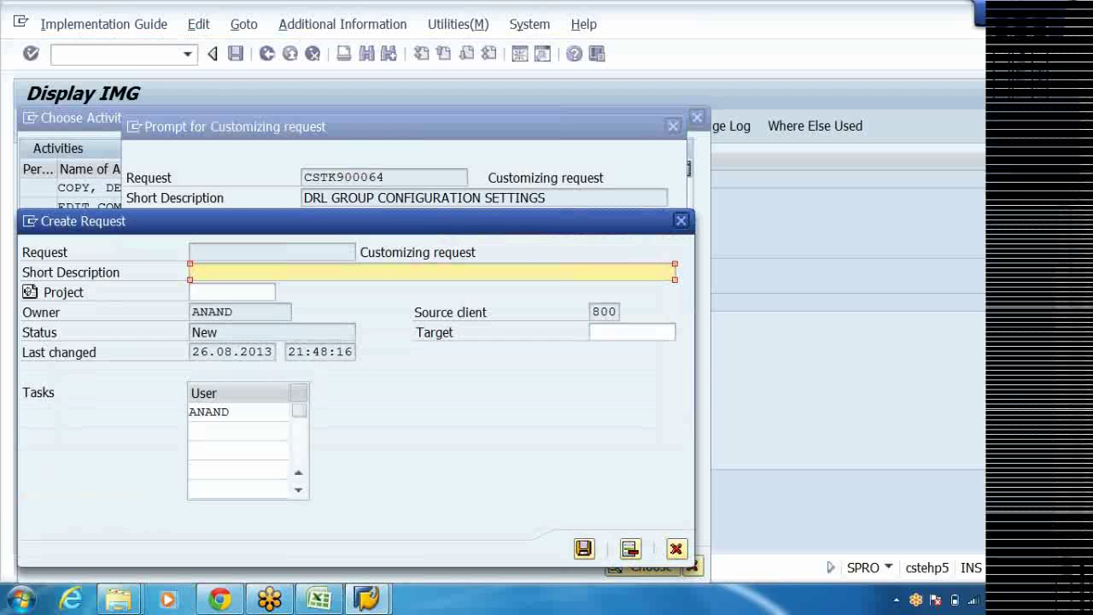
pyautogui.write('DRL COMP')
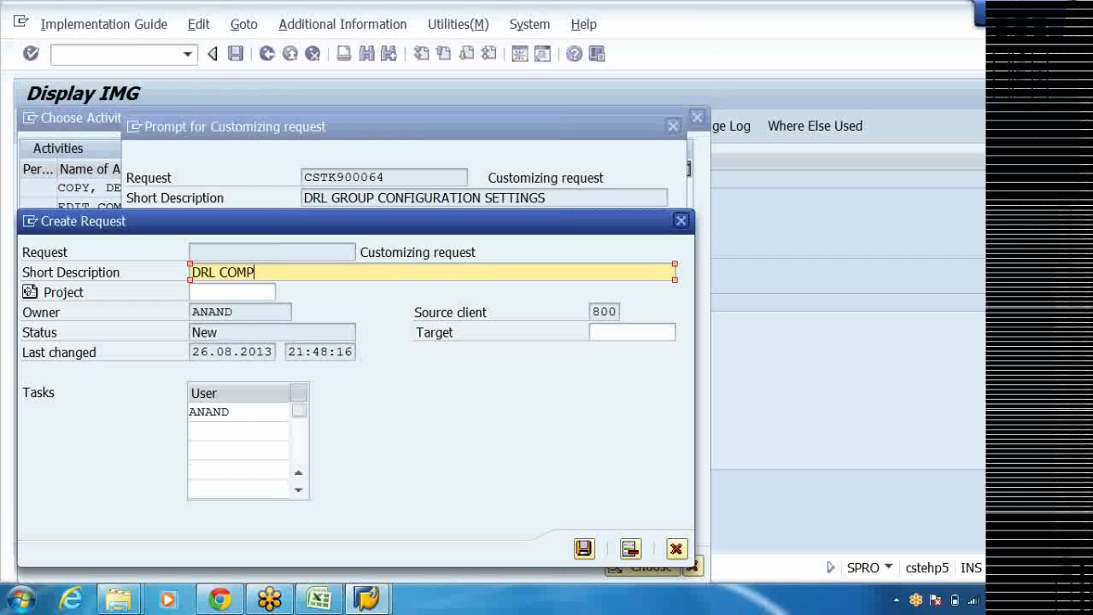
pyautogui.write(' CODE SETTINGS')
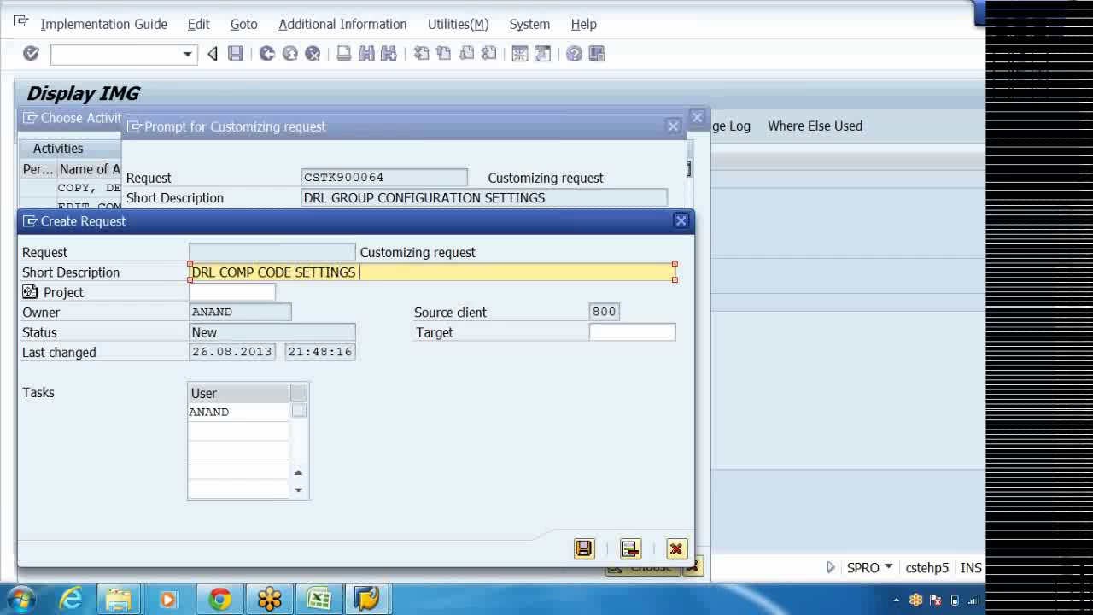
pyautogui.press('Return')
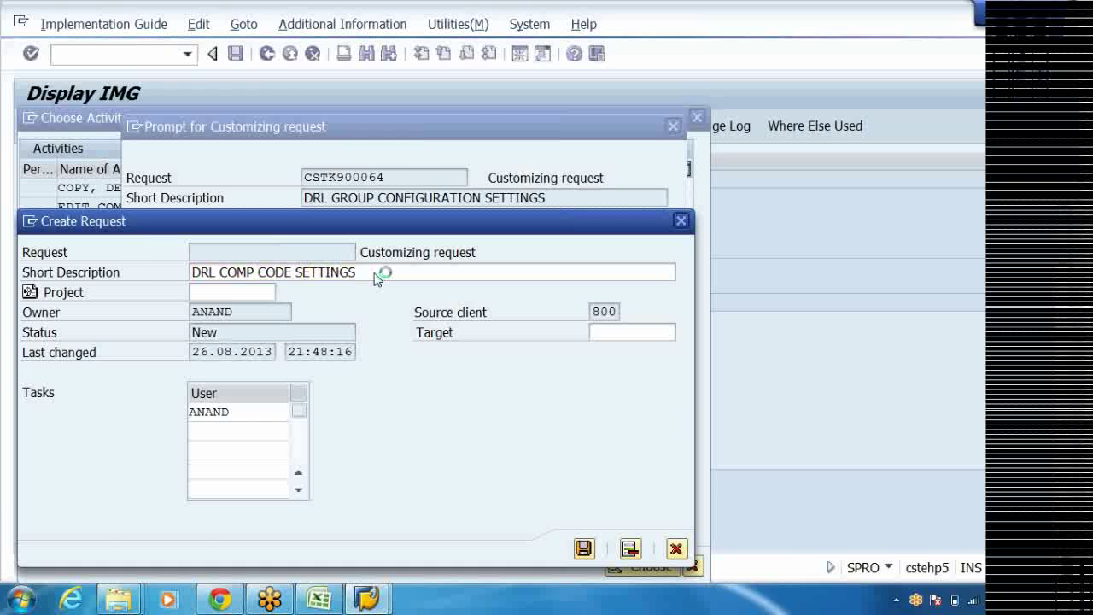
pyautogui.press('Return')
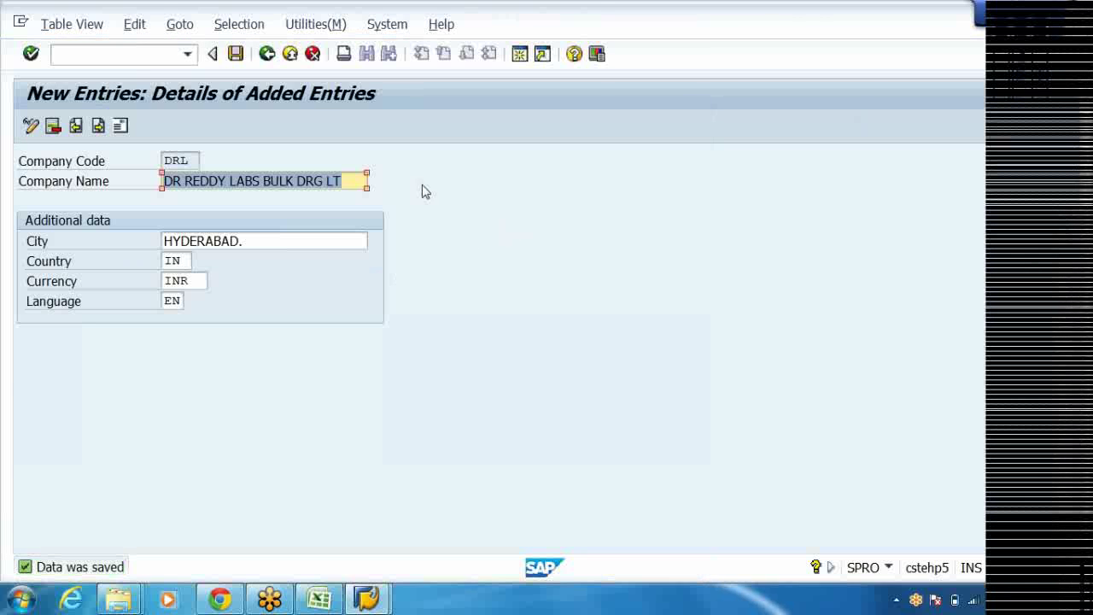
pyautogui.click(291, 55)
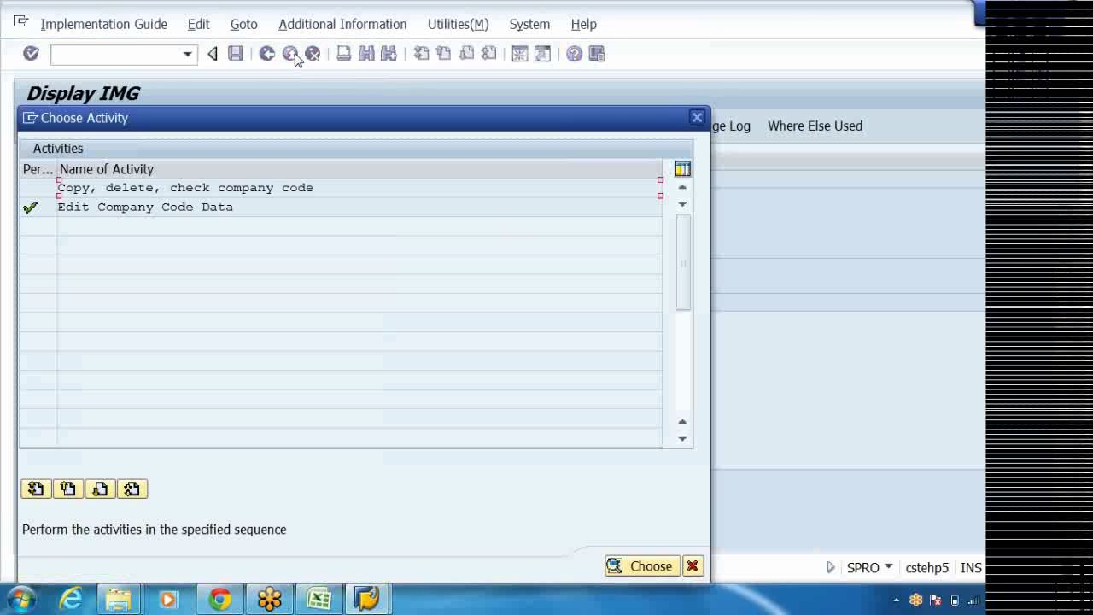
pyautogui.click(692, 566)
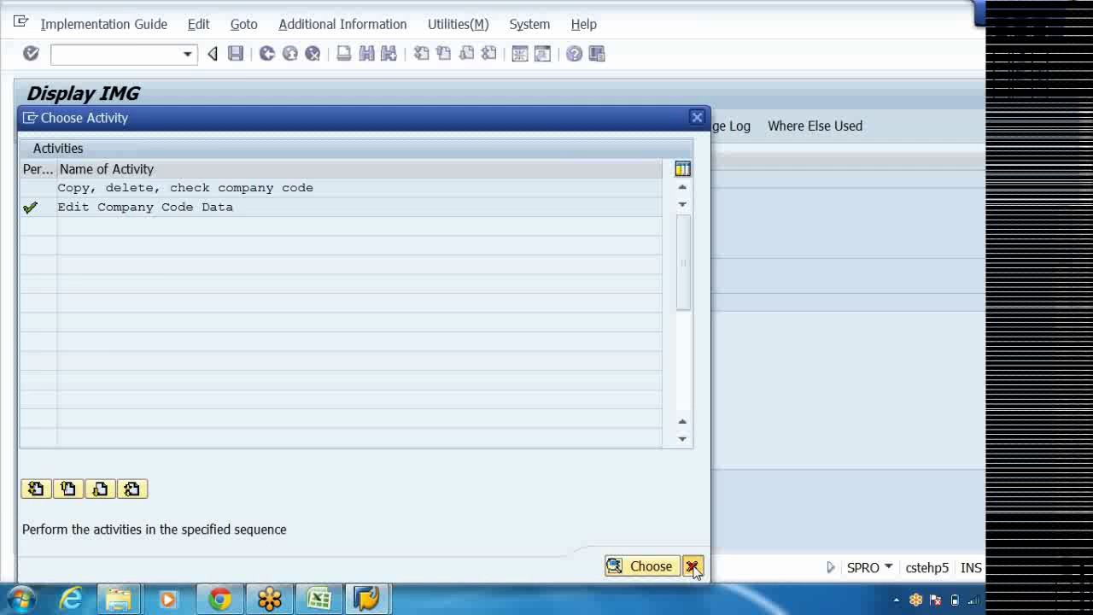
# Step: Open Assign company code to company from the Financial Accounting assignments in Enterprise Structure
pyautogui.scroll(-1, 475, 343)
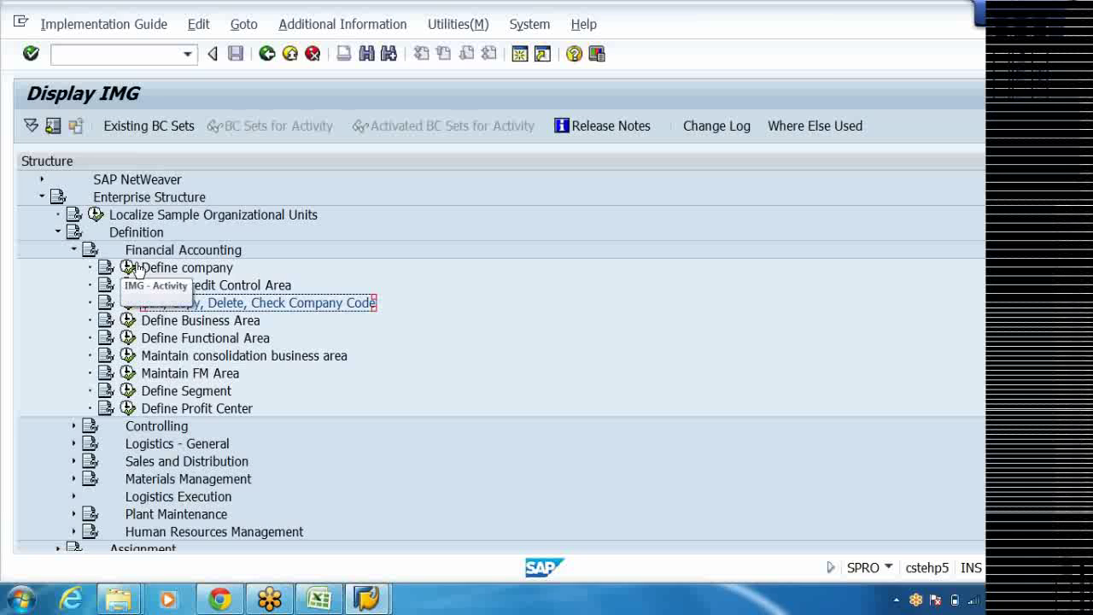
pyautogui.click(74, 250)
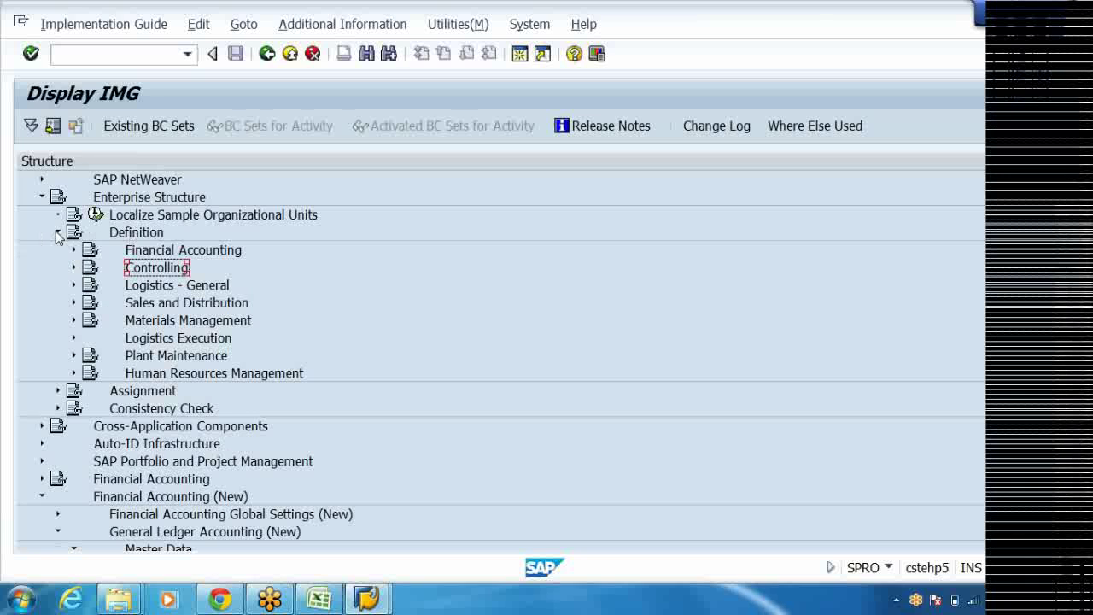
pyautogui.click(57, 232)
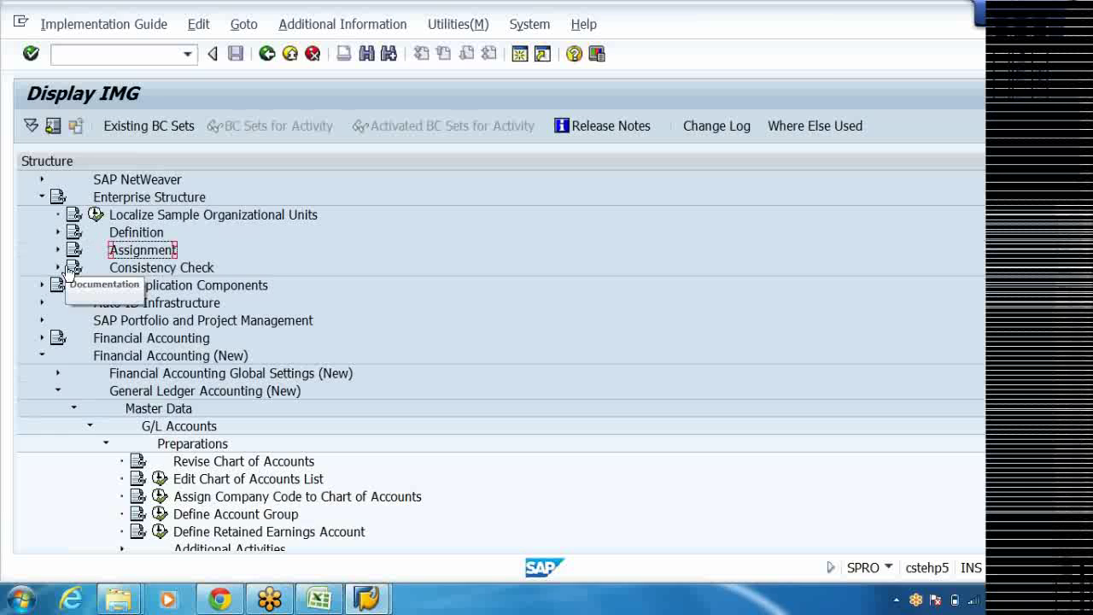
pyautogui.doubleClick(139, 251)
pyautogui.press('Down')
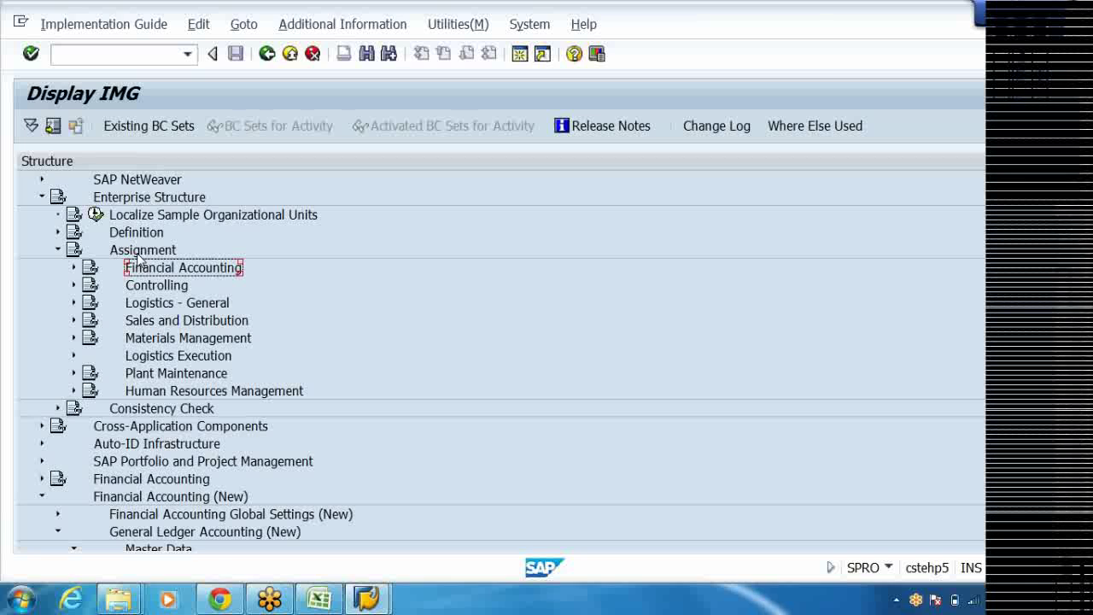
pyautogui.press('Right')
pyautogui.press('Down')
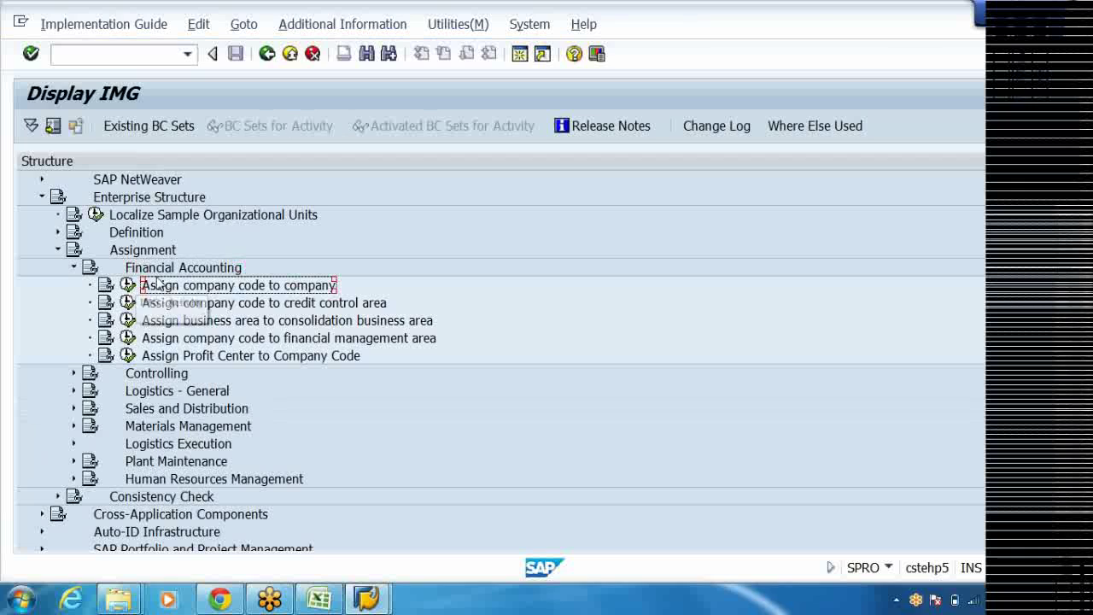
pyautogui.click(126, 284)
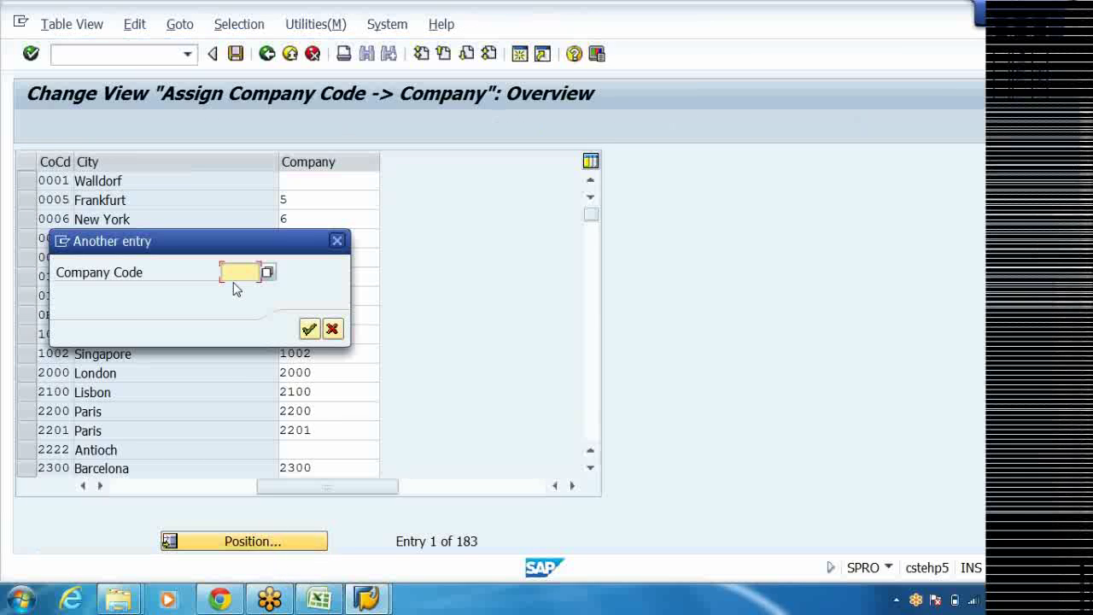
# Step: Position the assignment list on company code DRL
pyautogui.write('DR')
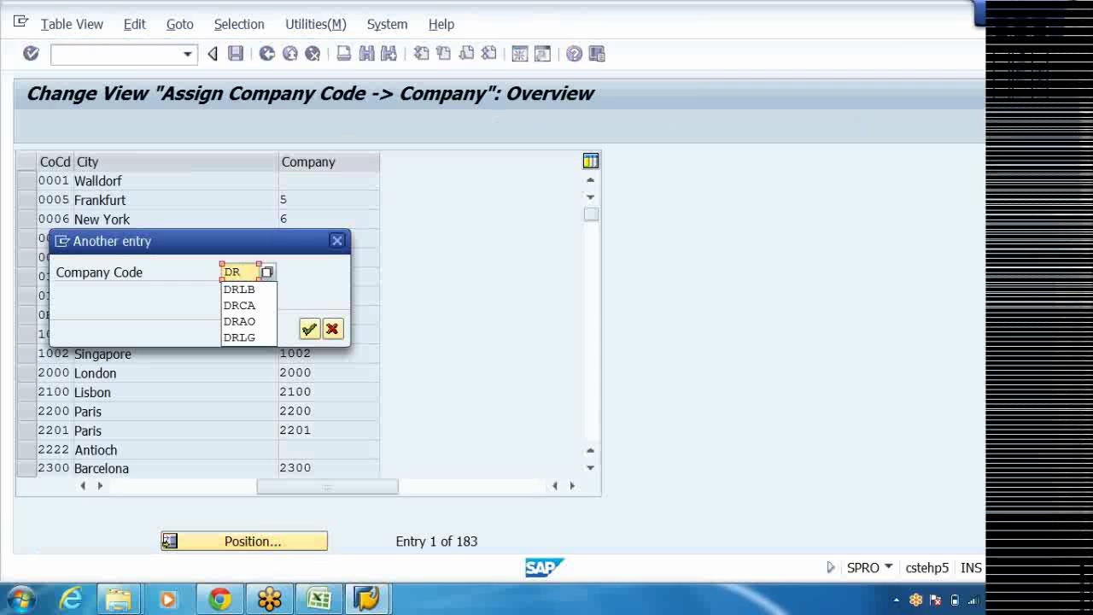
pyautogui.write('L')
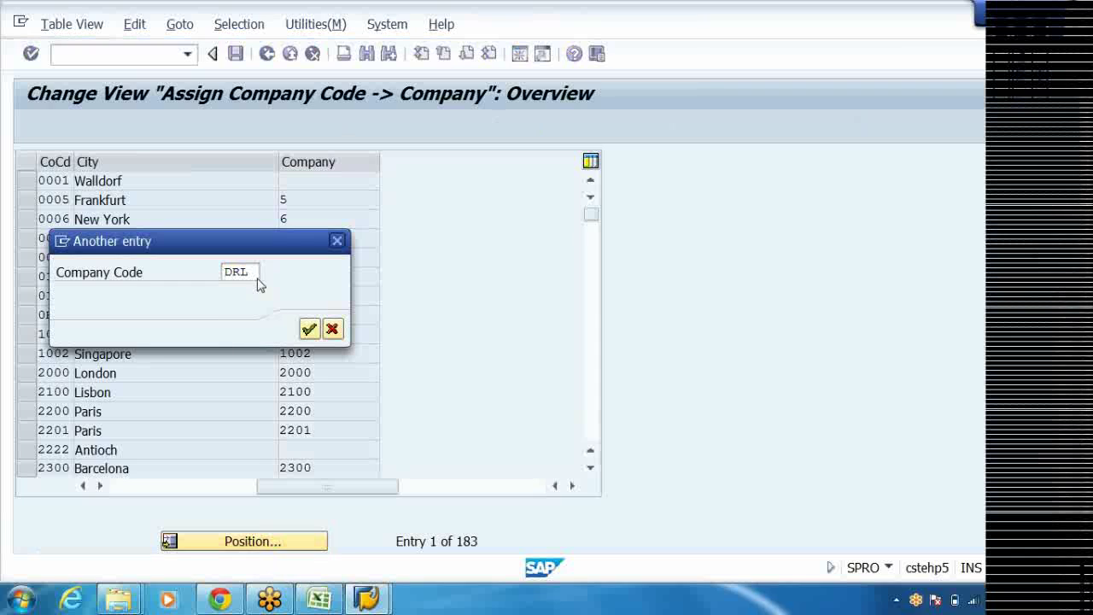
pyautogui.press('Return')
pyautogui.click(50, 181)
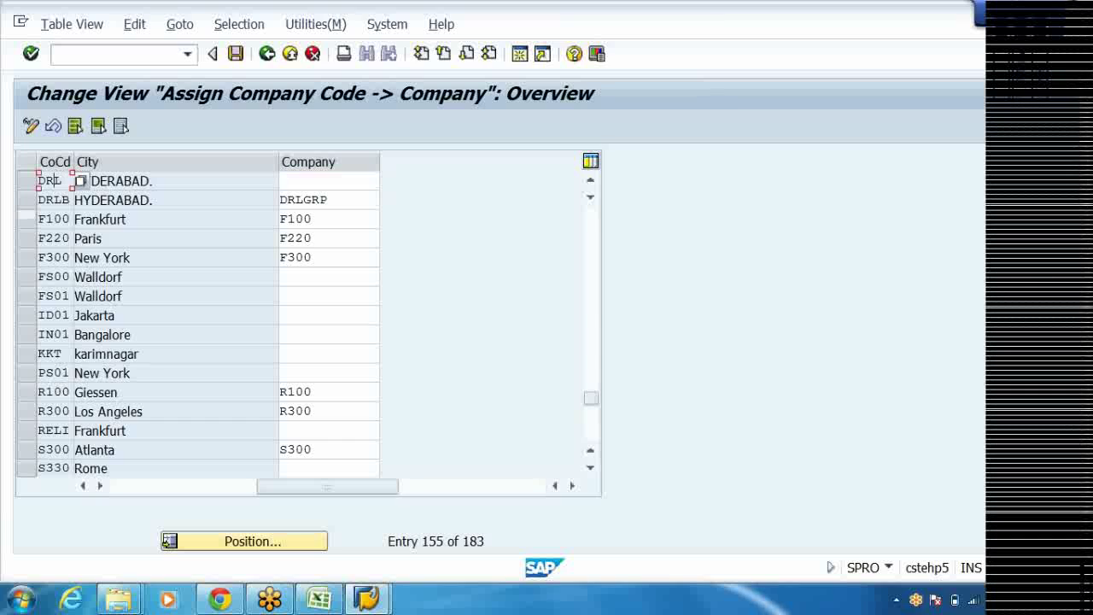
# Step: Assign company DRL to company code DRL and save the assignment
pyautogui.press('Tab')
pyautogui.write('DRL')
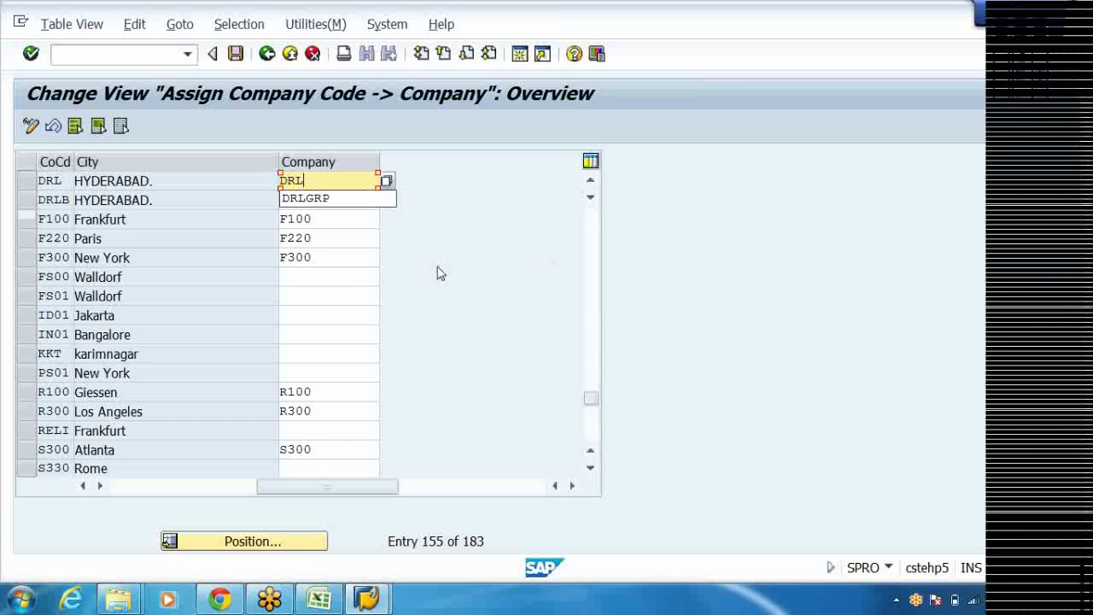
pyautogui.press('Down')
pyautogui.press('Return')
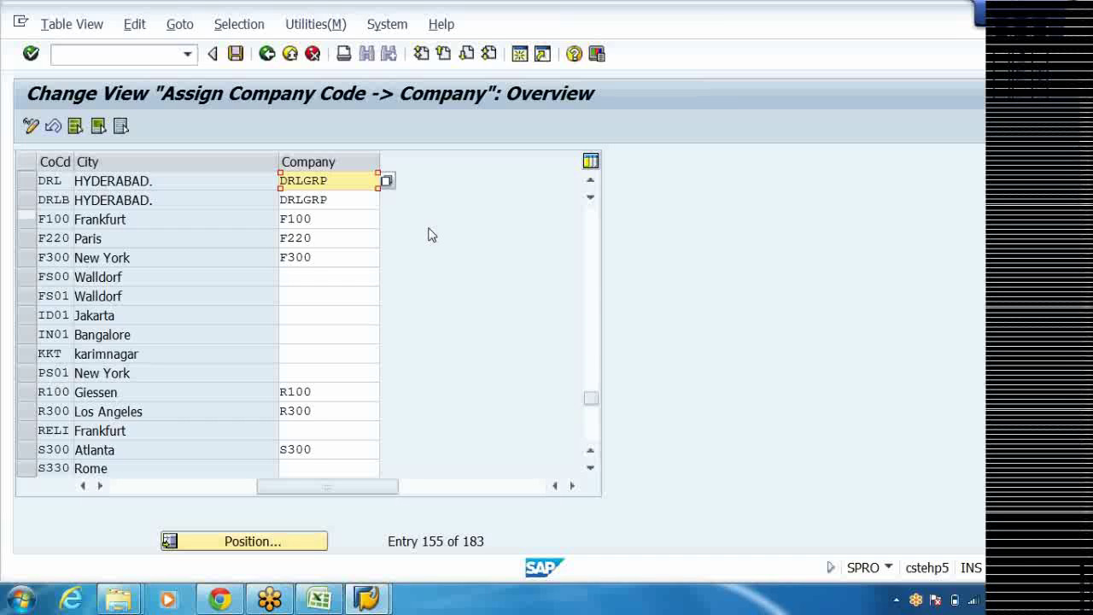
pyautogui.press('BackSpace')
pyautogui.press('BackSpace')
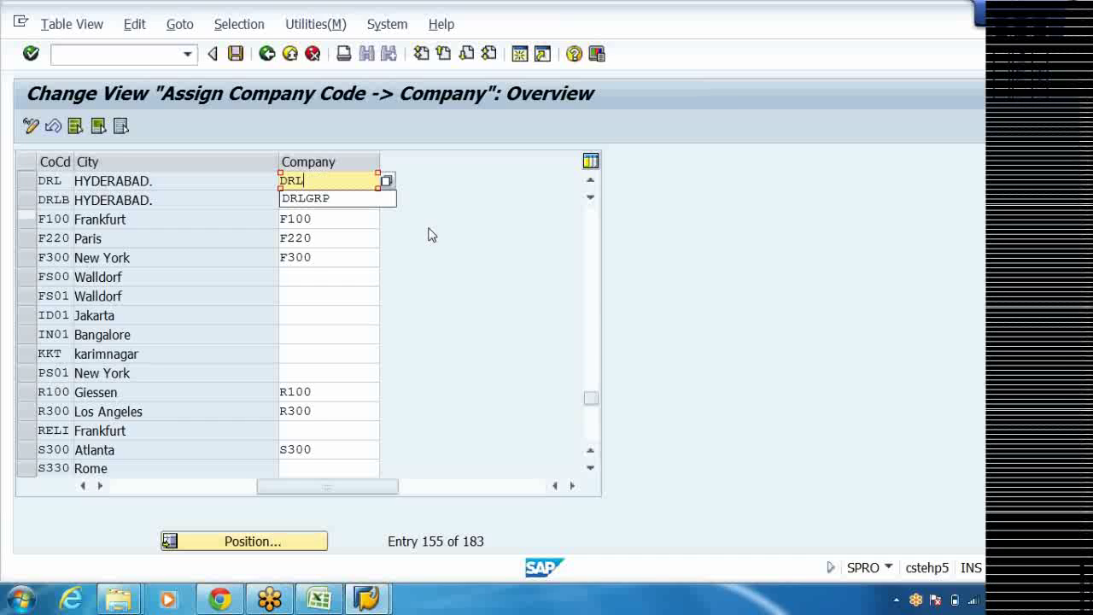
pyautogui.press('Return')
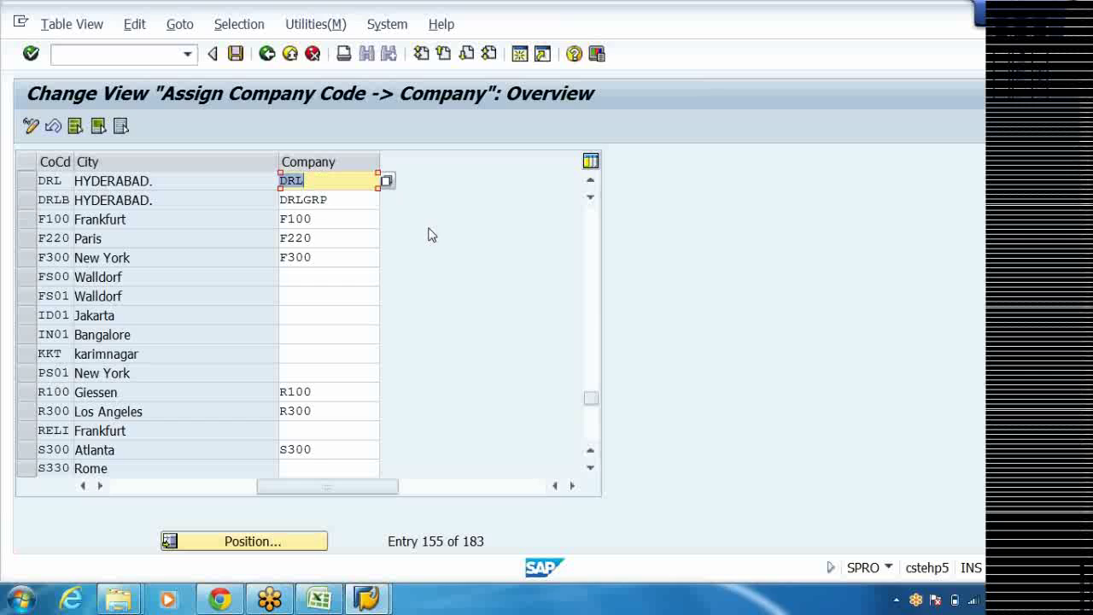
pyautogui.click(235, 54)
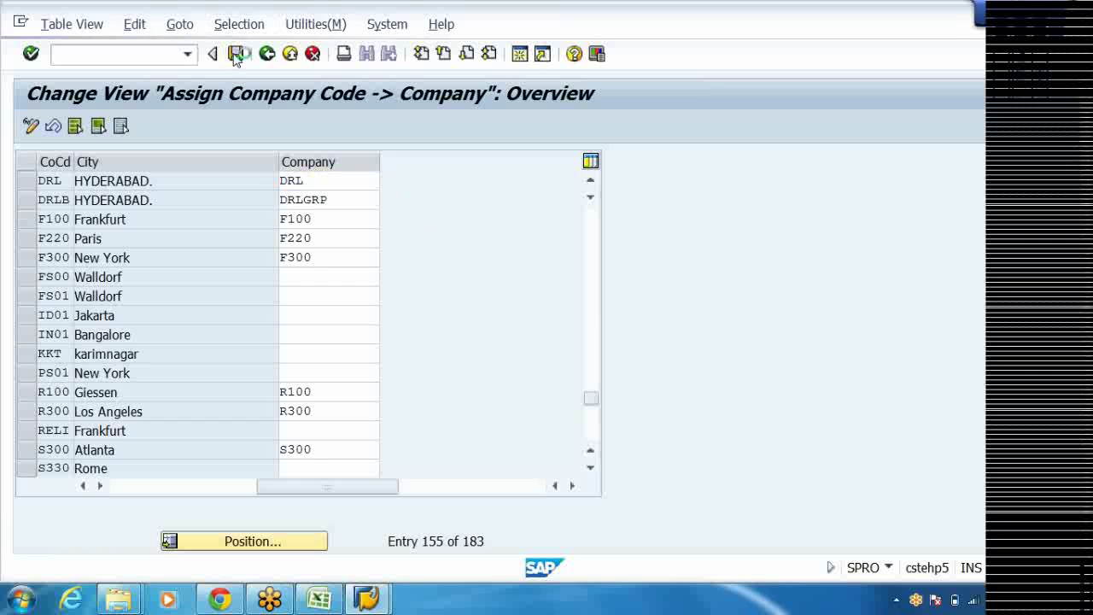
pyautogui.click(360, 329)
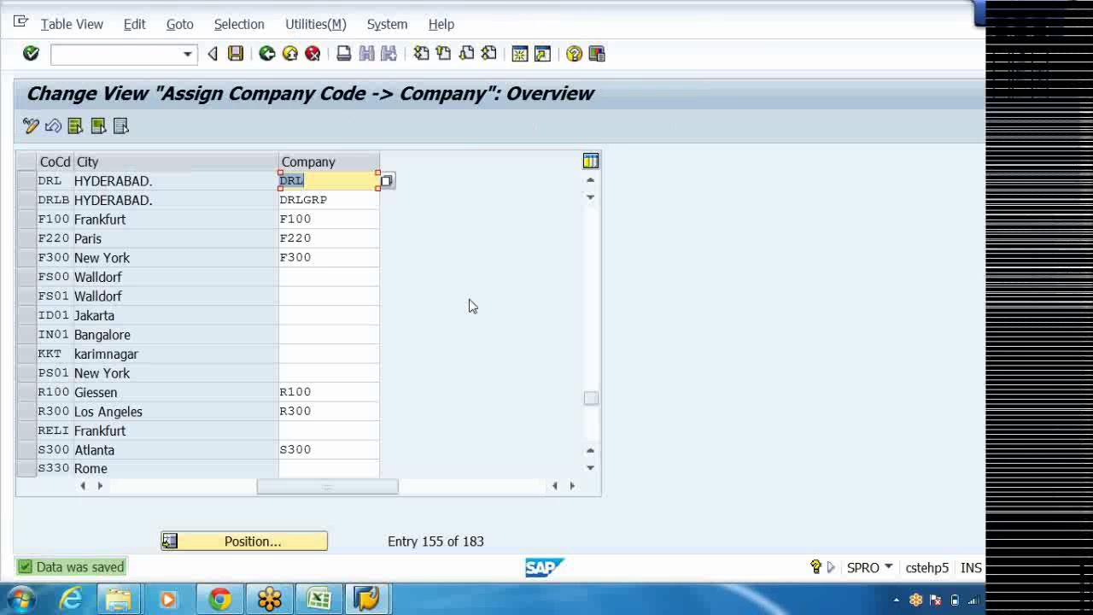
# Step: Return to the implementation guide, collapse the Enterprise Structure assignments and locate Edit Chart of Accounts List under the G/L account preparations
pyautogui.click(268, 53)
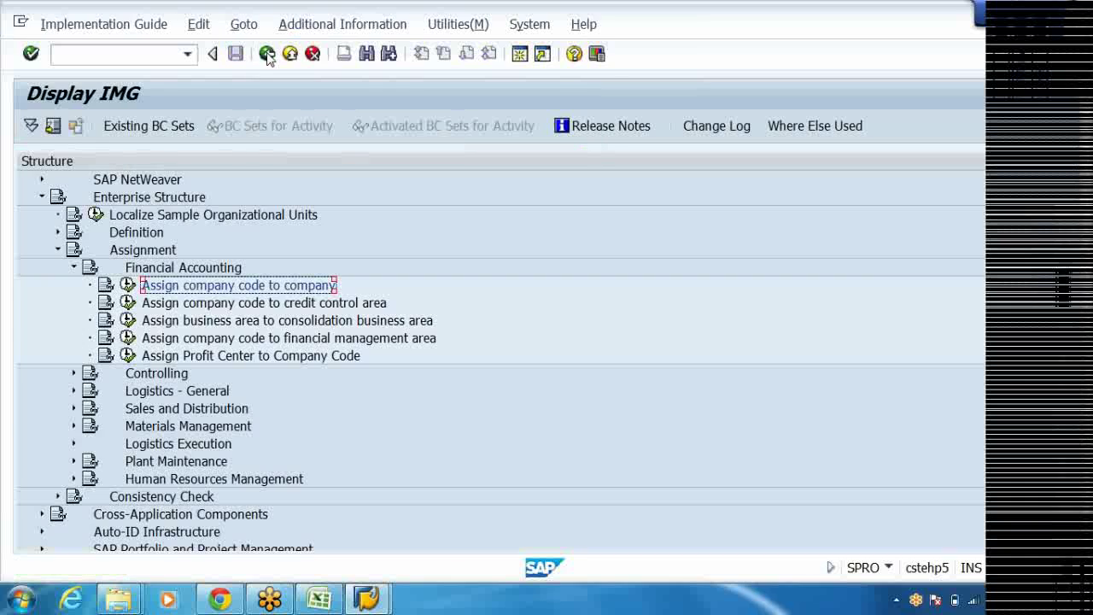
pyautogui.click(71, 267)
pyautogui.click(58, 249)
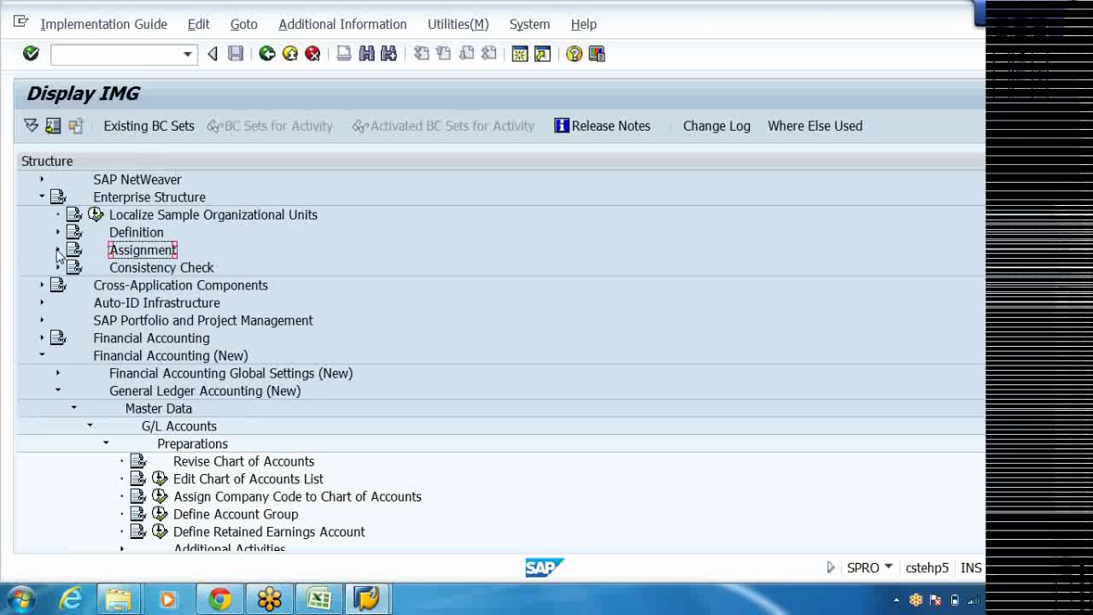
pyautogui.scroll(-2, 424, 369)
pyautogui.scroll(-1, 433, 400)
pyautogui.click(259, 357)
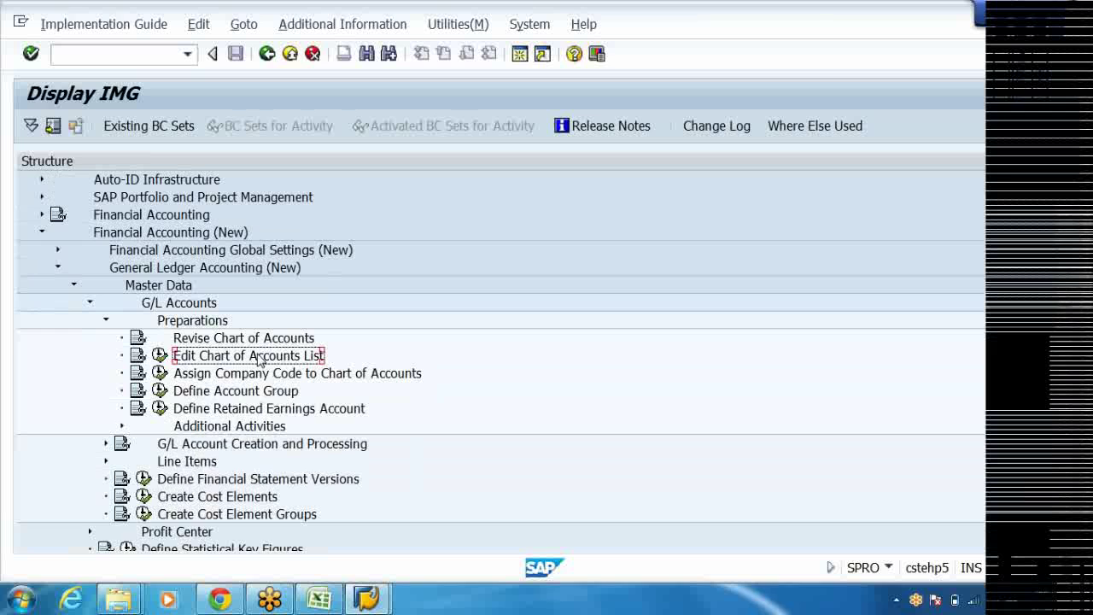
# Step: Glance at the account group sheet in Excel, and trace the guide path from Financial Accounting (New) down to G/L Accounts Preparations
pyautogui.click(319, 598)
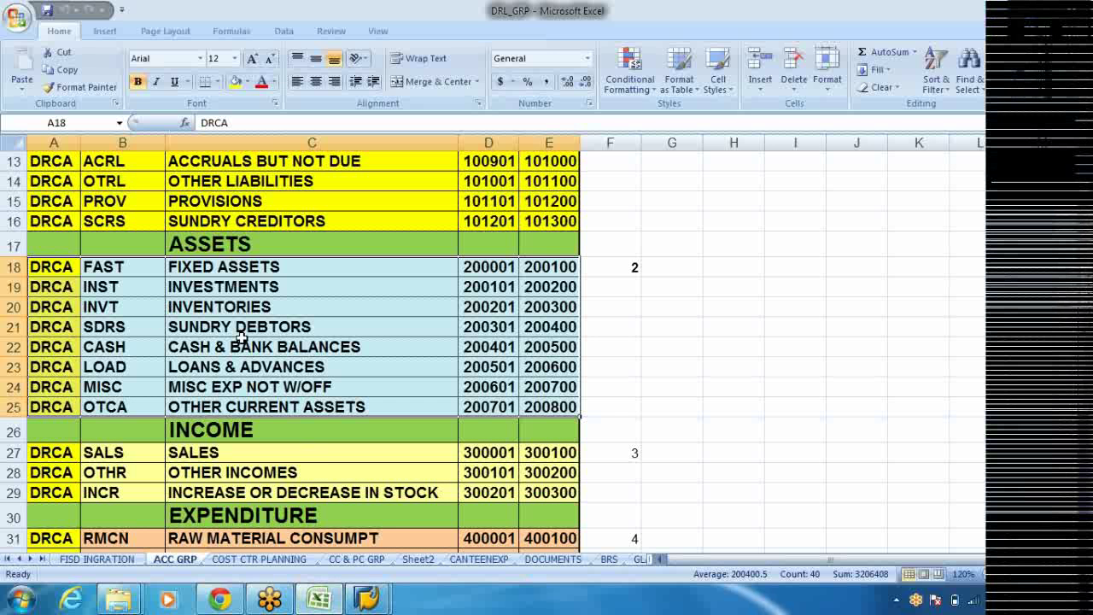
pyautogui.hotkey('alt', 'Tab')
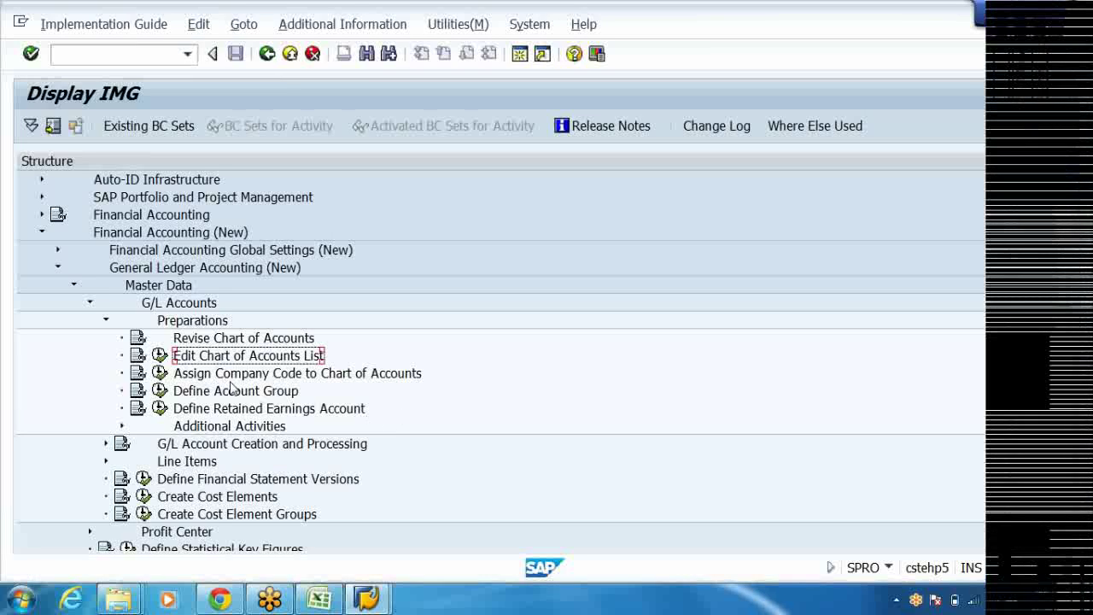
pyautogui.click(146, 234)
pyautogui.click(146, 274)
pyautogui.click(164, 288)
pyautogui.click(188, 306)
pyautogui.click(200, 325)
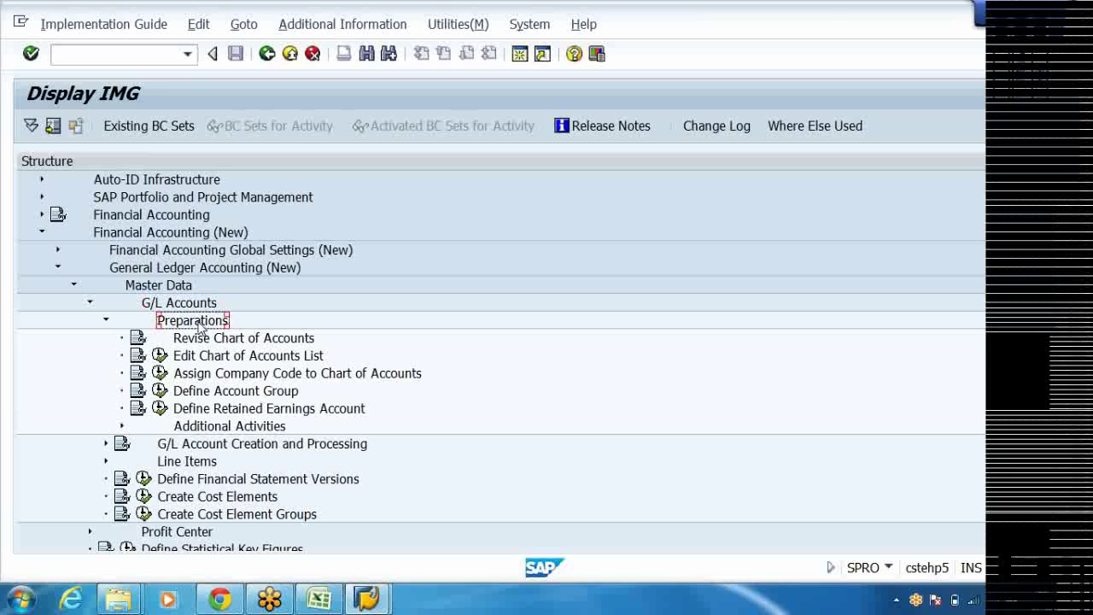
# Step: Read the documentation of the Revise Chart of Accounts activity and close it
pyautogui.click(224, 340)
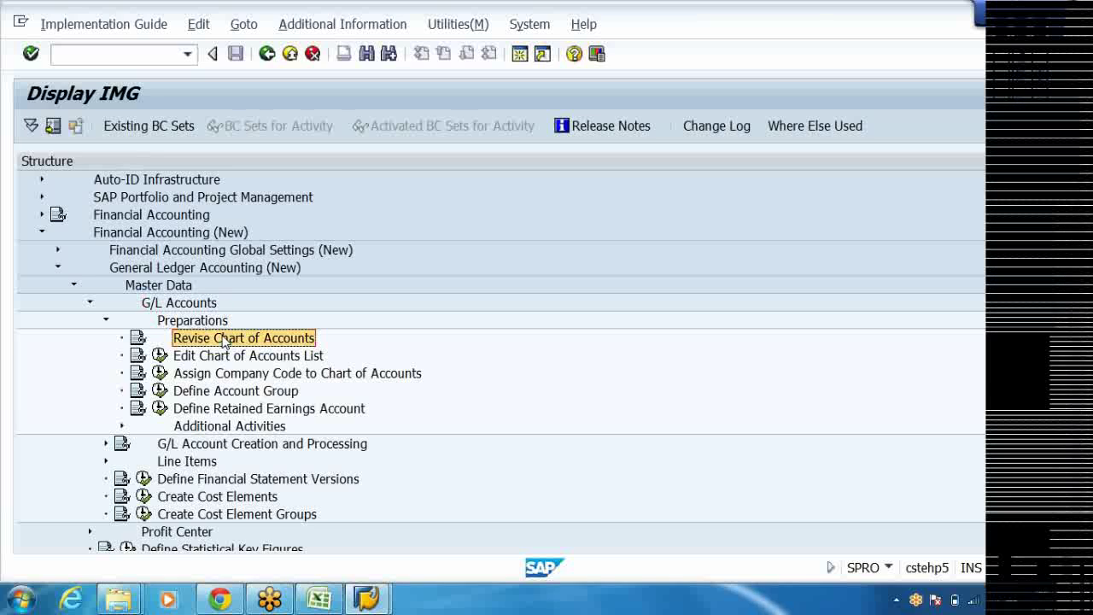
pyautogui.click(138, 338)
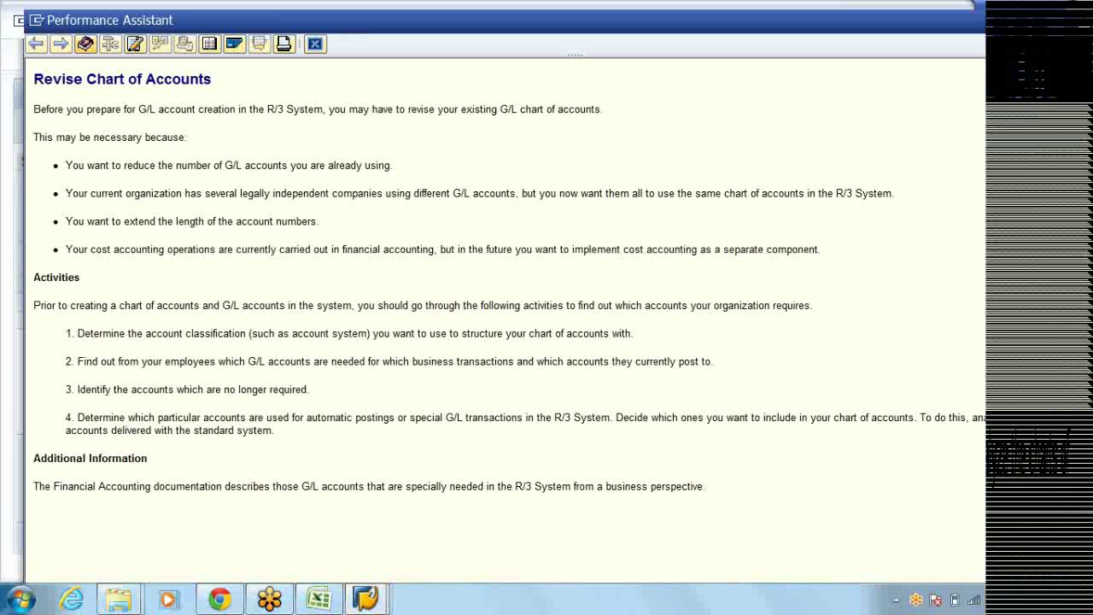
pyautogui.click(315, 46)
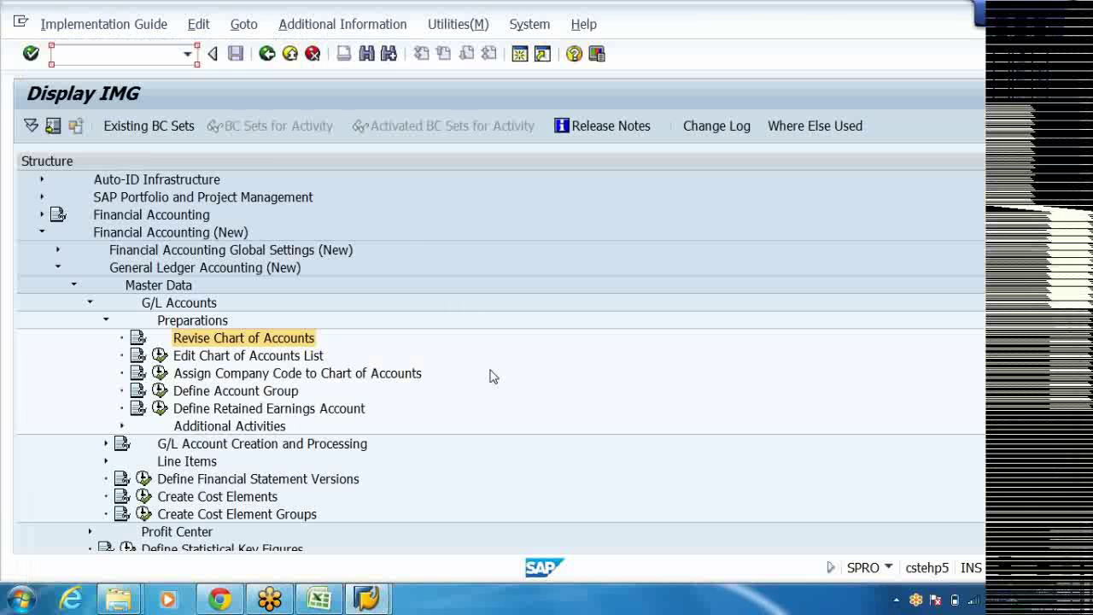
# Step: Create a new entry DRL in Edit Chart of Accounts List with the description CHART OF ACCOUNTS FOR DRL GRP
pyautogui.click(246, 357)
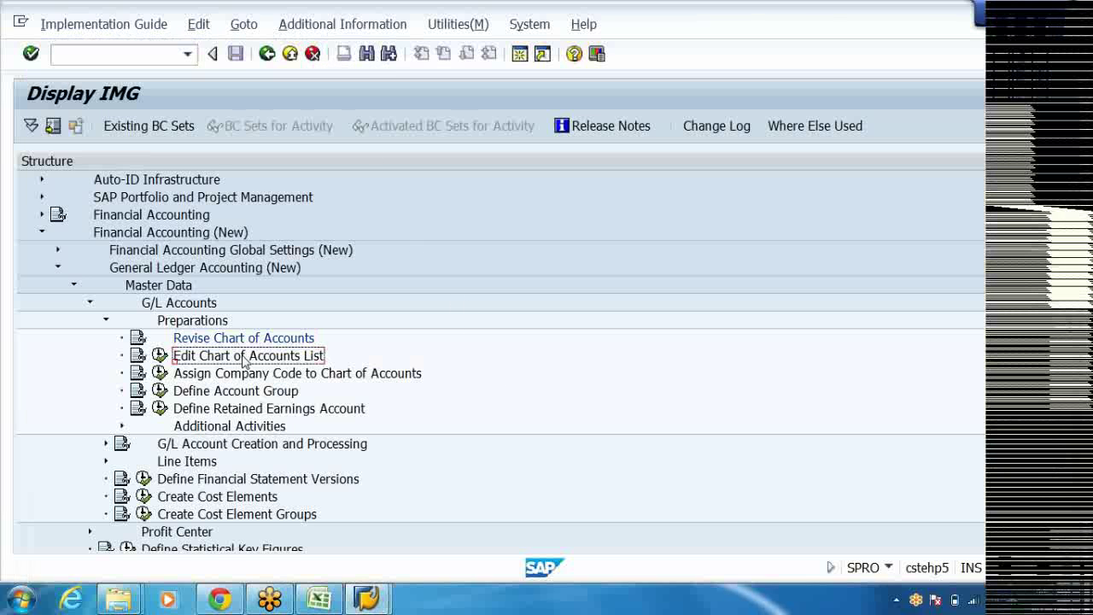
pyautogui.click(160, 356)
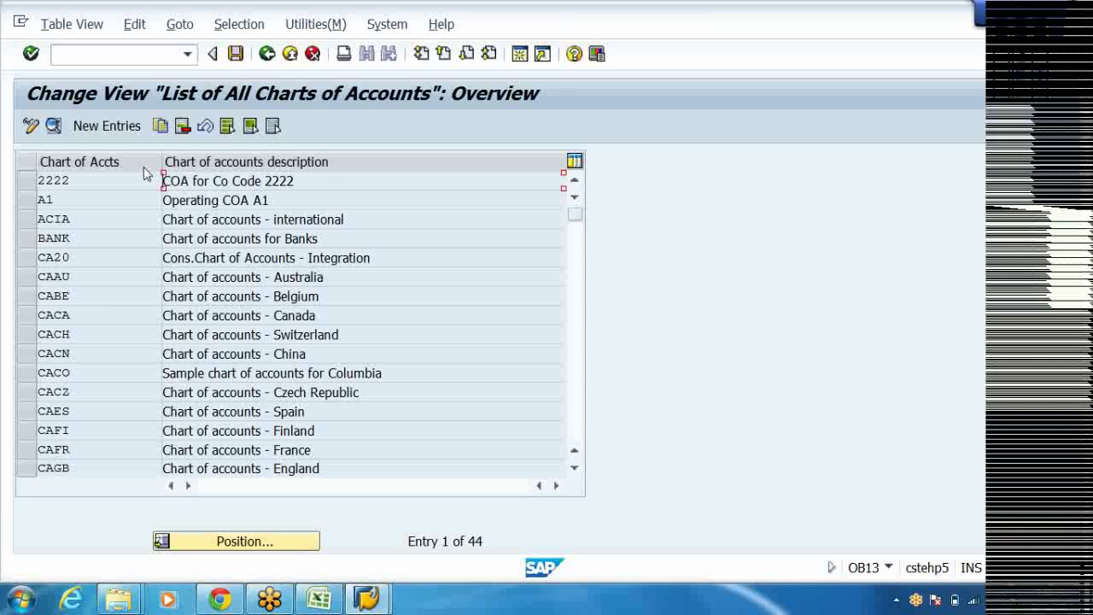
pyautogui.click(99, 126)
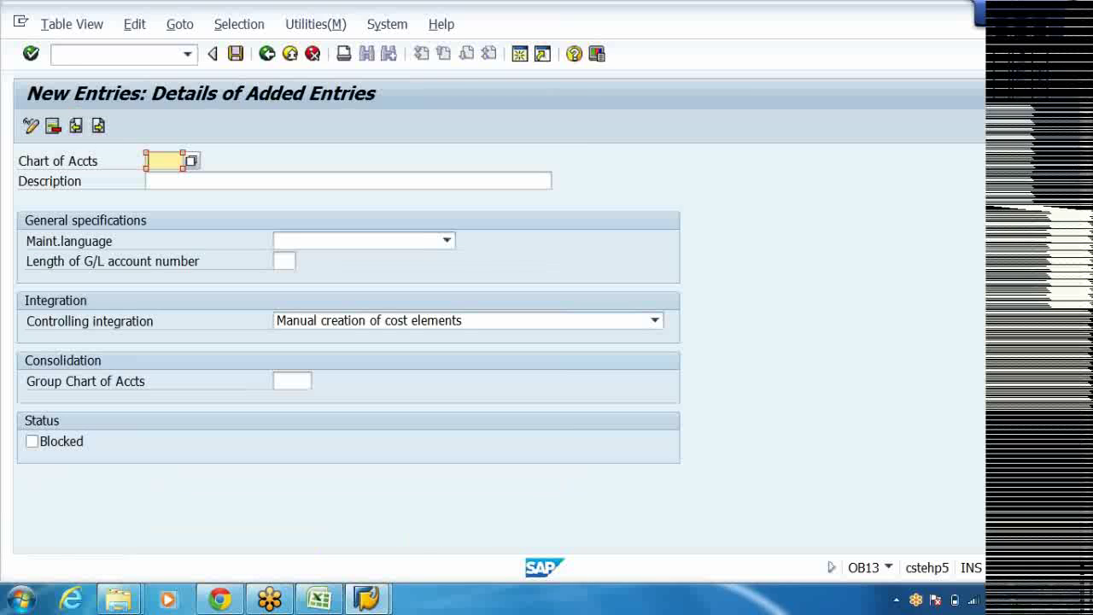
pyautogui.write('D')
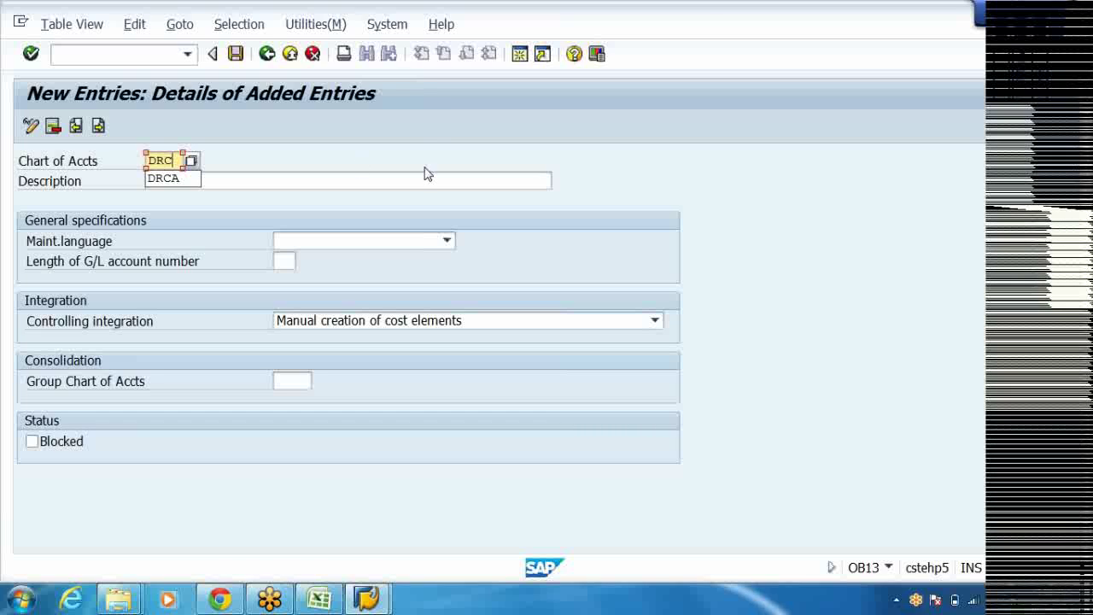
pyautogui.write('RC')
pyautogui.press('BackSpace')
pyautogui.write('I')
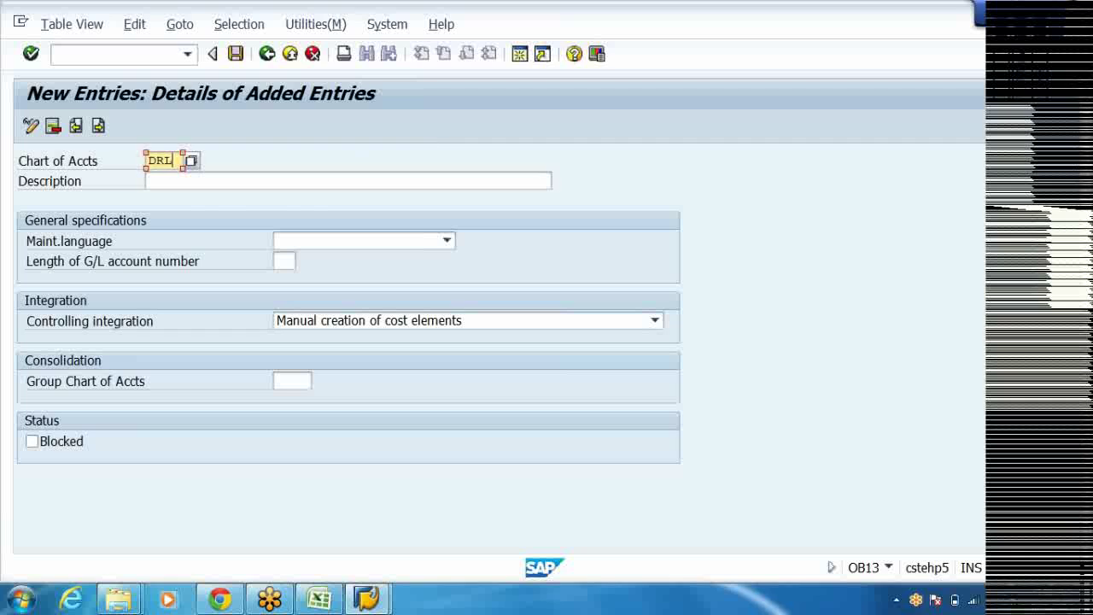
pyautogui.press('Tab')
pyautogui.click(374, 199)
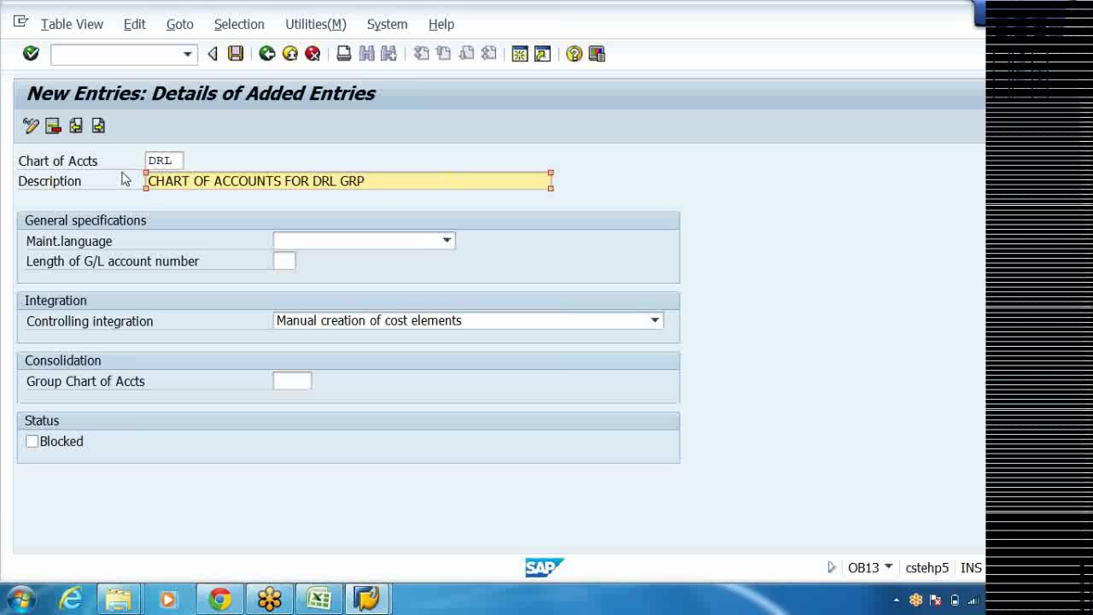
# Step: Extend the chart of accounts description to CHART OF ACCOUNTS FOR DRL GRP-NES
pyautogui.click(173, 161)
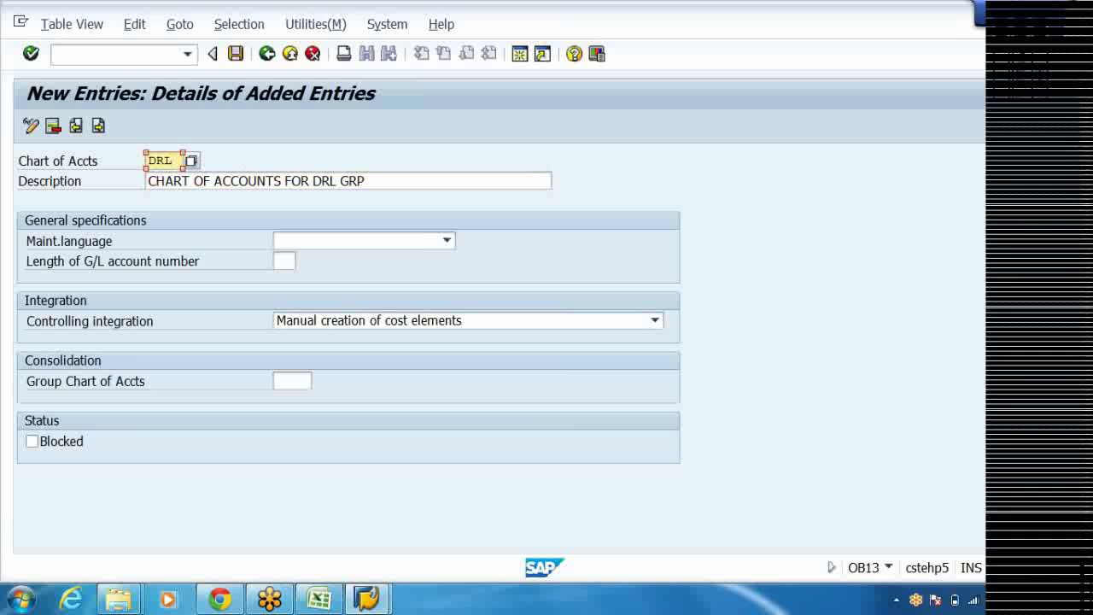
pyautogui.click(249, 181)
pyautogui.moveTo(368, 181); pyautogui.dragTo(6, 357)
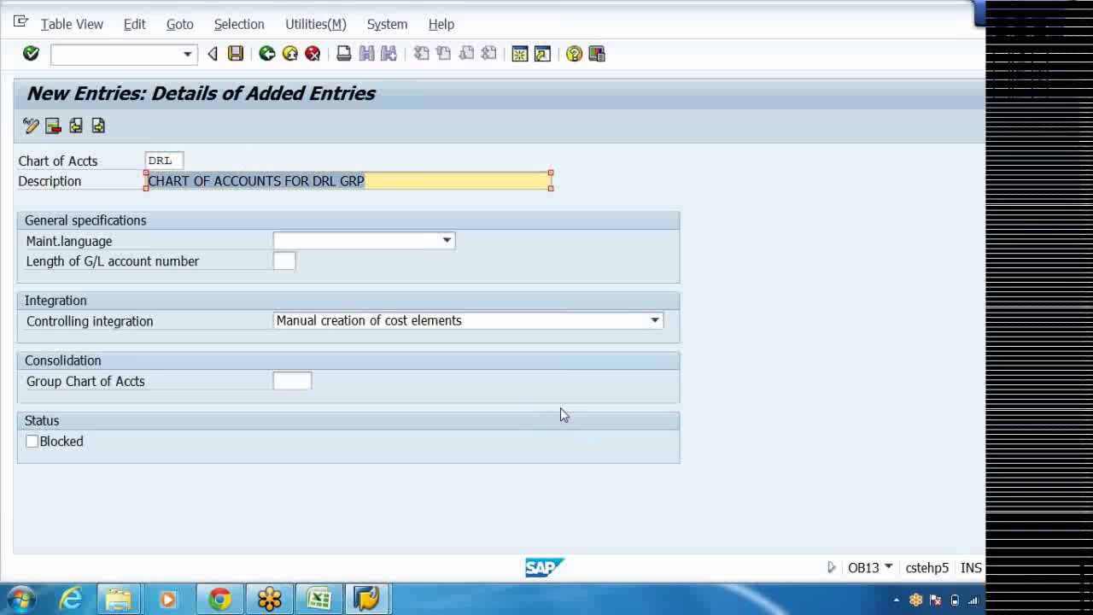
pyautogui.press('End')
pyautogui.write('-NE')
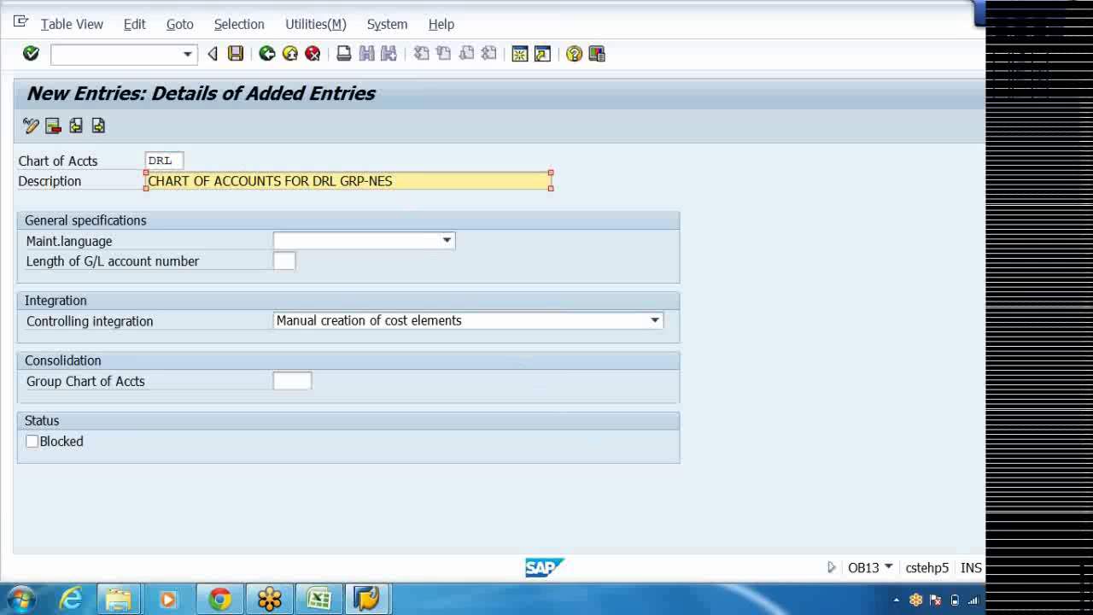
pyautogui.hotkey('shift', 'Tab')
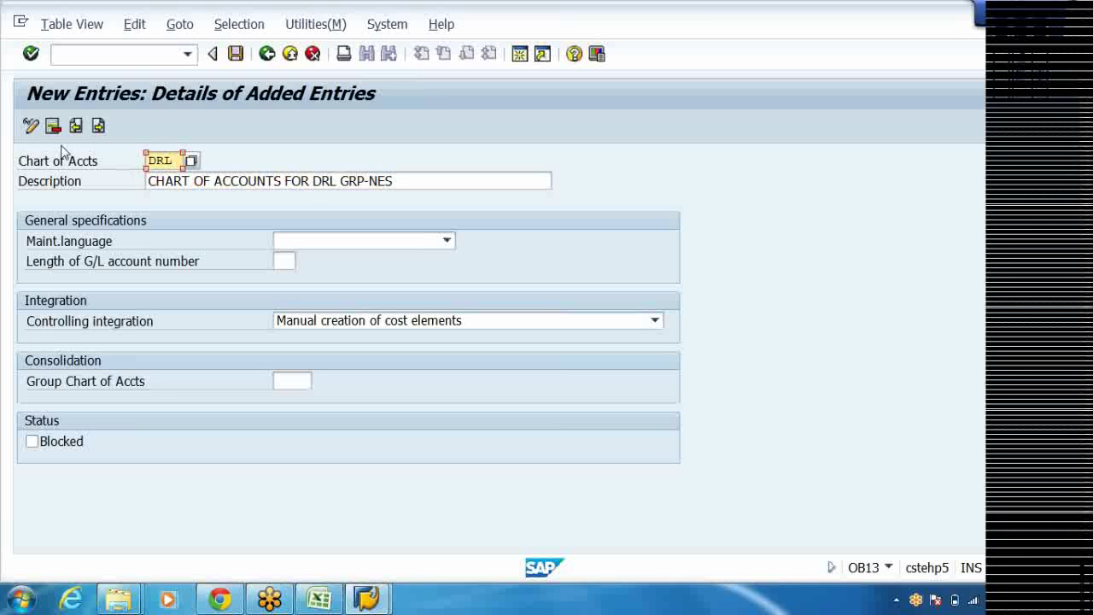
# Step: Set the chart's maintenance language to English and the G/L account number length to 6
pyautogui.click(444, 242)
pyautogui.press('e')
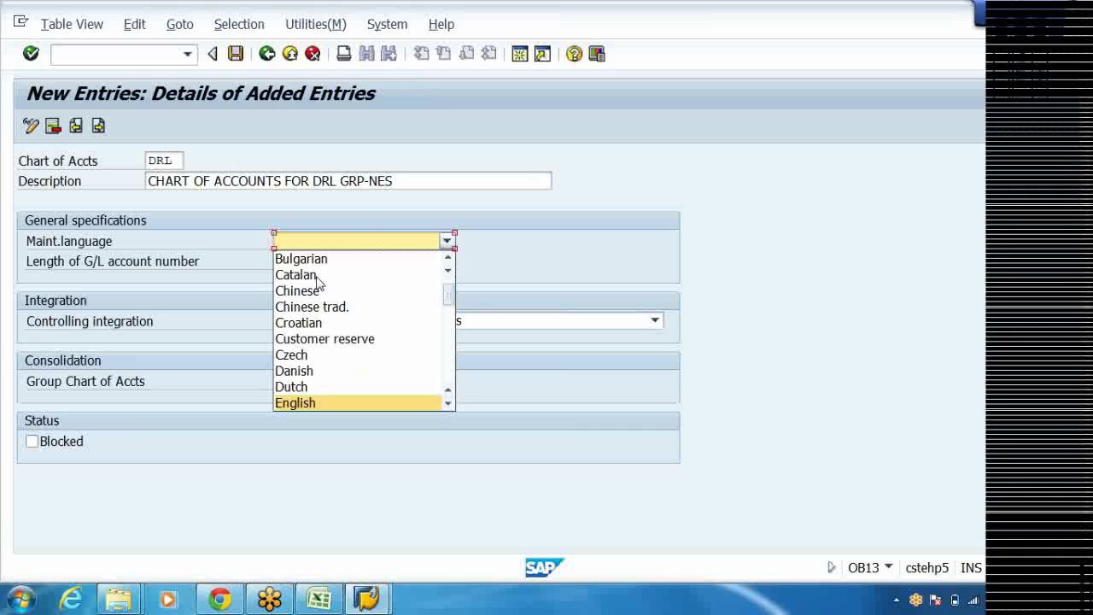
pyautogui.press('Return')
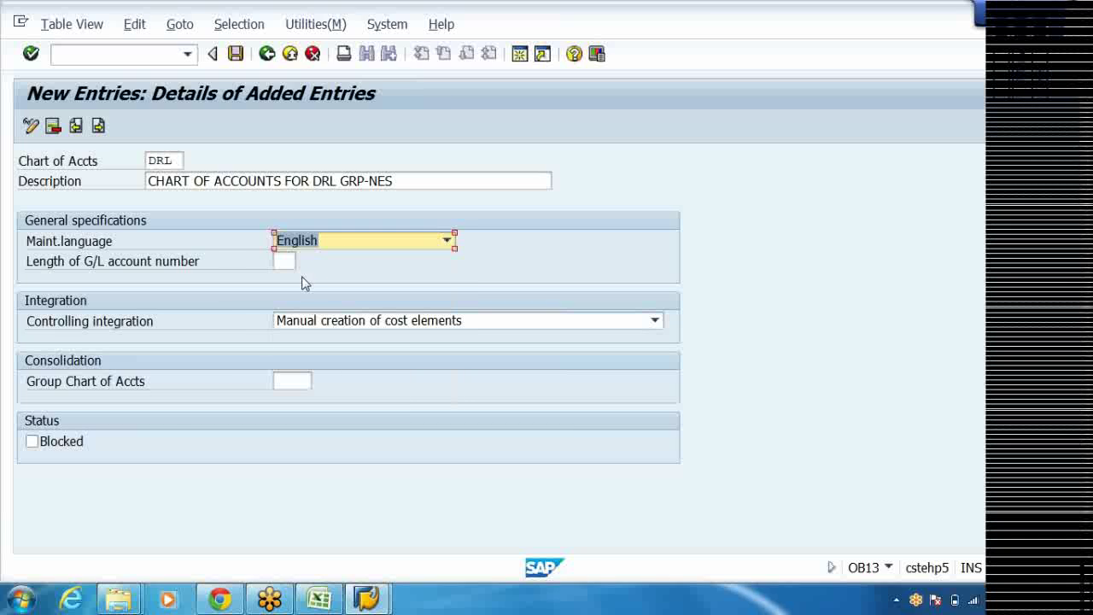
pyautogui.press('Tab')
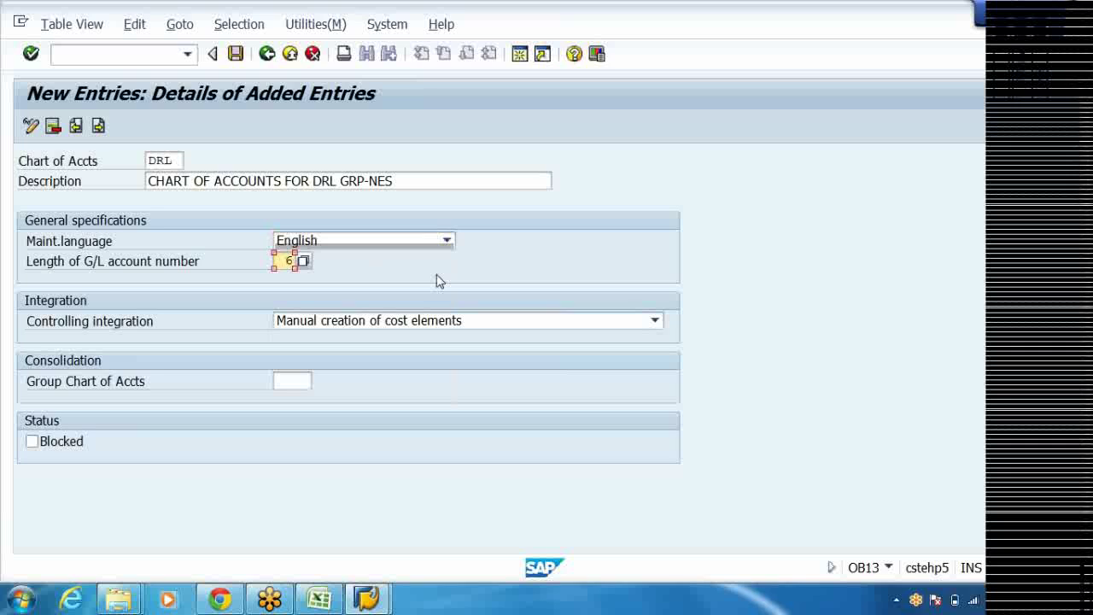
# Step: Save the chart of accounts under the DRL COMP CODE SETTINGS customizing request and return to the implementation guide
pyautogui.click(236, 54)
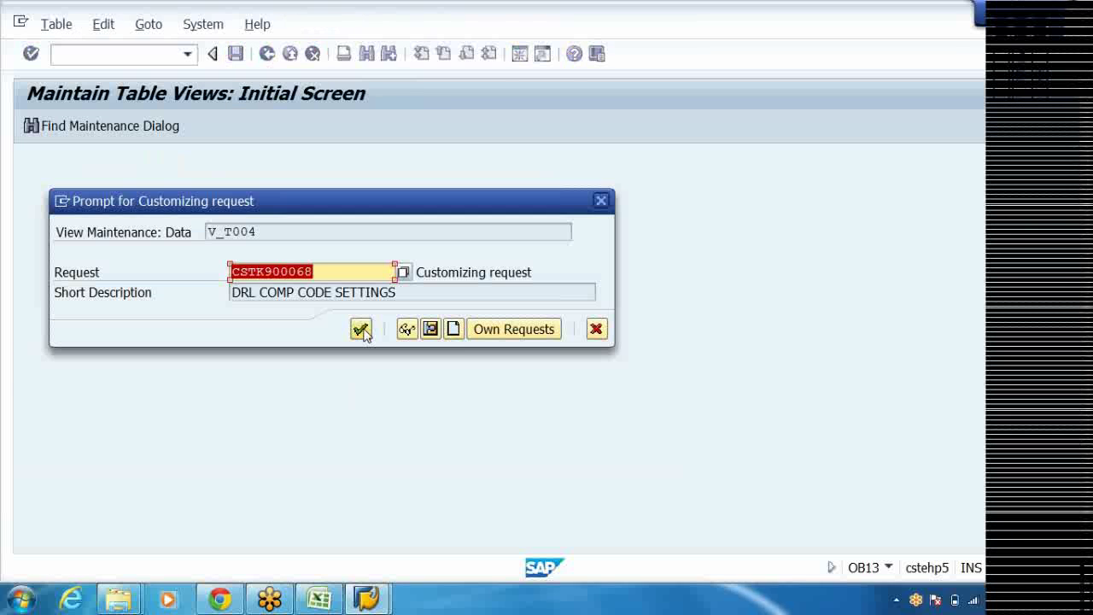
pyautogui.click(362, 331)
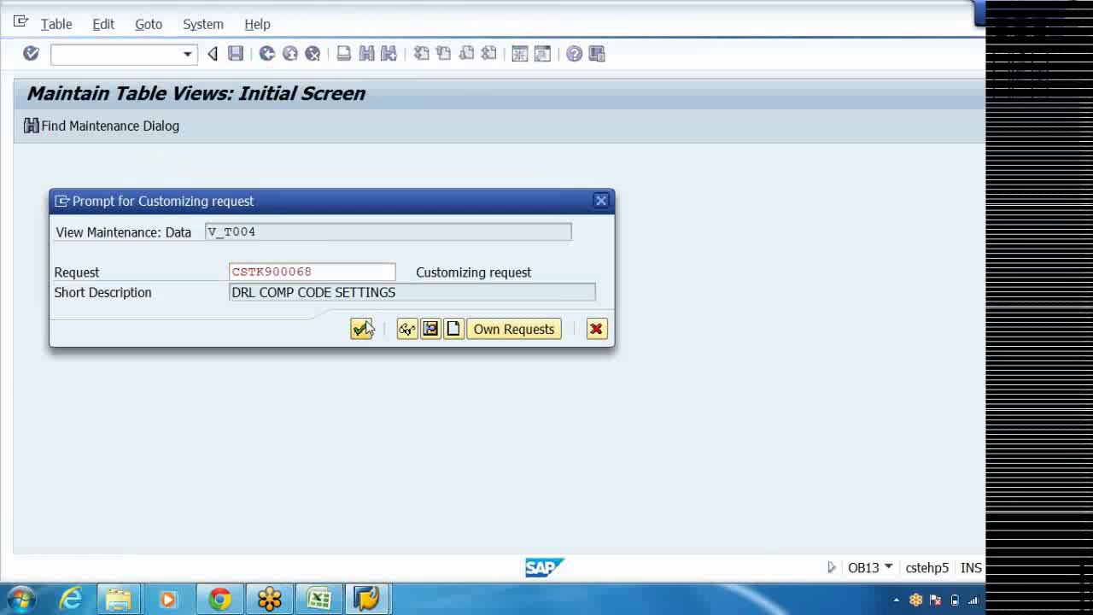
pyautogui.click(289, 54)
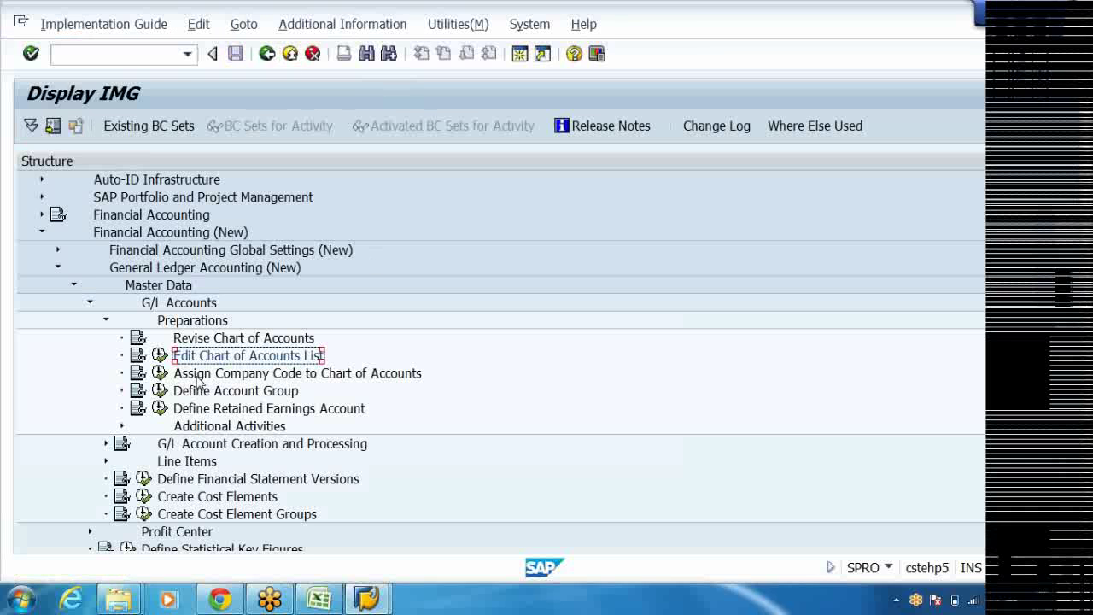
# Step: Open Assign Company Code to Chart of Accounts and position the list on company code DRL
pyautogui.click(308, 373)
pyautogui.click(160, 373)
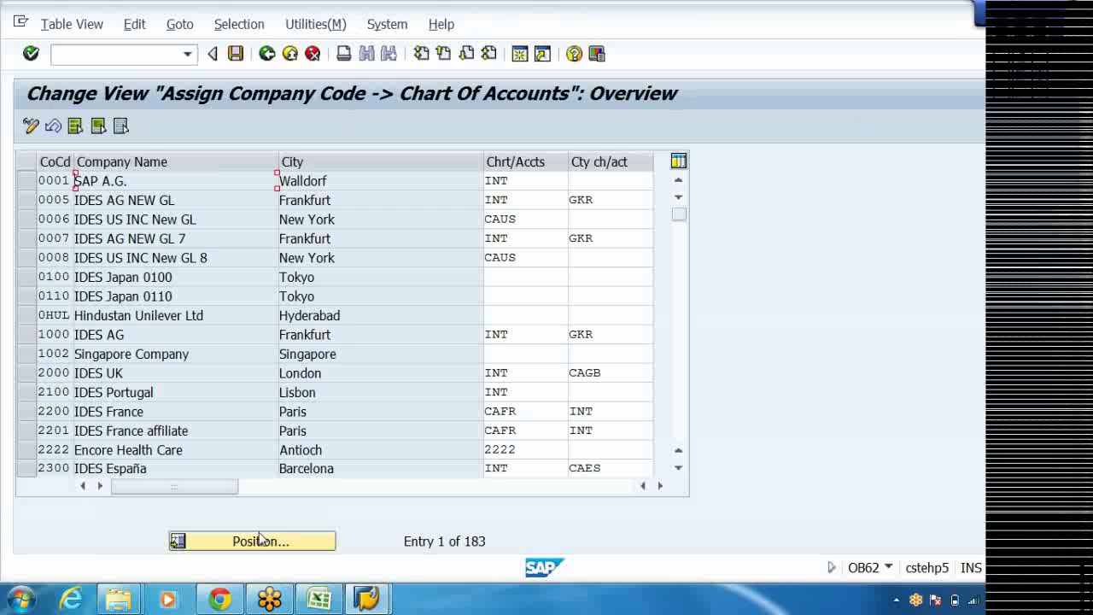
pyautogui.click(261, 541)
pyautogui.write('DRL')
pyautogui.press('Return')
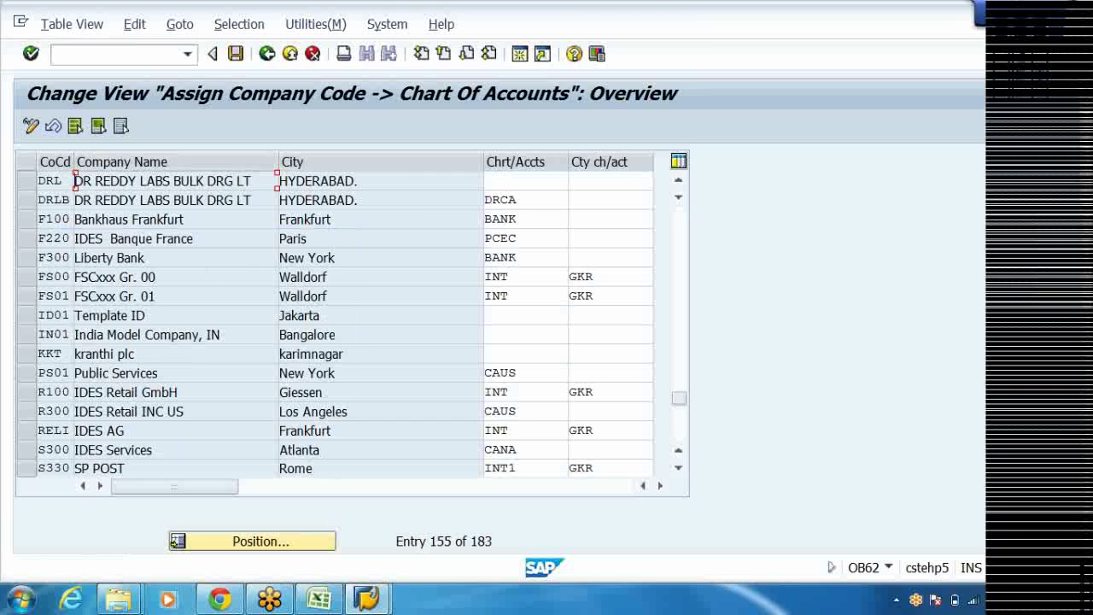
# Step: Assign chart of accounts DRL to company code DRL and save it under the DRL COMP CODE SETTINGS customizing request
pyautogui.click(525, 181)
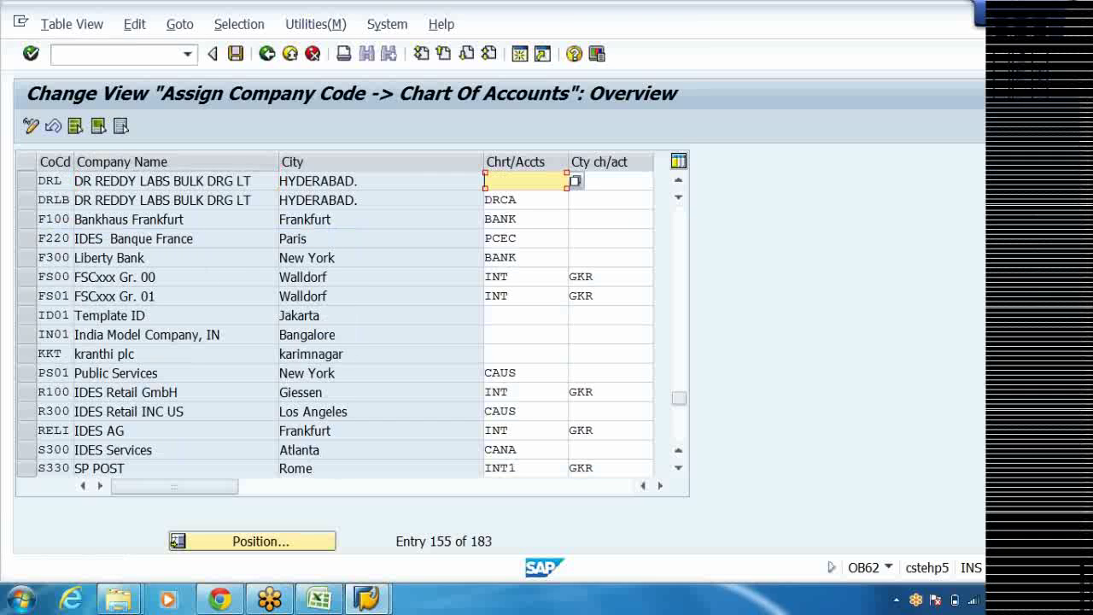
pyautogui.write('DRL')
pyautogui.doubleClick(538, 183)
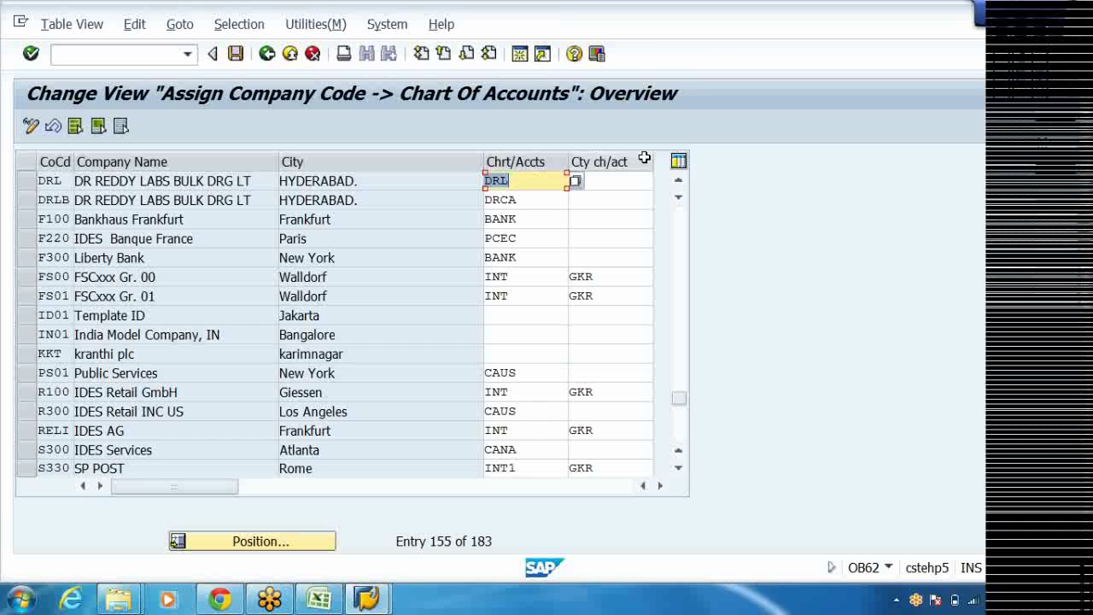
pyautogui.click(237, 55)
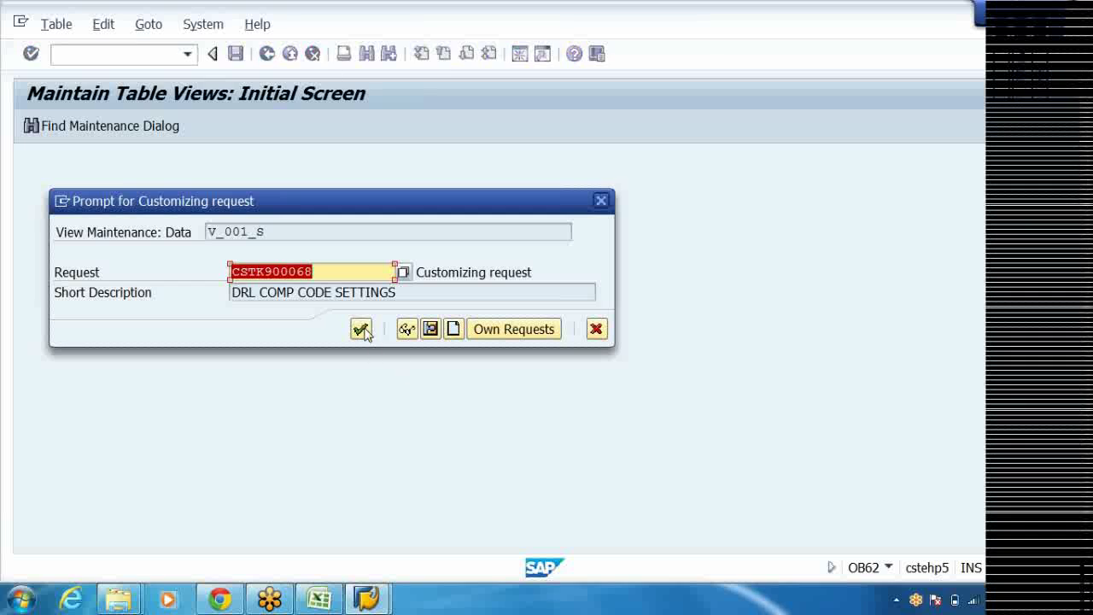
pyautogui.click(361, 328)
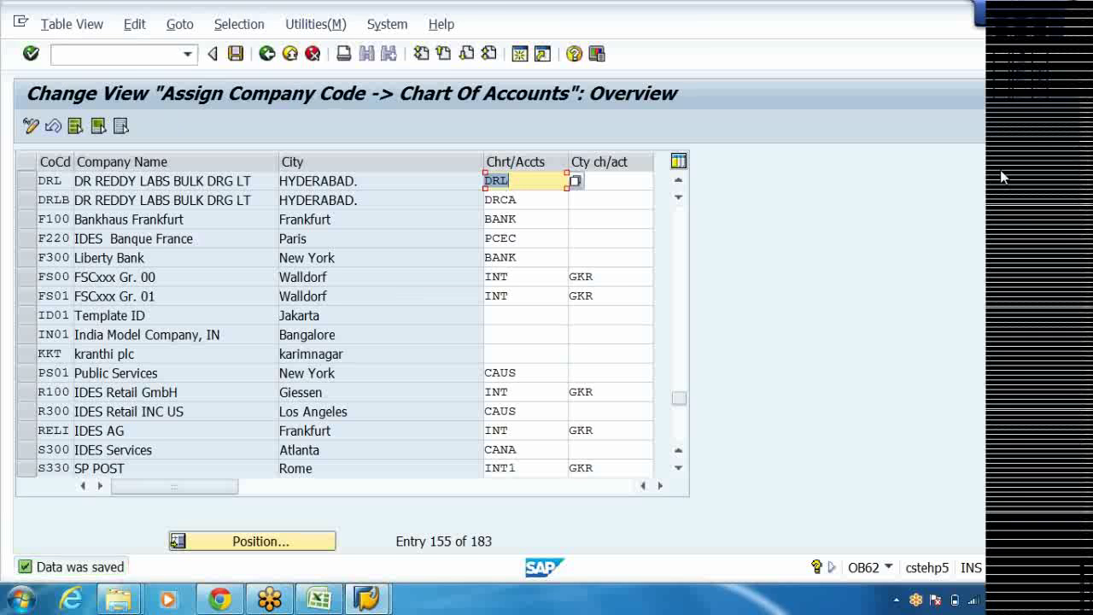
# Step: Return to the implementation guide and select the Define Account Group activity under Preparations
pyautogui.click(267, 54)
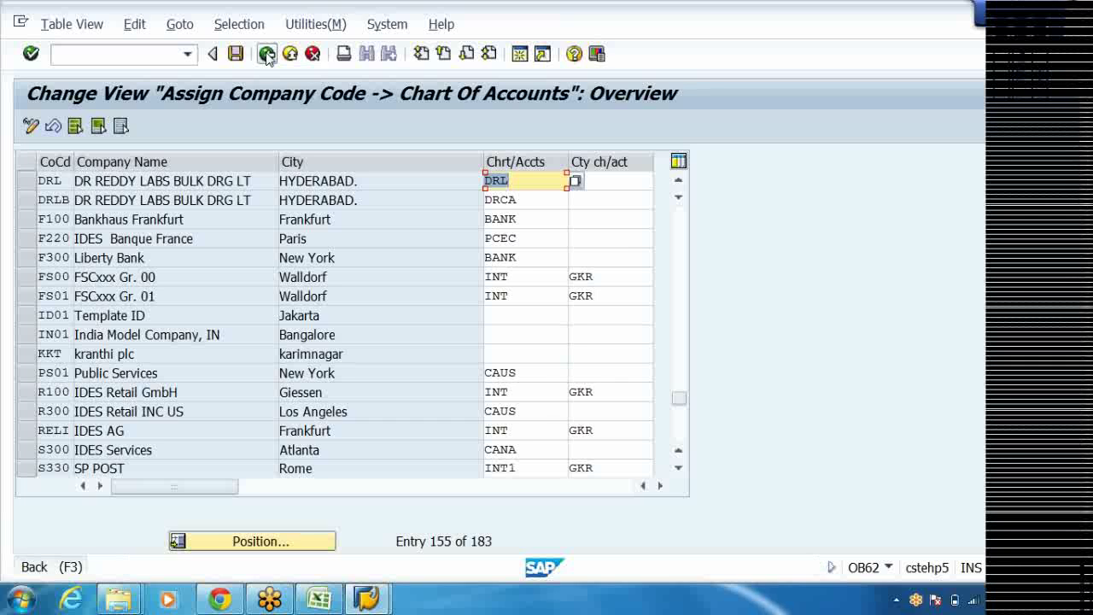
pyautogui.scroll(-2, 504, 323)
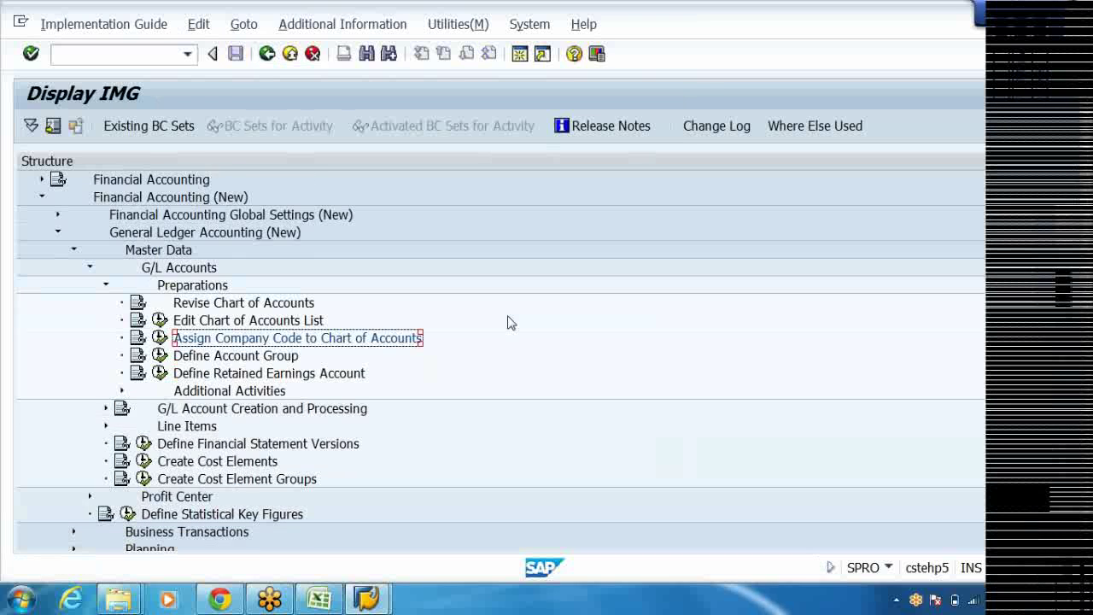
pyautogui.click(254, 323)
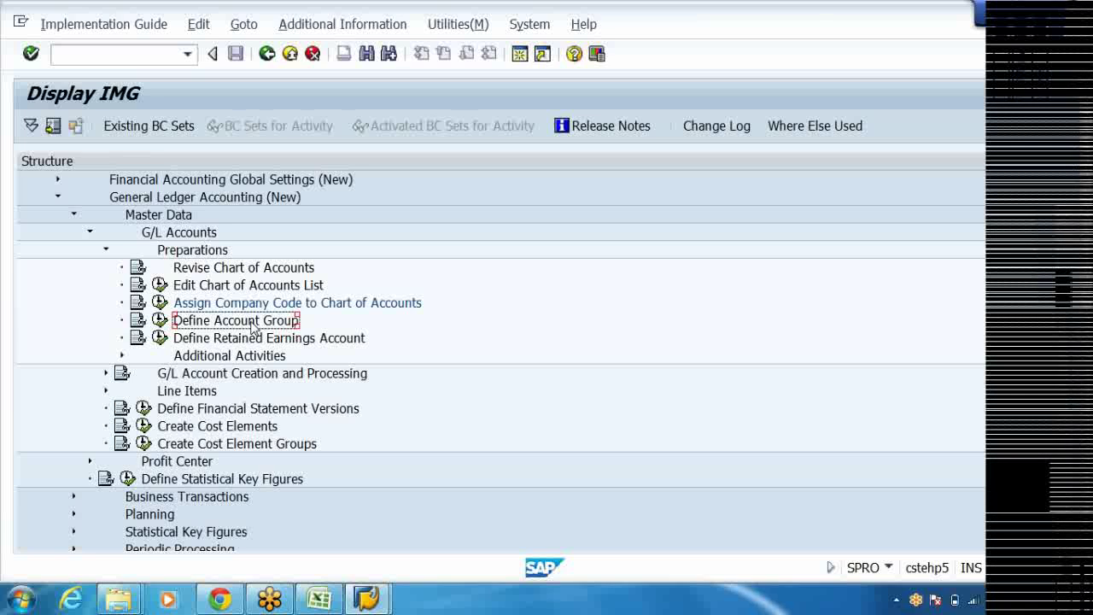
pyautogui.scroll(-1, 454, 337)
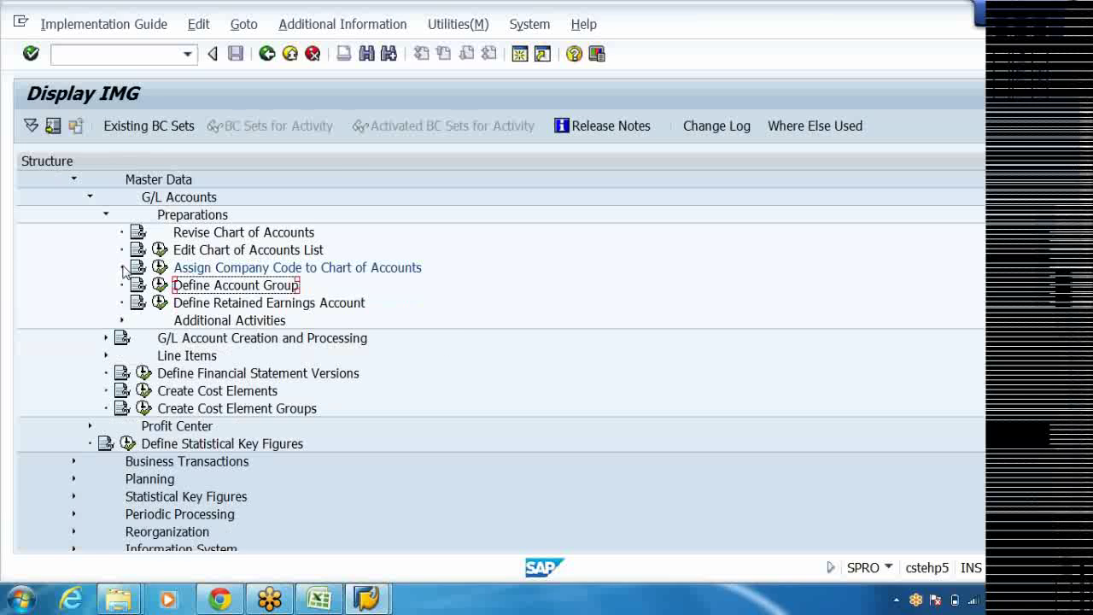
# Step: Open the Define Account Group activity and start a new entries table for G/L account groups
pyautogui.click(161, 287)
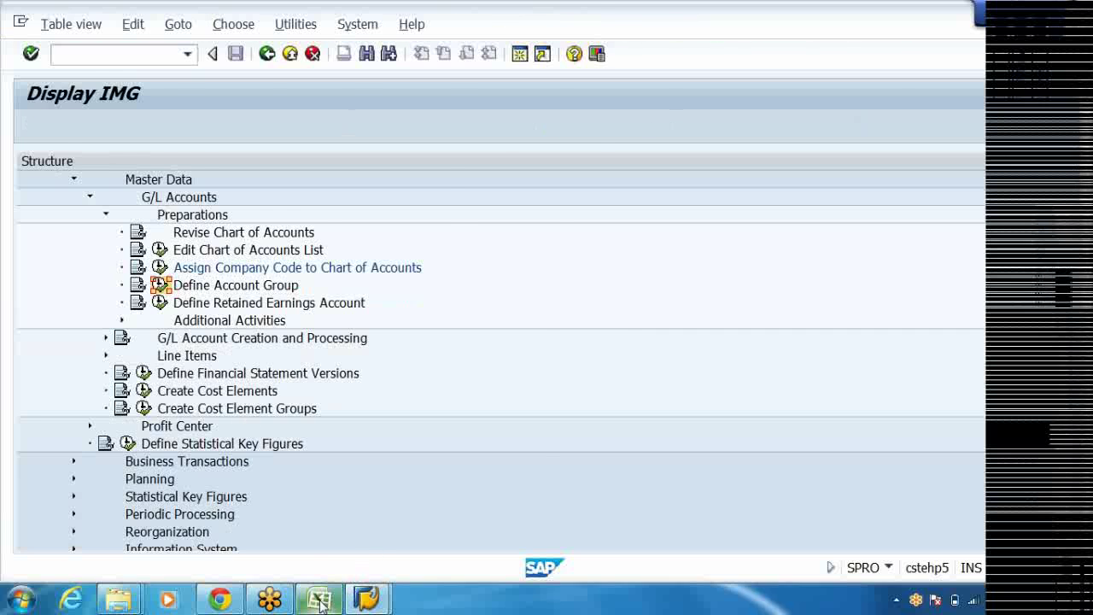
pyautogui.moveTo(321, 602)
pyautogui.click(180, 128)
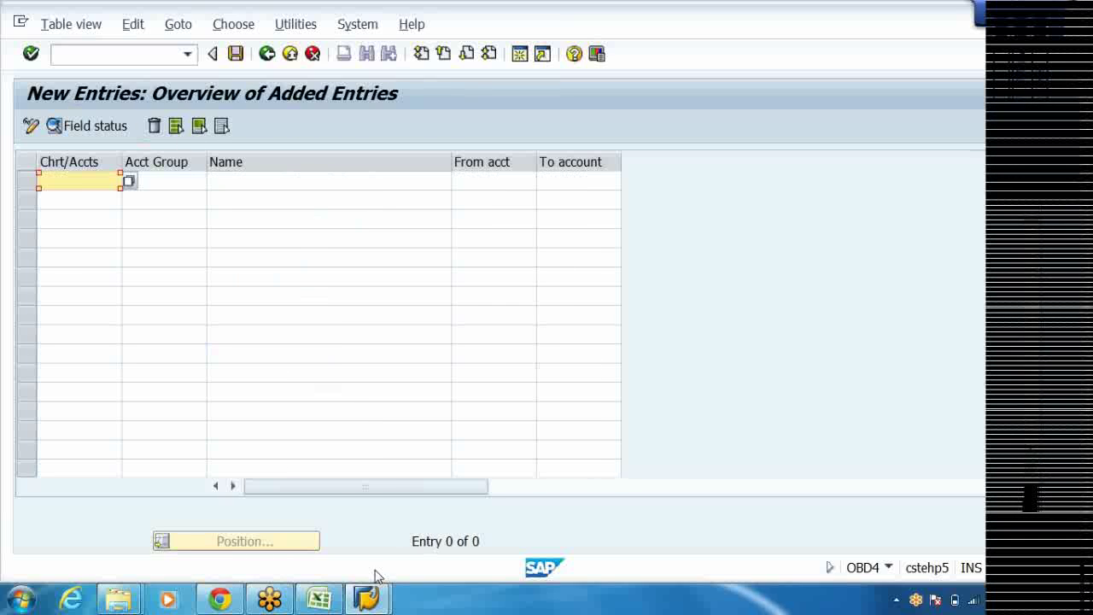
# Step: Switch to the DRL_GRP workbook in Excel, change cell A13 of the ACC GRP sheet to DRL and fill it down to row 38
pyautogui.click(321, 602)
pyautogui.click(60, 162)
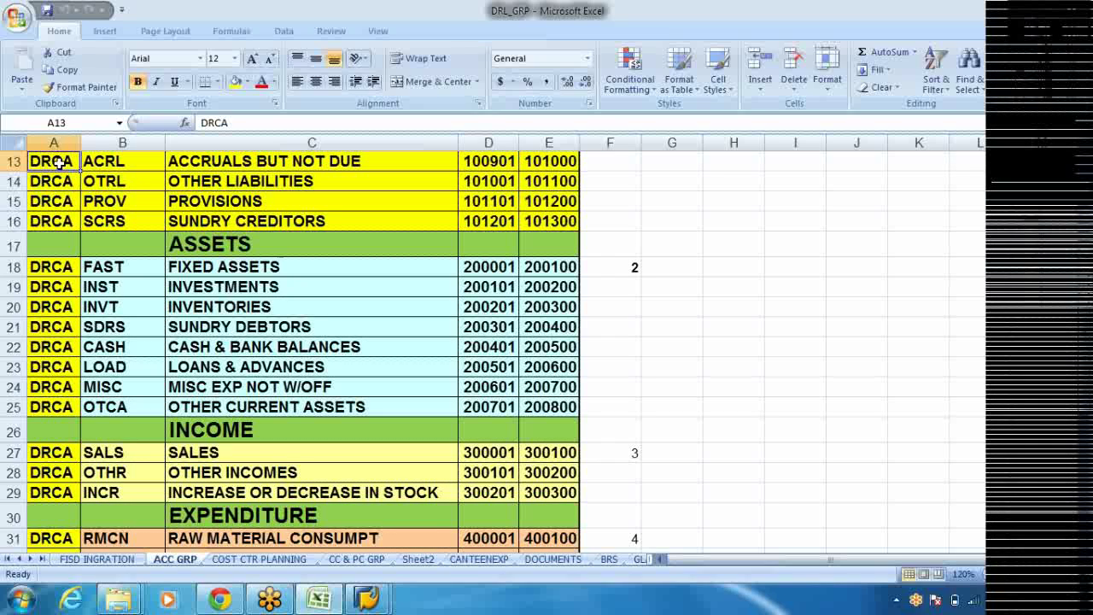
pyautogui.doubleClick(58, 162)
pyautogui.moveTo(52, 162); pyautogui.dragTo(79, 170)
pyautogui.write('L')
pyautogui.moveTo(186, 327); pyautogui.dragTo(195, 346)
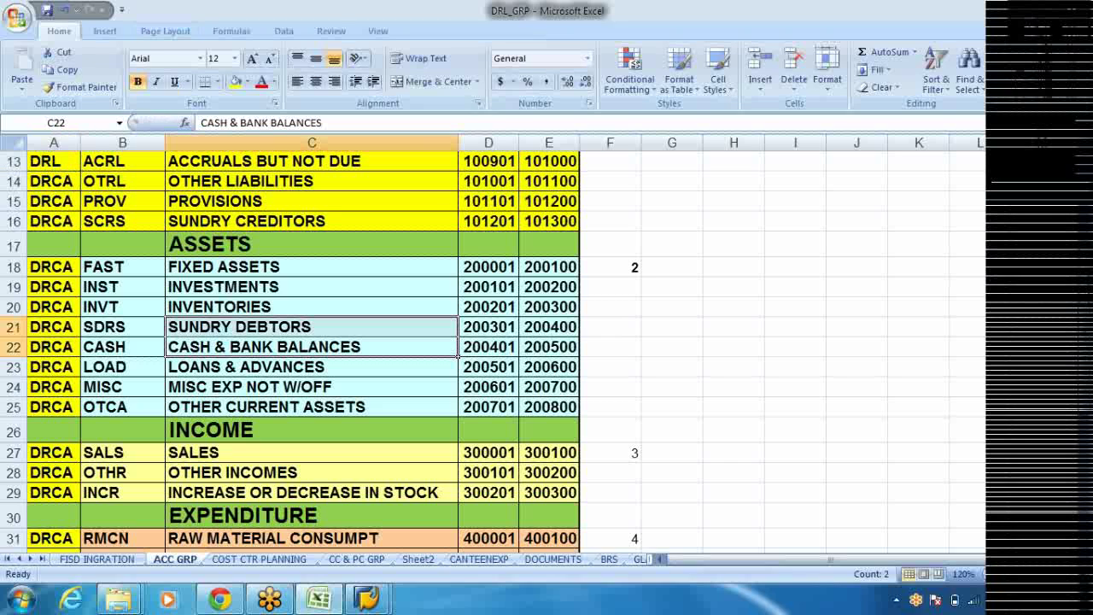
pyautogui.click(54, 162)
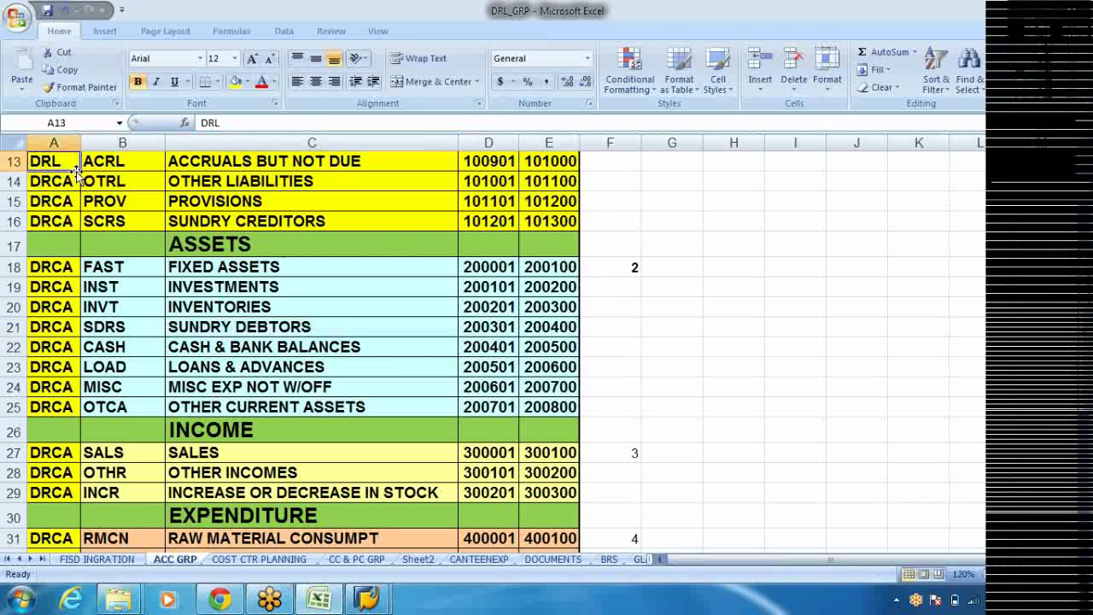
pyautogui.moveTo(81, 171); pyautogui.dragTo(79, 524)
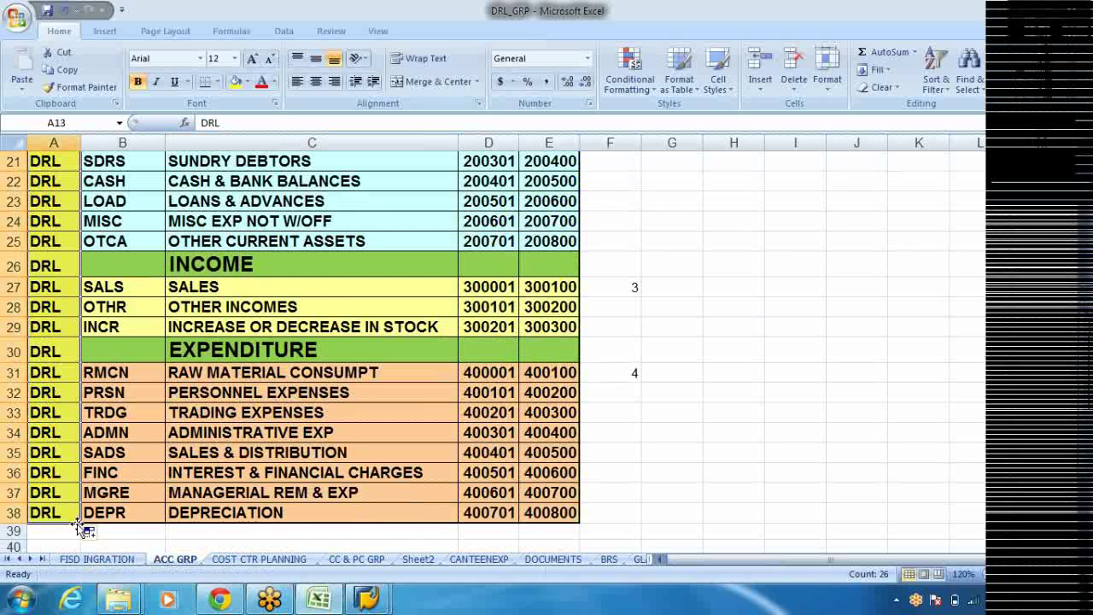
pyautogui.click(699, 315)
# Step: Enter DRL as the chart of accounts in cell A4 and fill it down to row 12
pyautogui.scroll(4, 699, 314)
pyautogui.scroll(3, 700, 318)
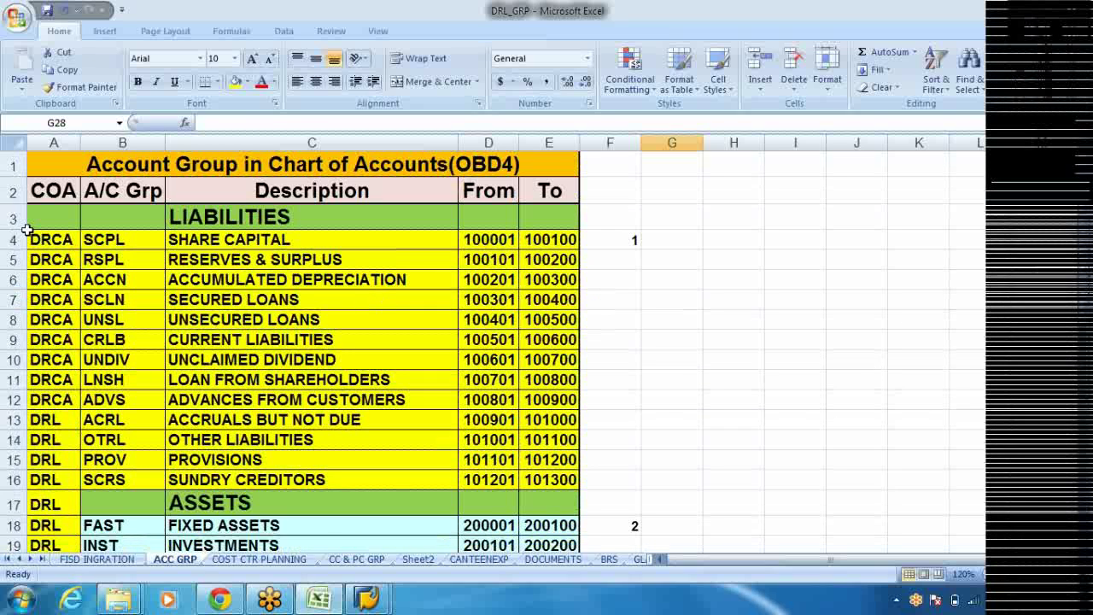
pyautogui.click(58, 240)
pyautogui.write('DRL')
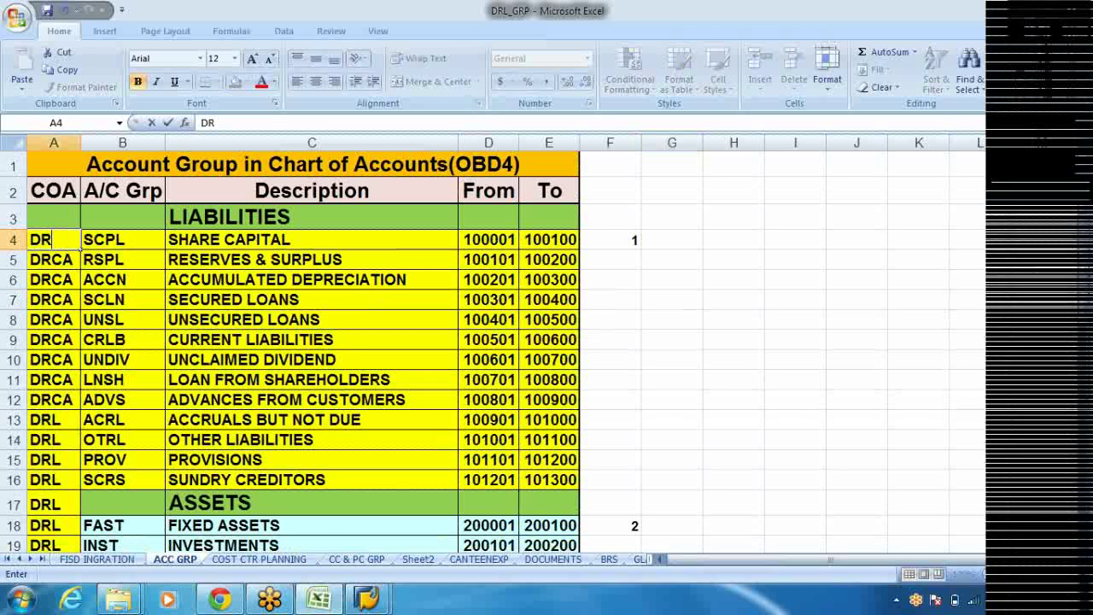
pyautogui.click(271, 379)
pyautogui.click(63, 240)
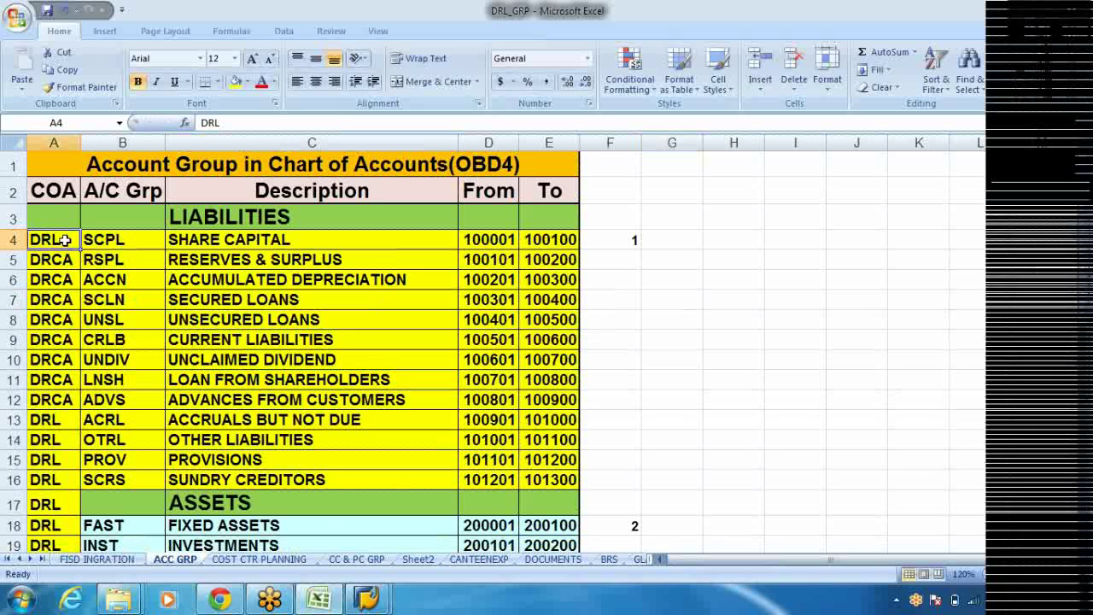
pyautogui.moveTo(79, 249); pyautogui.dragTo(82, 406)
pyautogui.click(739, 260)
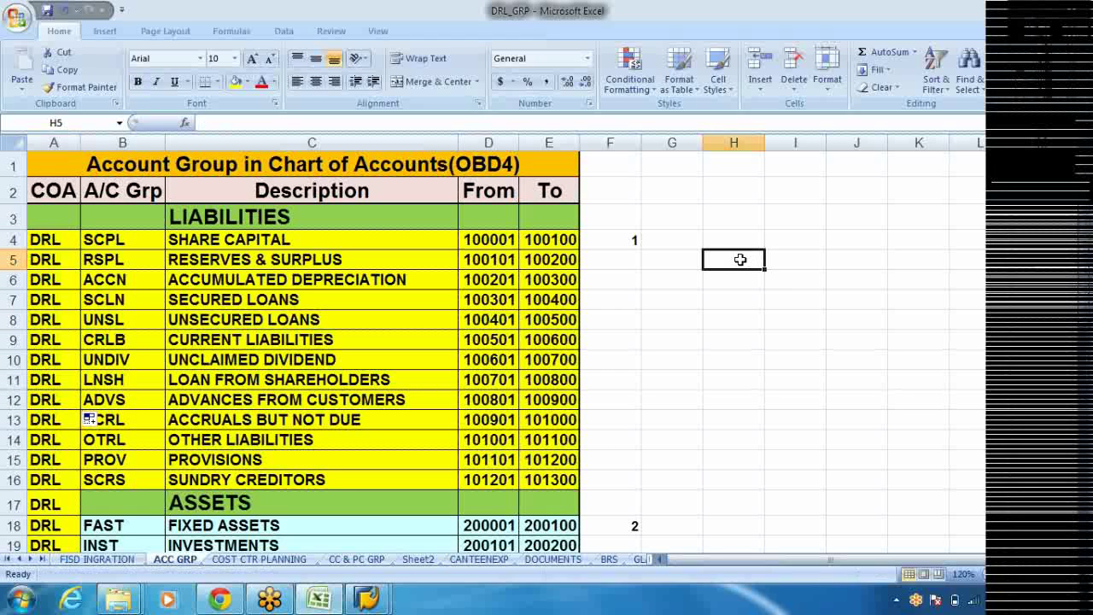
# Step: Copy the liabilities account groups from A4:E16, SHARE CAPITAL to SUNDRY CREDITORS, into the new entries table in SAP
pyautogui.moveTo(44, 241); pyautogui.dragTo(532, 480)
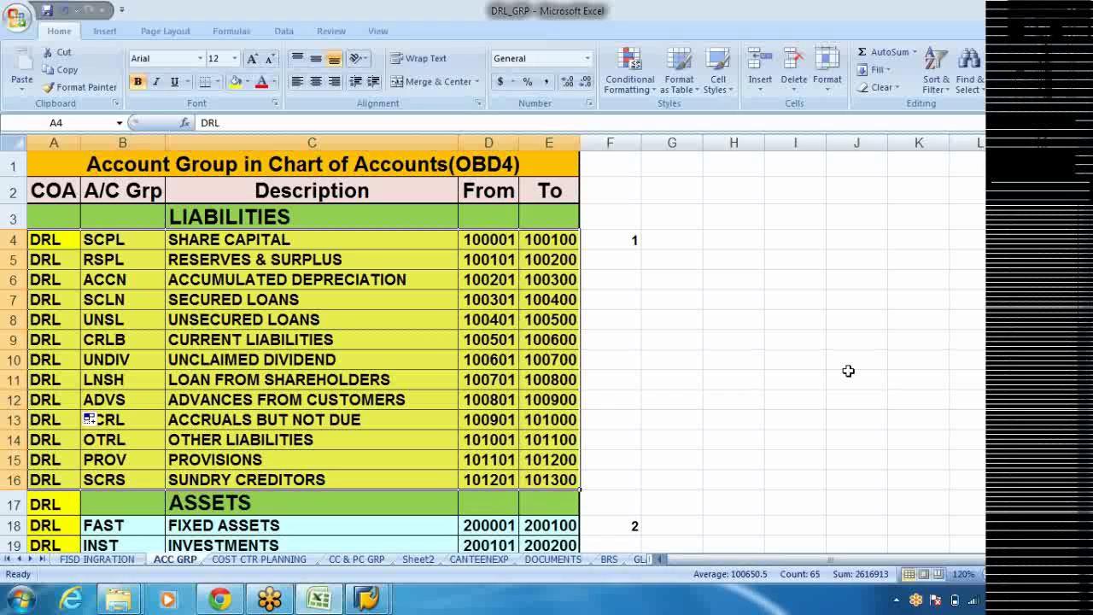
pyautogui.hotkey('ctrl', 'c')
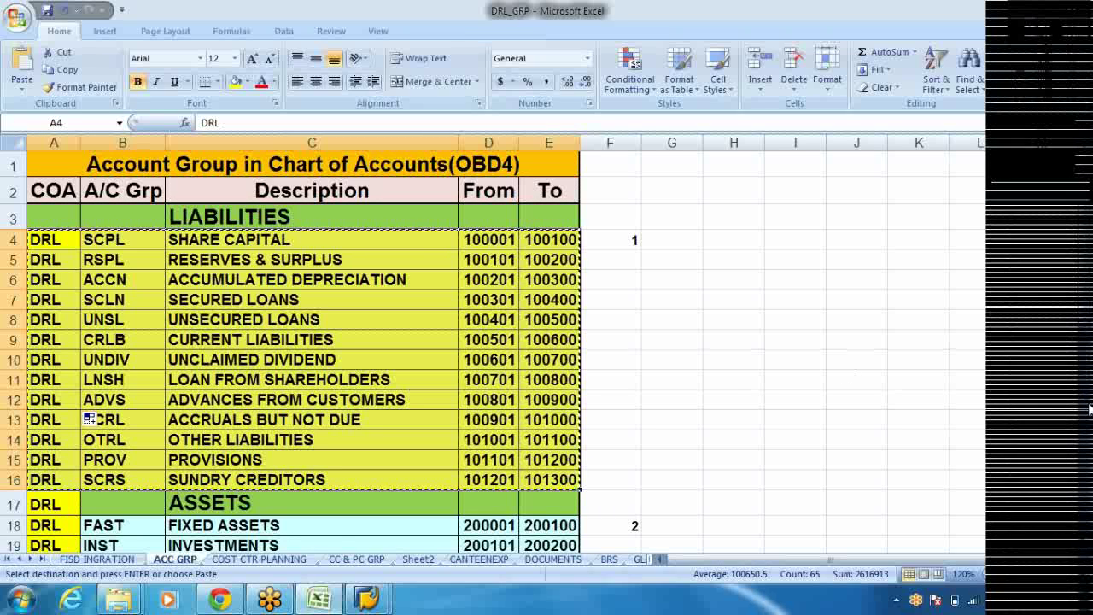
pyautogui.hotkey('alt', 'Tab')
pyautogui.hotkey('ctrl', 'v')
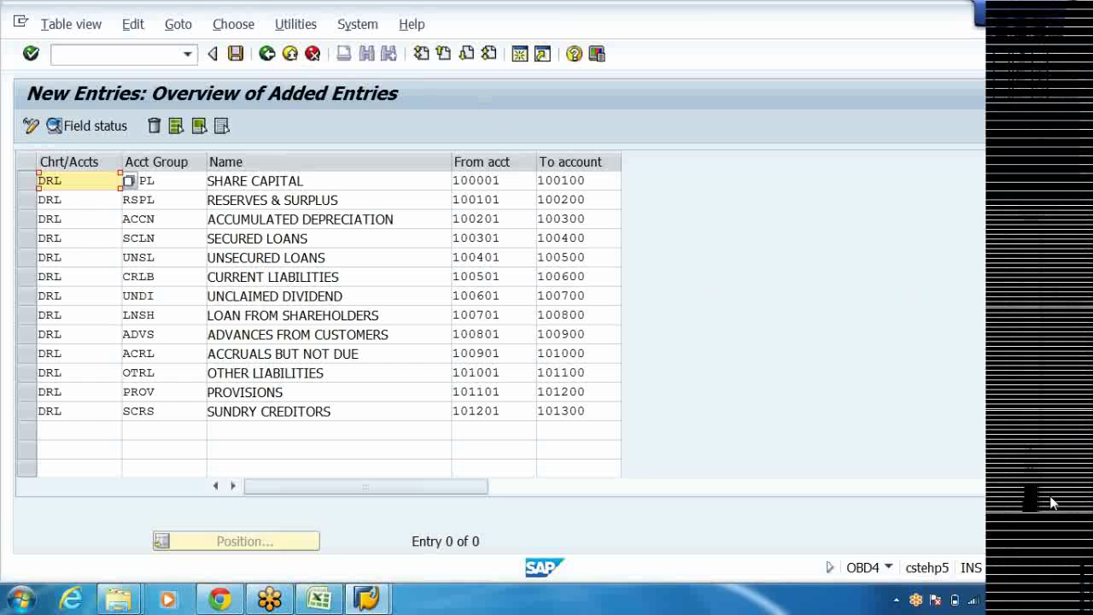
# Step: Copy the assets account groups from rows 18 to 25 of the Excel sheet into SAP below the SUNDRY CREDITORS entry
pyautogui.click(1032, 467)
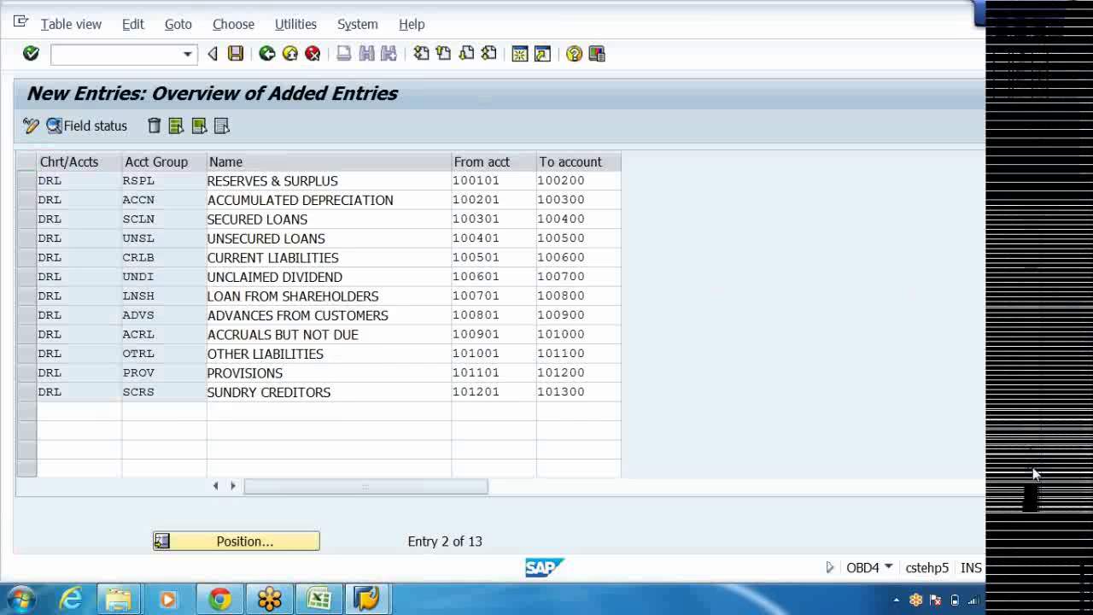
pyautogui.click(1032, 468)
pyautogui.click(1032, 469)
pyautogui.scroll(-2, 361, 261)
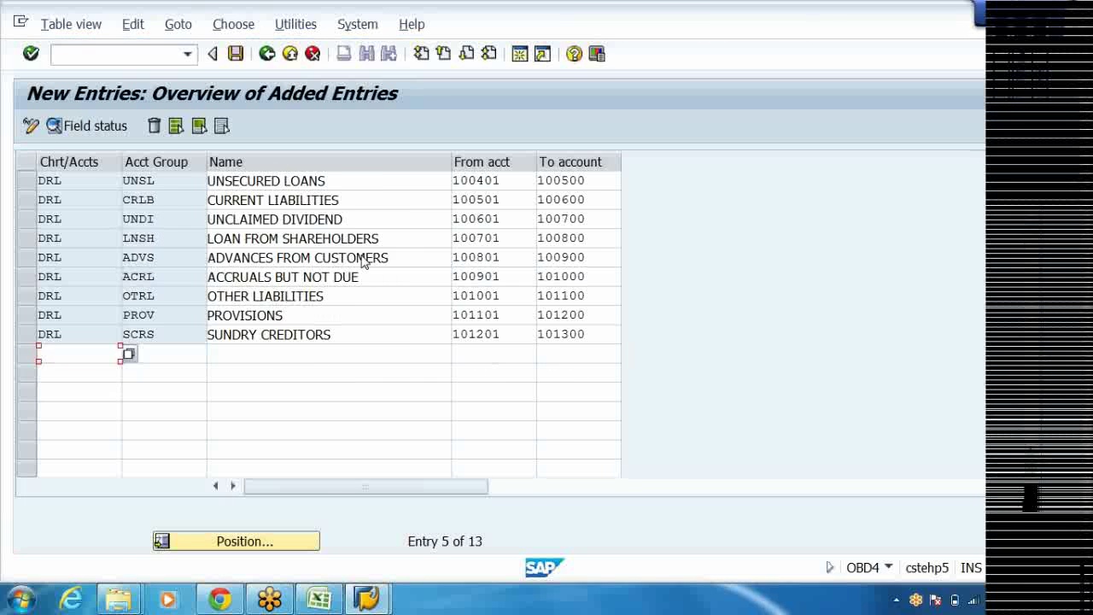
pyautogui.scroll(-1, 358, 261)
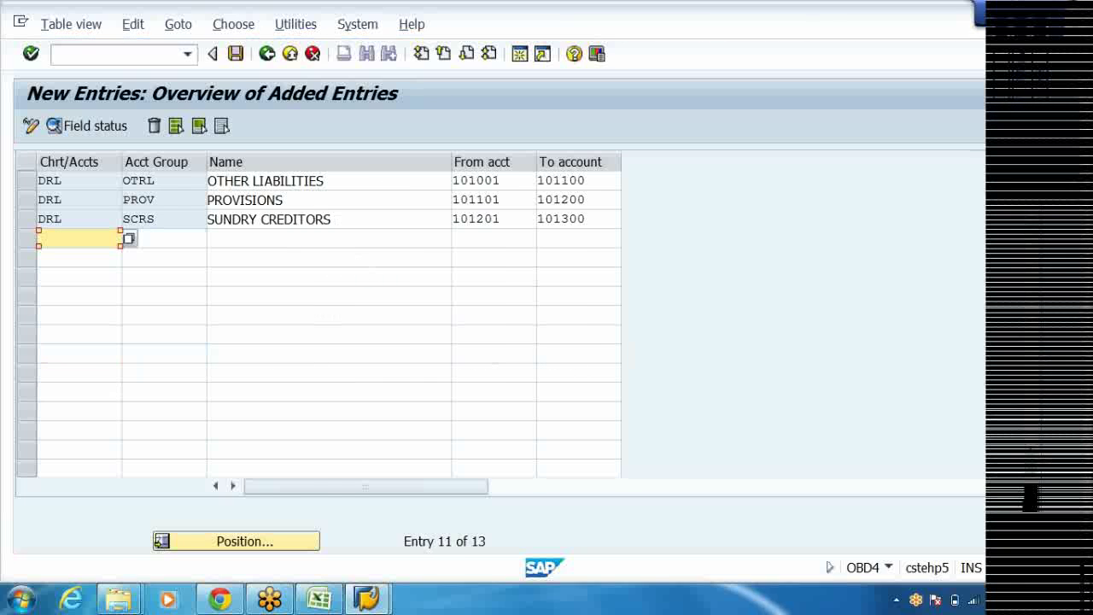
pyautogui.hotkey('alt', 'Tab')
pyautogui.scroll(-5, 294, 235)
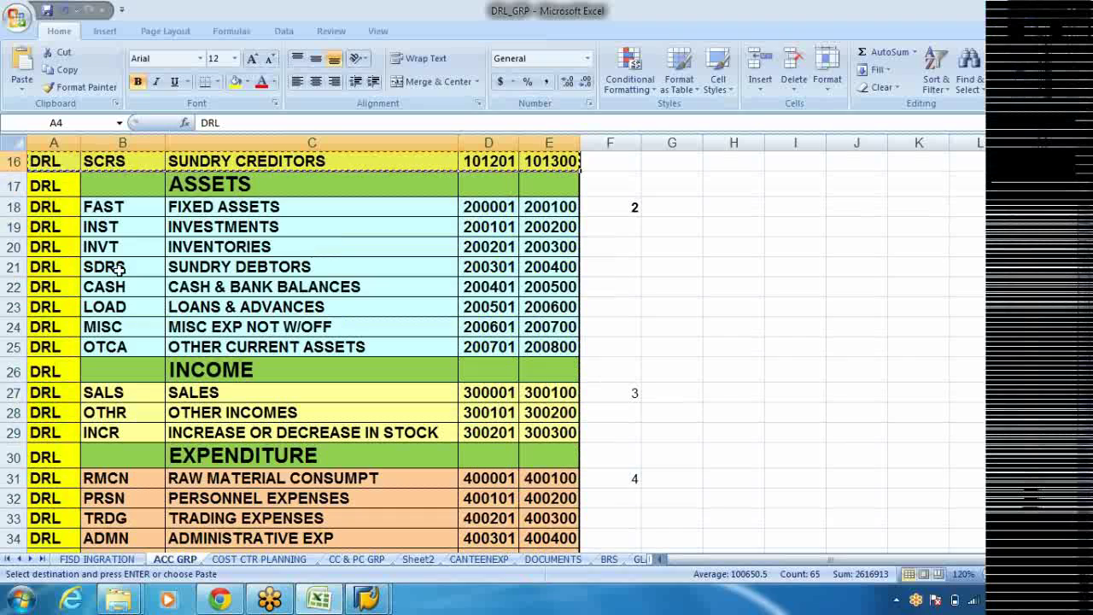
pyautogui.moveTo(45, 215); pyautogui.dragTo(554, 342)
pyautogui.hotkey('ctrl', 'c')
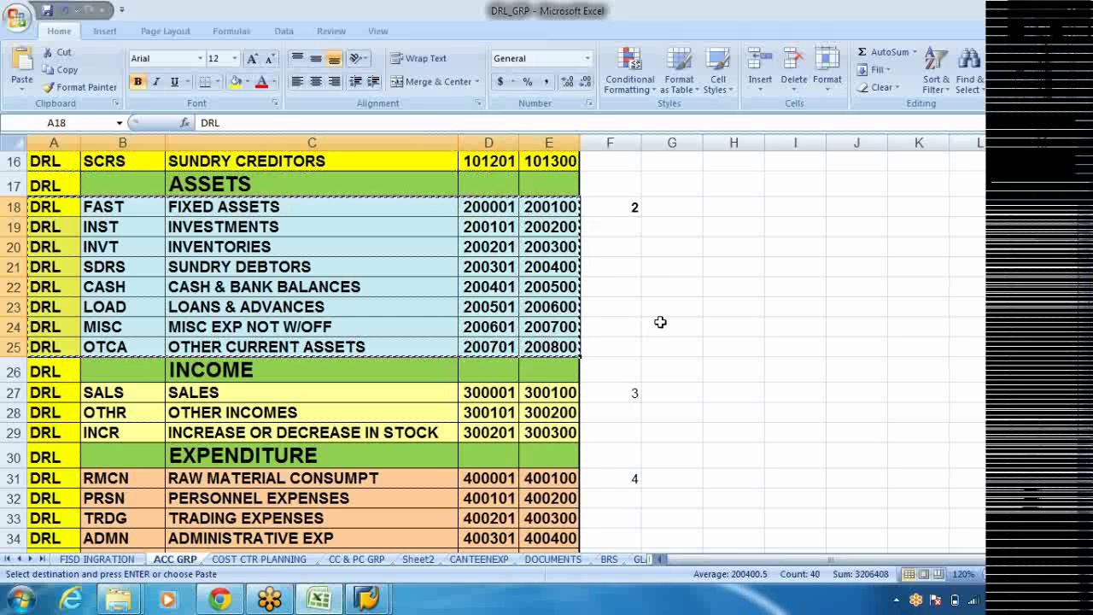
pyautogui.hotkey('alt', 'Tab')
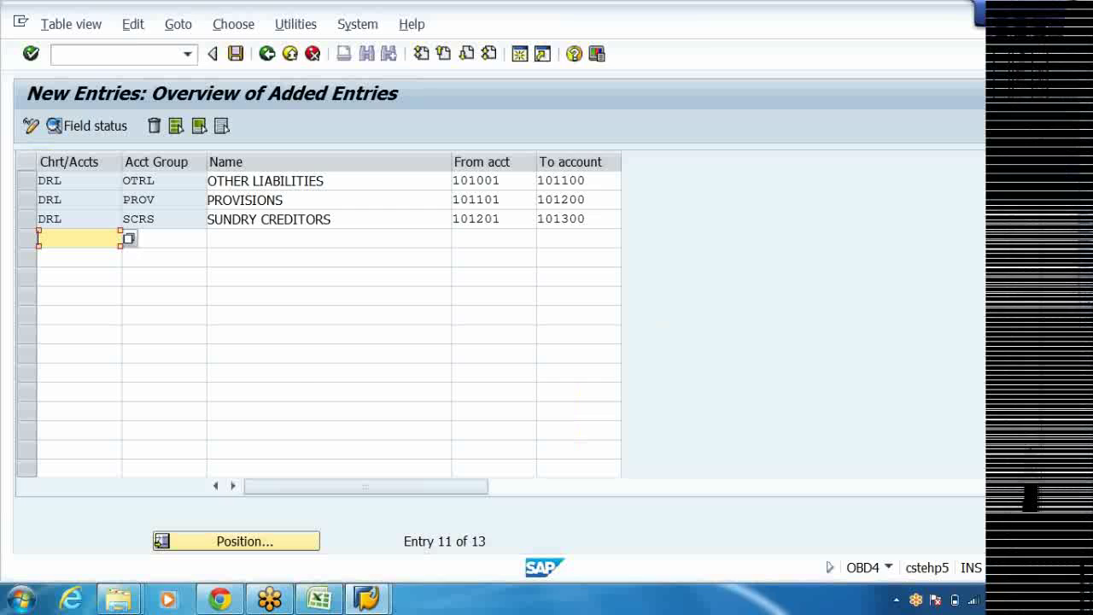
pyautogui.hotkey('ctrl', 'v')
pyautogui.press('Return')
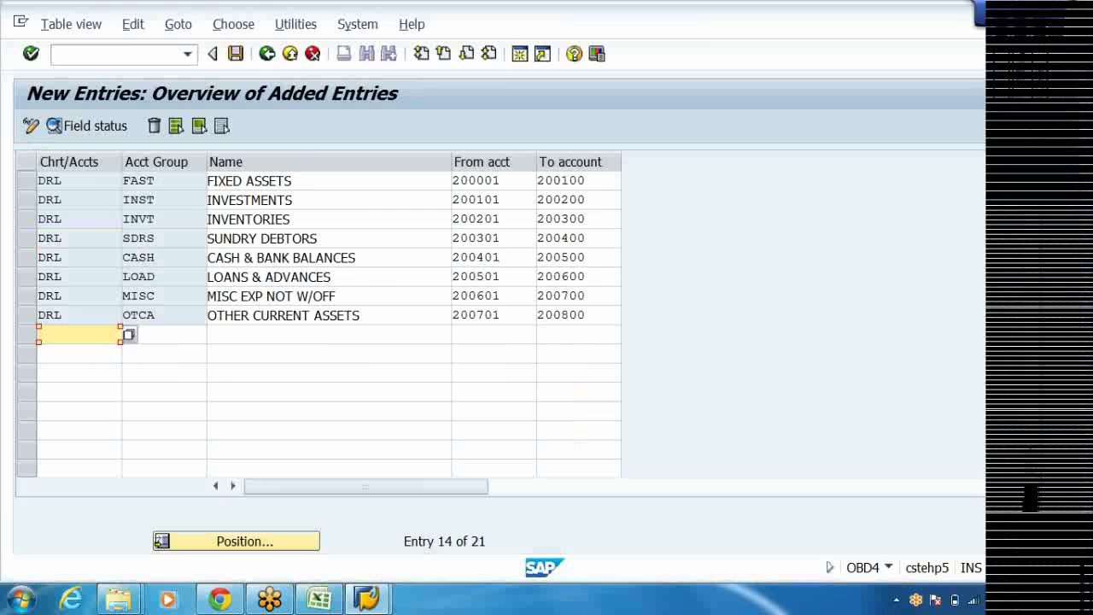
# Step: Copy the income account groups SALS, OTHR and INCR from rows 27 to 29 of the Excel sheet into SAP below OTHER CURRENT ASSETS
pyautogui.scroll(-1, 269, 329)
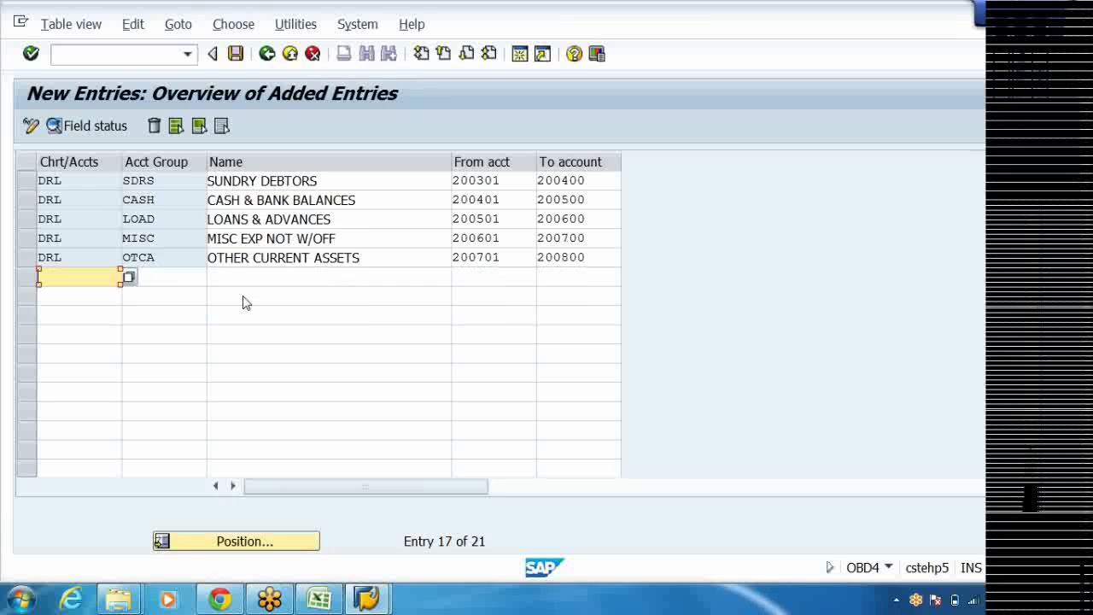
pyautogui.scroll(-1, 242, 302)
pyautogui.click(79, 296)
pyautogui.scroll(-1, 192, 271)
pyautogui.scroll(1, 193, 272)
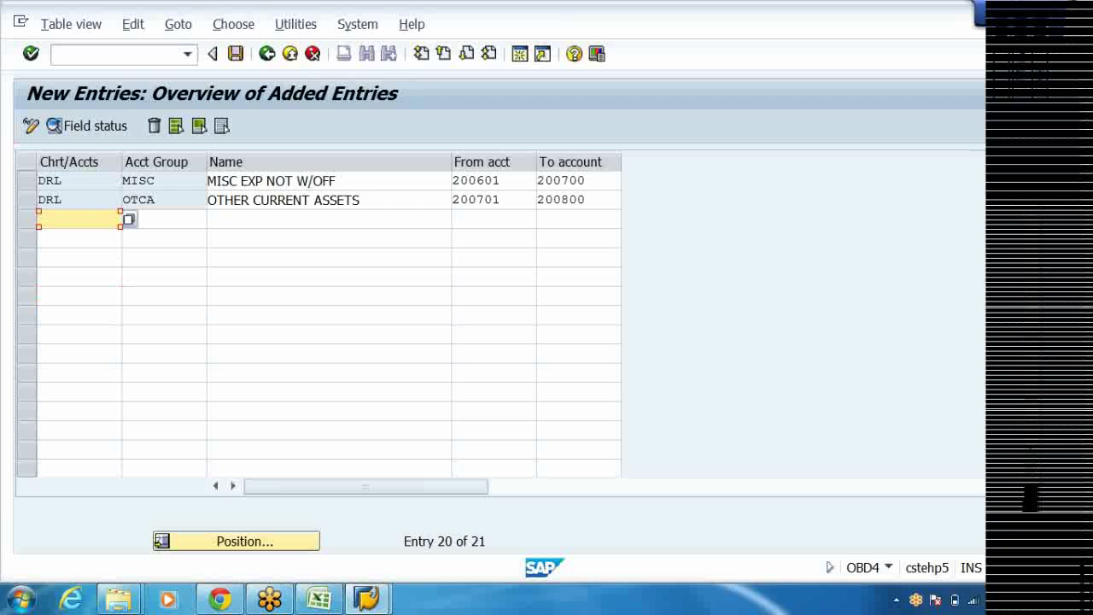
pyautogui.hotkey('alt', 'Tab')
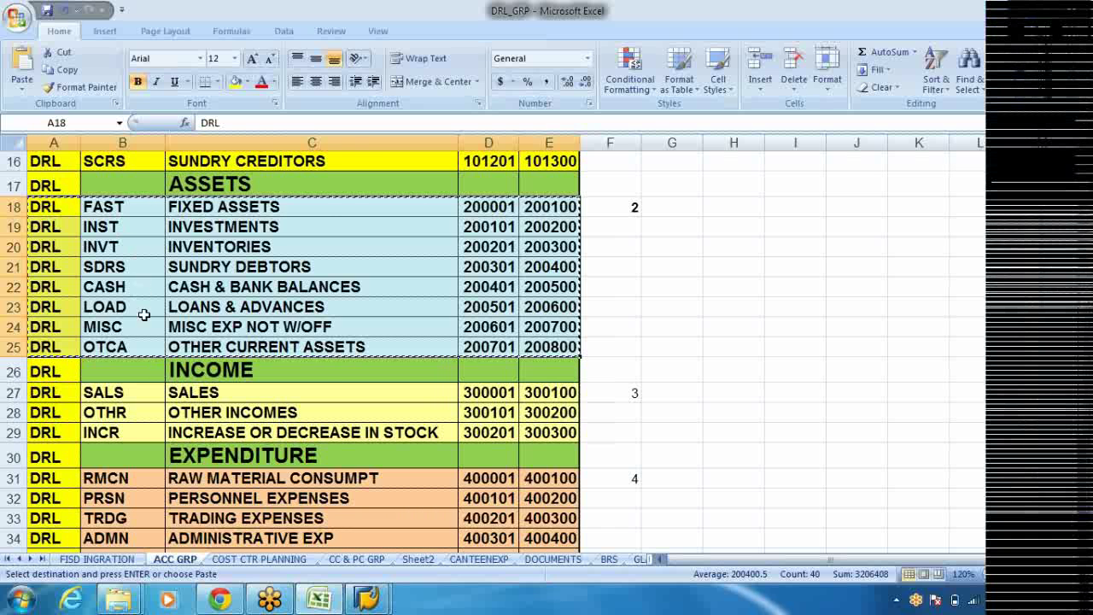
pyautogui.scroll(-3, 144, 314)
pyautogui.moveTo(53, 207); pyautogui.dragTo(551, 246)
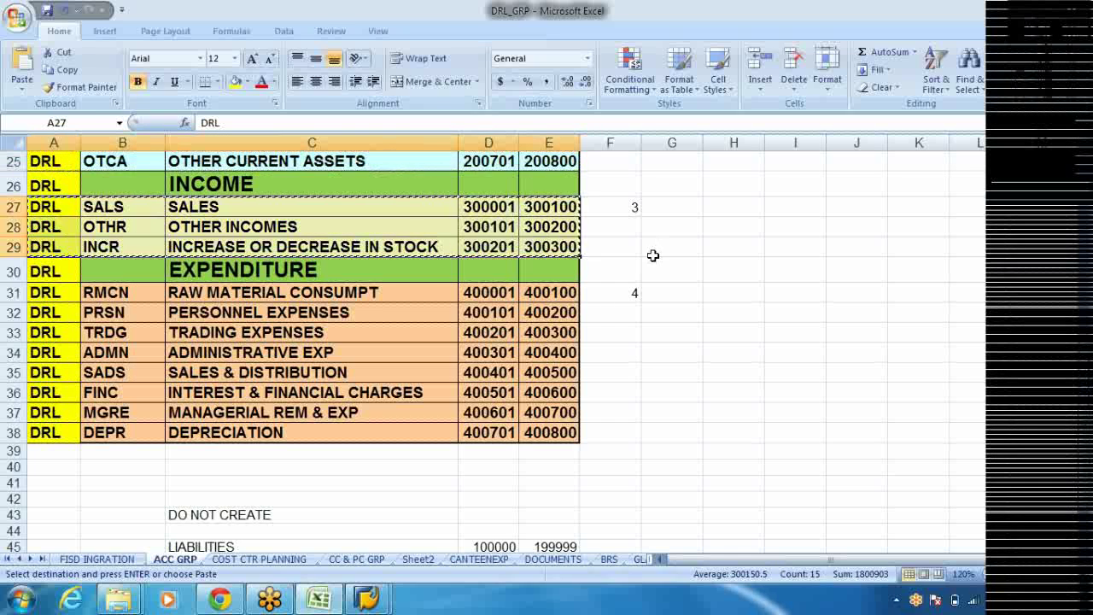
pyautogui.hotkey('ctrl', 'c')
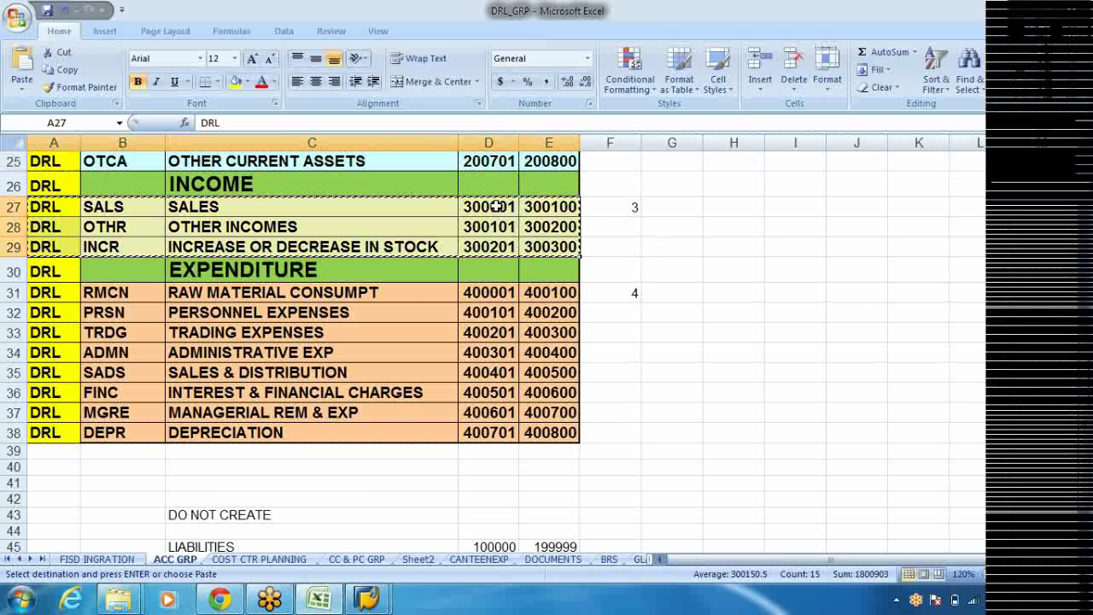
pyautogui.hotkey('alt', 'Tab')
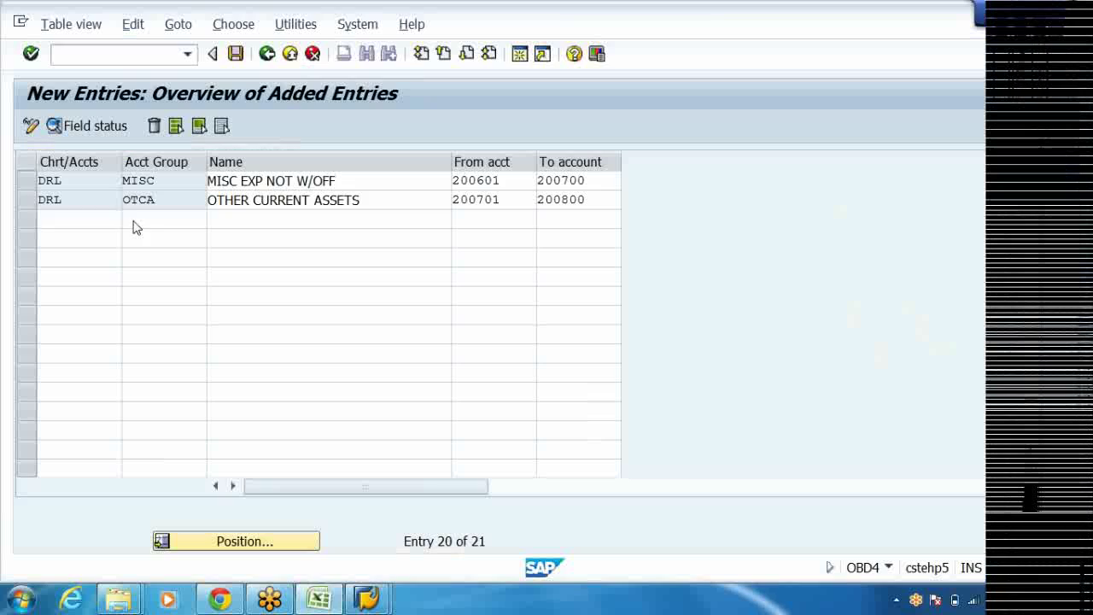
pyautogui.hotkey('ctrl', 'v')
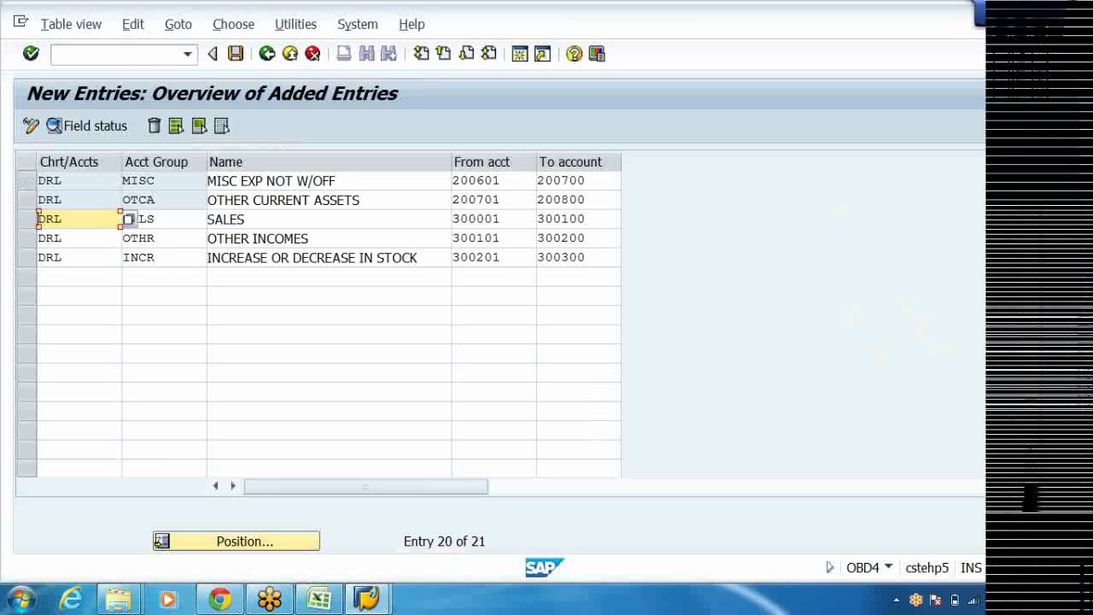
# Step: Copy the expenditure account groups from rows 31 to 38 of the Excel sheet into SAP below the income entries and save the account groups
pyautogui.click(78, 276)
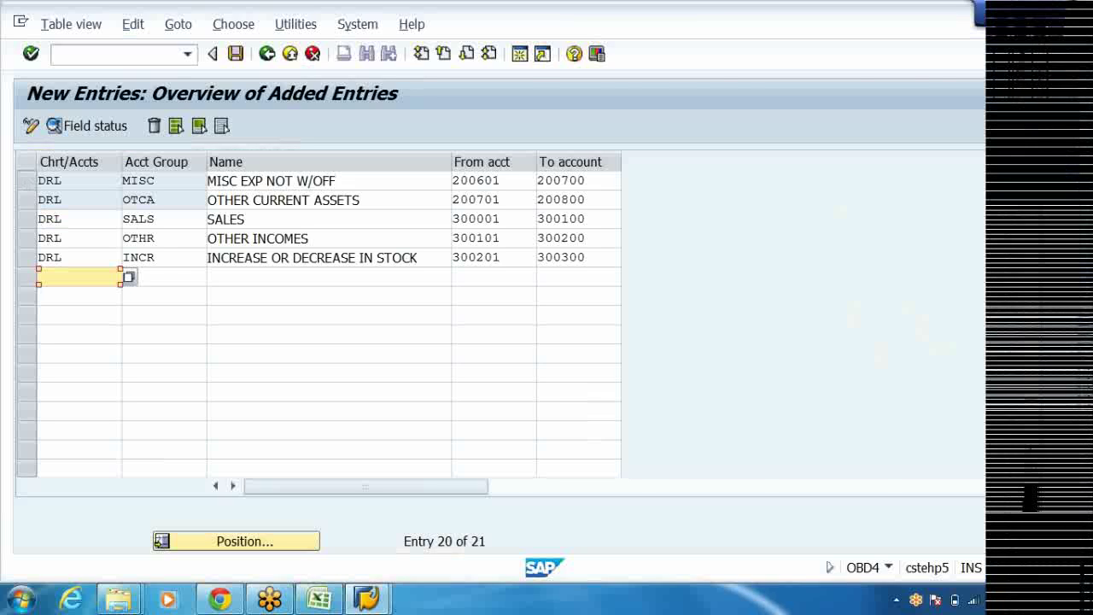
pyautogui.hotkey('alt', 'Tab')
pyautogui.moveTo(48, 292); pyautogui.dragTo(527, 425)
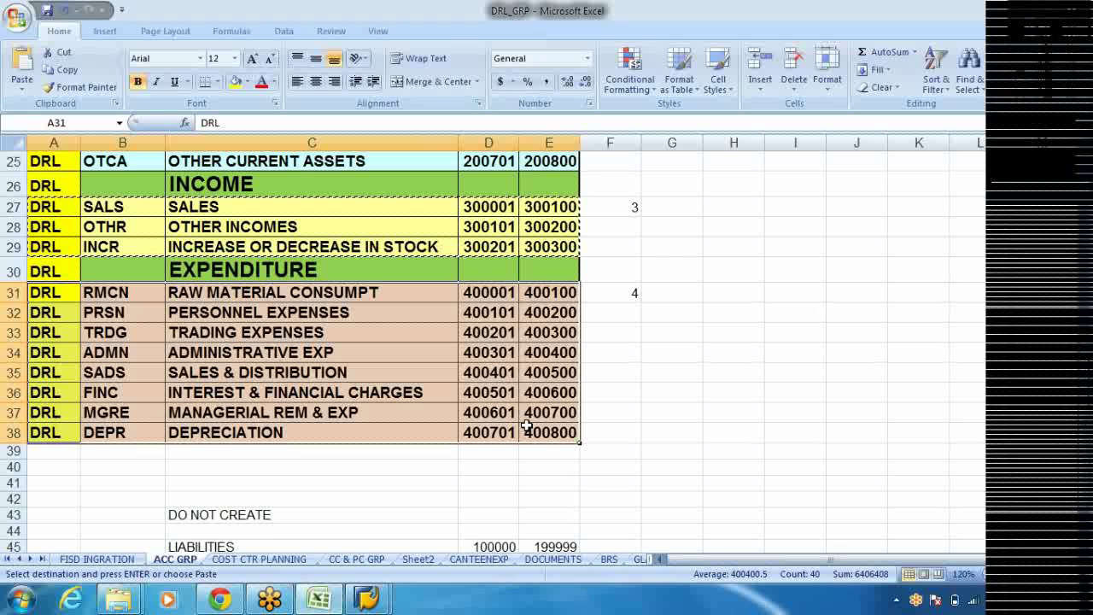
pyautogui.hotkey('ctrl', 'c')
pyautogui.hotkey('alt', 'Tab')
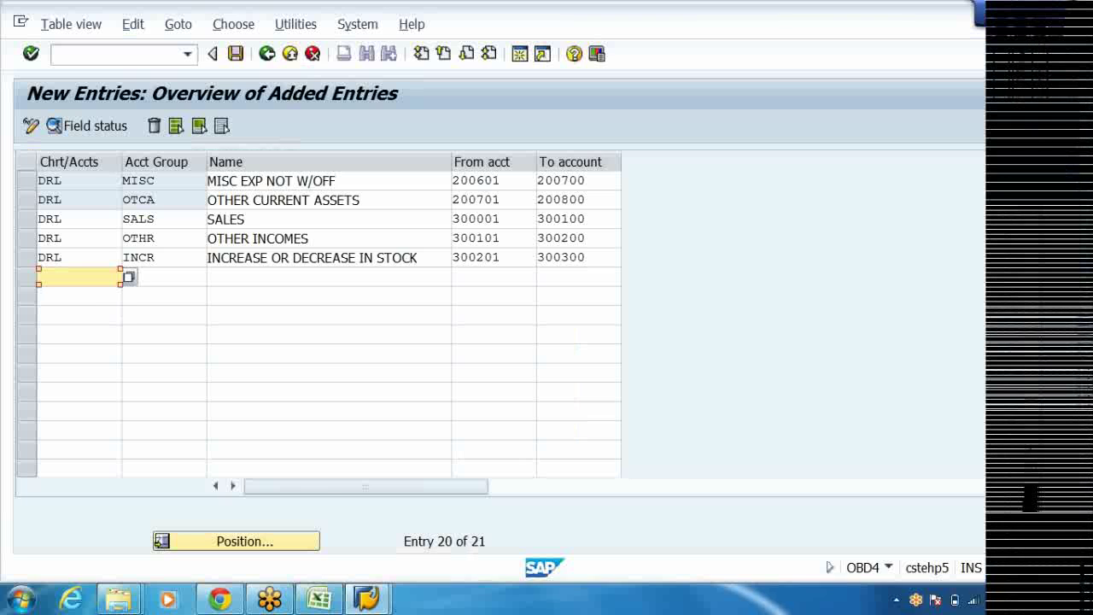
pyautogui.hotkey('ctrl', 'v')
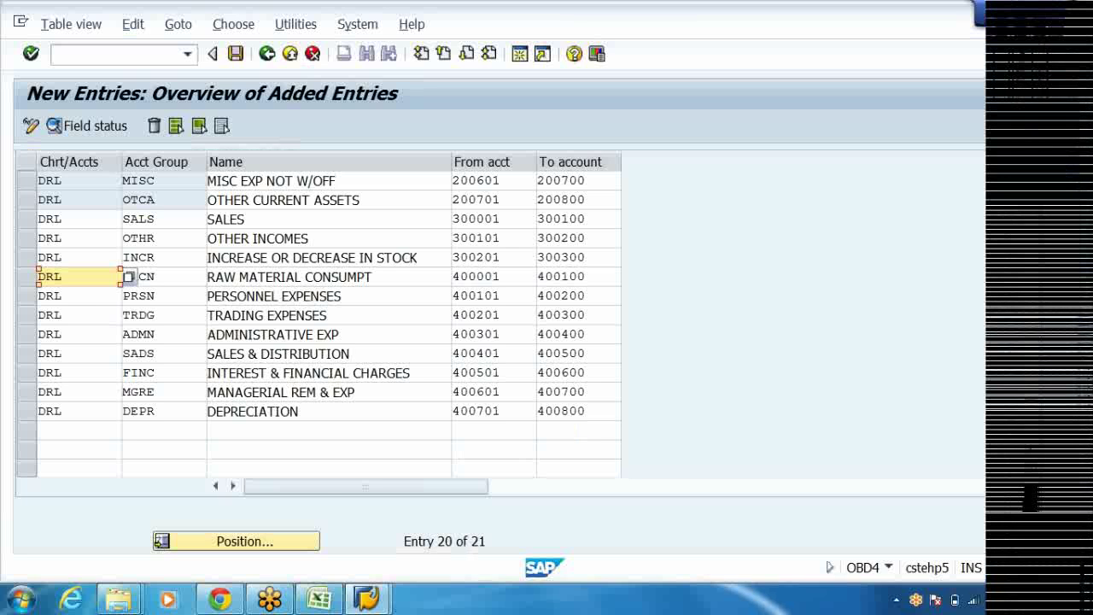
pyautogui.click(235, 54)
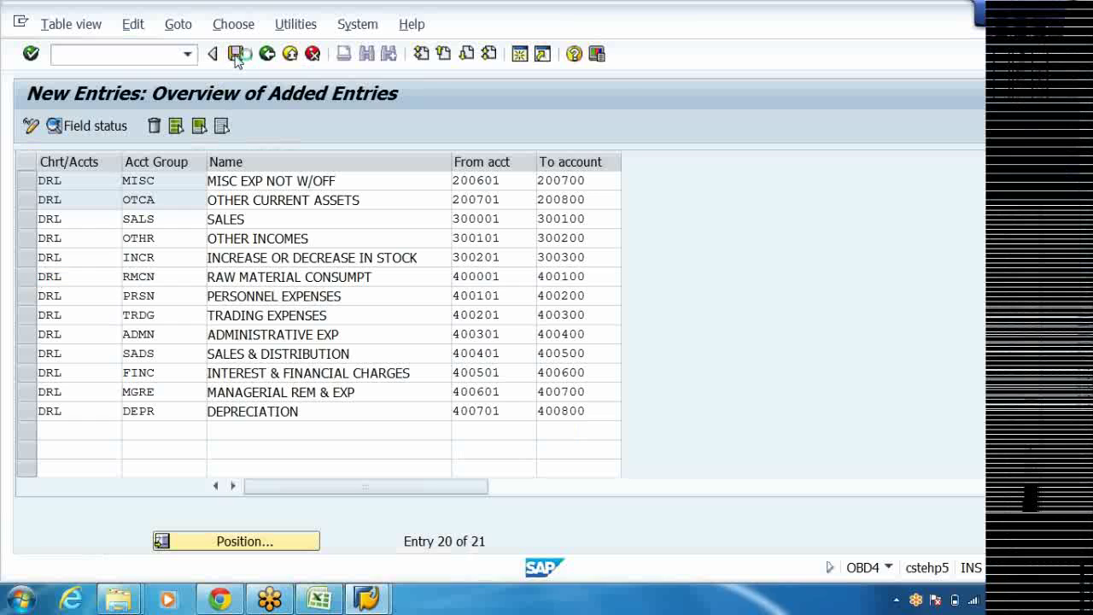
pyautogui.click(361, 328)
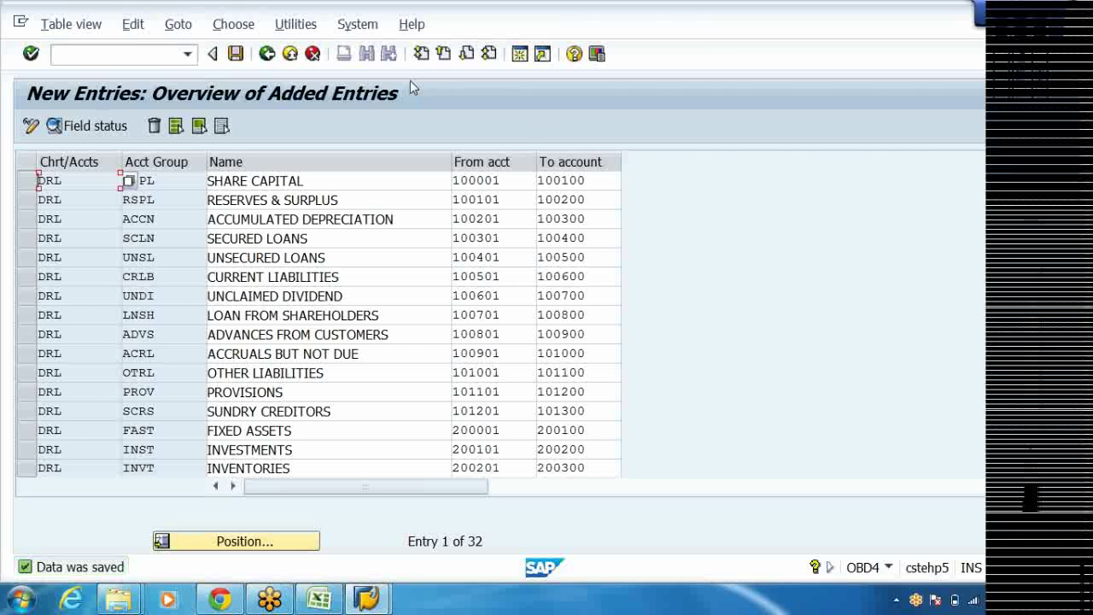
# Step: Return to the implementation guide and select the Define Retained Earnings Account activity under Preparations
pyautogui.click(267, 54)
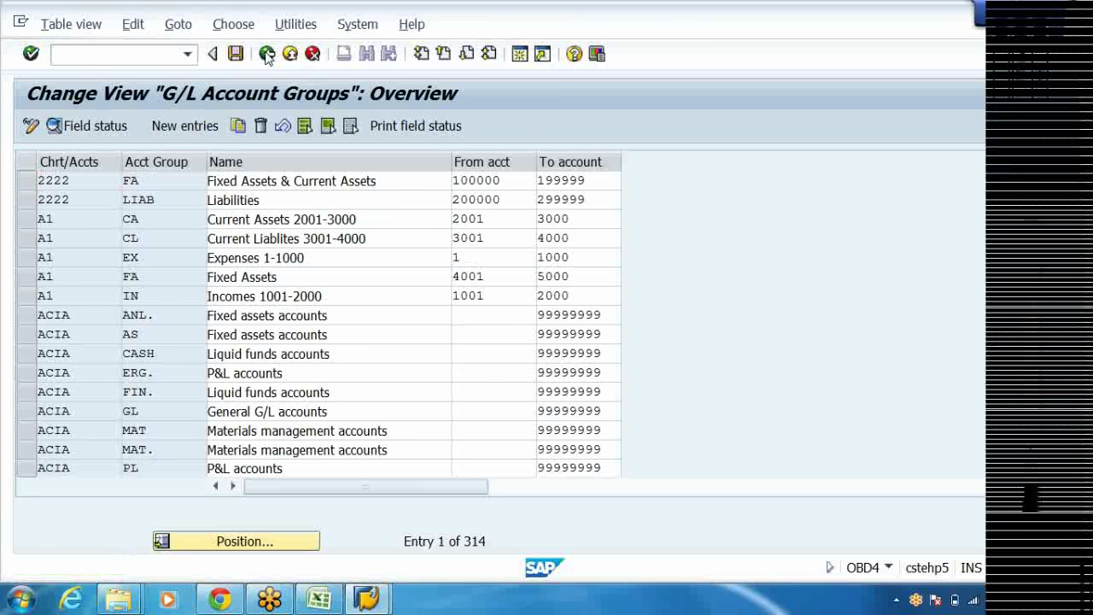
pyautogui.click(268, 55)
pyautogui.click(273, 304)
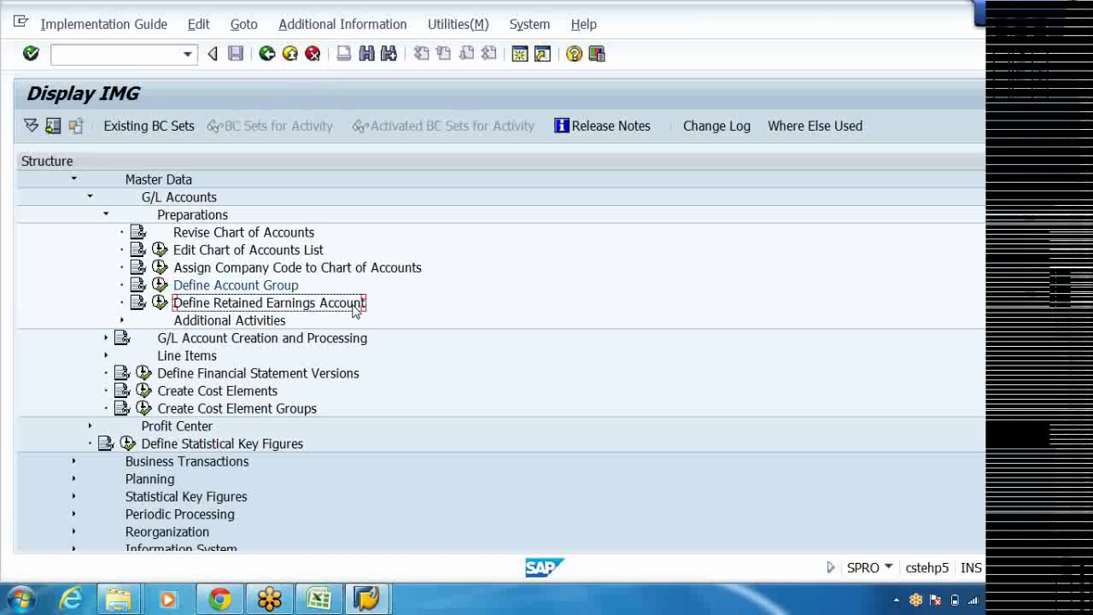
# Step: Open the Define Retained Earnings Account activity for chart of accounts DRL and enter X as the P&L statement account type
pyautogui.click(161, 304)
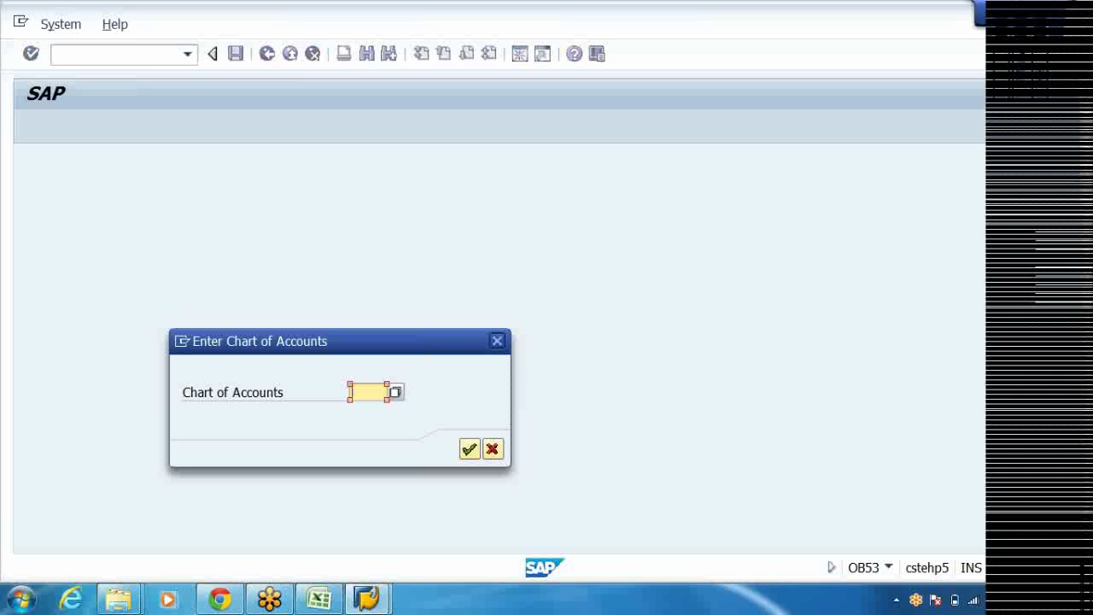
pyautogui.write('DRL')
pyautogui.press('Return')
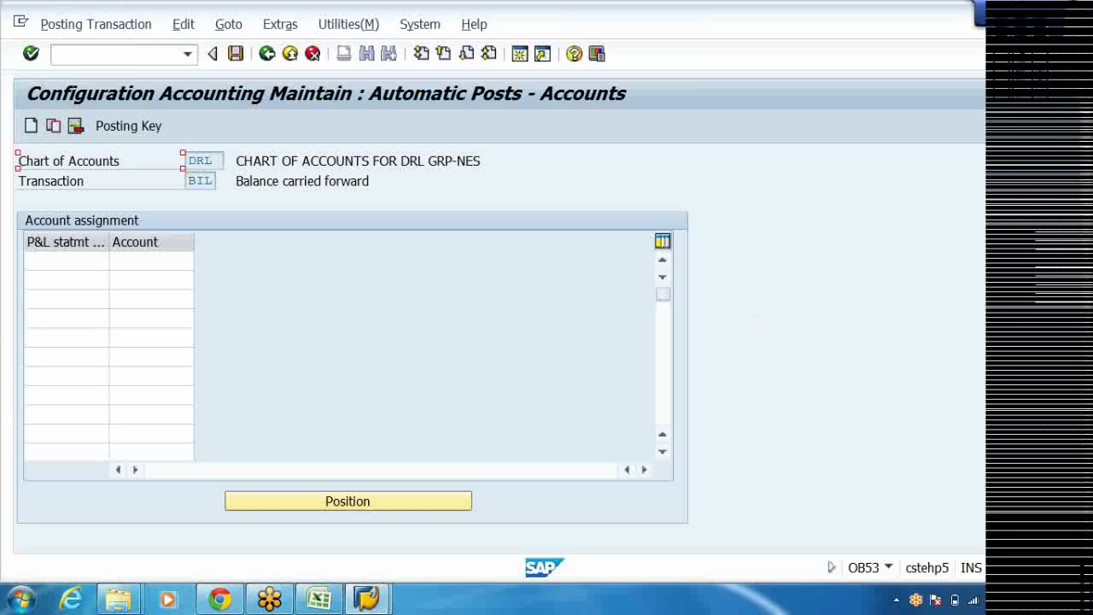
pyautogui.click(64, 260)
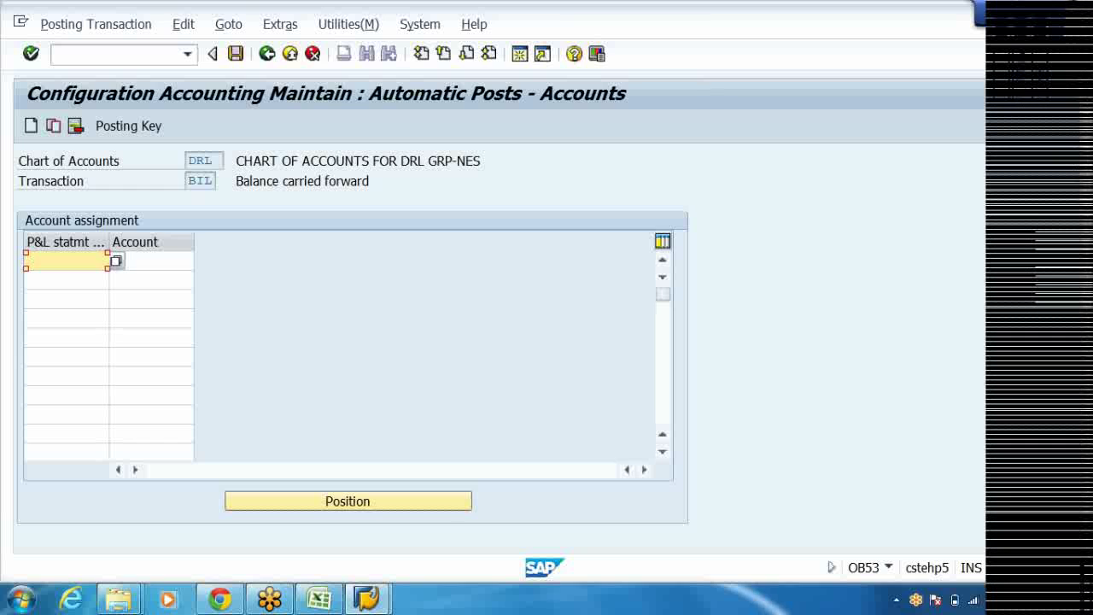
pyautogui.write('X')
pyautogui.press('Tab')
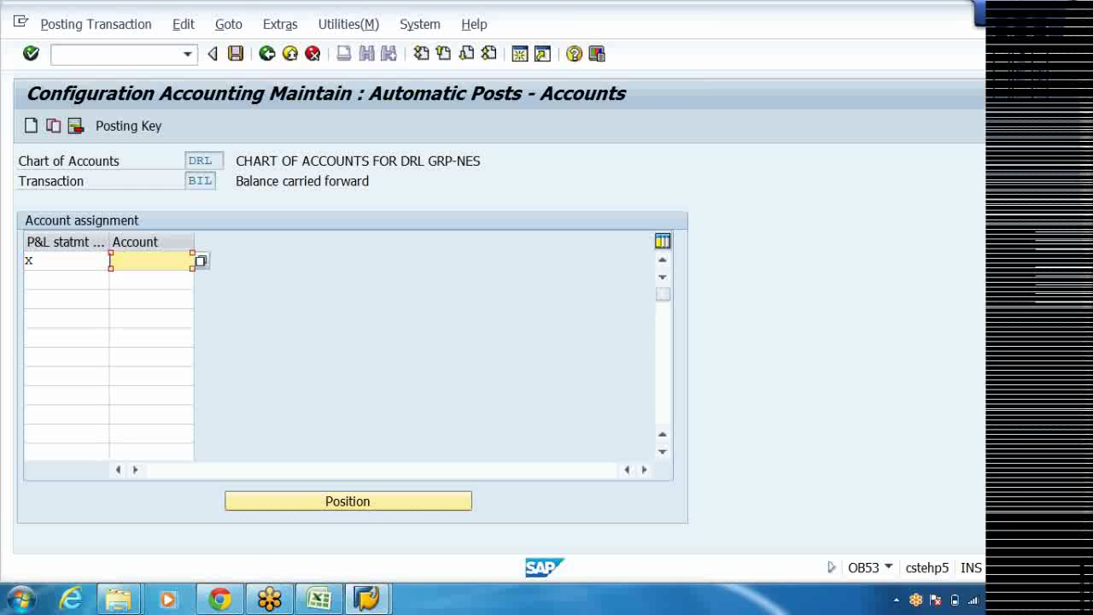
# Step: Take the first RESERVES & SURPLUS number from the Excel account group sheet and enter account 100101 for type X in SAP
pyautogui.click(324, 599)
pyautogui.scroll(8, 228, 342)
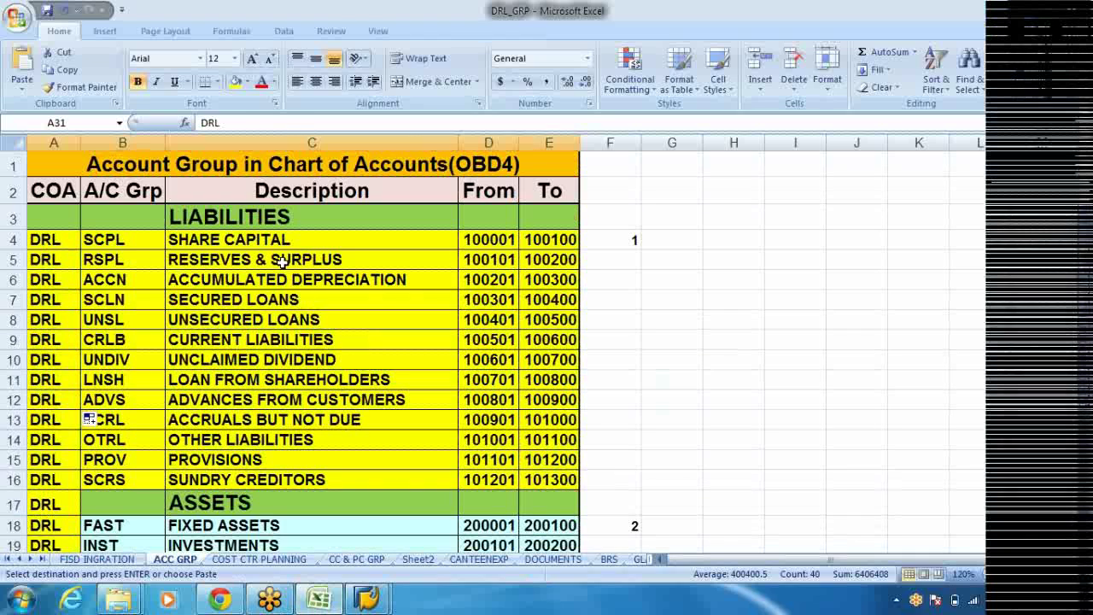
pyautogui.click(284, 261)
pyautogui.click(492, 262)
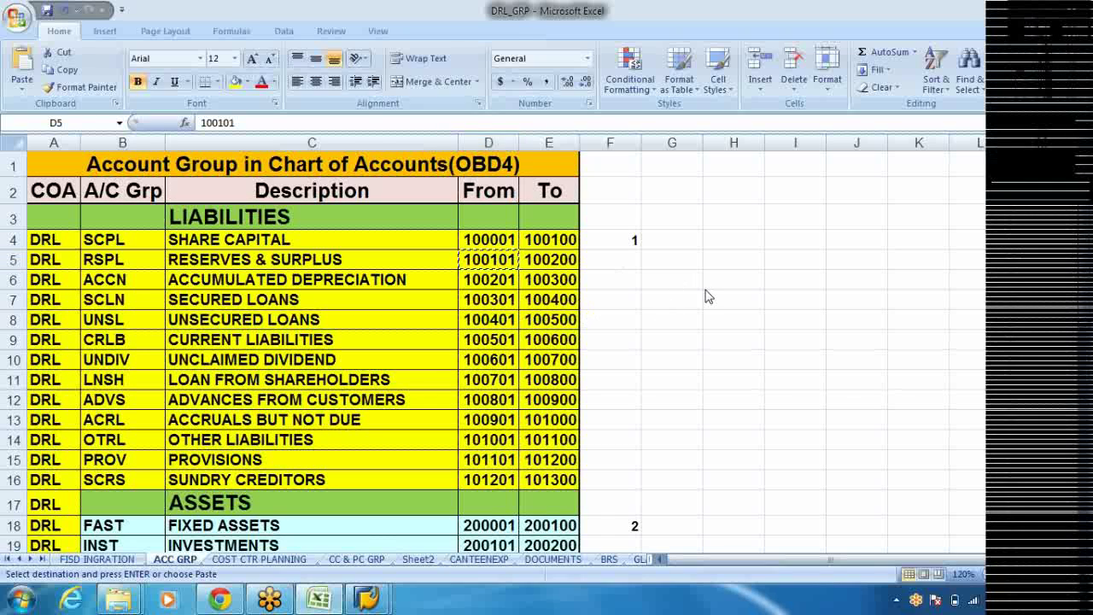
pyautogui.hotkey('alt', 'Tab')
pyautogui.write('100101')
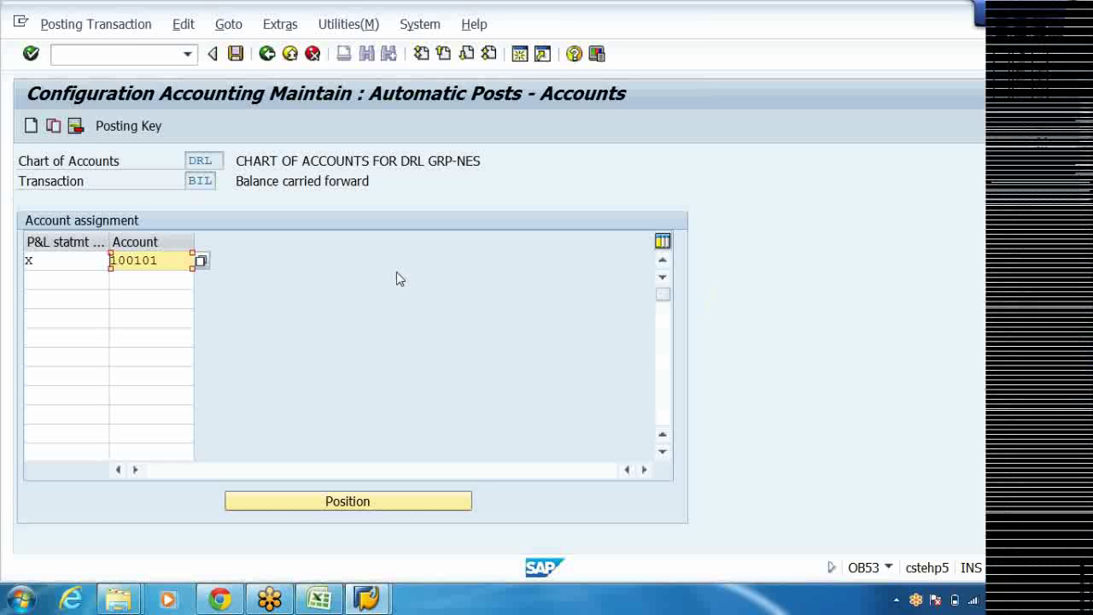
# Step: Recheck the RESERVES & SURPLUS group's starting number in the Excel sheet and return to the SAP account assignment
pyautogui.hotkey('alt', 'Tab')
pyautogui.press('Escape')
pyautogui.moveTo(186, 259); pyautogui.dragTo(389, 278)
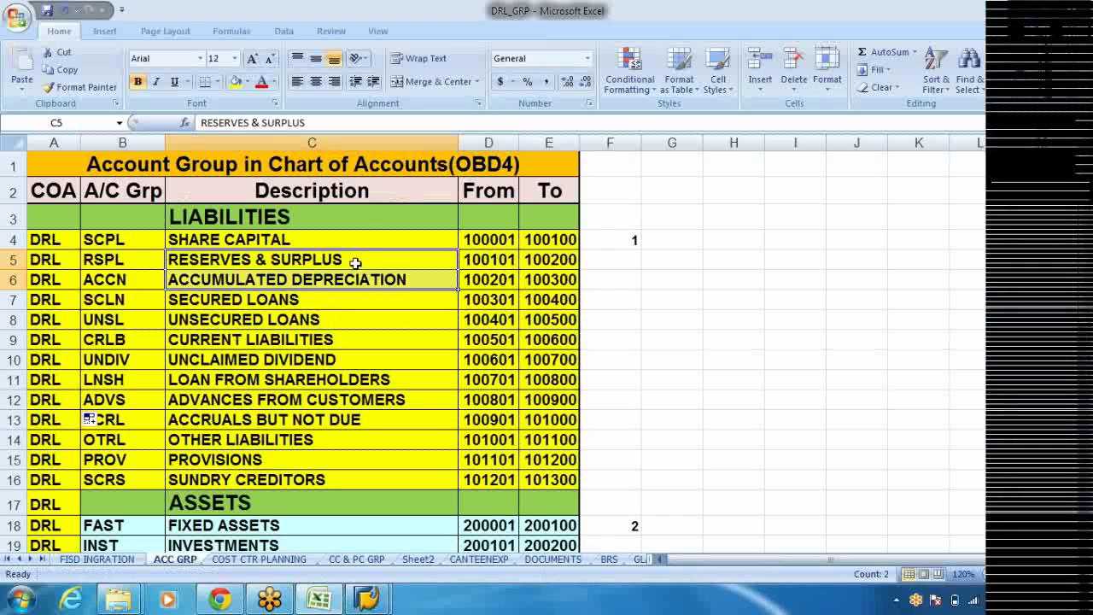
pyautogui.click(485, 264)
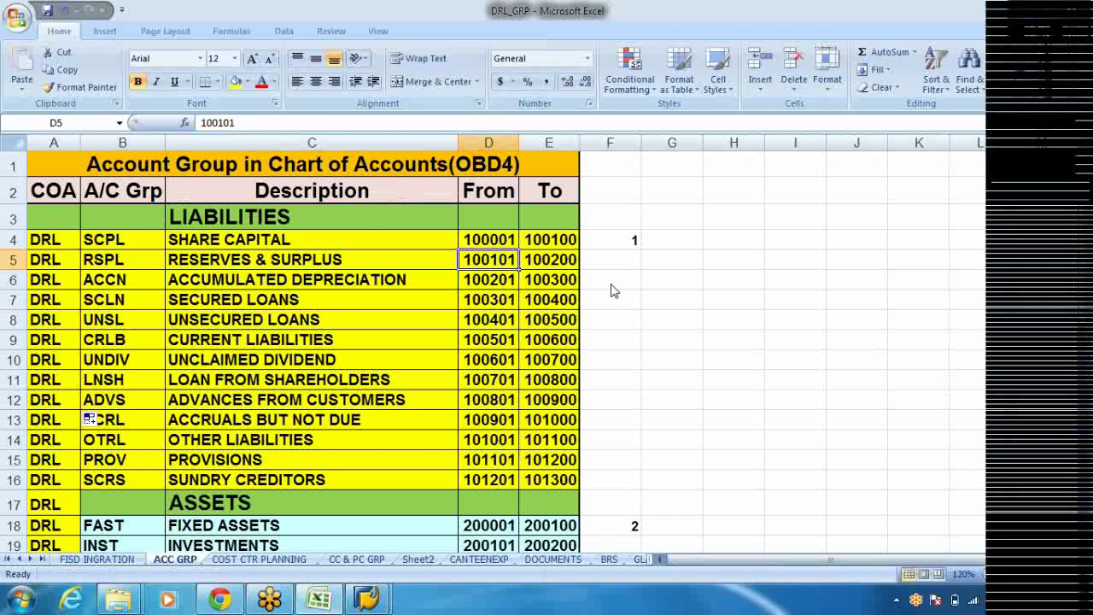
pyautogui.hotkey('alt', 'Tab')
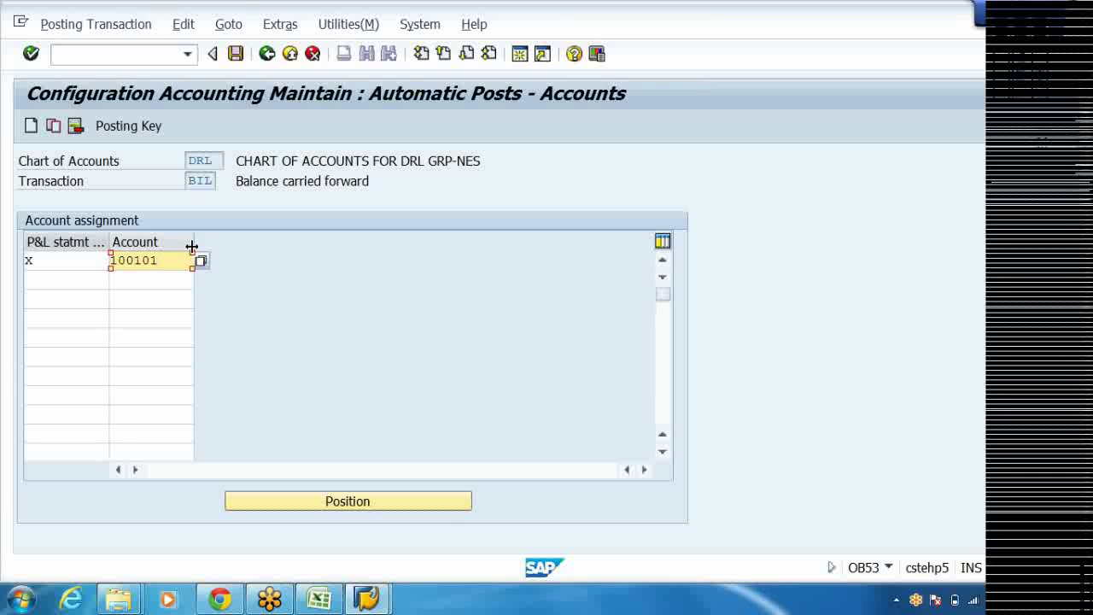
# Step: Widen the Account and P&L statement account type columns of the account assignment table to show their full headings
pyautogui.moveTo(194, 241); pyautogui.dragTo(273, 242)
pyautogui.moveTo(109, 241); pyautogui.dragTo(206, 242)
pyautogui.click(76, 261)
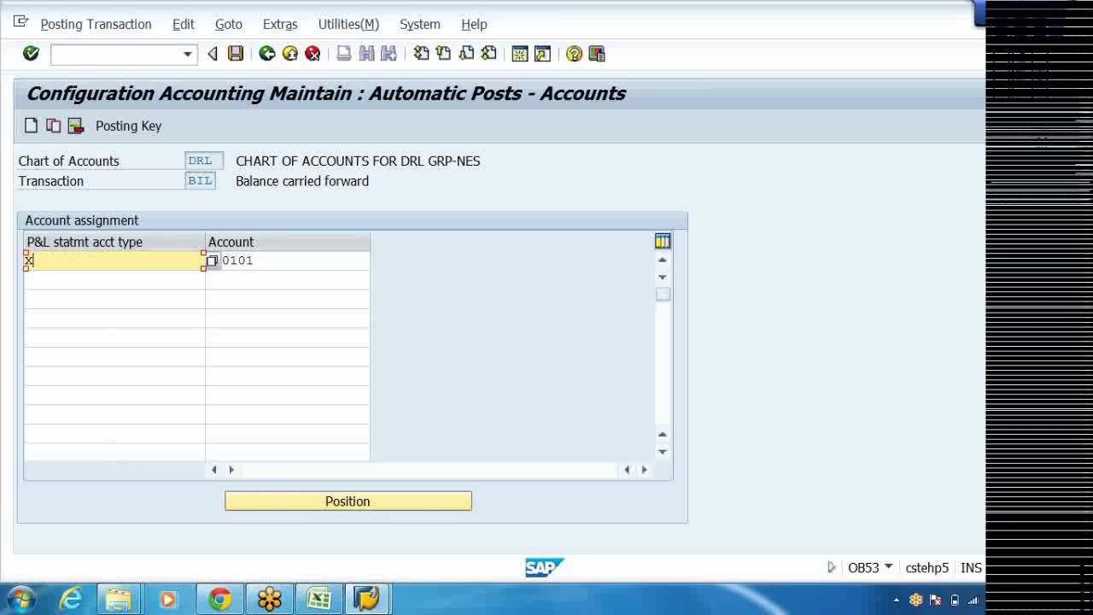
pyautogui.press('Down')
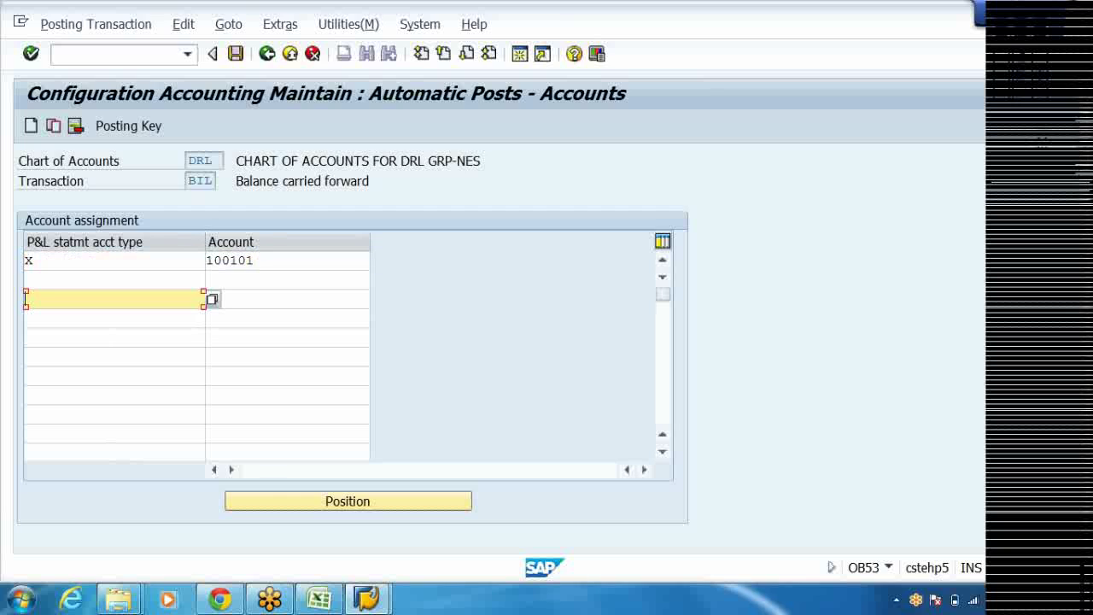
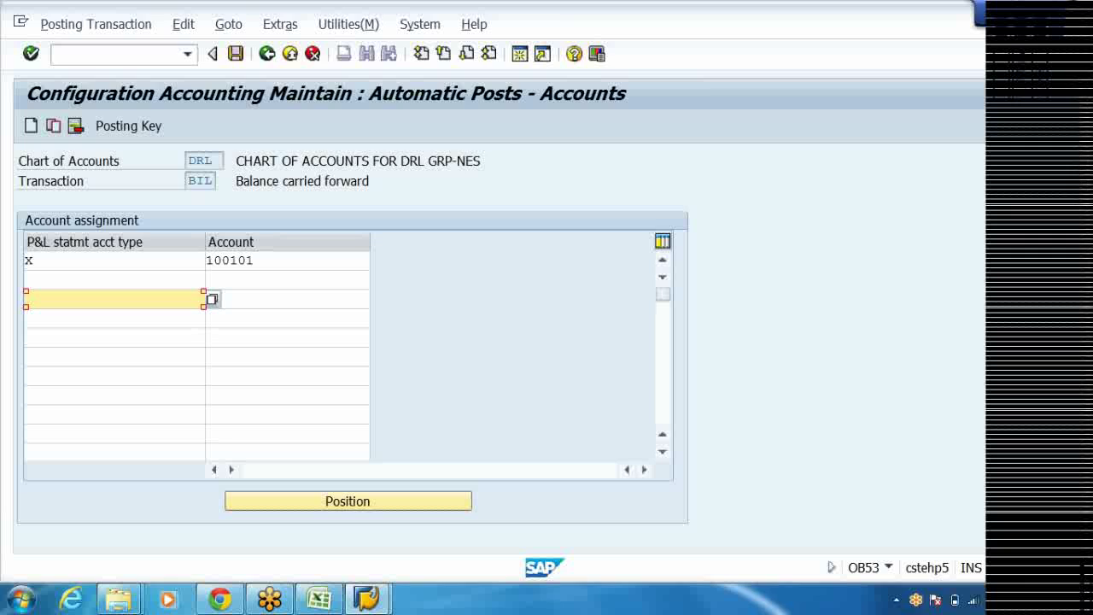
pyautogui.click(31, 261)
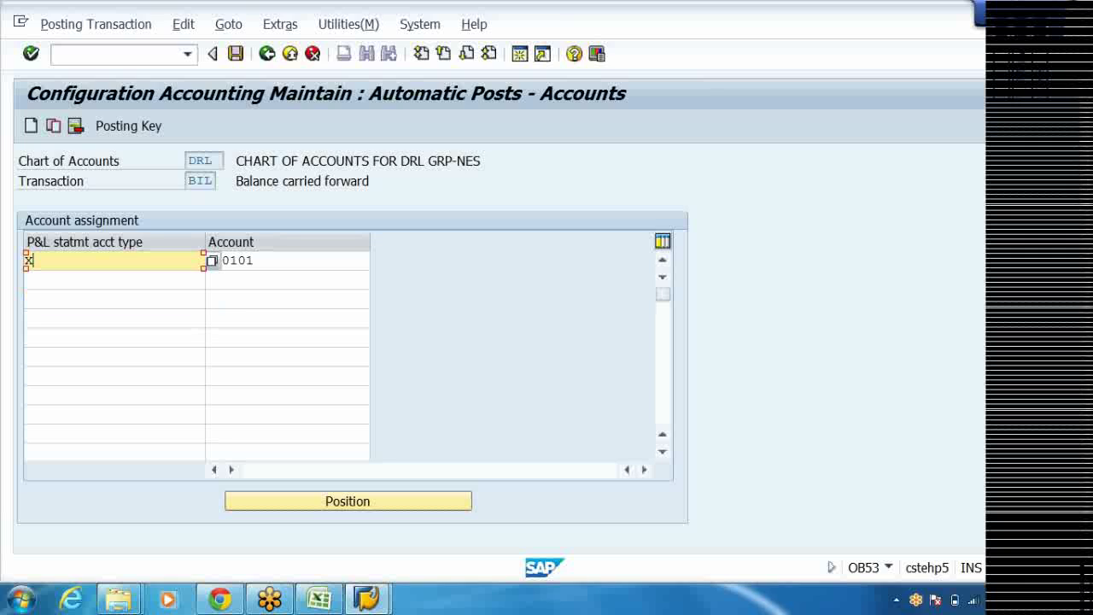
pyautogui.press('Tab')
pyautogui.press('Tab')
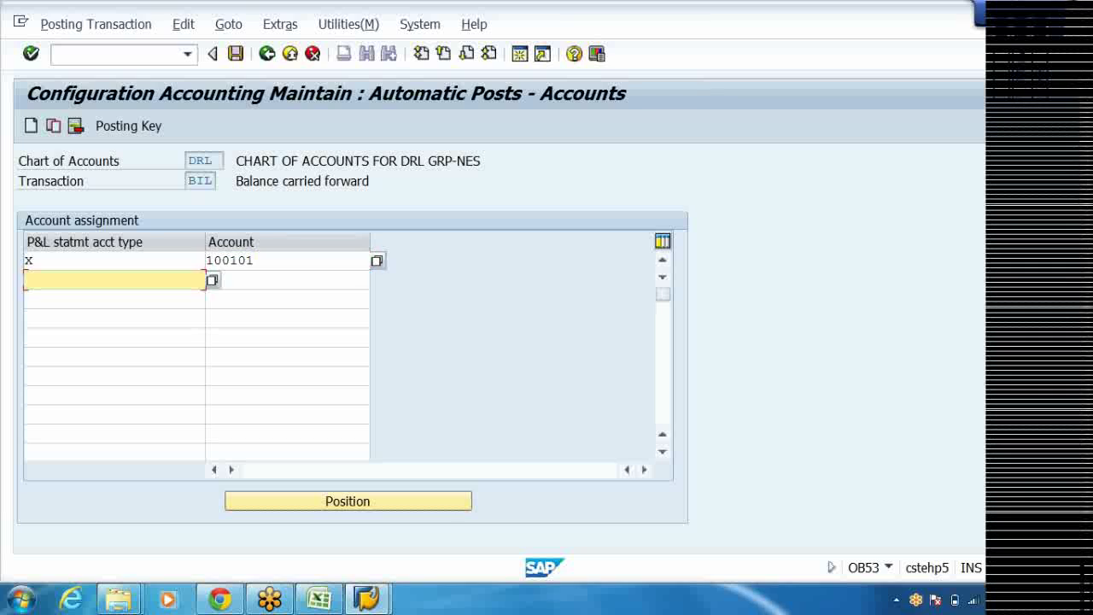
pyautogui.press('Tab')
pyautogui.press('Tab')
pyautogui.press('Tab')
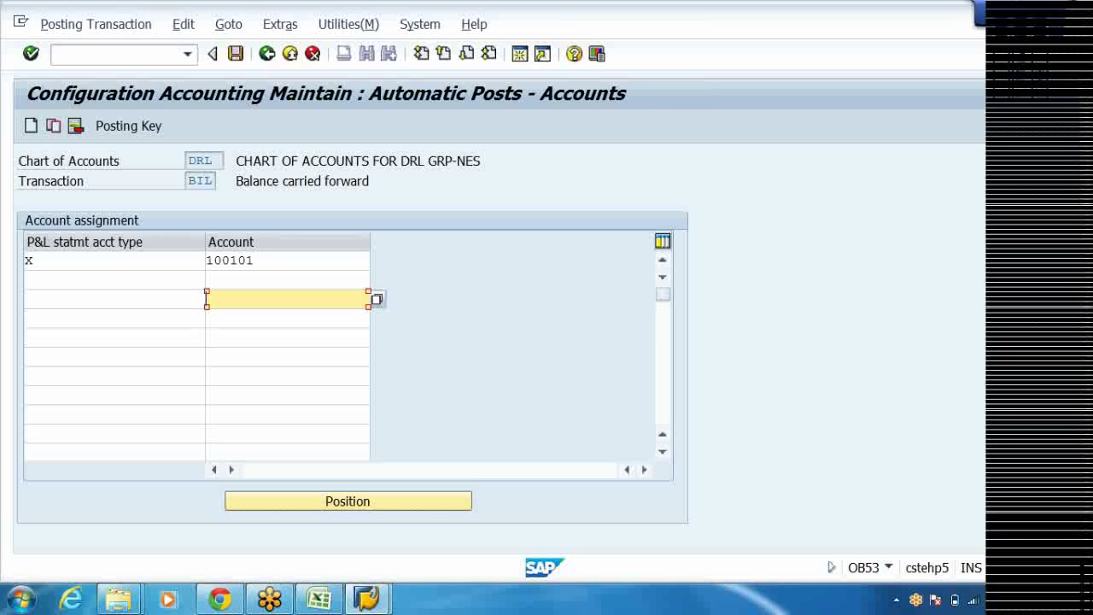
pyautogui.click(31, 260)
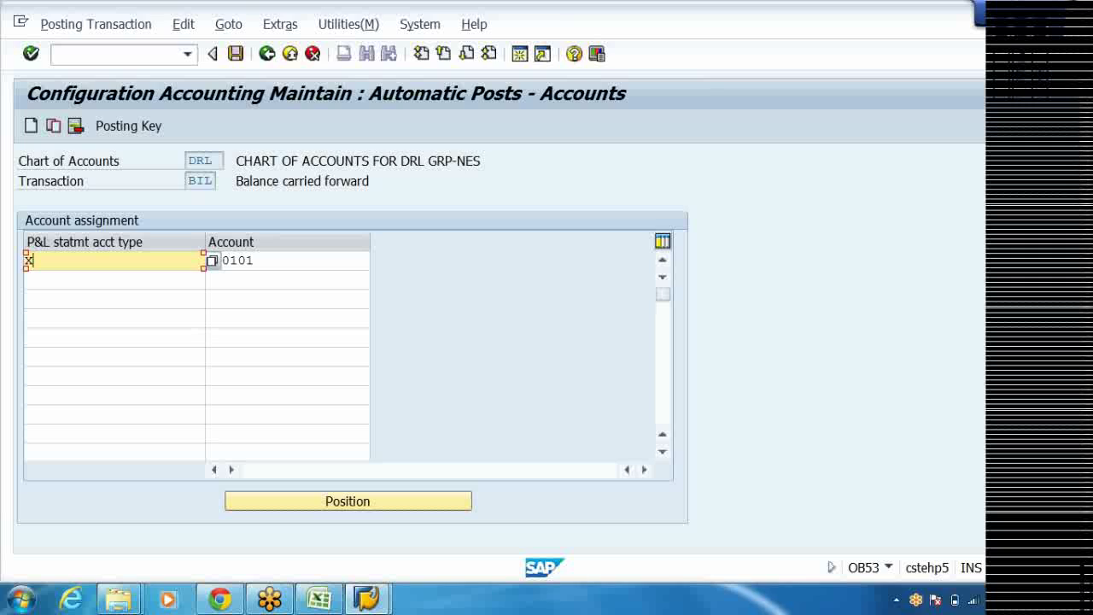
pyautogui.press('Return')
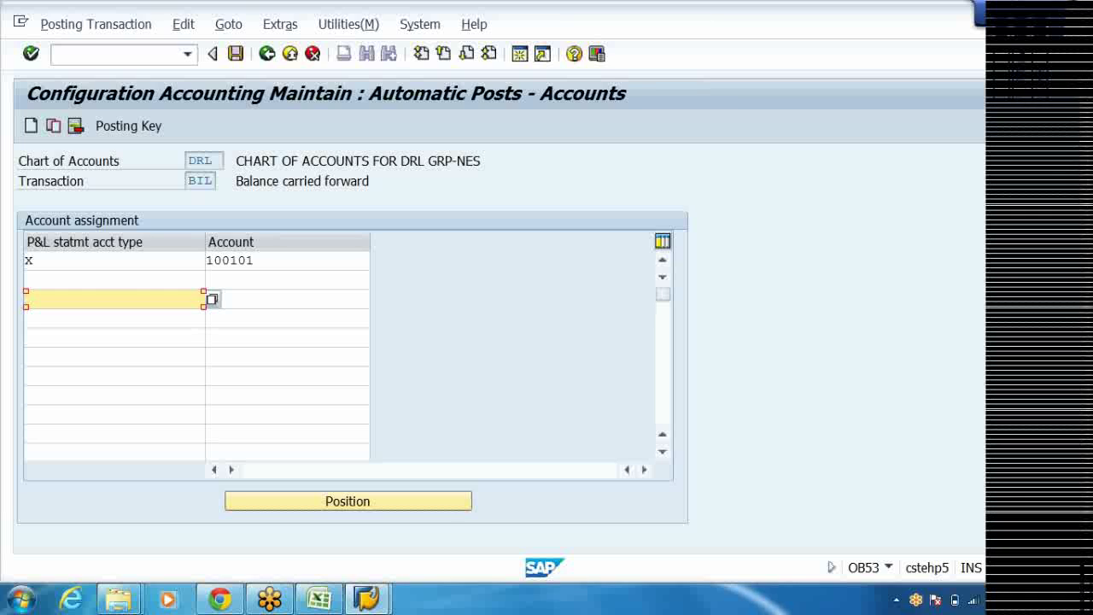
pyautogui.press('Return')
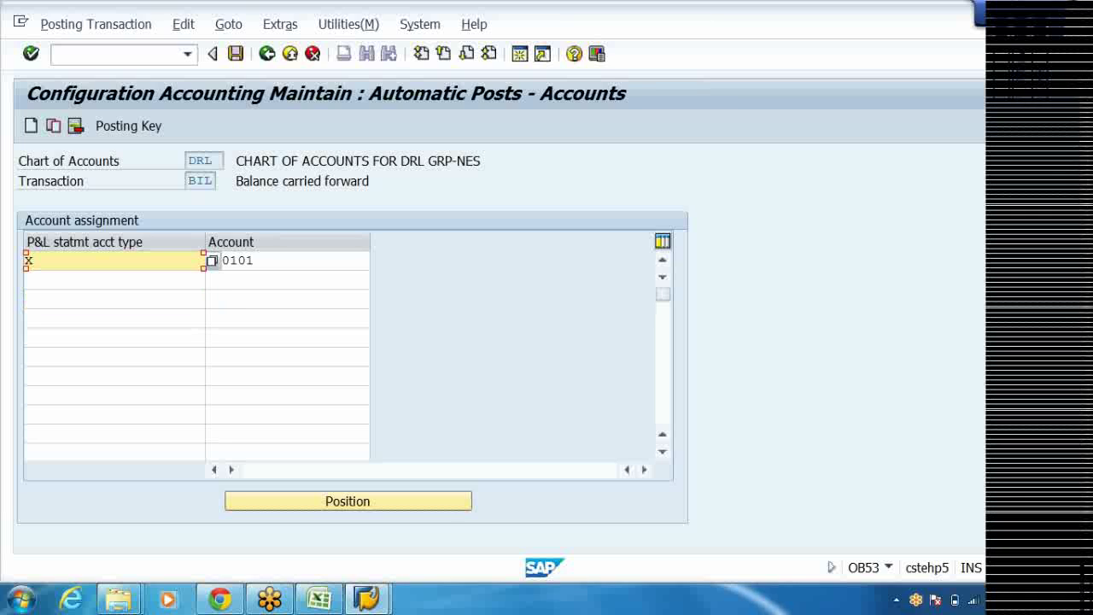
pyautogui.click(256, 261)
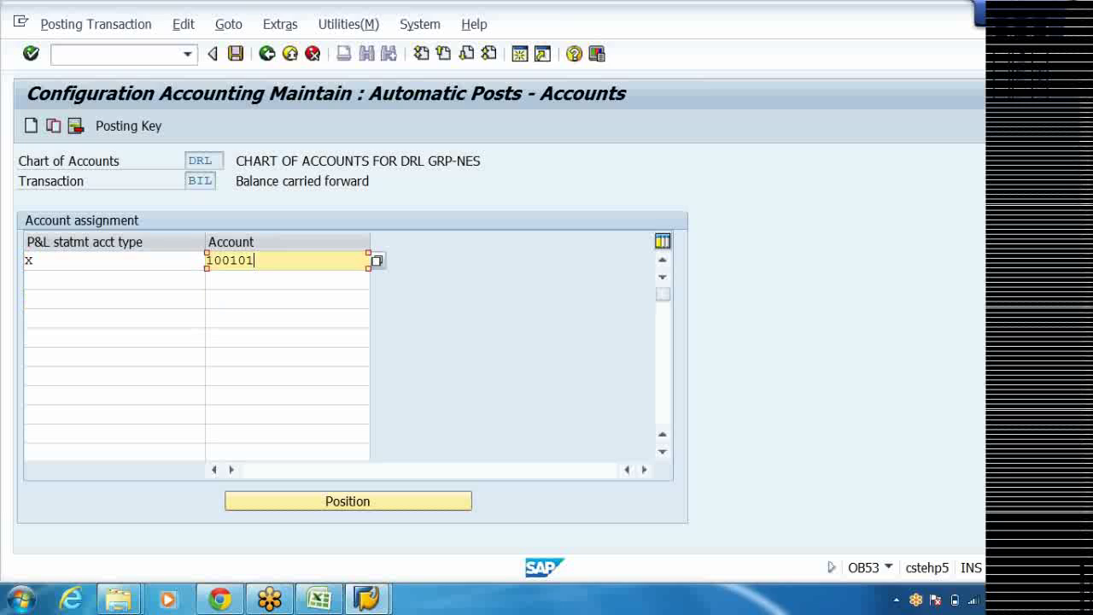
pyautogui.click(51, 260)
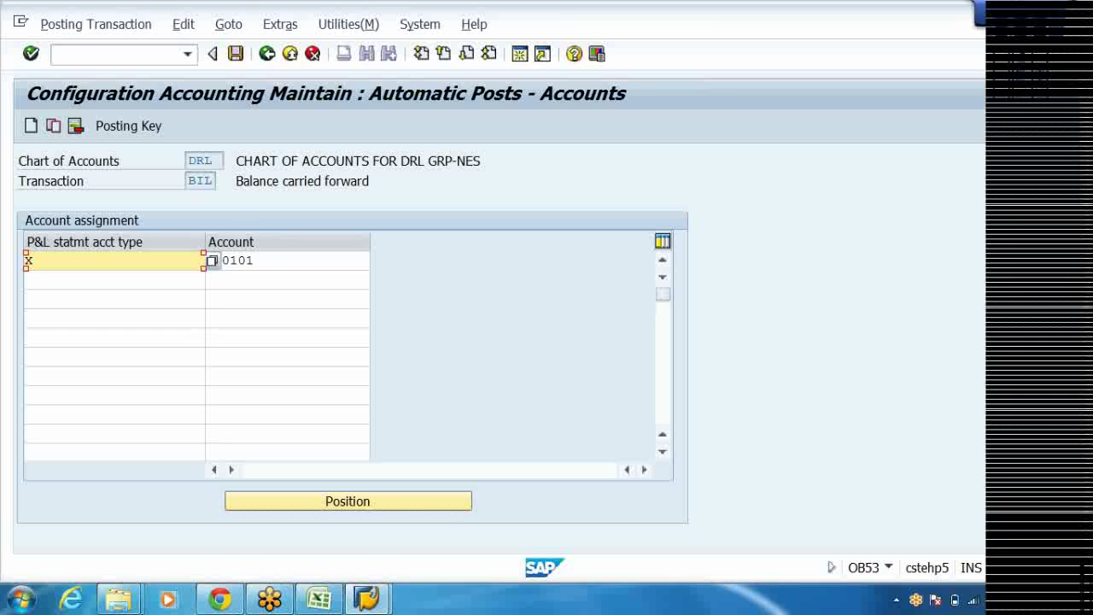
# Step: Start transaction FS00 for central G/L account editing in a new SAP session
pyautogui.click(519, 54)
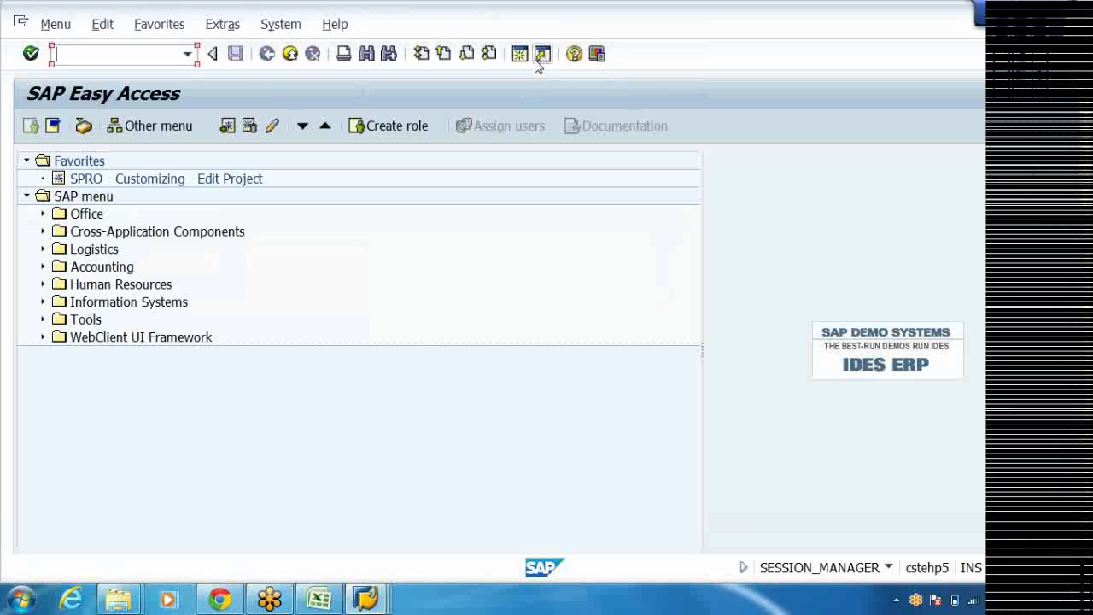
pyautogui.write('FS00')
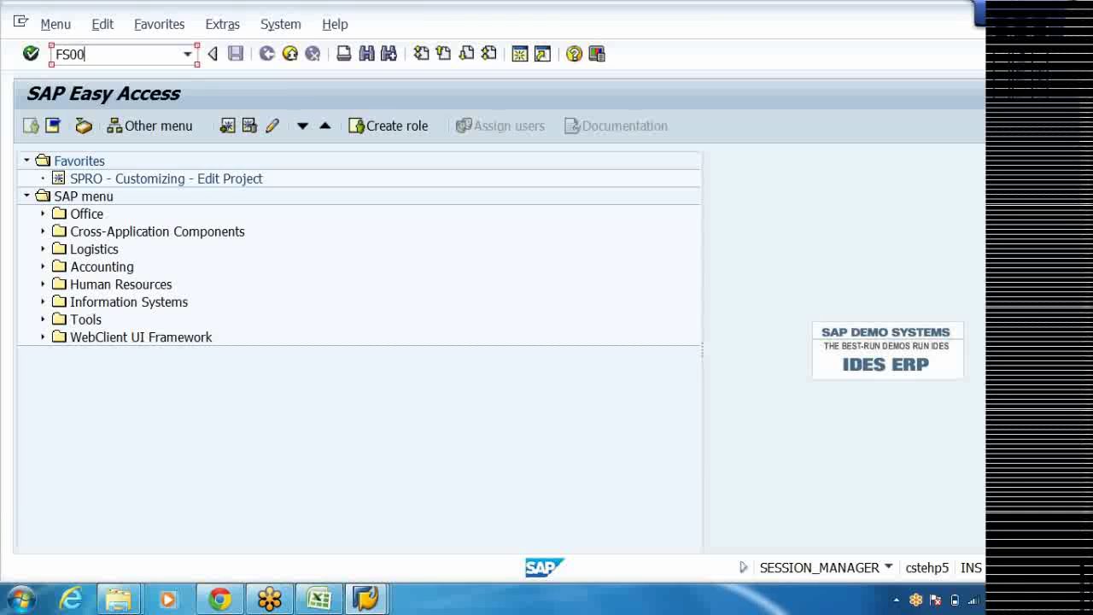
pyautogui.press('Return')
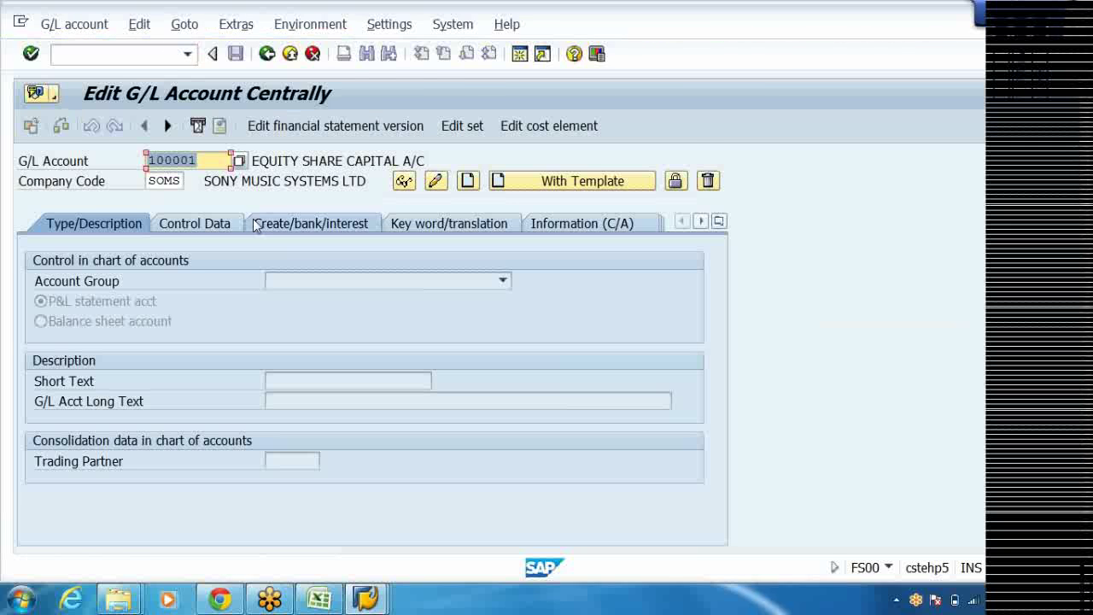
# Step: Set the company code to 1000 and clear the G/L account number for central G/L account editing
pyautogui.click(180, 182)
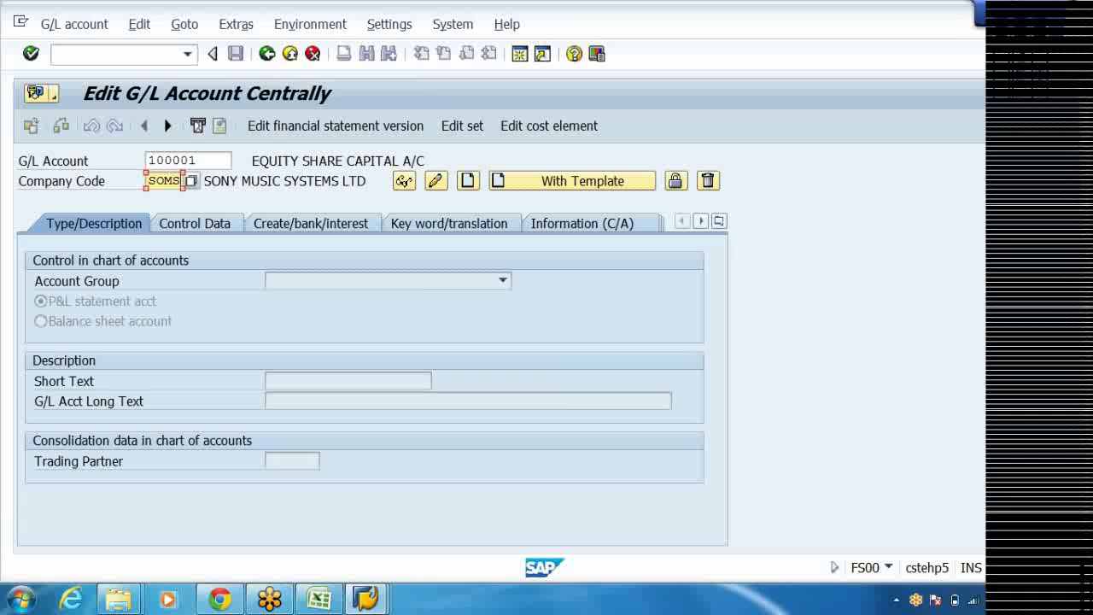
pyautogui.press('BackSpace')
pyautogui.press('BackSpace')
pyautogui.press('BackSpace')
pyautogui.press('BackSpace')
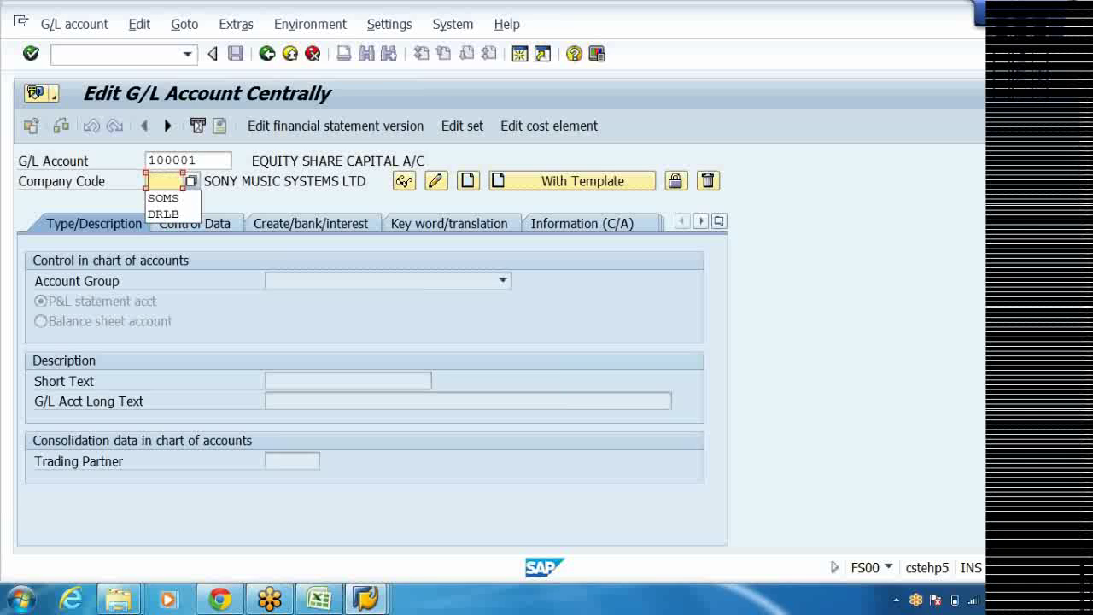
pyautogui.write('1000')
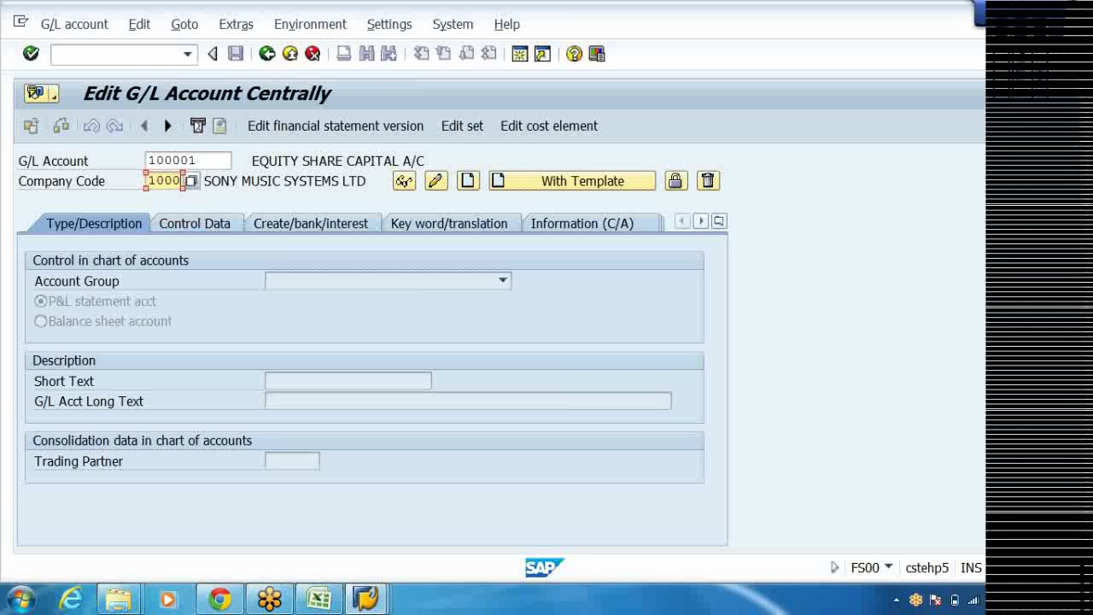
pyautogui.click(205, 161)
pyautogui.press('BackSpace')
pyautogui.press('BackSpace')
pyautogui.press('BackSpace')
pyautogui.press('BackSpace')
pyautogui.press('BackSpace')
pyautogui.press('BackSpace')
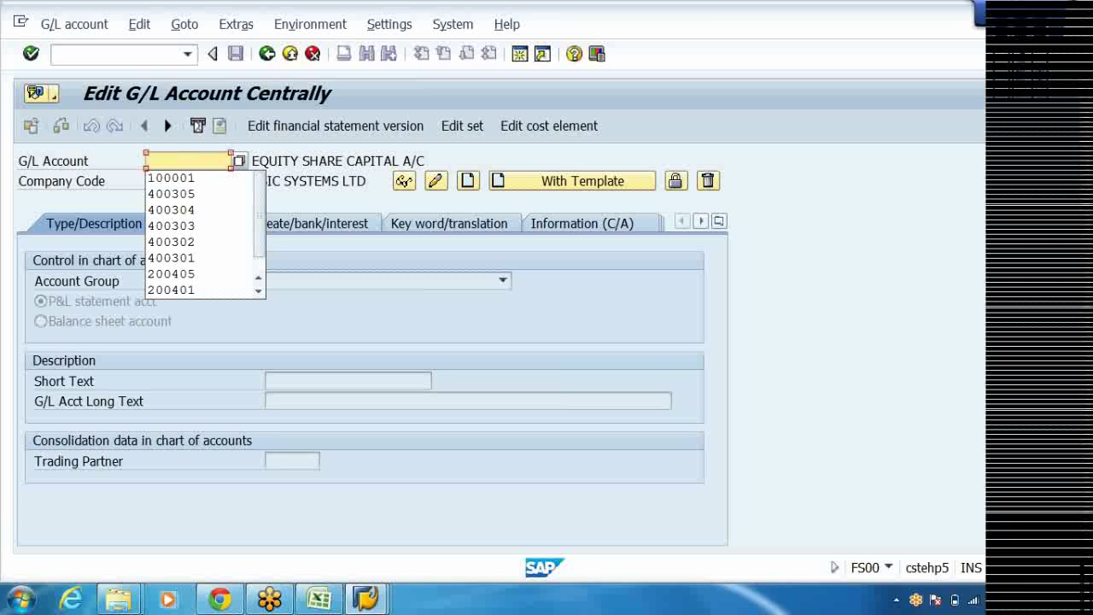
pyautogui.press('Return')
pyautogui.press('Return')
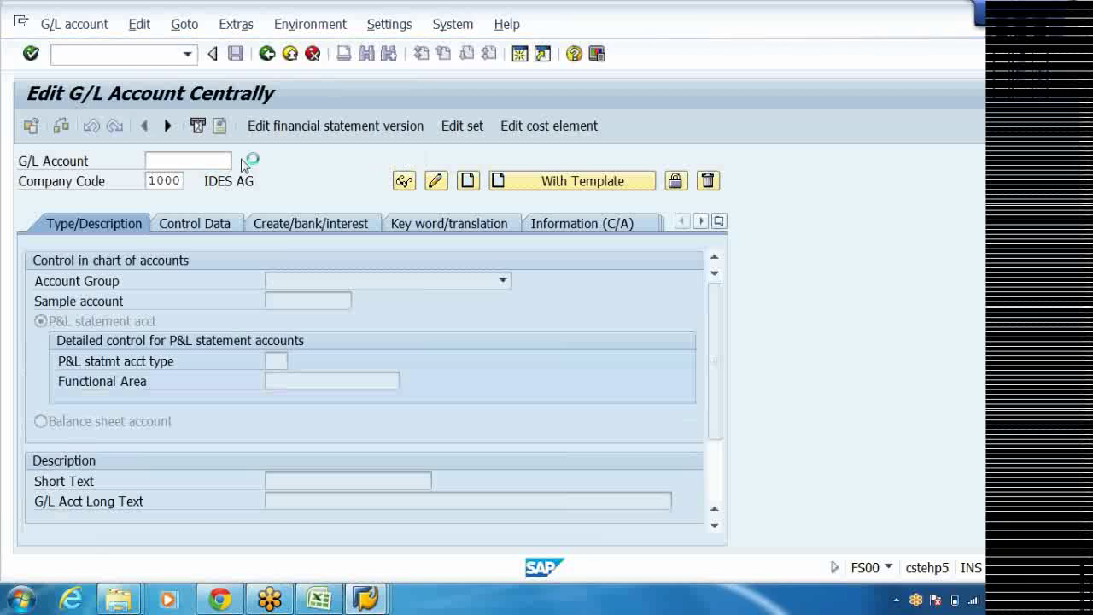
pyautogui.click(247, 160)
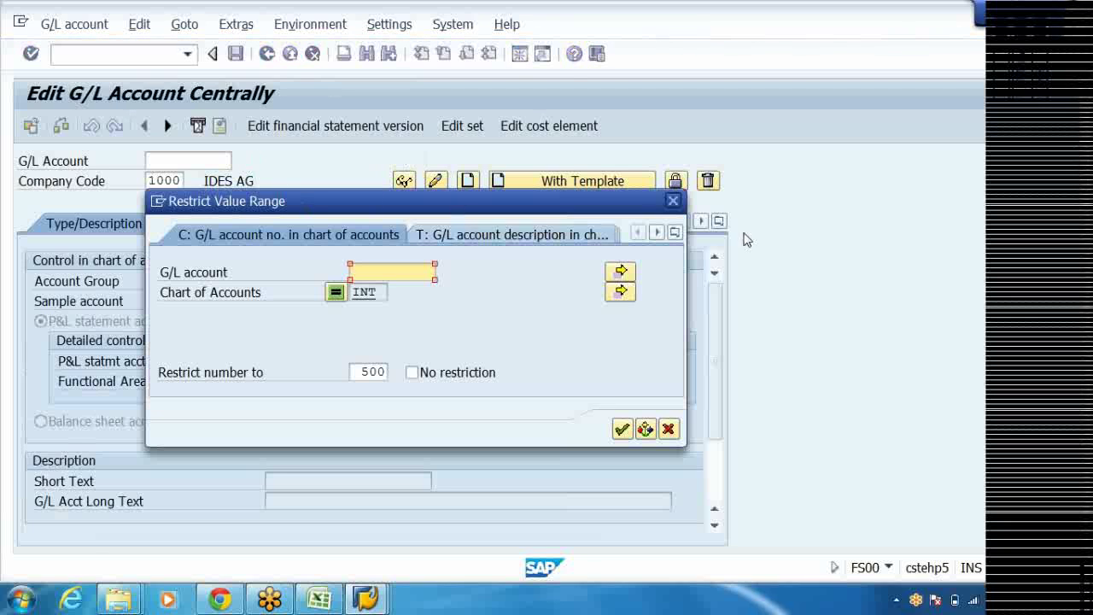
pyautogui.click(673, 200)
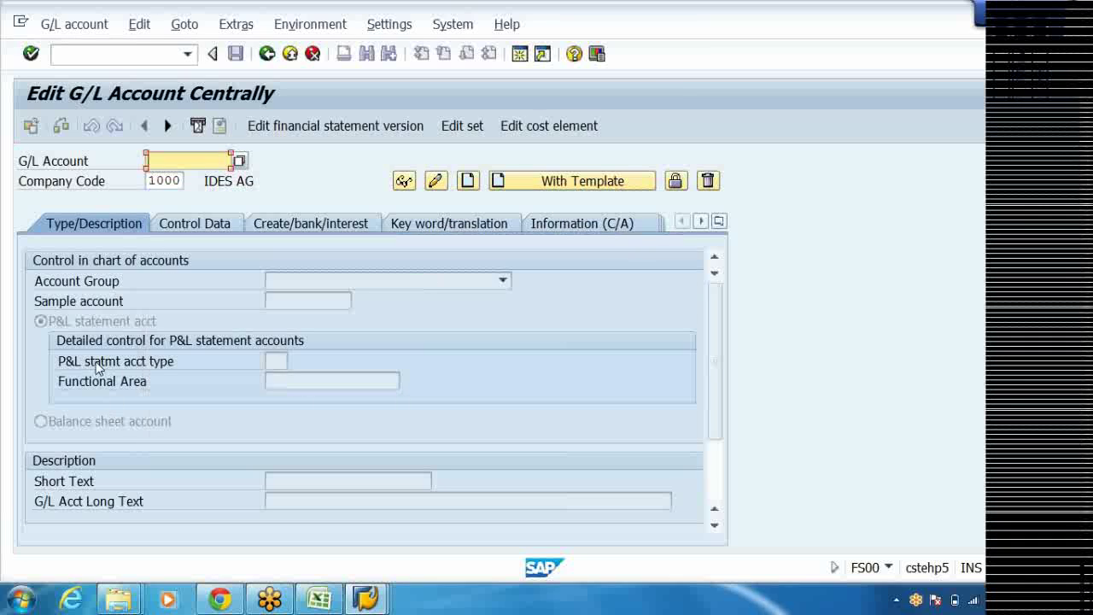
# Step: List the possible P&L statement account types for company code 1000 and examine the target accounts of types Z and X
pyautogui.click(168, 366)
pyautogui.click(277, 362)
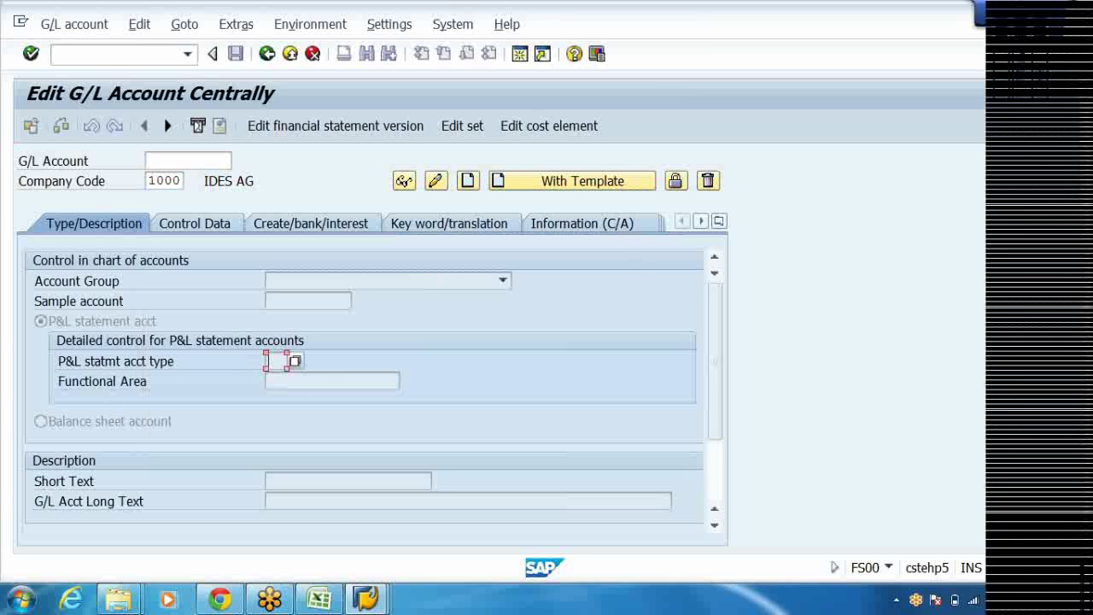
pyautogui.click(295, 363)
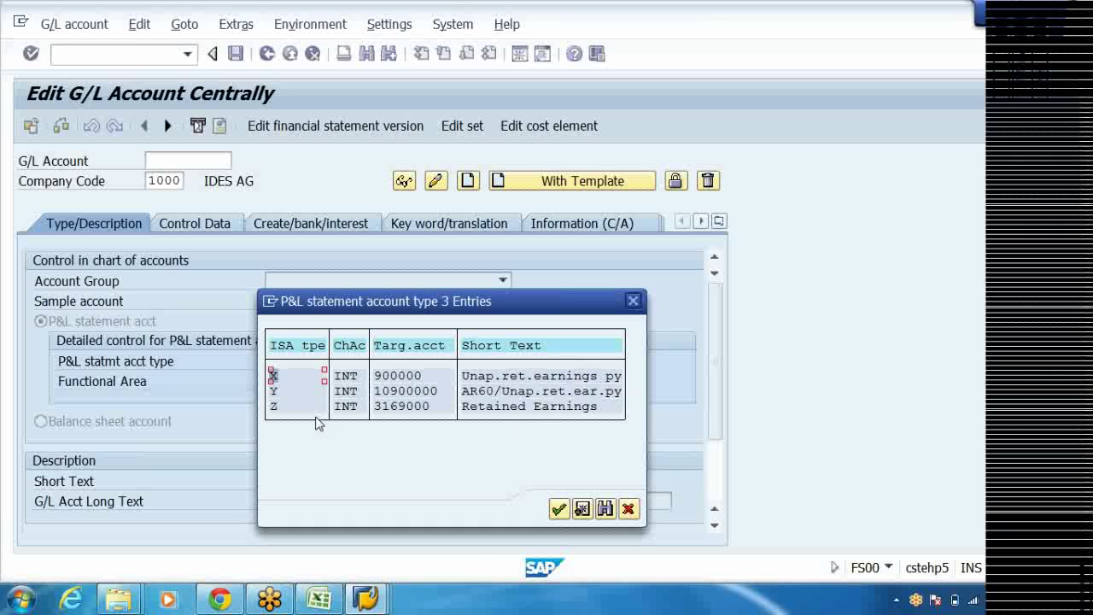
pyautogui.click(399, 409)
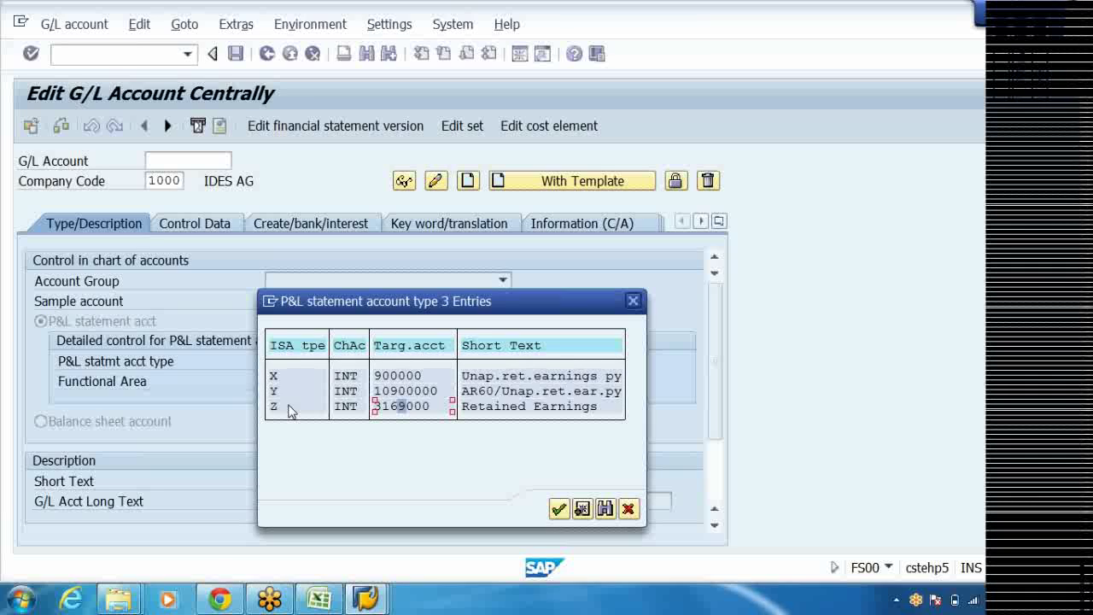
pyautogui.click(400, 377)
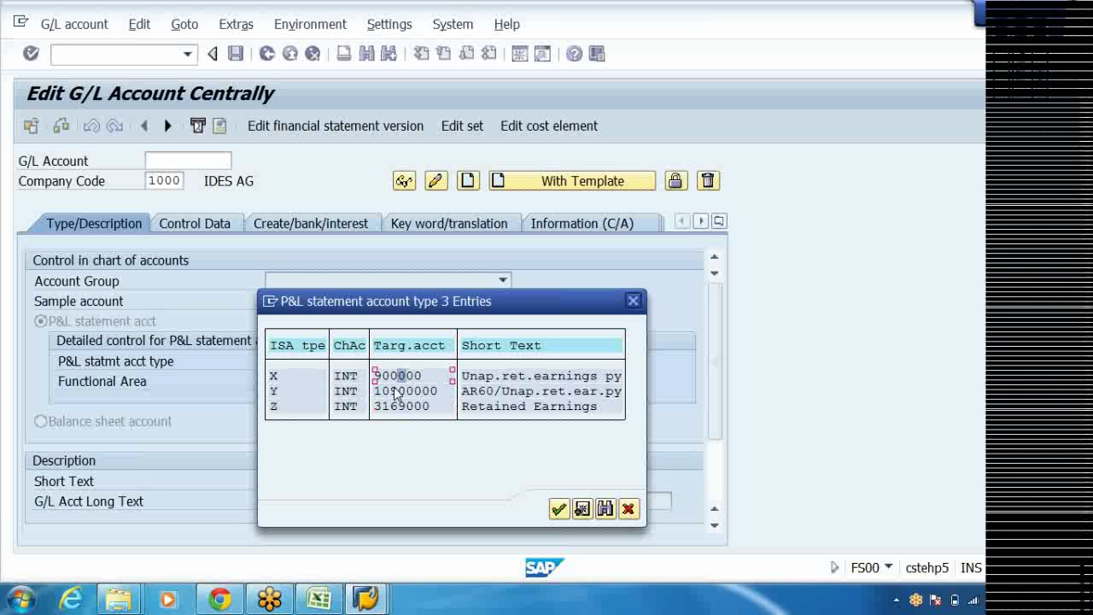
# Step: Compare the target accounts and short texts of P&L statement account types X, Y and Z, and leave central G/L account editing
pyautogui.click(492, 379)
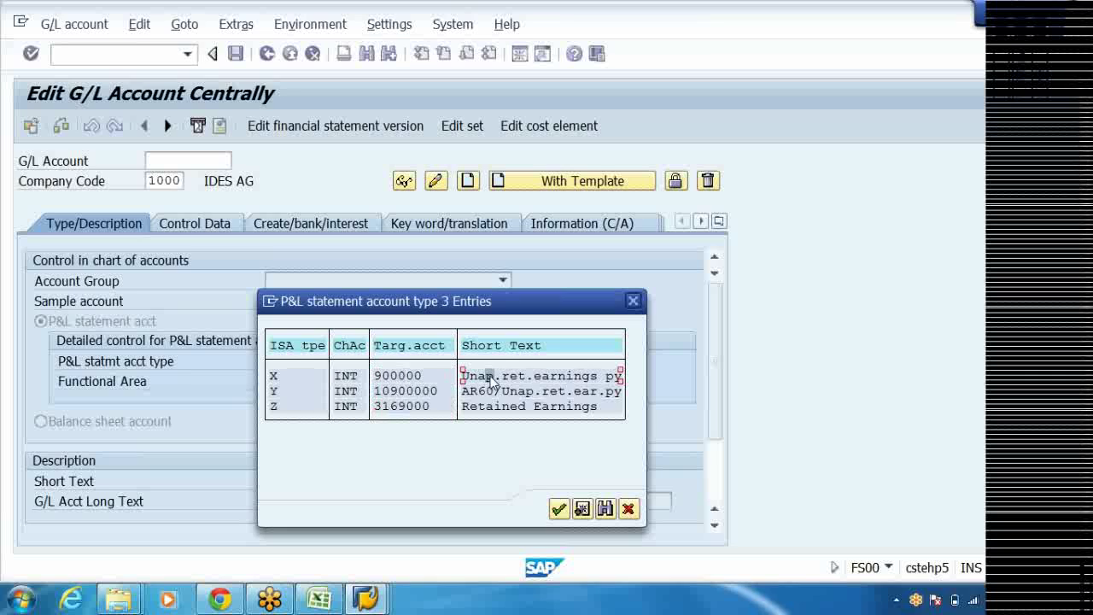
pyautogui.click(403, 379)
pyautogui.click(475, 392)
pyautogui.click(577, 393)
pyautogui.click(402, 391)
pyautogui.click(491, 409)
pyautogui.click(385, 407)
pyautogui.click(634, 301)
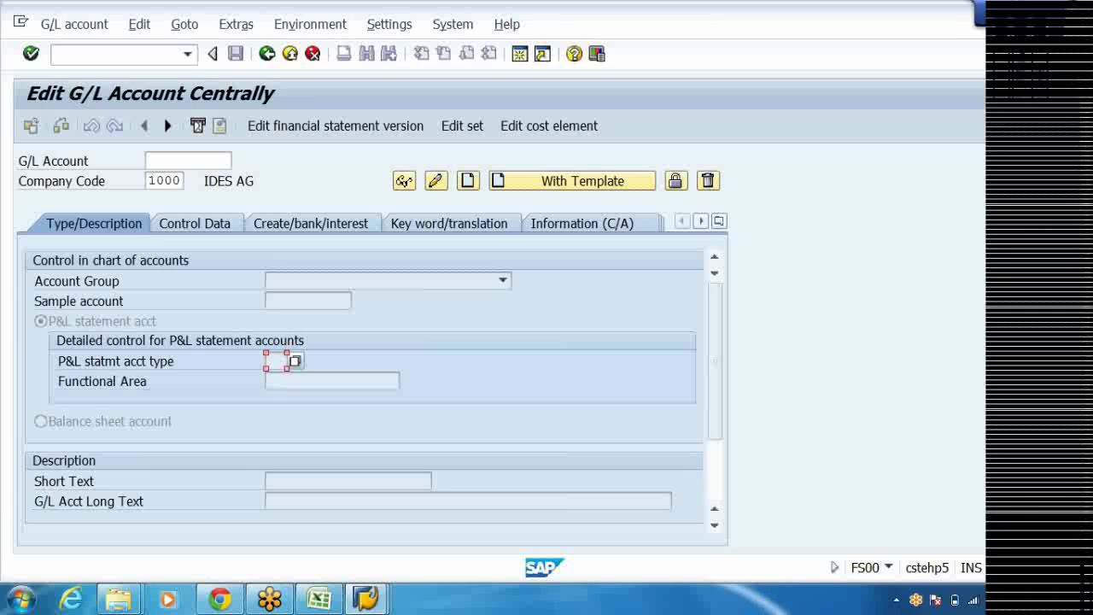
pyautogui.click(290, 54)
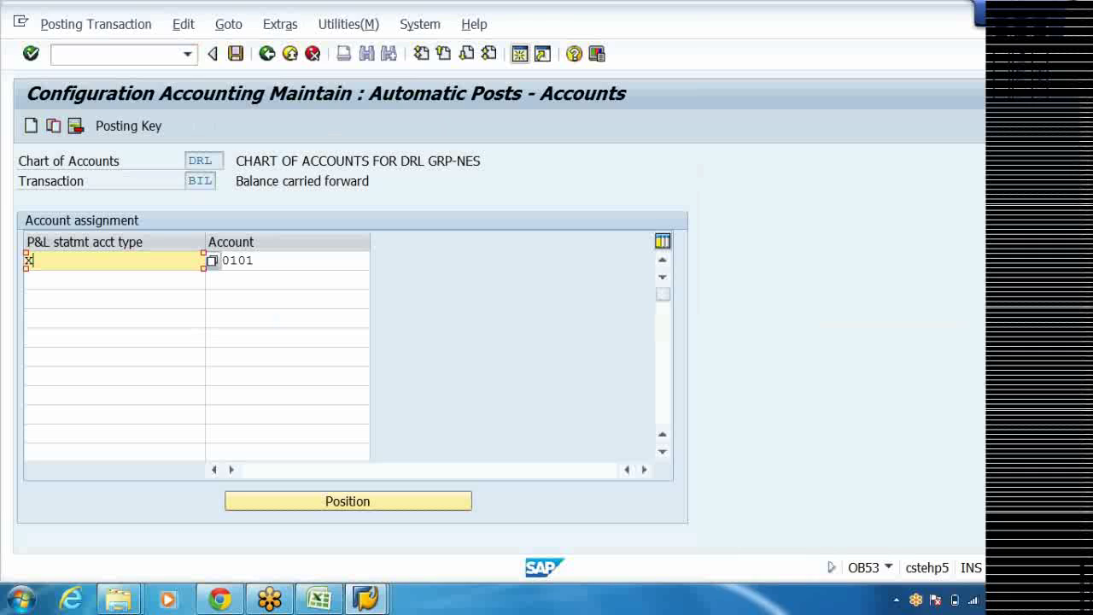
# Step: Save the assignment of P&L statement account type X to account 100101 for chart of accounts DRL and return to the implementation guide
pyautogui.press('Tab')
pyautogui.hotkey('shift', 'Tab')
pyautogui.press('Tab')
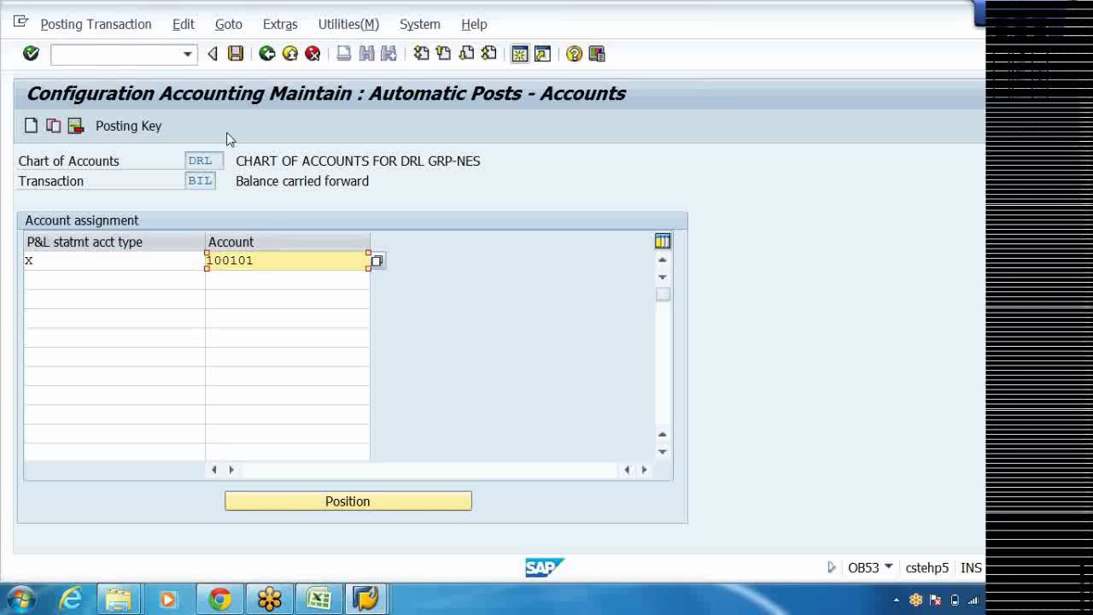
pyautogui.click(237, 55)
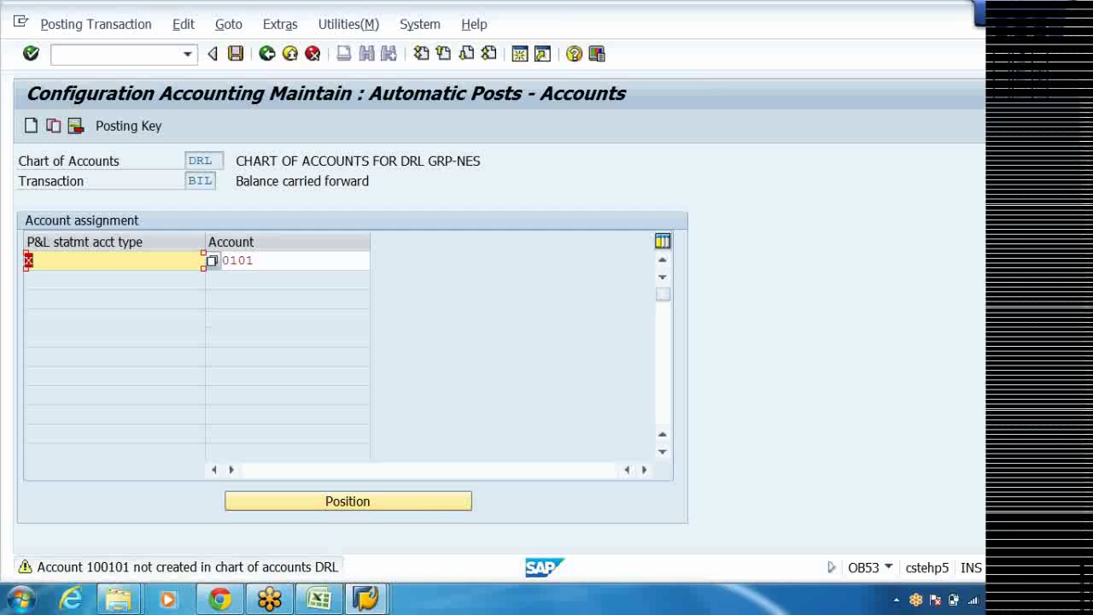
pyautogui.press('Tab')
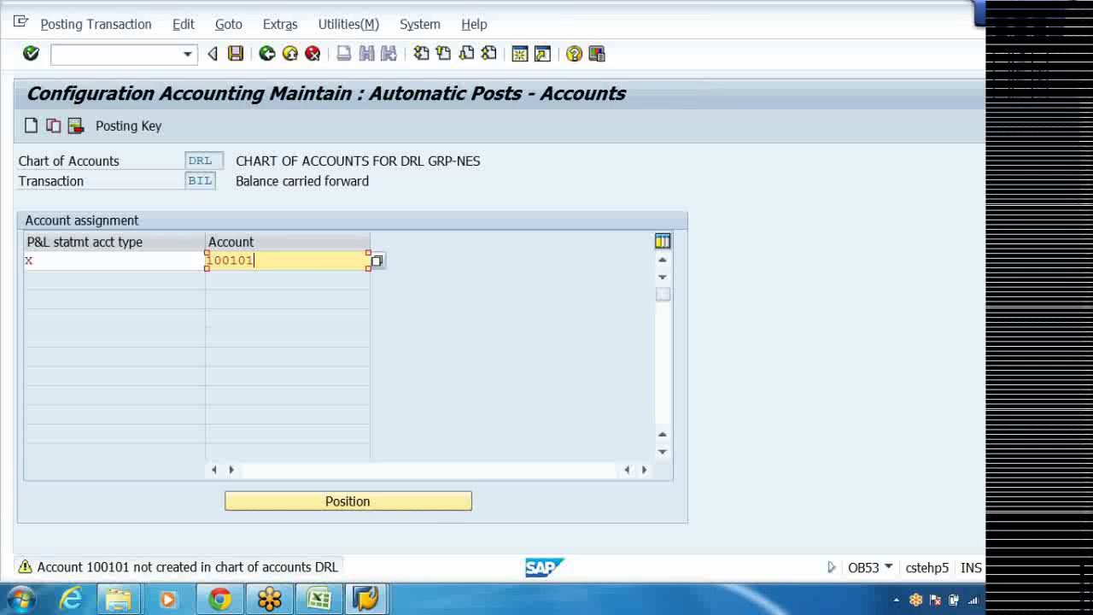
pyautogui.hotkey('ctrl', 's')
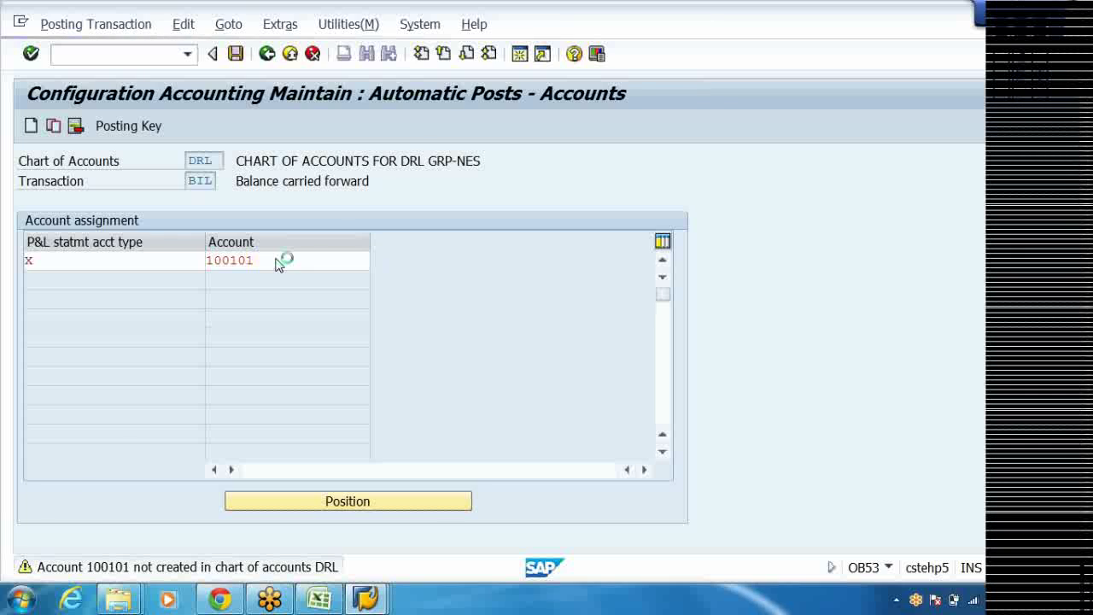
pyautogui.click(362, 329)
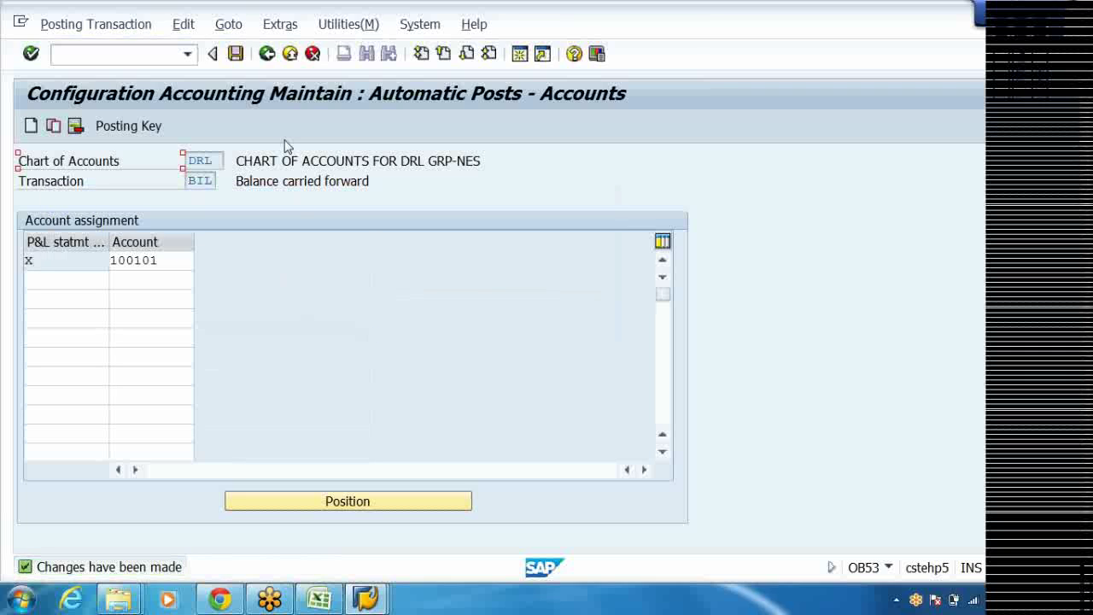
pyautogui.click(268, 53)
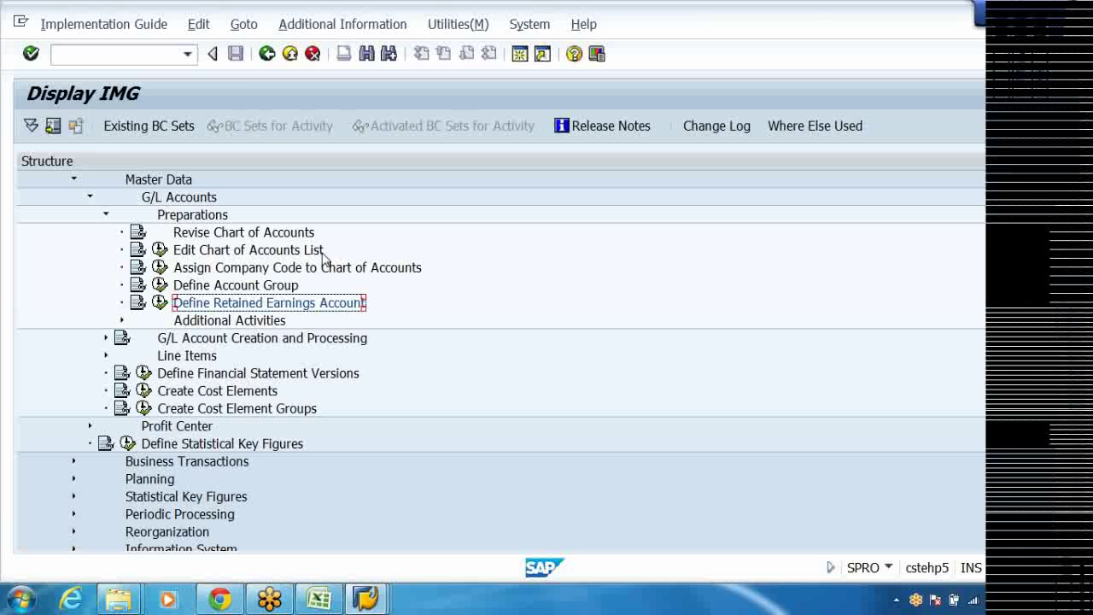
# Step: Switch to the DRL_GRP workbook in Excel and view the ORG STRUCTURE sheet down to its specifications and requirements
pyautogui.click(320, 600)
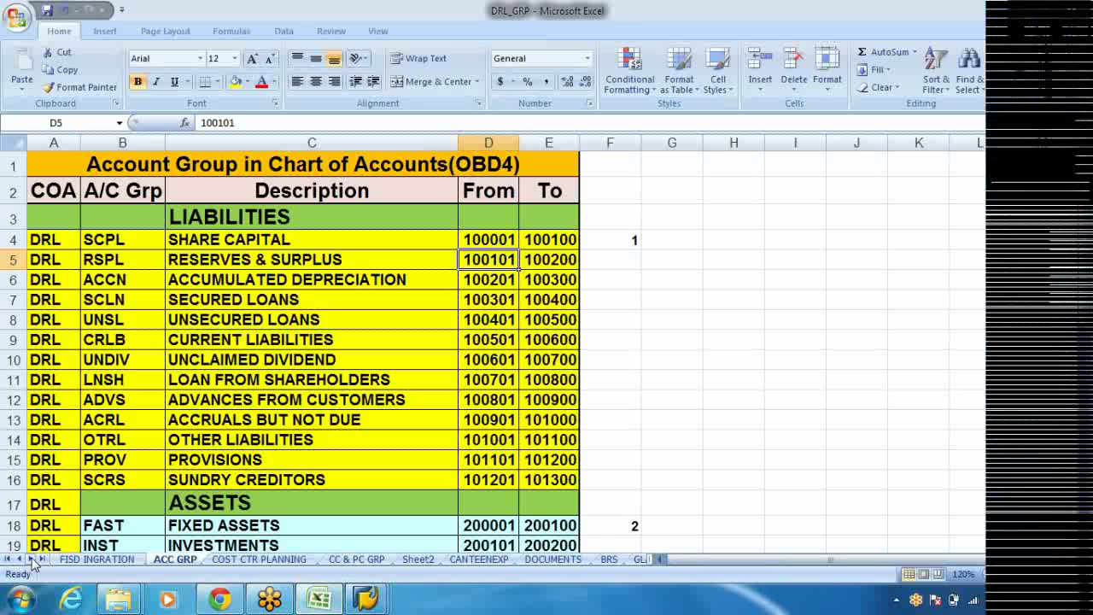
pyautogui.click(30, 558)
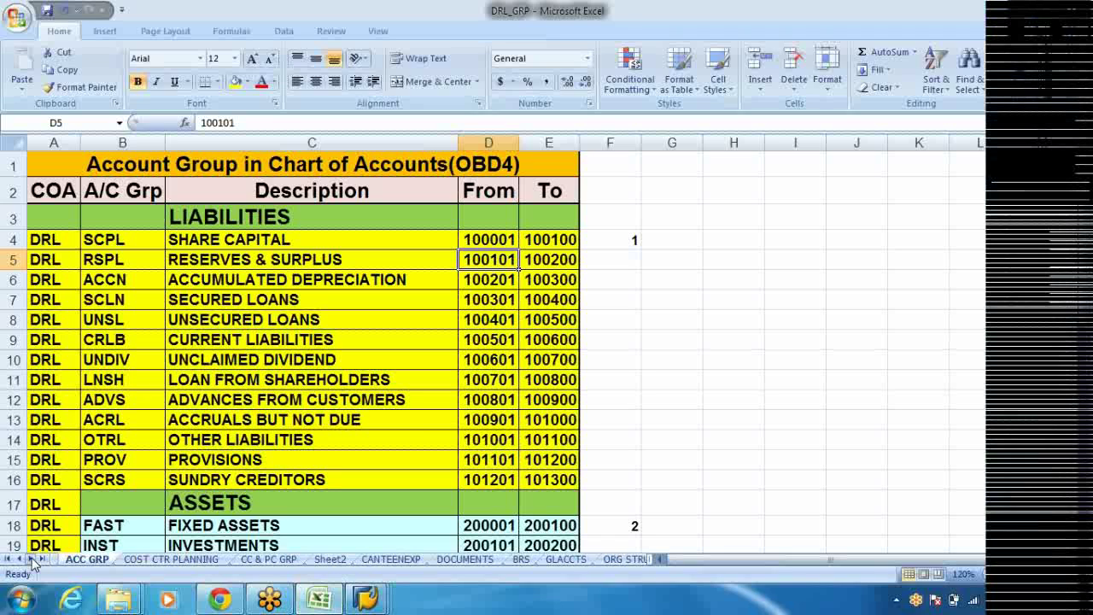
pyautogui.click(624, 558)
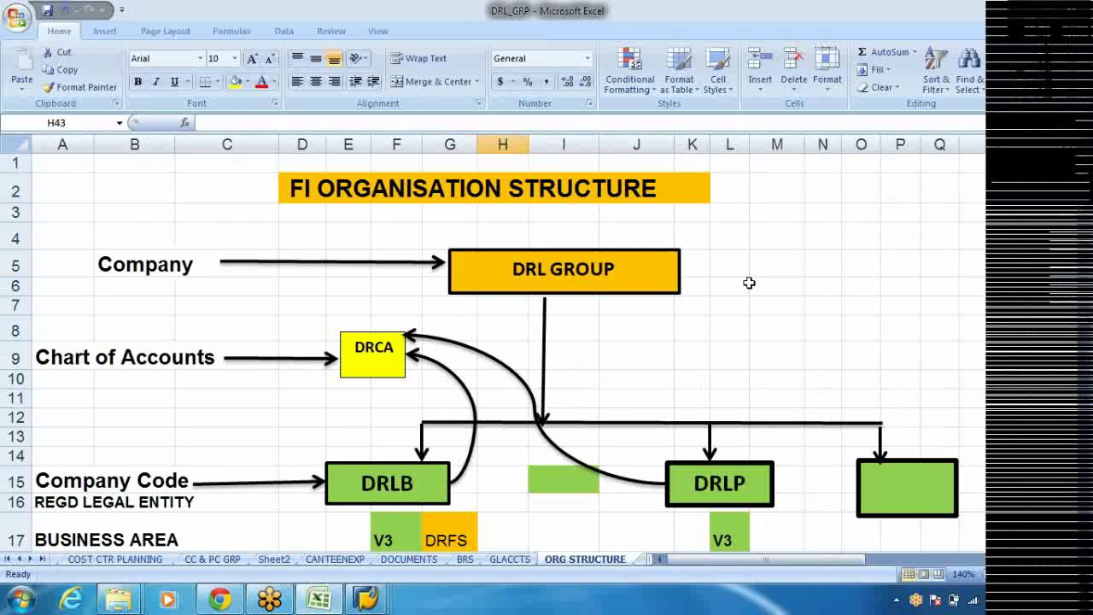
pyautogui.scroll(-3, 749, 283)
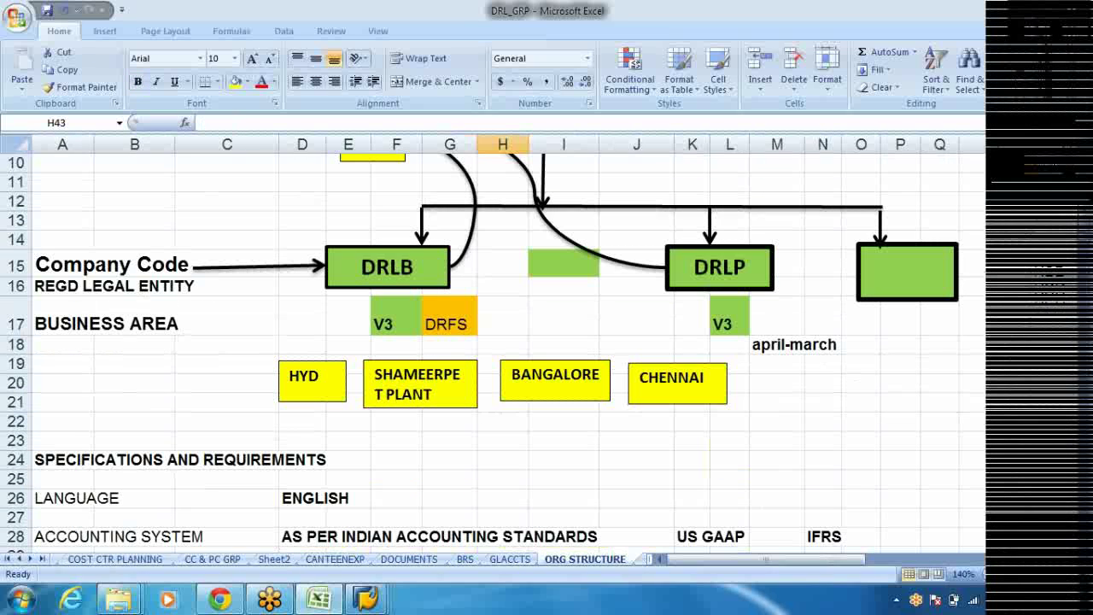